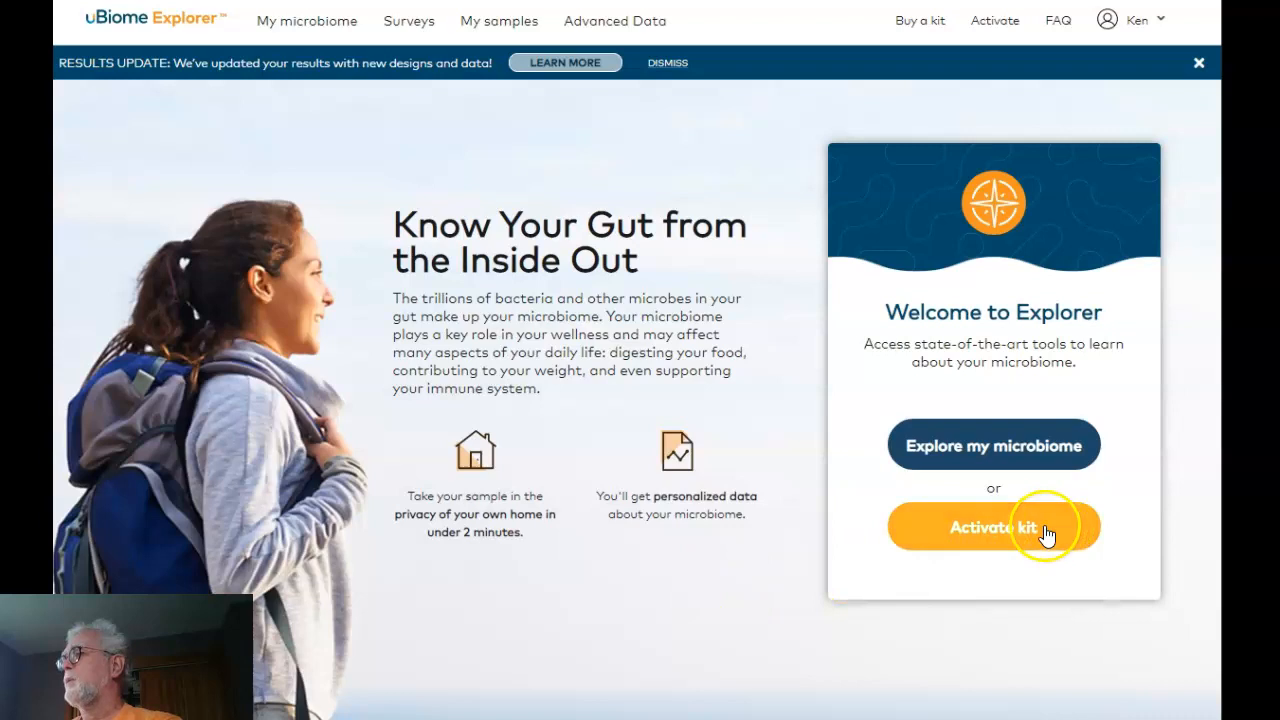
Open the microbiome explorer's Advanced Data section, signing in with the saved account credentials.
click(966, 444)
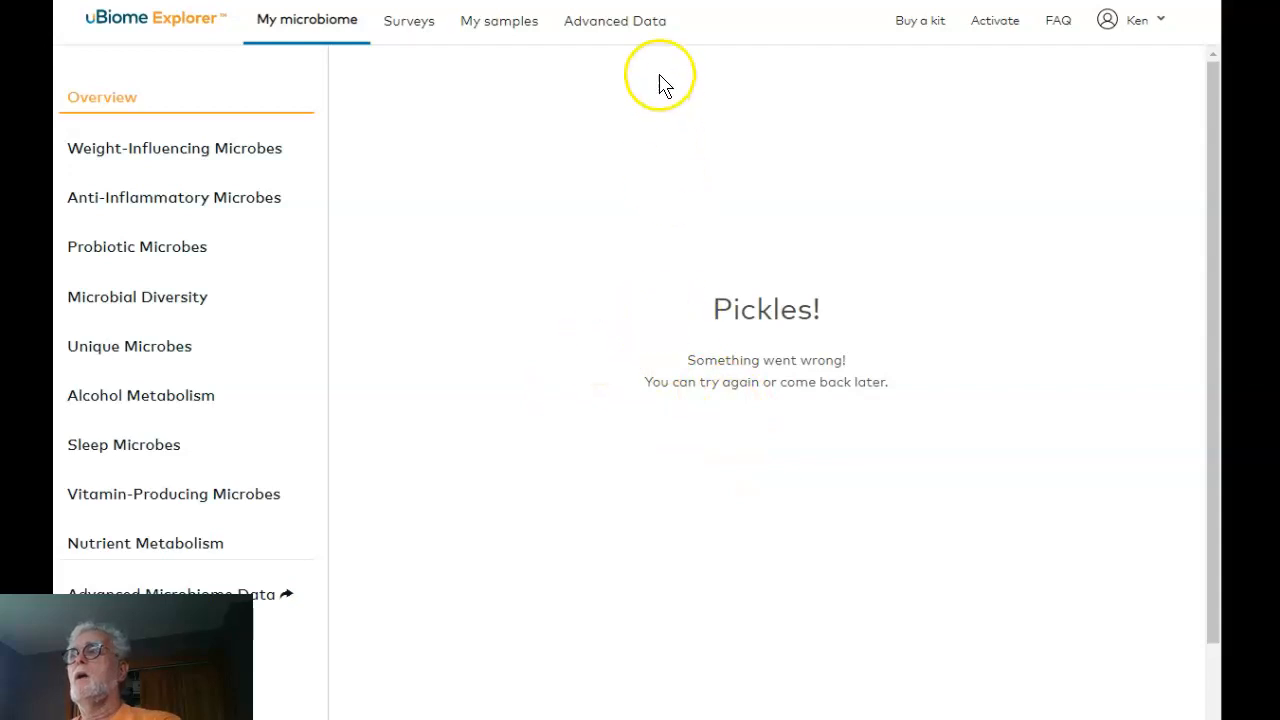
click(623, 24)
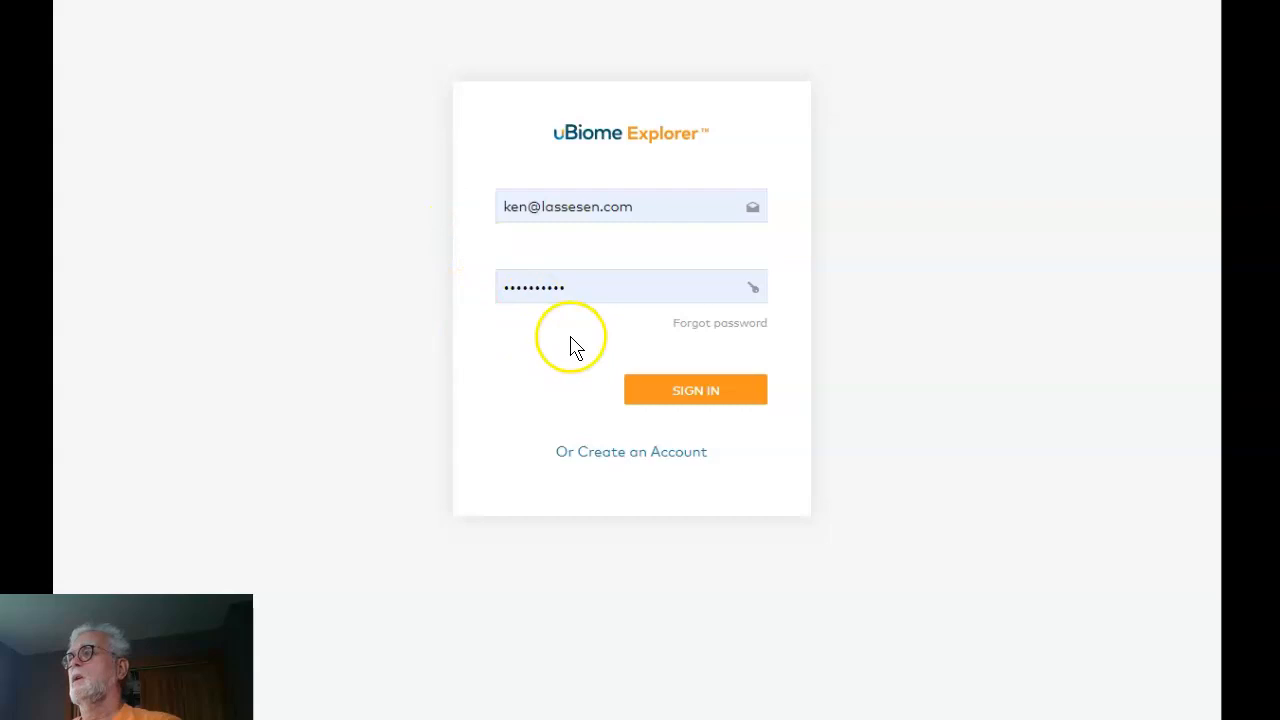
click(705, 392)
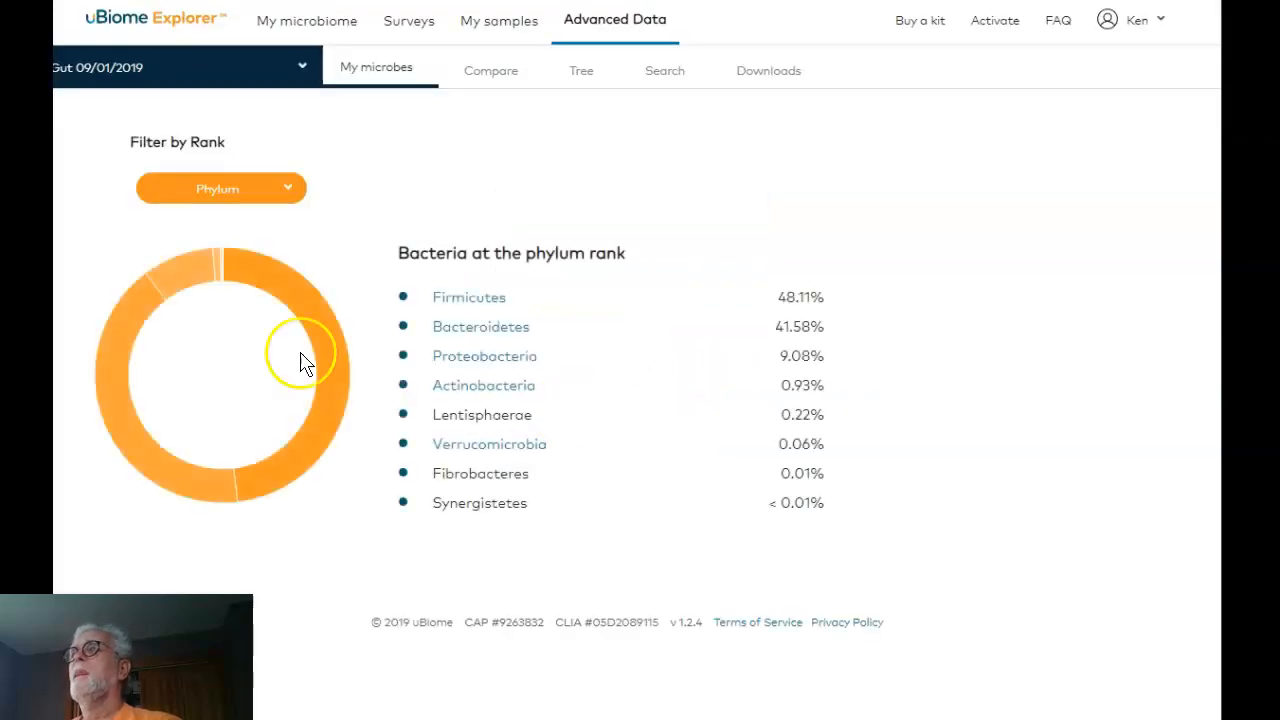
Download the sequence data of the 05/24/2019 gut sample and save it as the zip SRR_1347503 in D:\Walkthru.
click(286, 78)
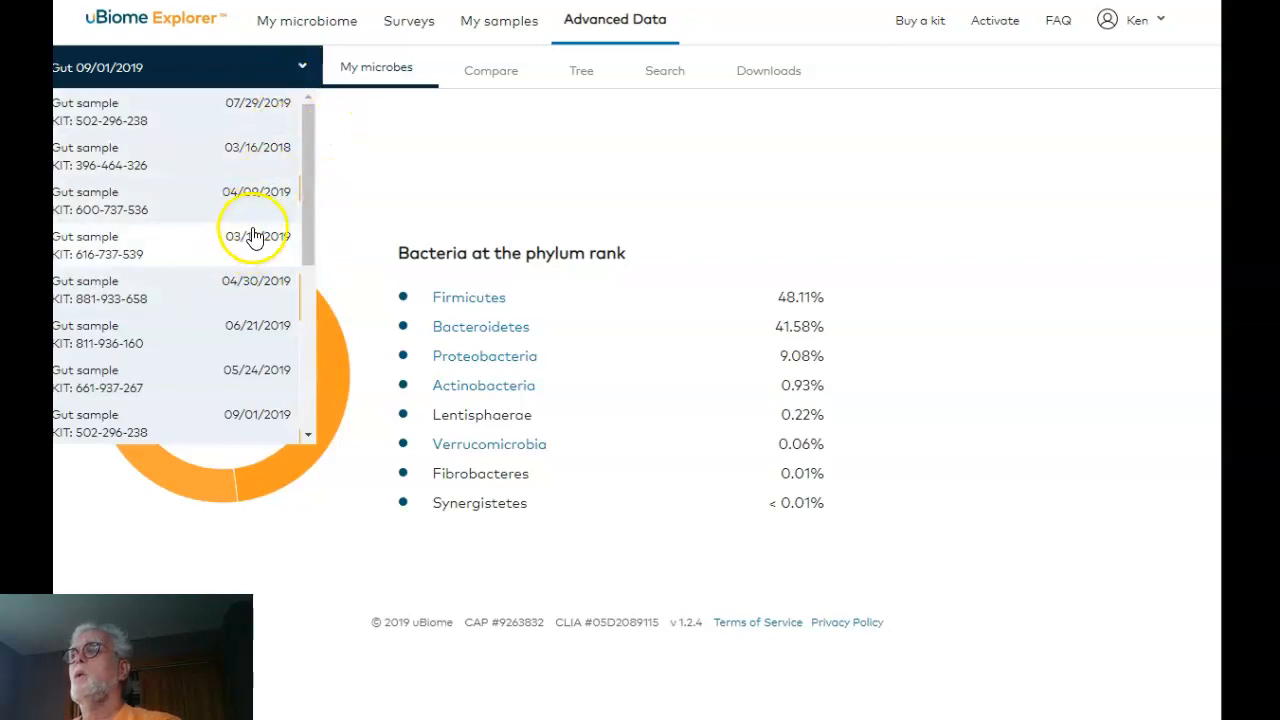
click(230, 378)
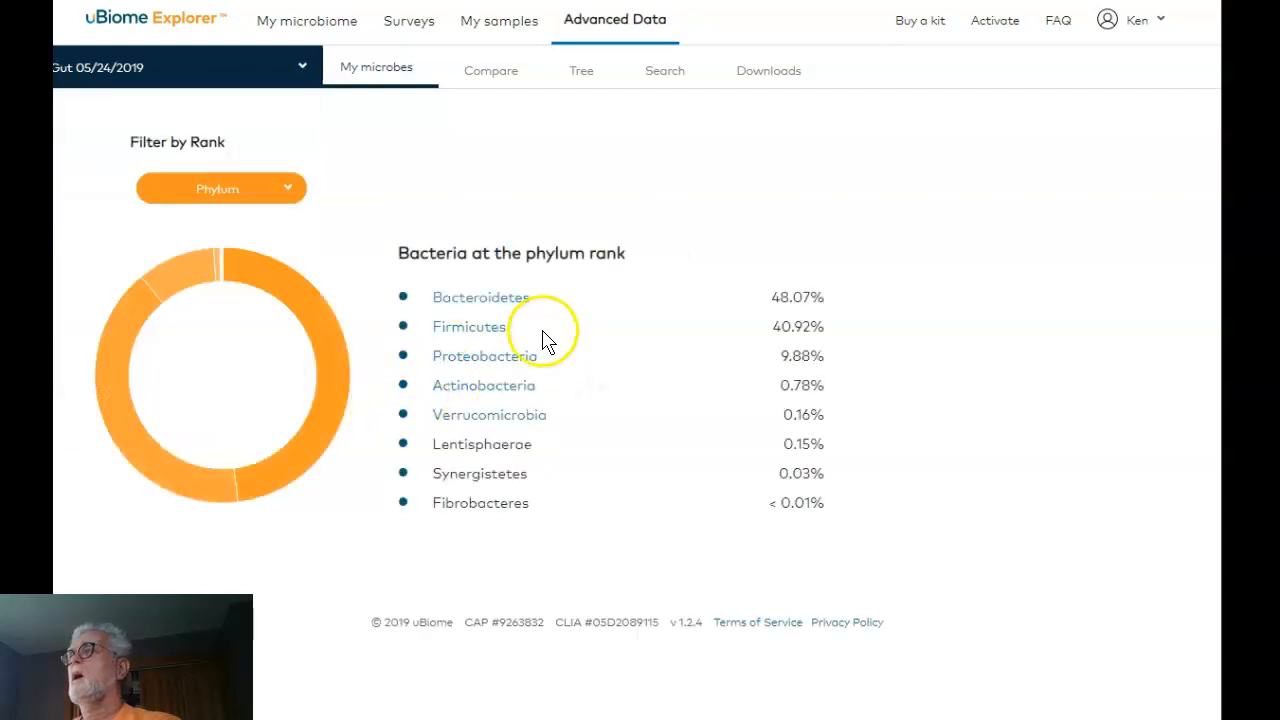
click(767, 80)
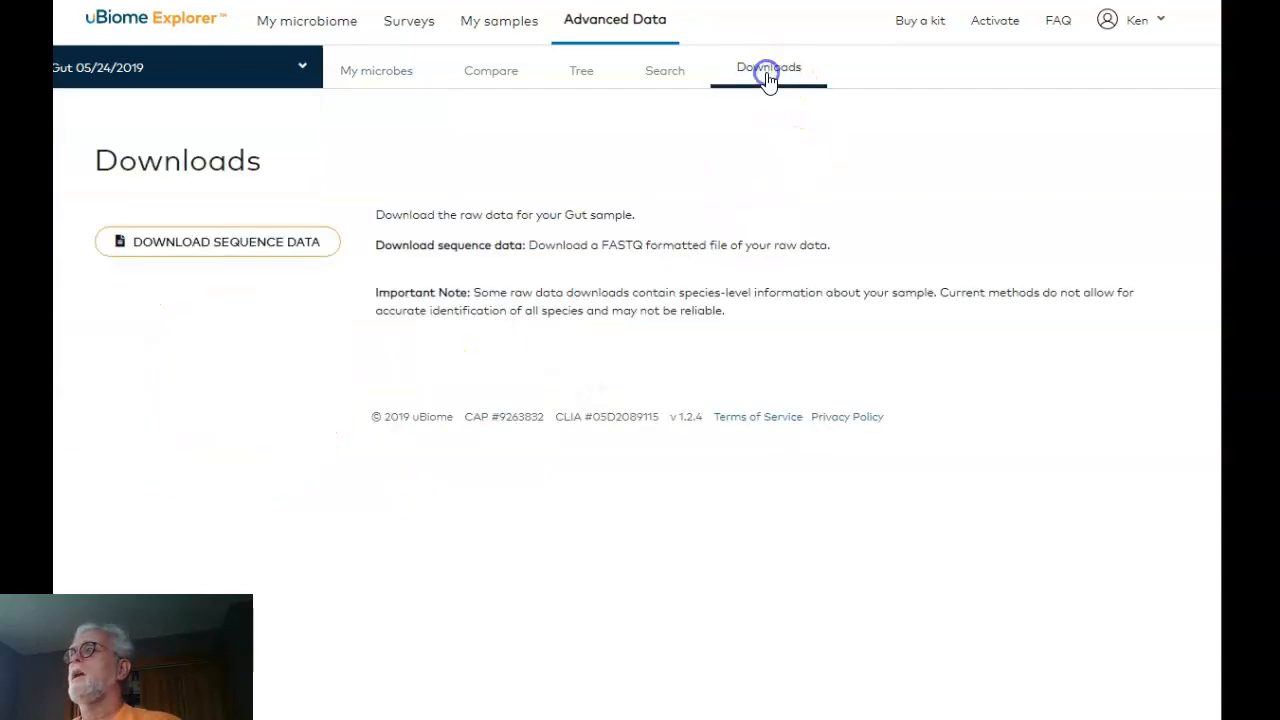
click(243, 238)
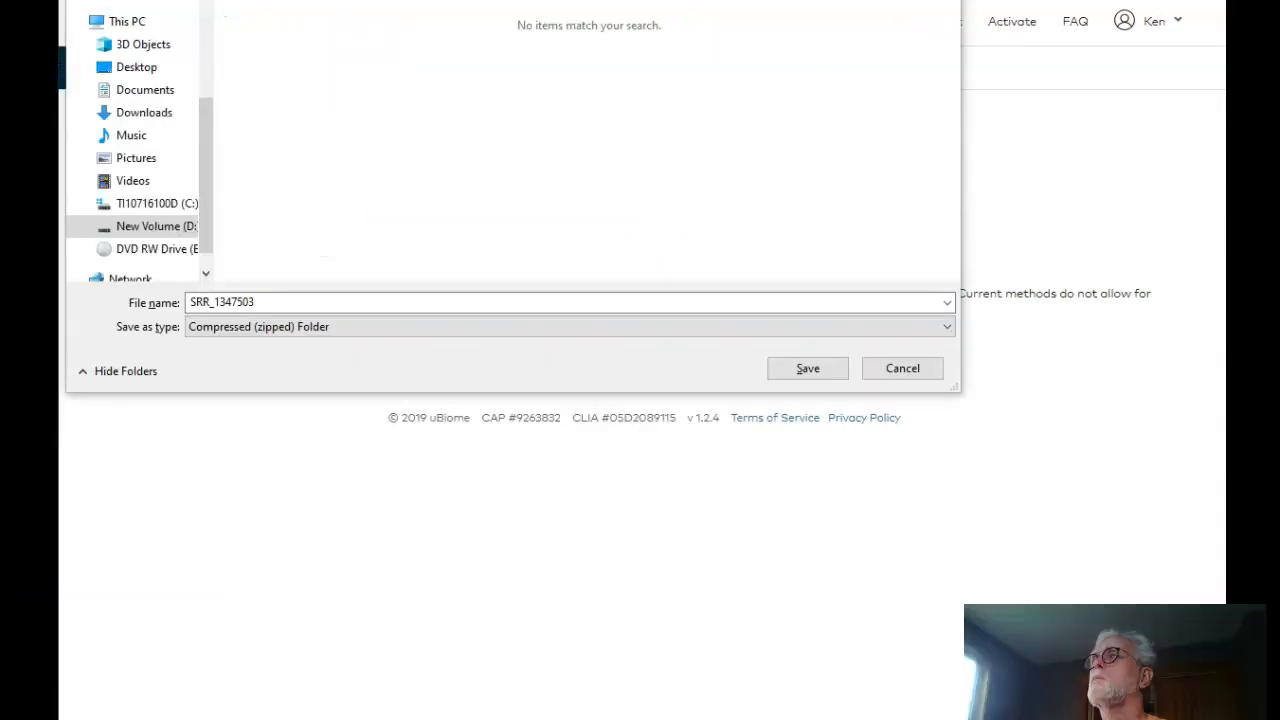
mouse_move(555, 1)
mouse_down()
mouse_move(586, 37)
mouse_move(553, 13)
mouse_up()
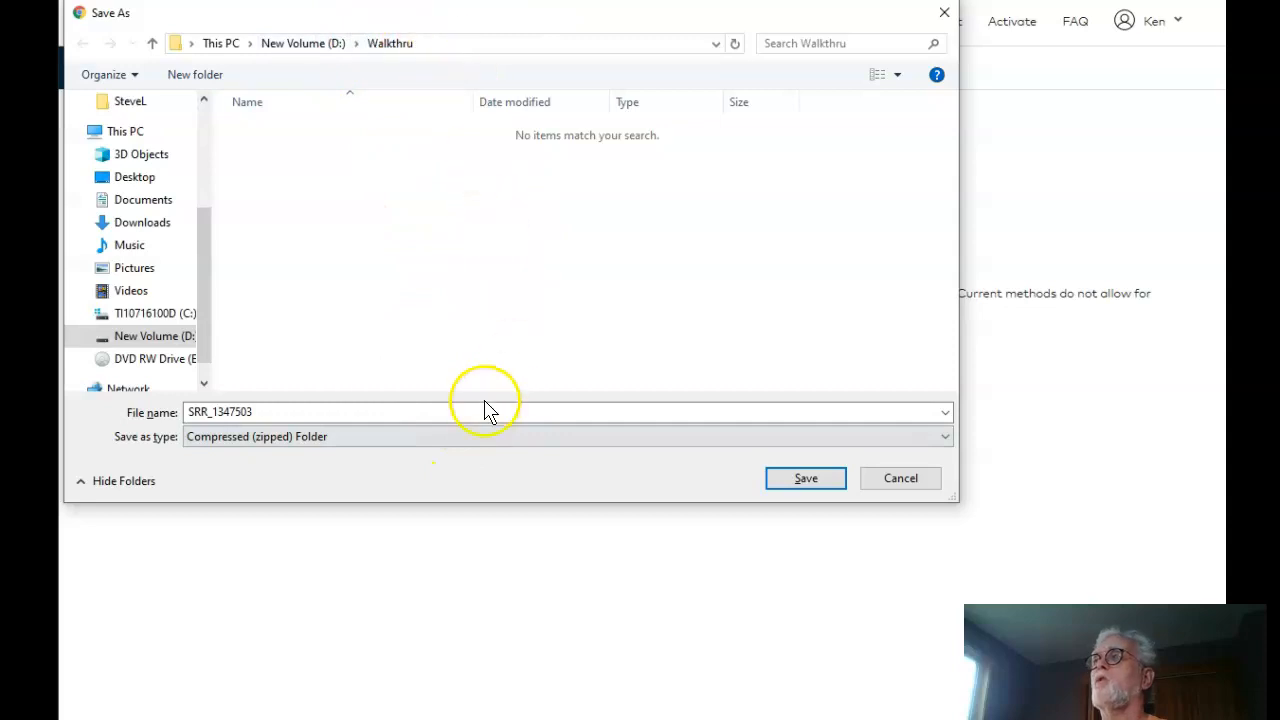
click(808, 485)
click(418, 350)
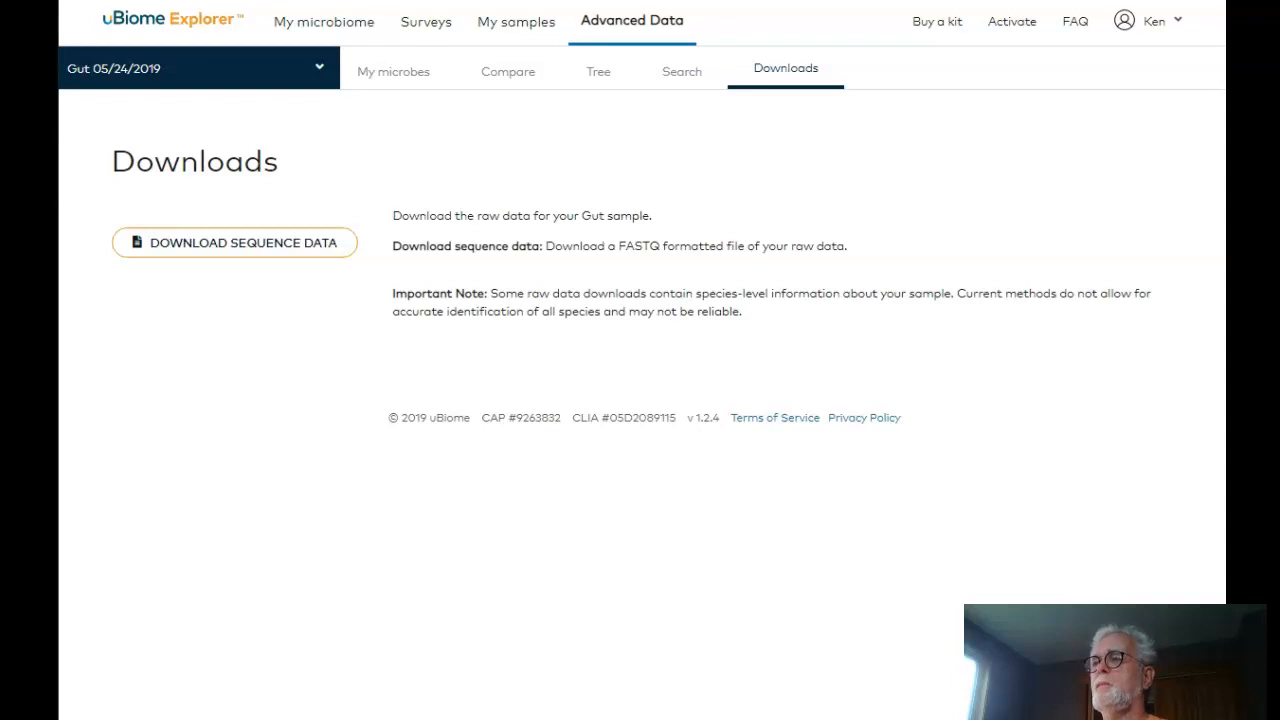
Switch to File Explorer, extract the SRR_1347503 zip with 7-Zip into a folder of the same name and open that folder.
key(alt+Tab)
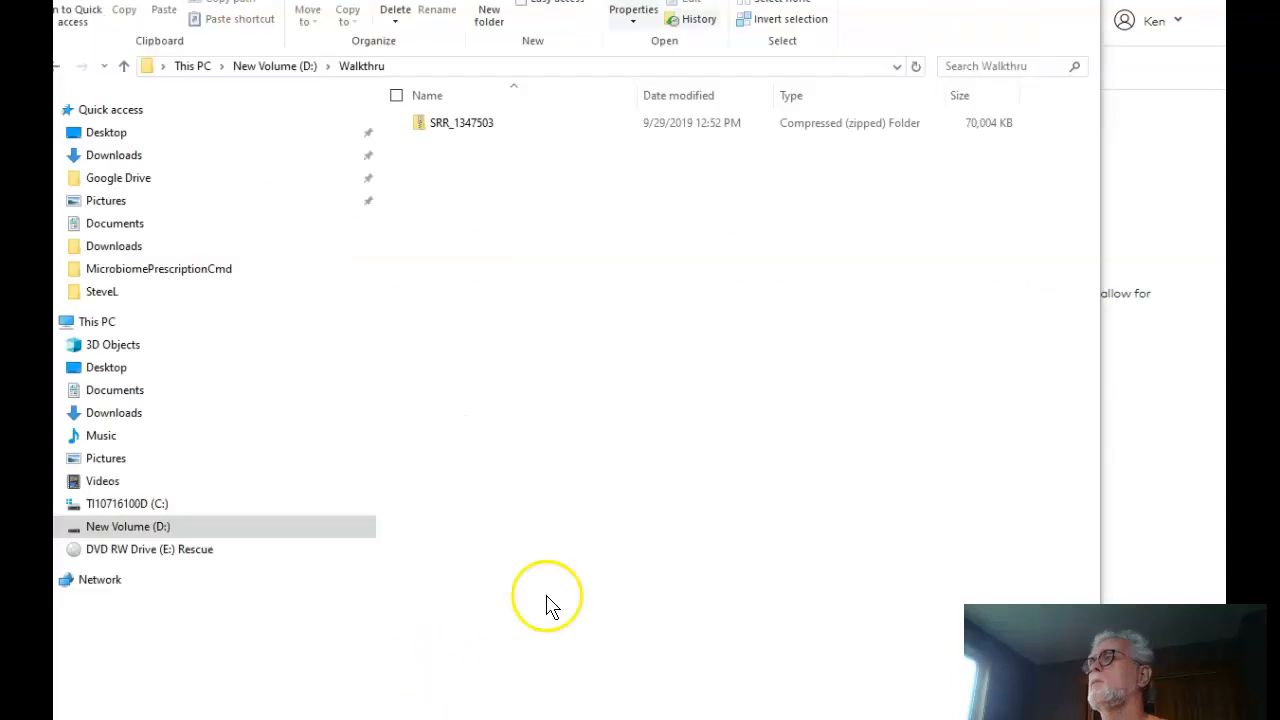
right_click(443, 137)
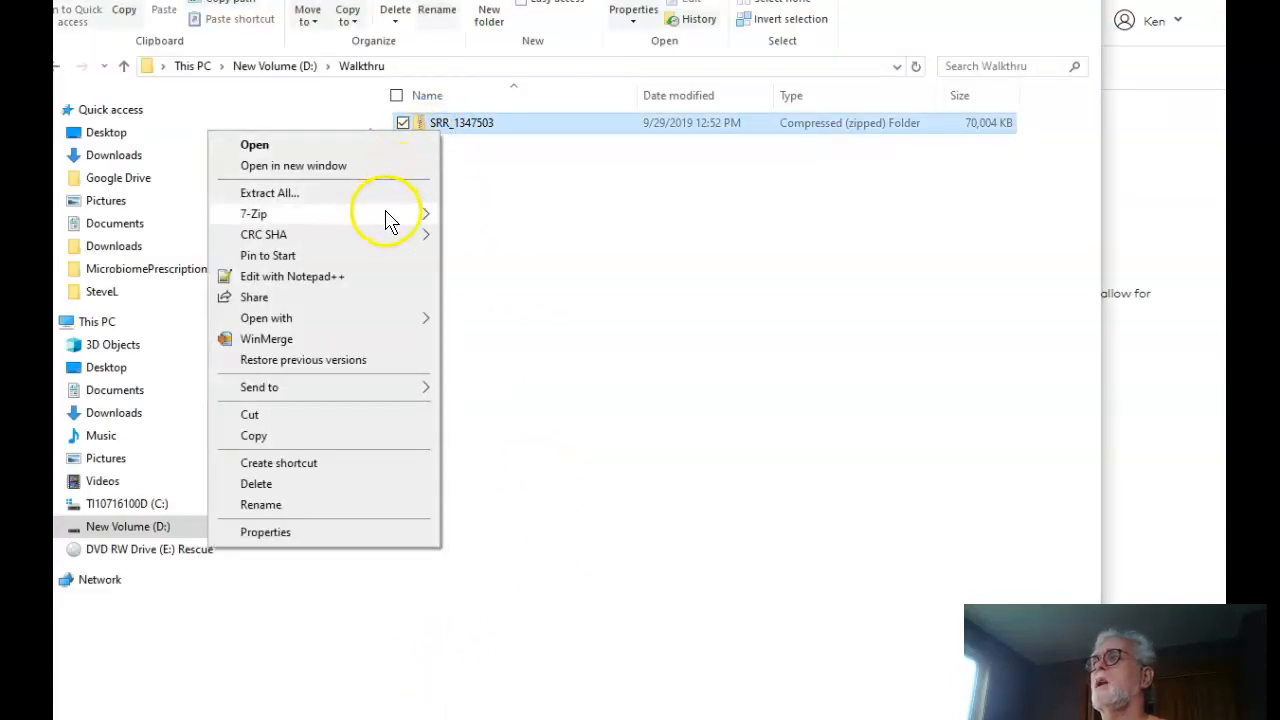
mouse_move(391, 217)
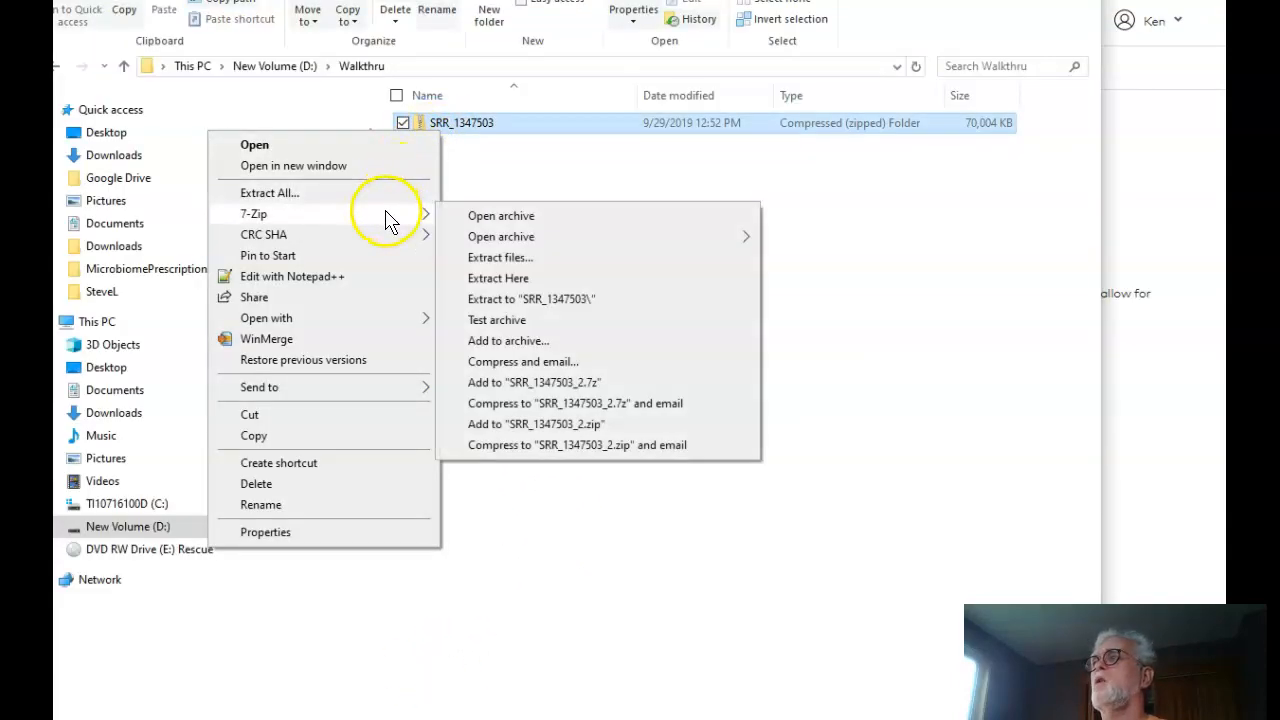
click(529, 298)
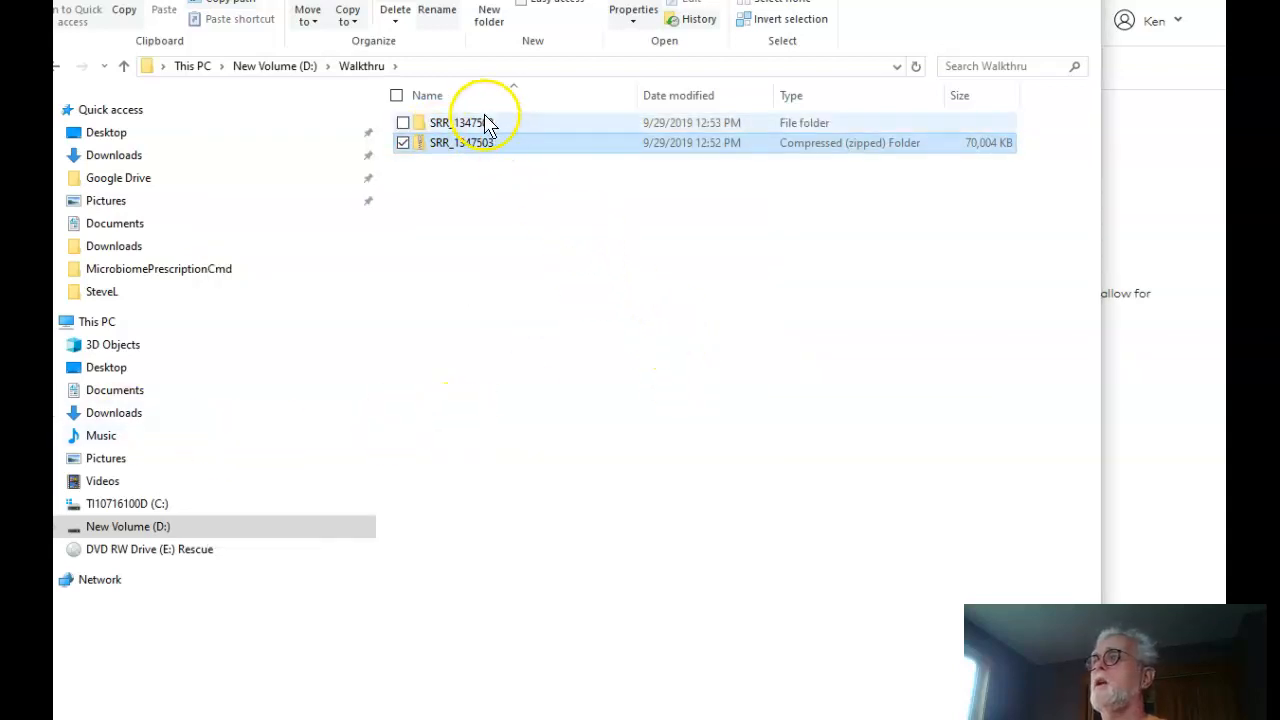
double_click(487, 122)
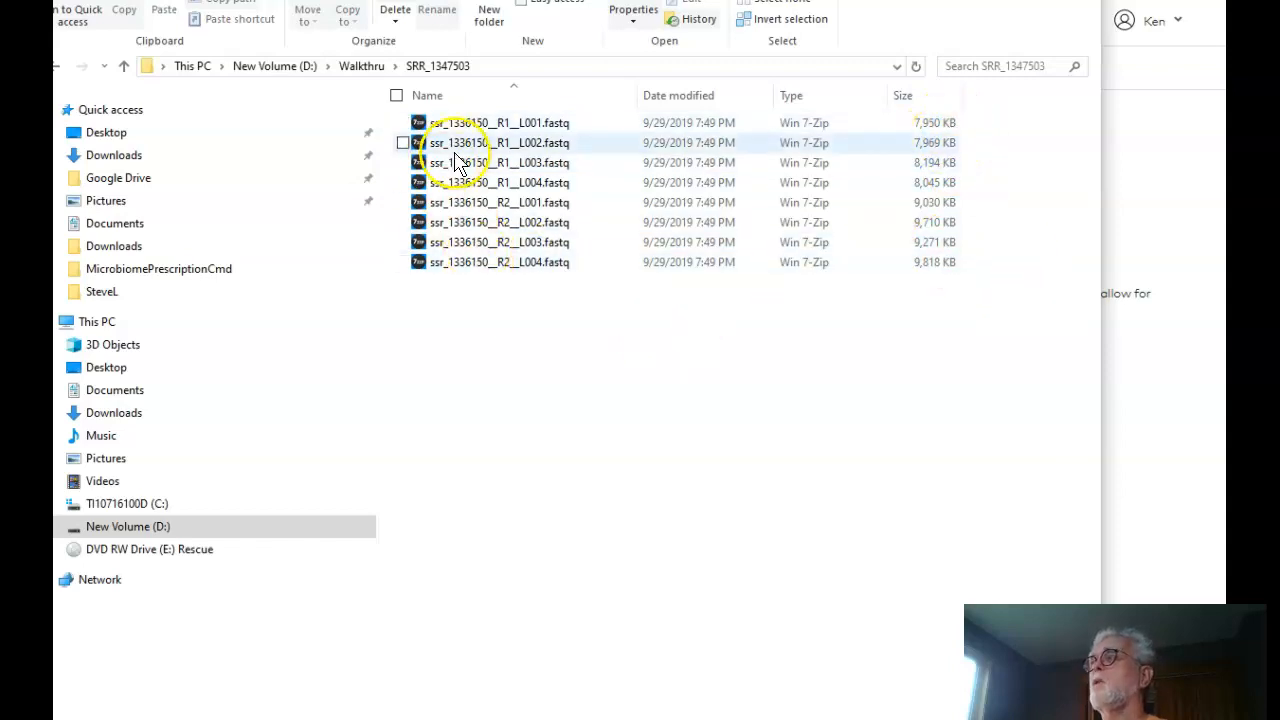
View the still compressed ssr_1336150__R1__L001.fastq file in Notepad++ and return to its folder.
right_click(443, 126)
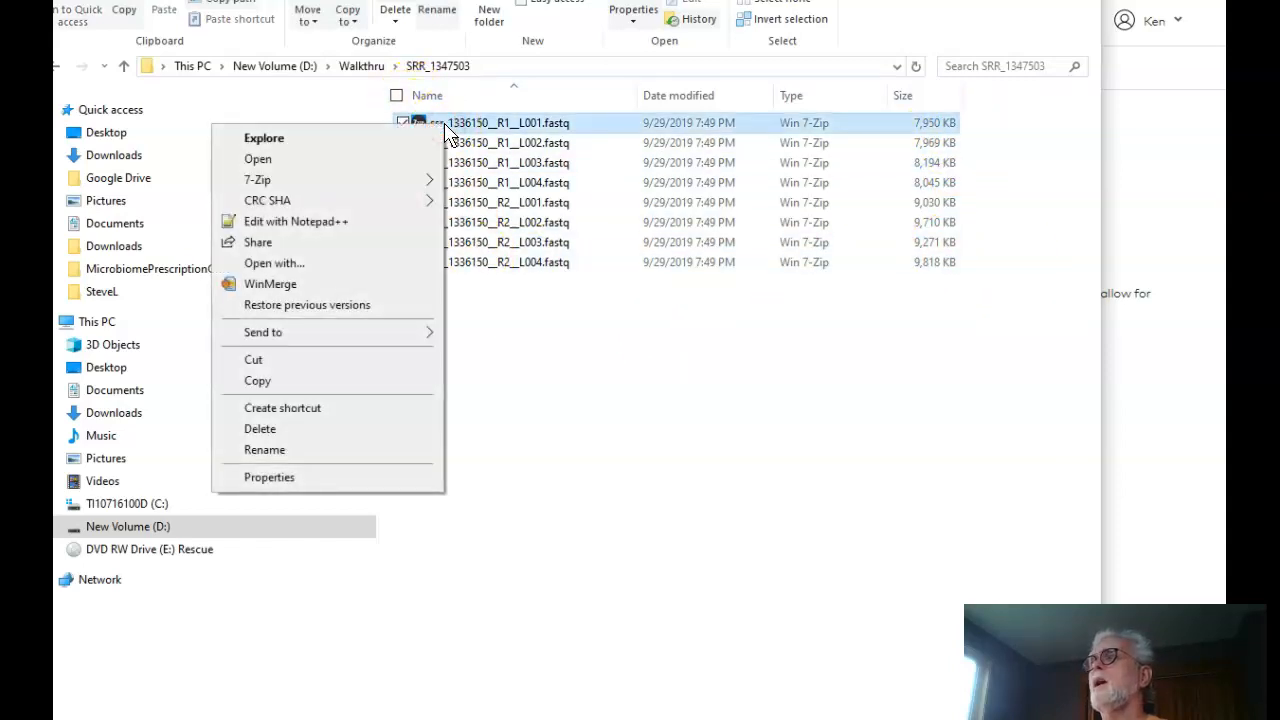
click(354, 221)
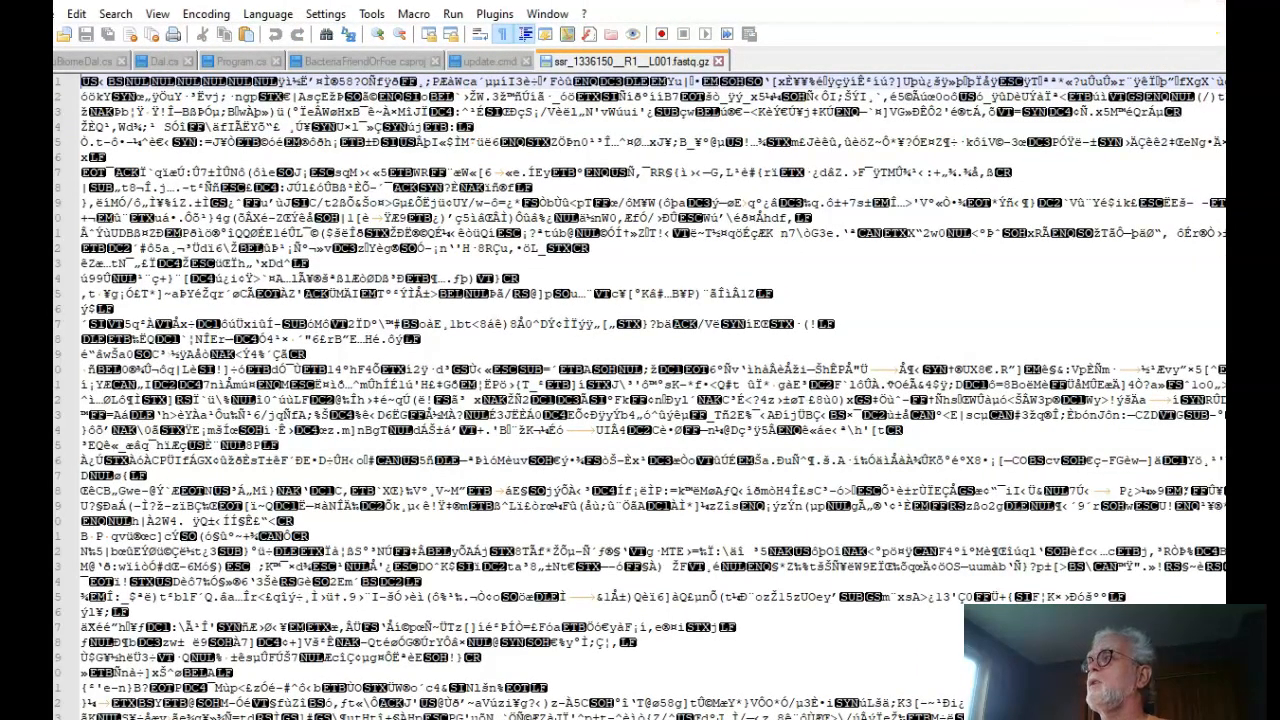
drag(1149, 0, 869, 5)
click(1003, 9)
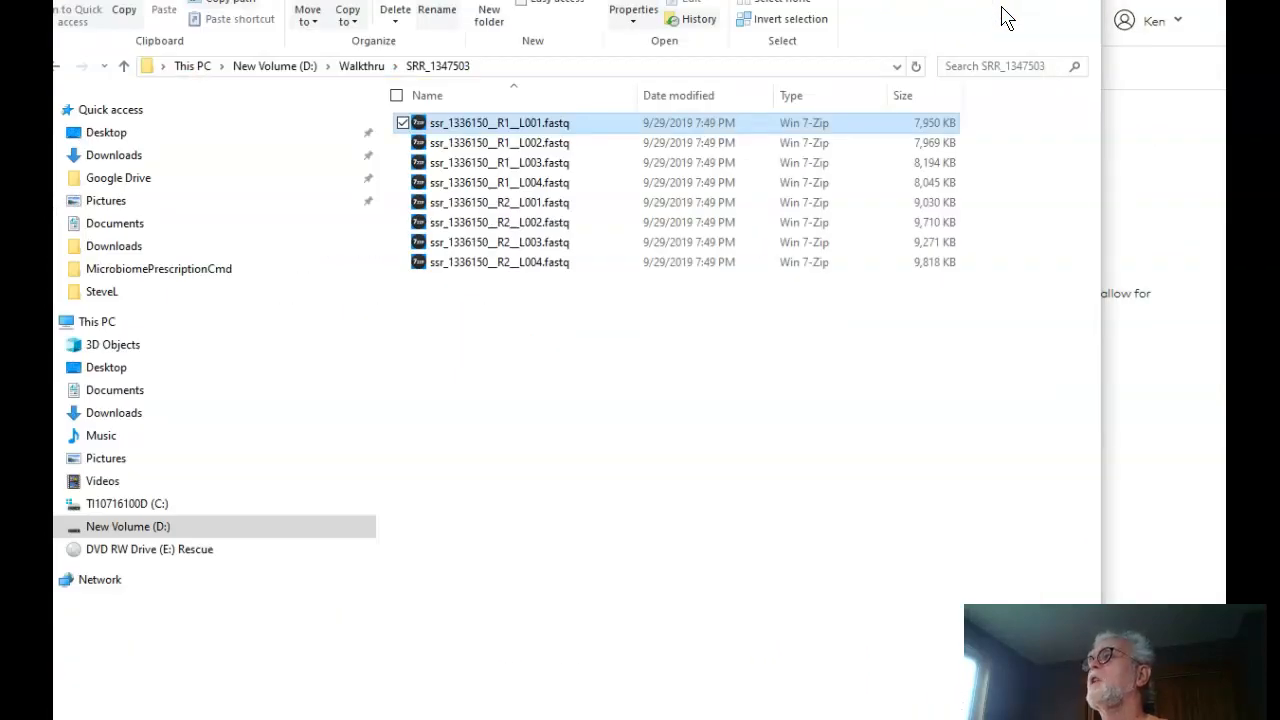
Extract the compressed ssr_1336150__R1__L001.fastq with 7-Zip into a folder of the same name and open that folder.
right_click(540, 124)
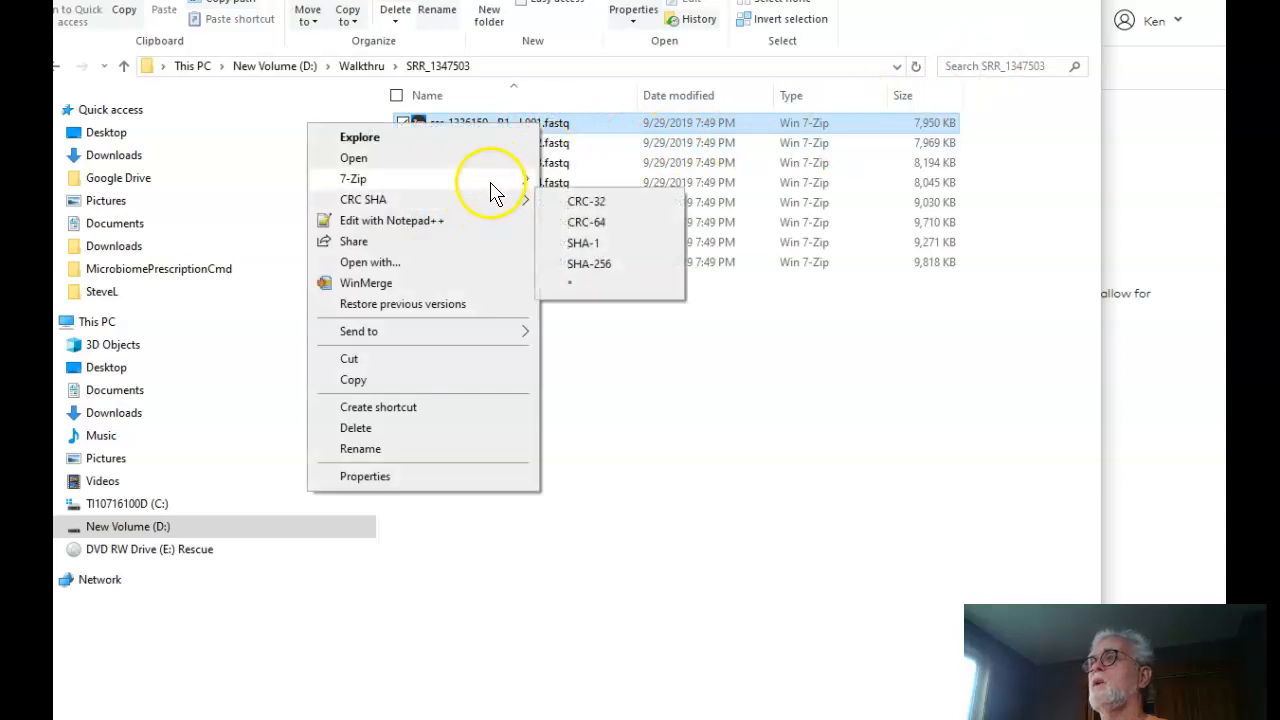
mouse_move(490, 190)
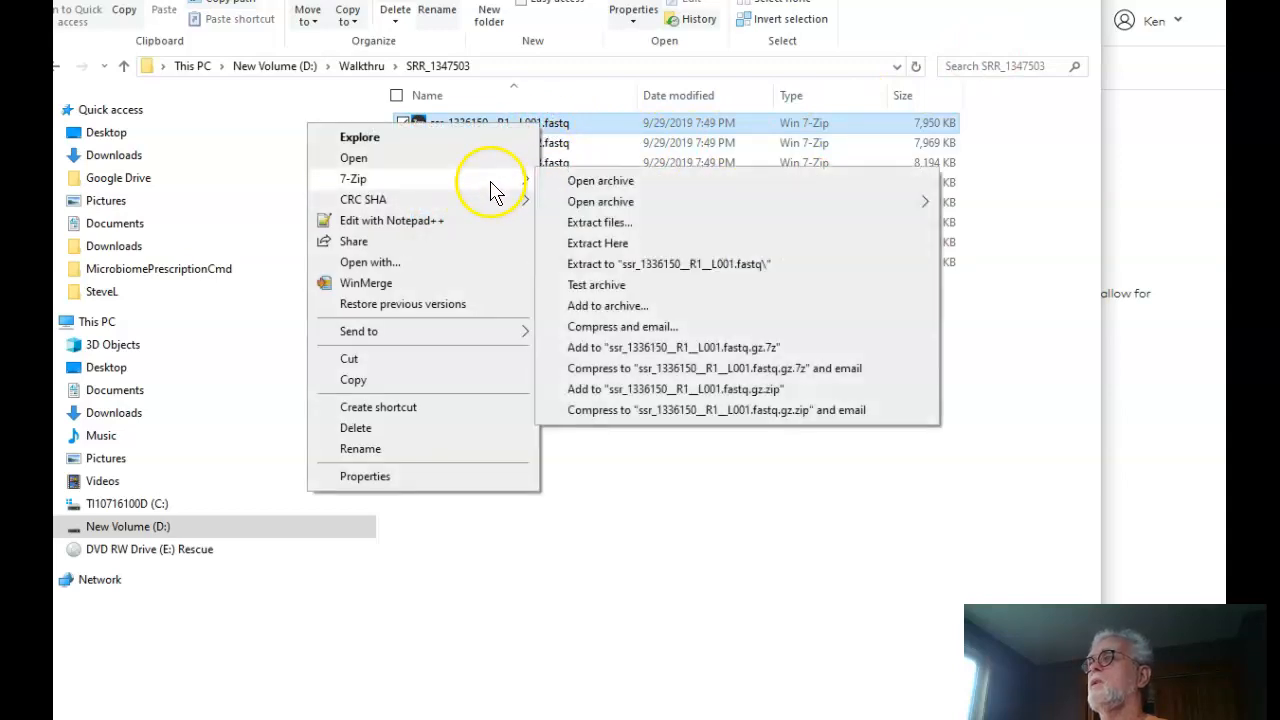
click(665, 264)
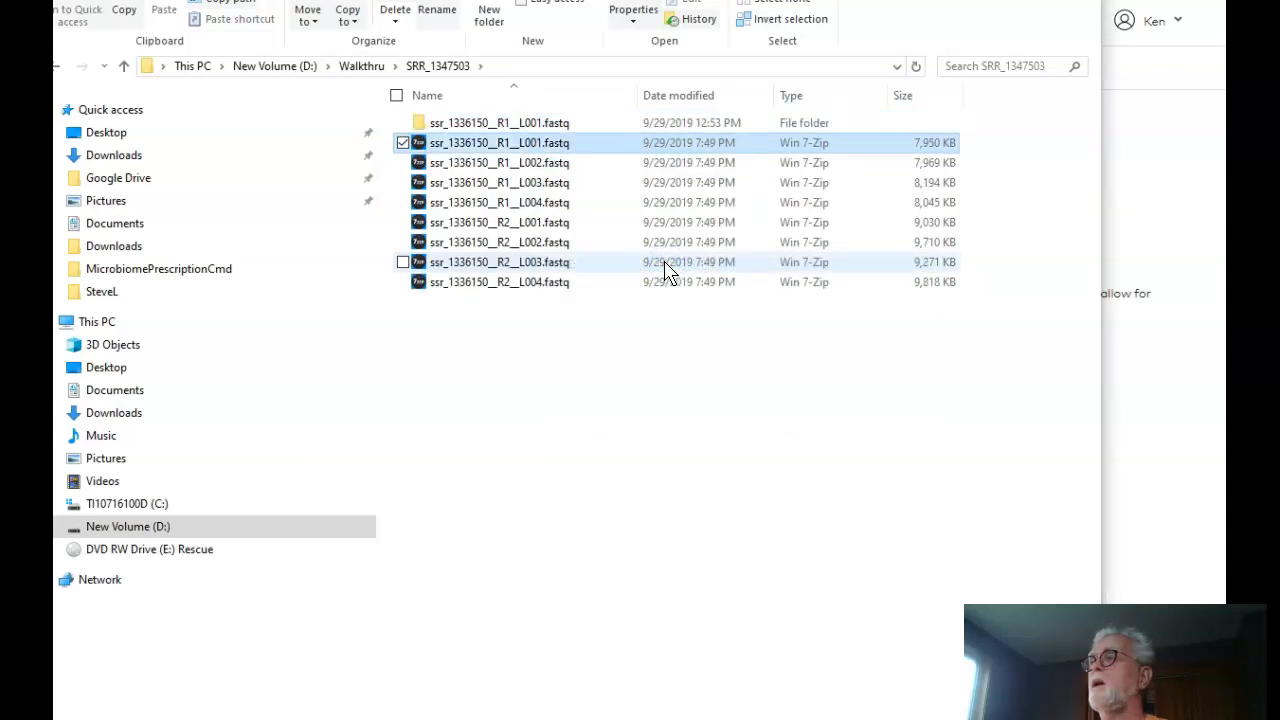
double_click(446, 124)
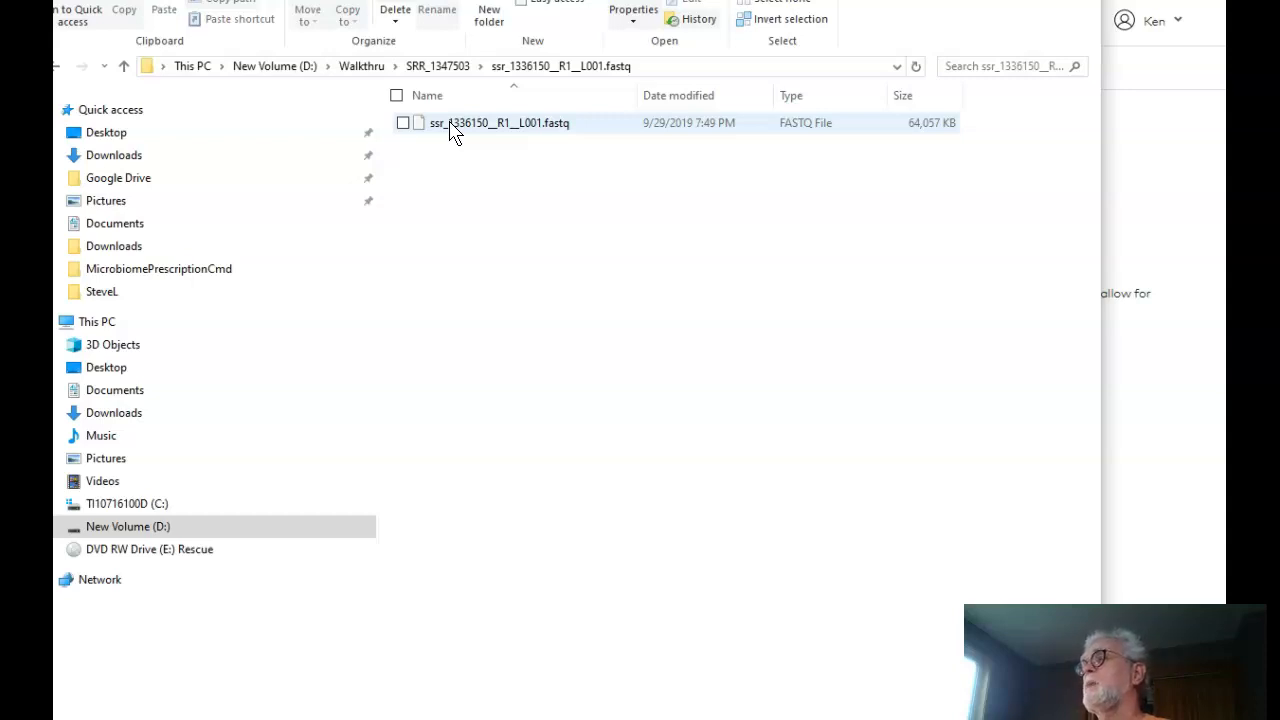
Open the extracted ssr_1336150__R1__L001.fastq in Notepad++ and examine its sequence lines from their beginning.
click(510, 130)
right_click(510, 130)
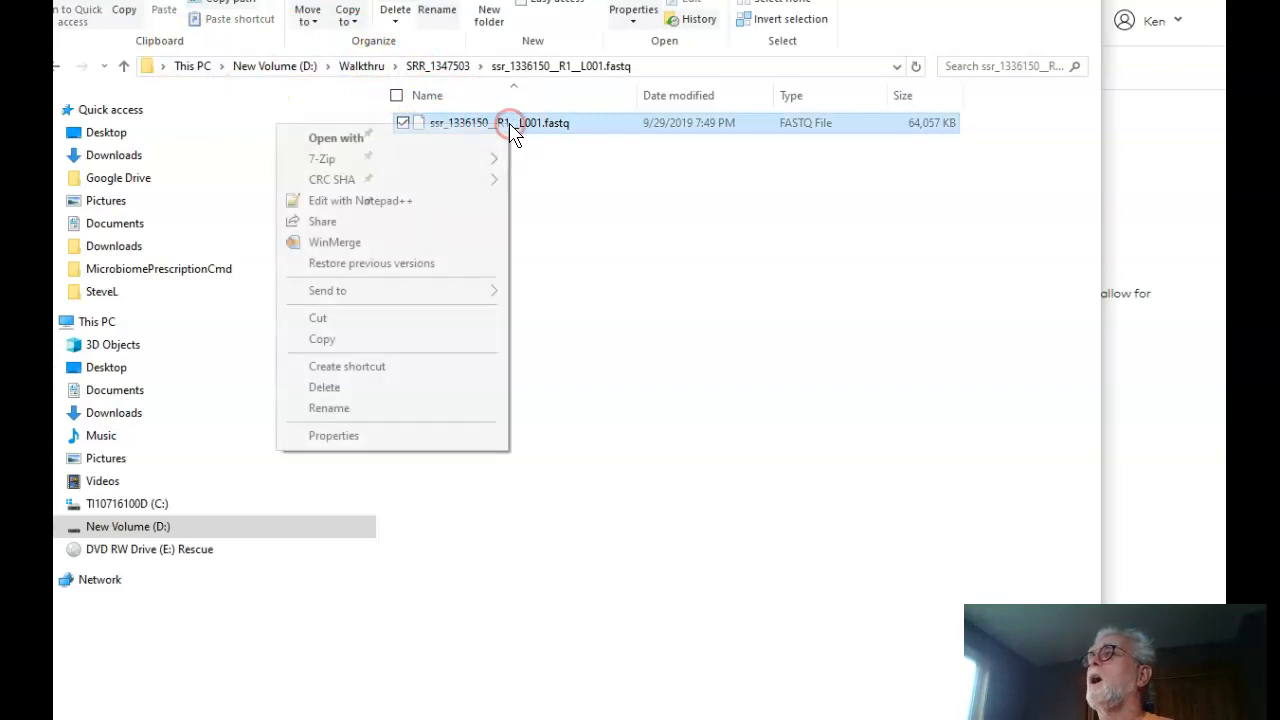
click(452, 203)
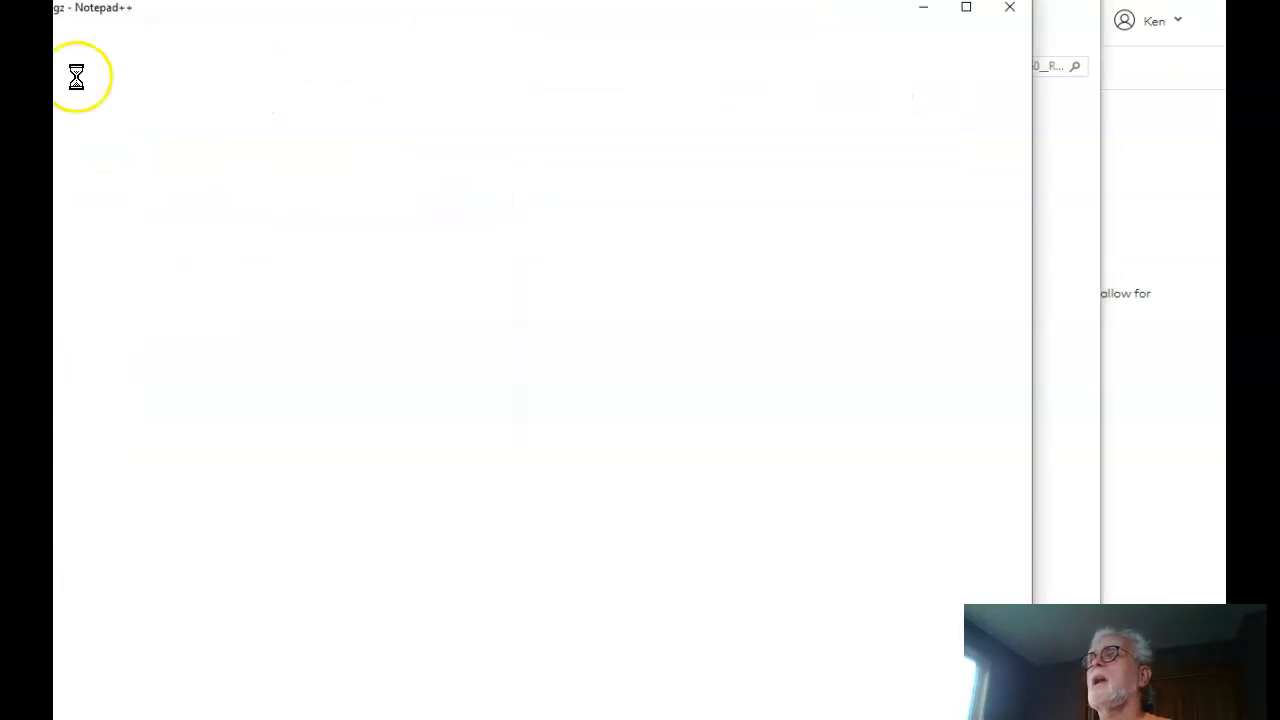
drag(197, 1, 197, 53)
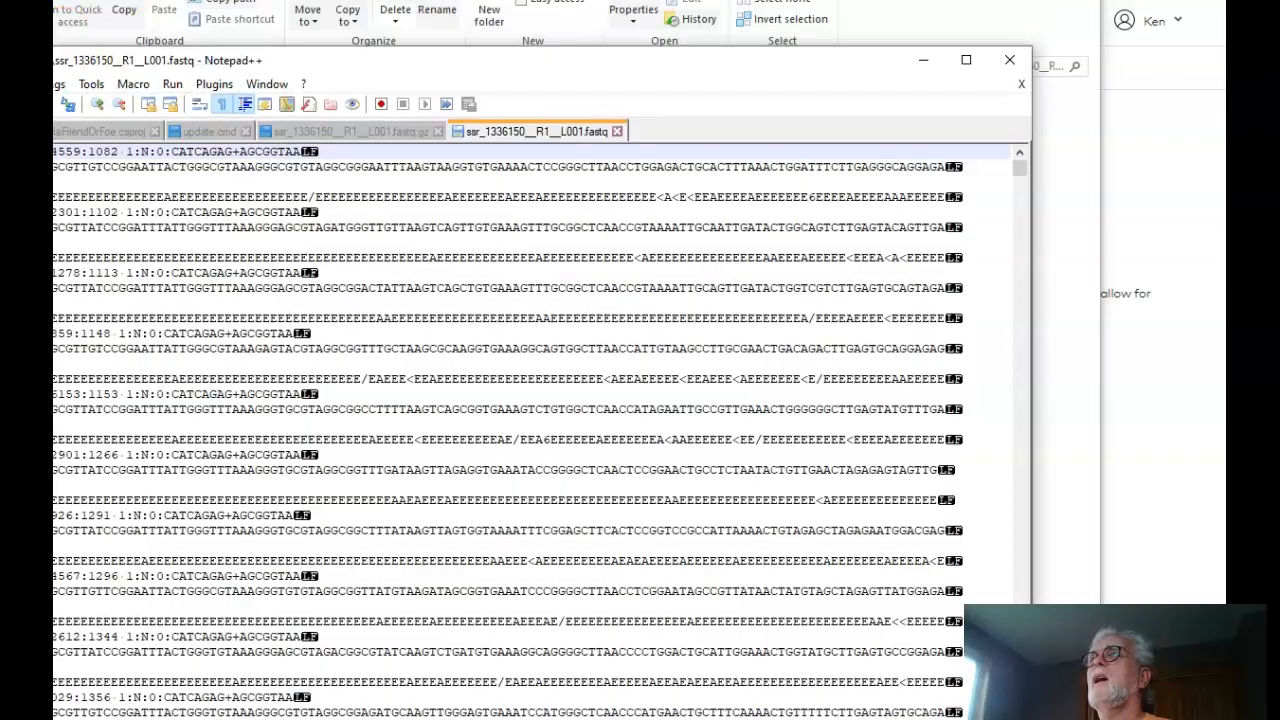
drag(6, 60, 292, 9)
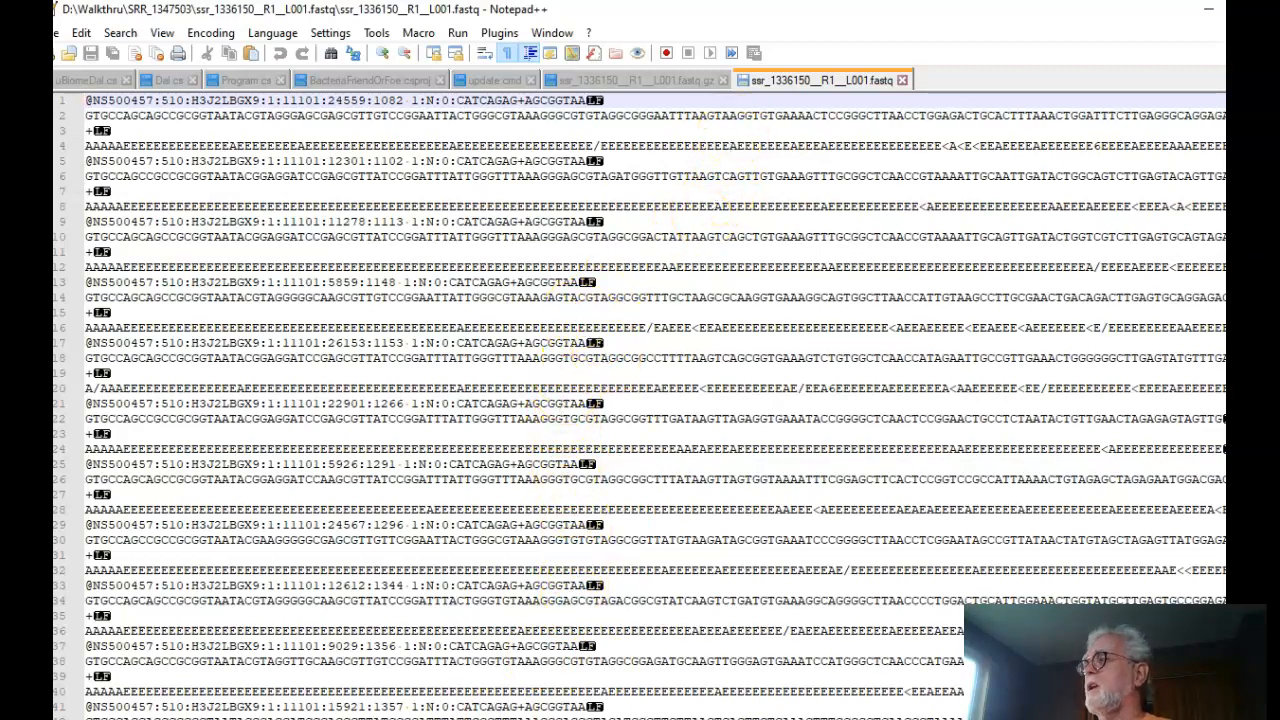
Switch to the GAIA 2.0 metagenomics site in the browser and access the account's user profile.
key(alt+Tab)
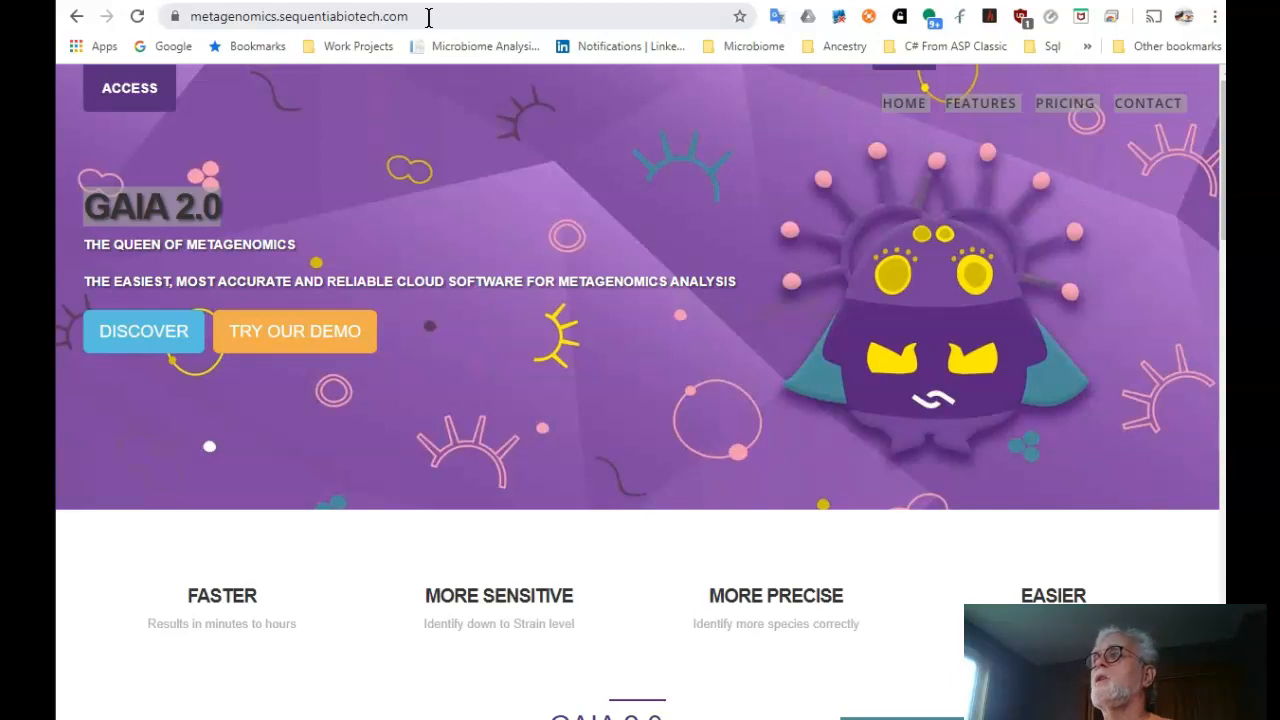
click(139, 96)
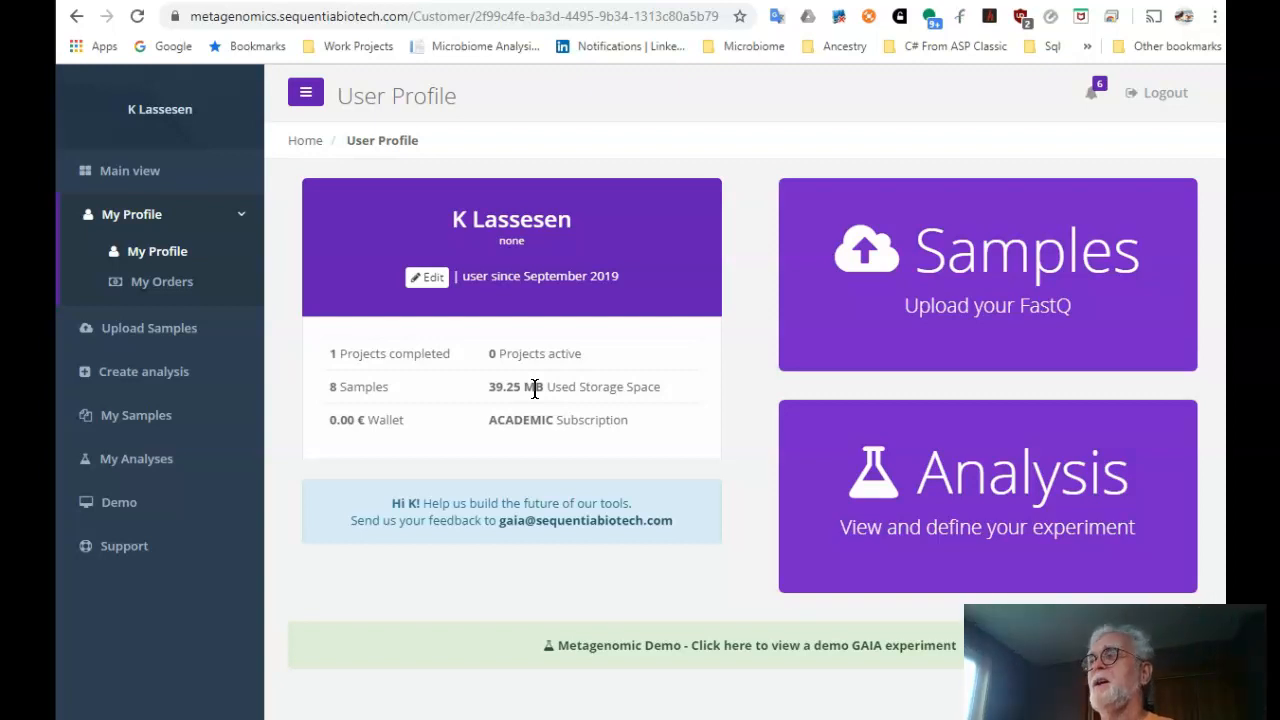
click(413, 508)
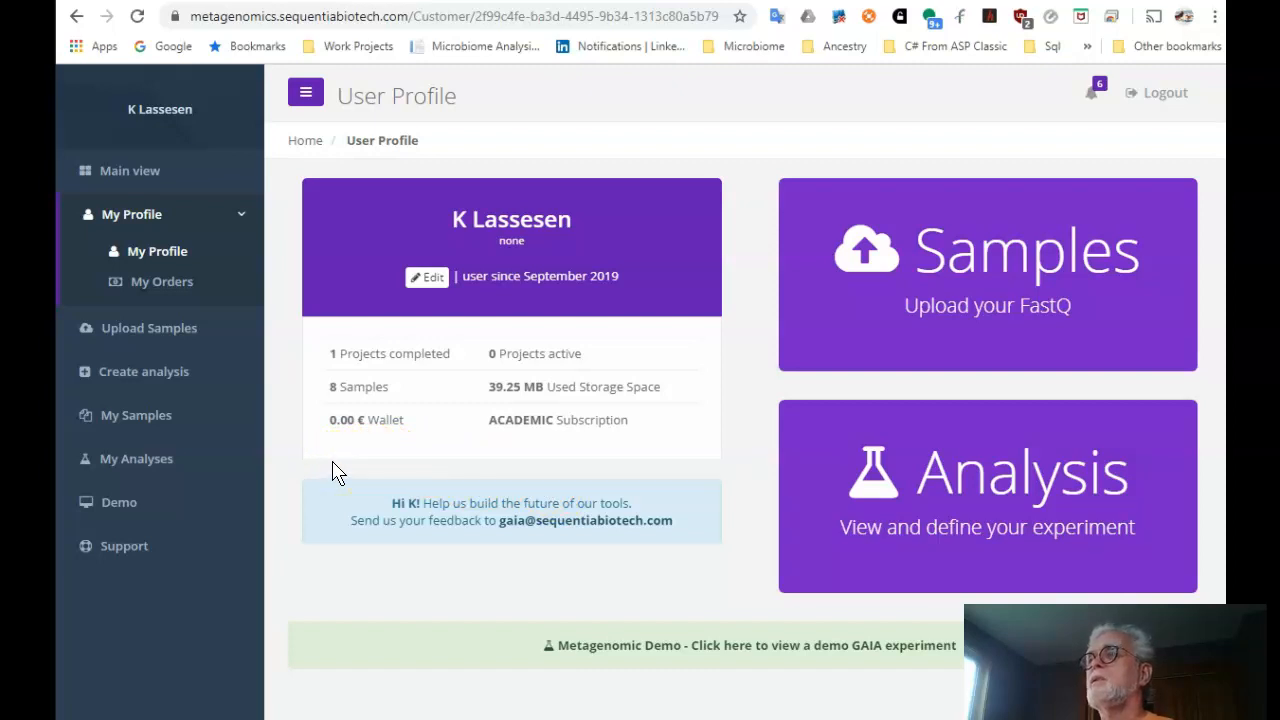
Upload all eight compressed ssr_1336150 fastq files, R1 and R2 for L001 to L004, from the SRR_1347503 folder as samples.
click(186, 340)
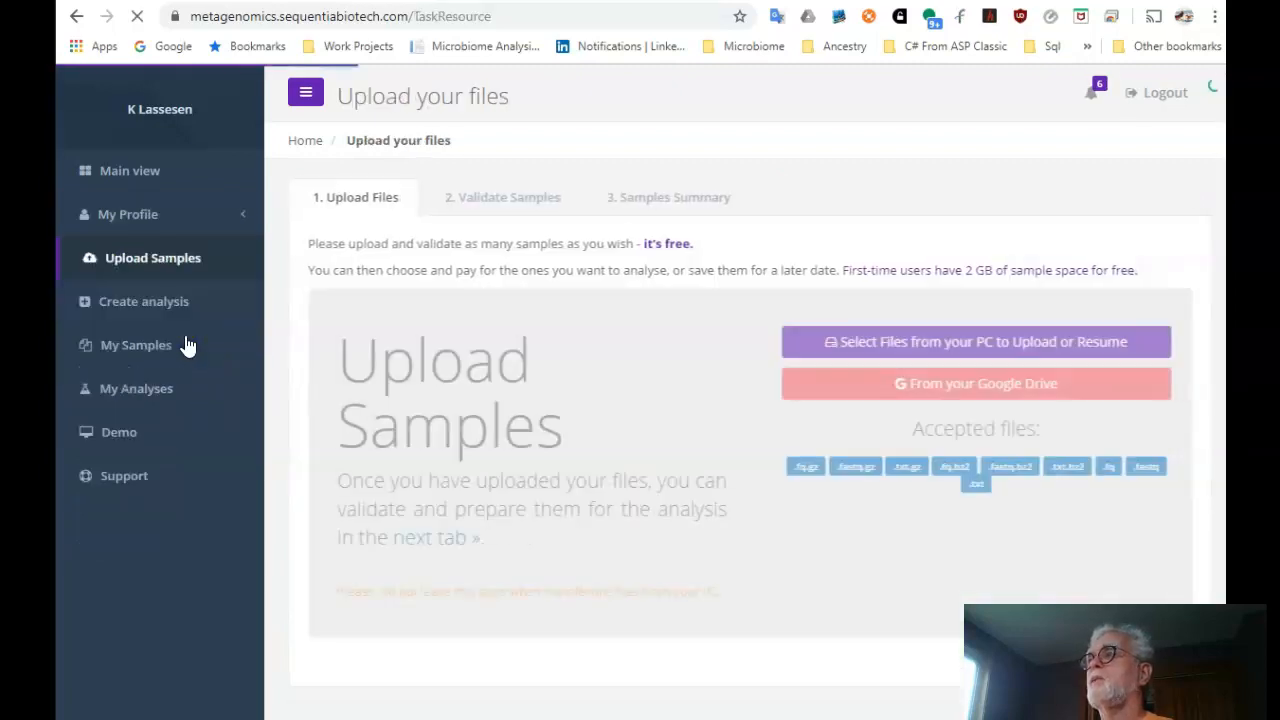
click(950, 348)
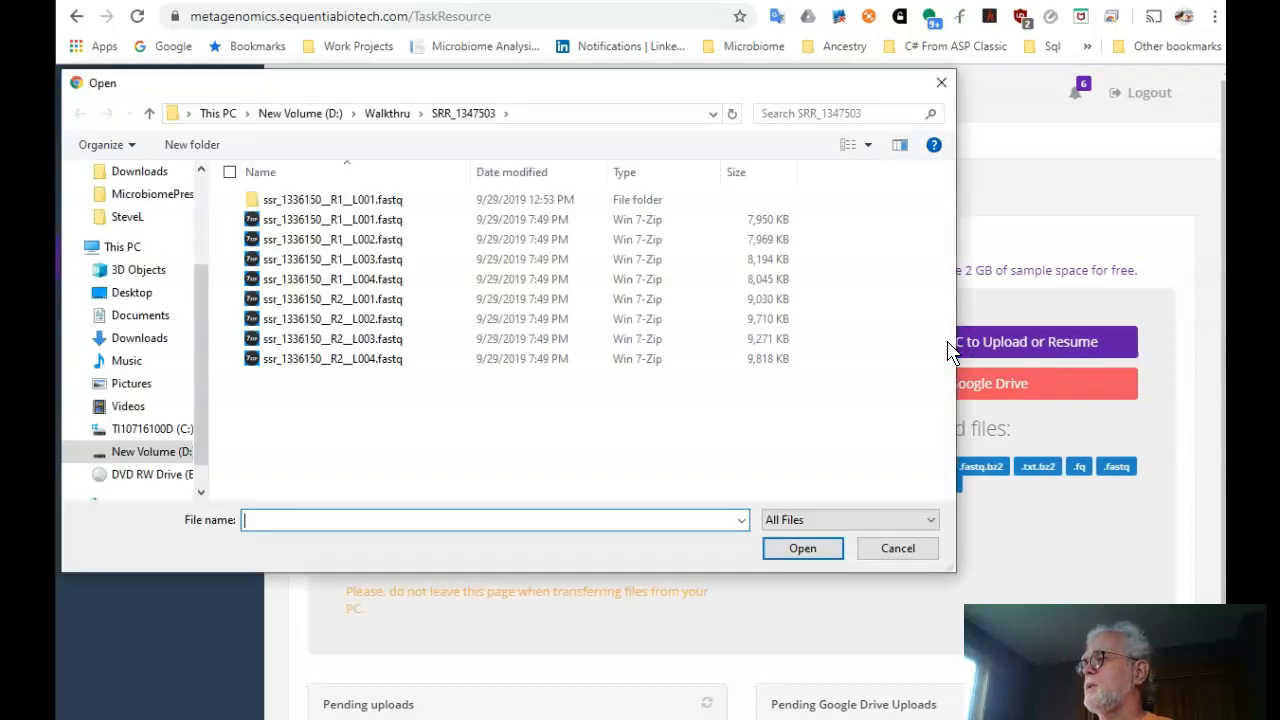
click(320, 220)
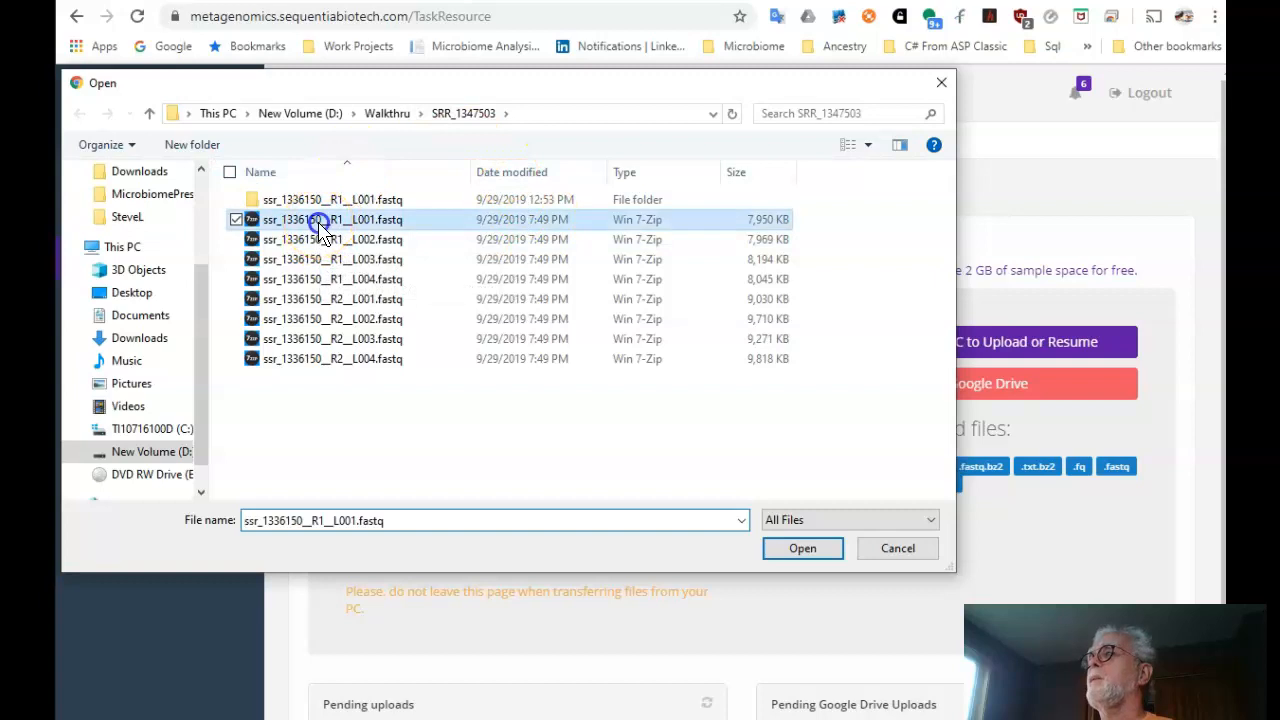
shift+click(349, 358)
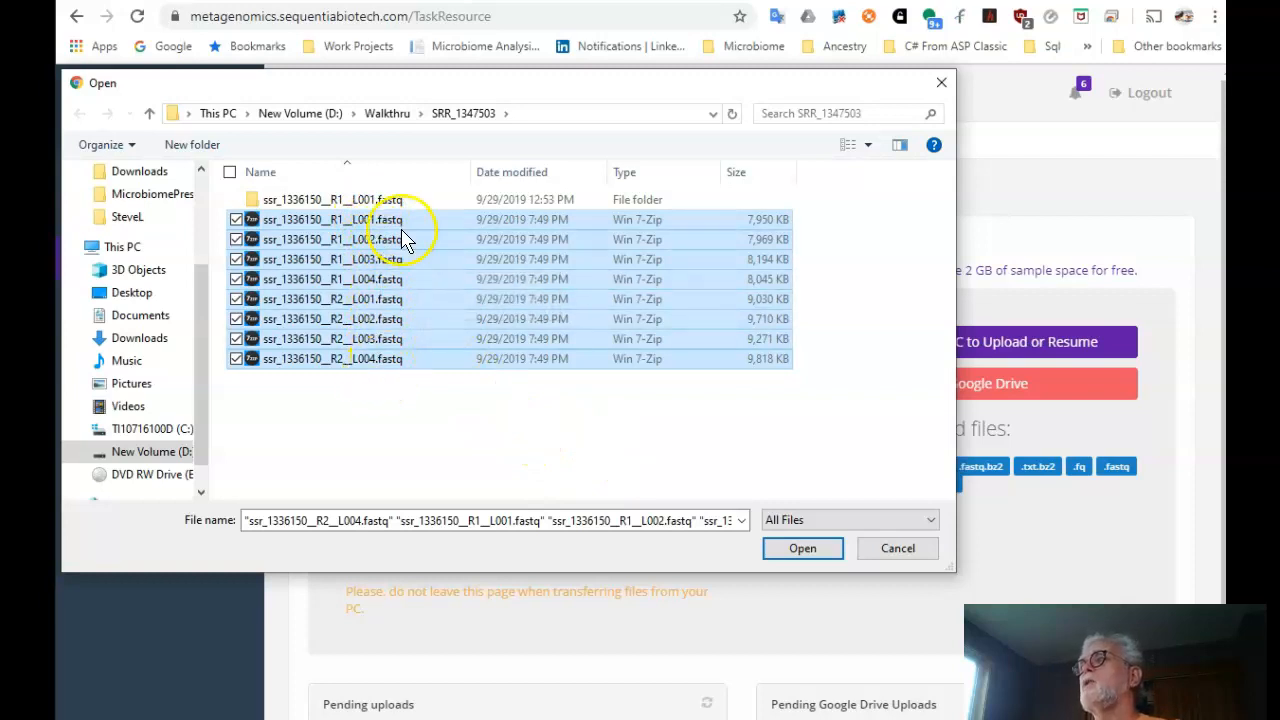
click(803, 548)
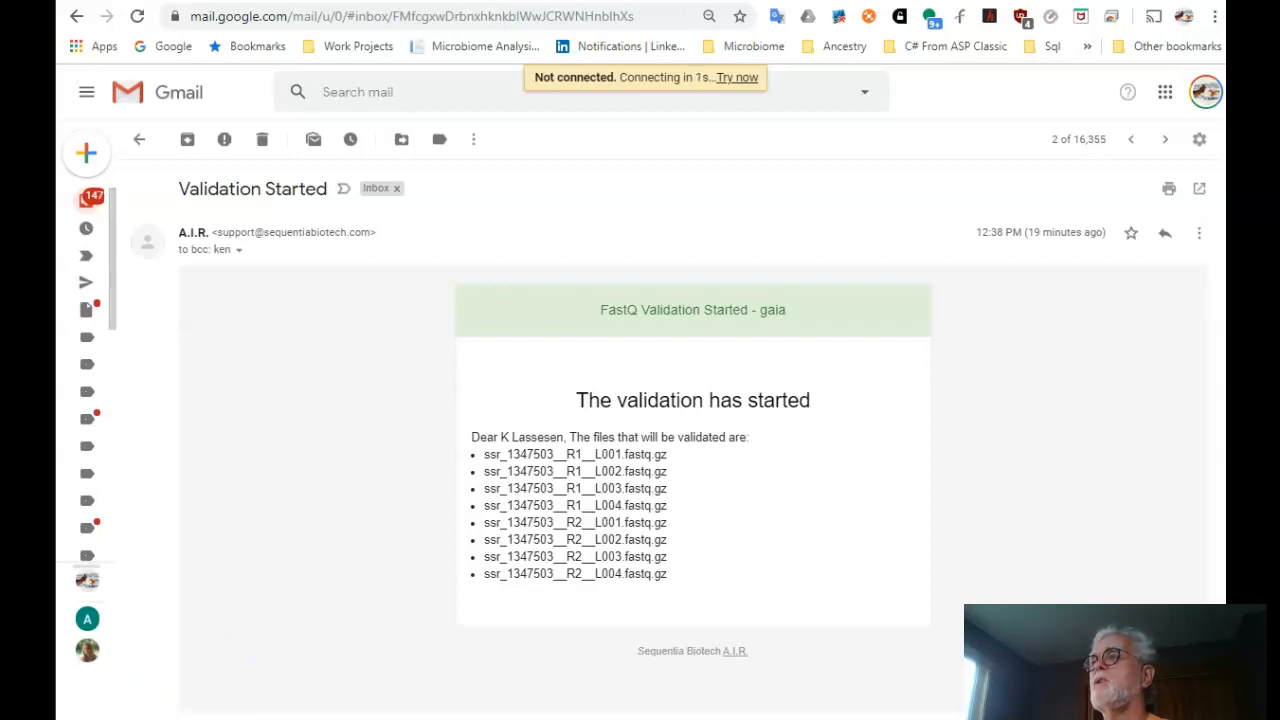
View the Samples Validation Completed e-mail in Gmail and return to the GAIA upload page.
click(1133, 143)
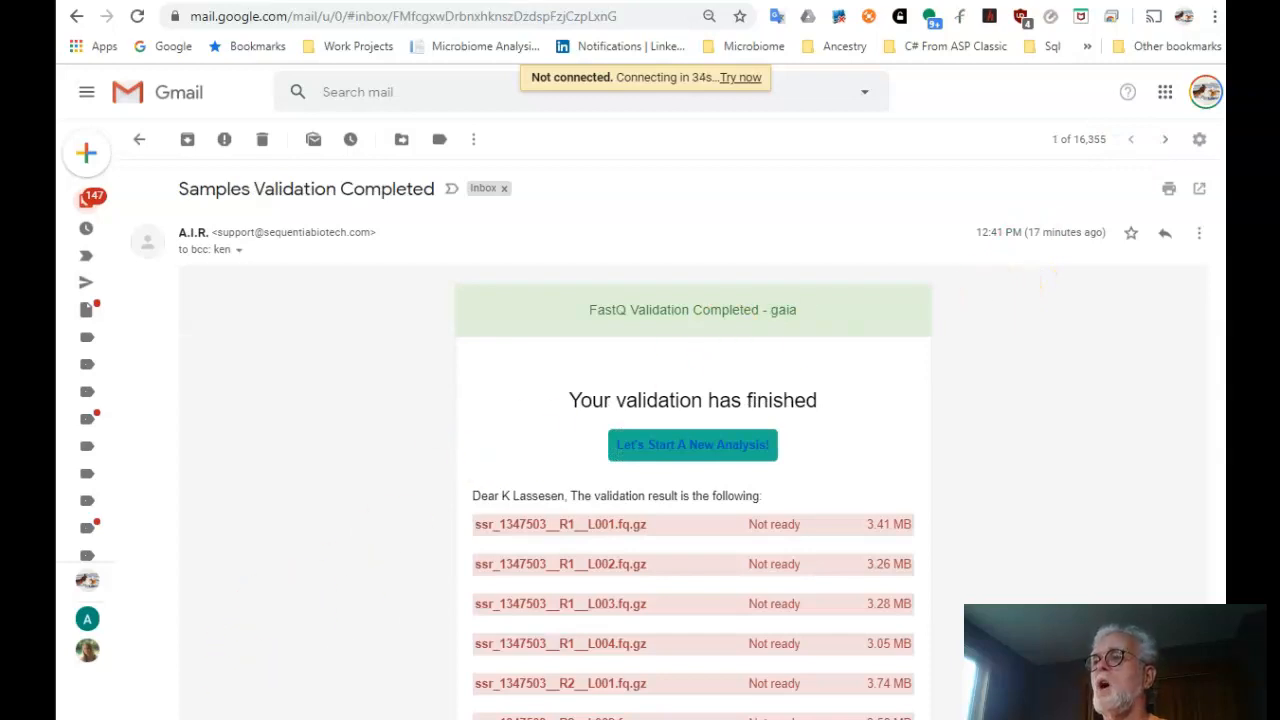
key(ctrl+Tab)
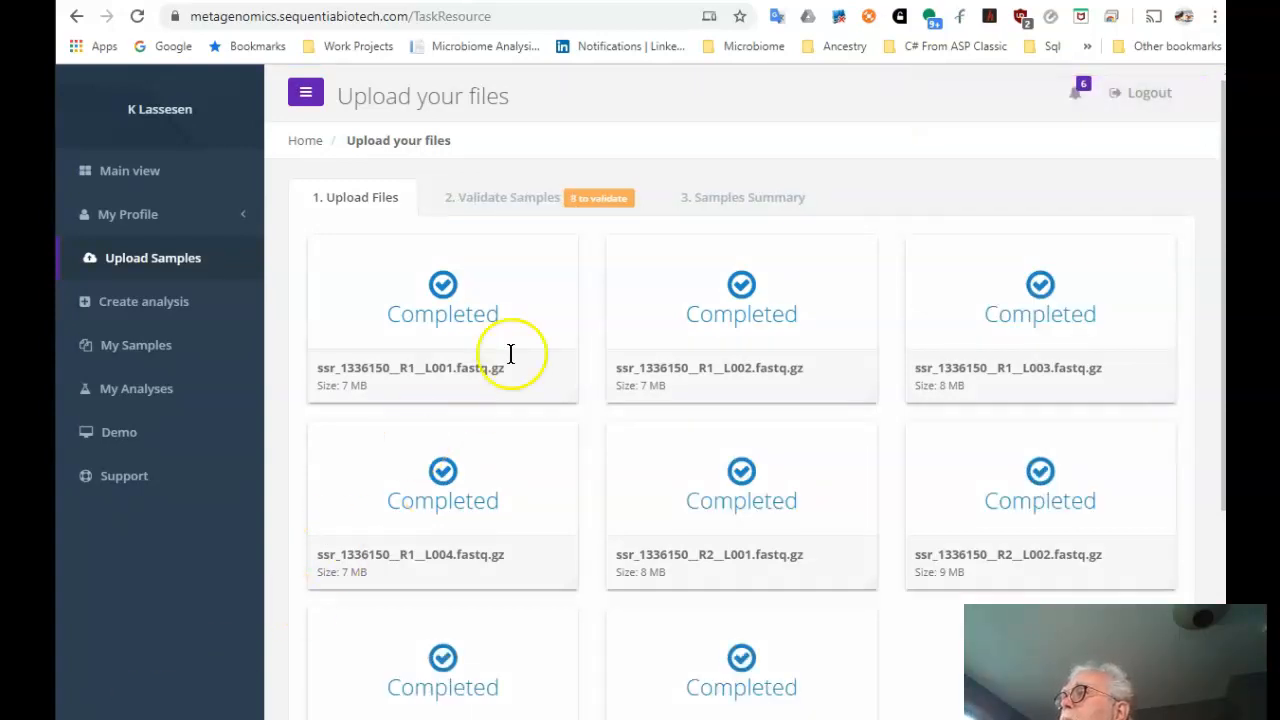
Mark all eight uploaded ssr_1336150 fastq files as Illumina and start their validation, accepting the paired-files reminder.
click(610, 205)
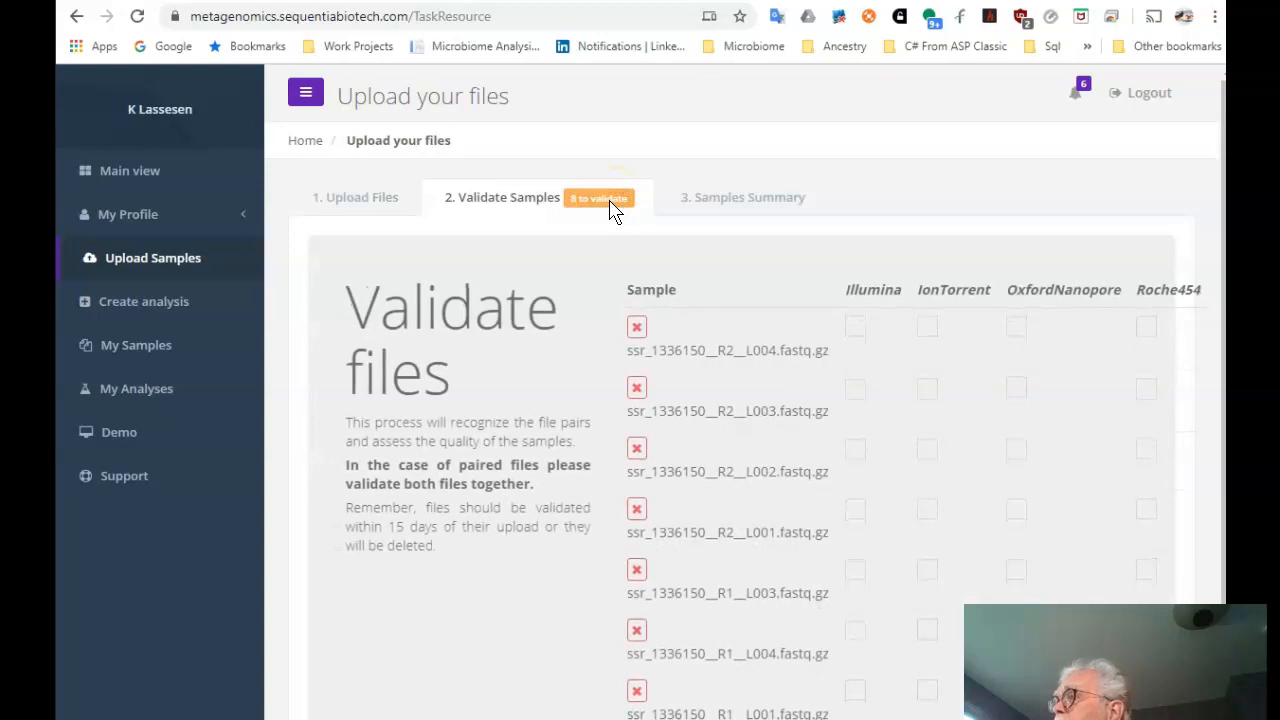
click(856, 327)
click(855, 386)
click(855, 447)
click(855, 508)
click(855, 569)
click(855, 629)
click(855, 690)
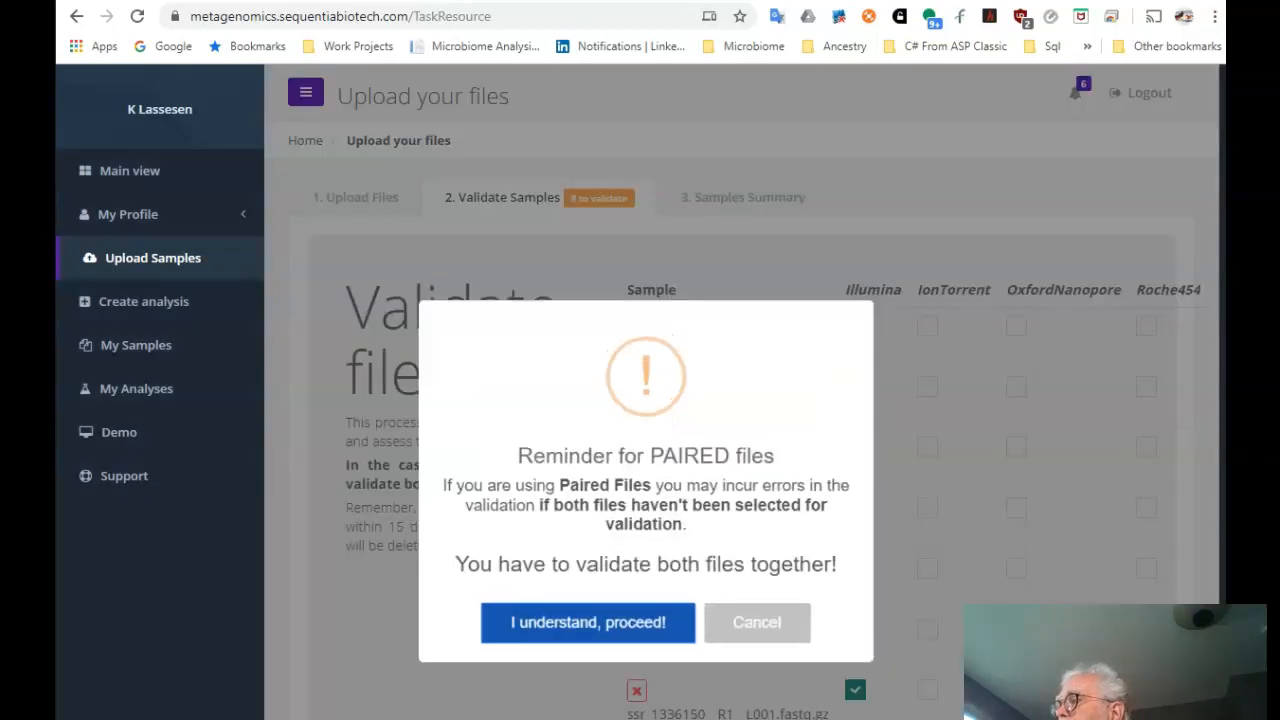
click(632, 630)
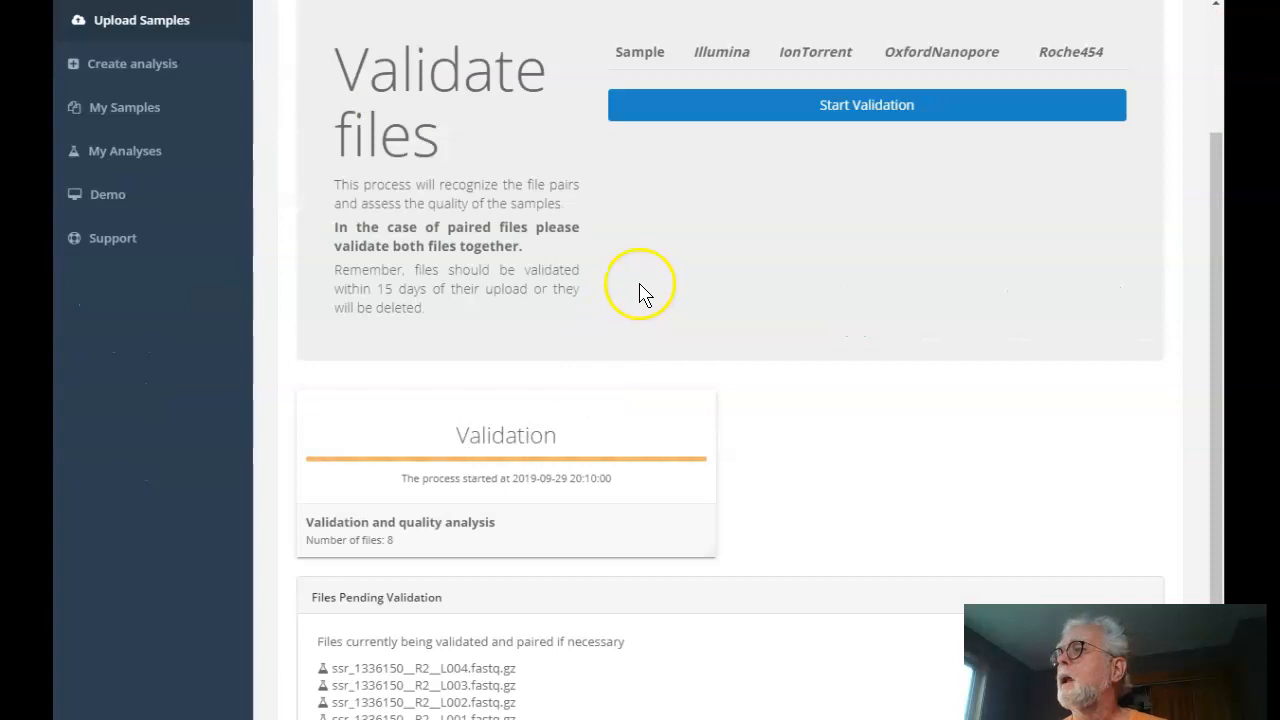
Try to start the validation once more, accepting the paired-files reminder, and check the files pending validation.
click(863, 112)
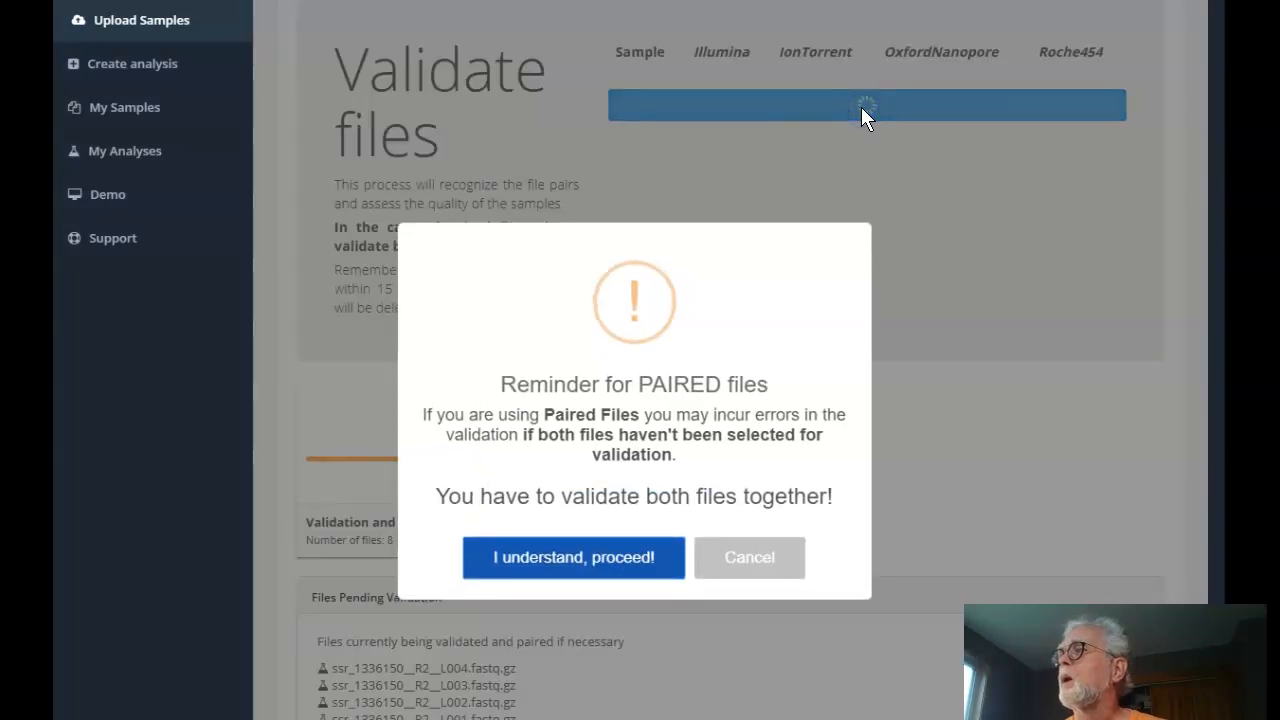
click(572, 556)
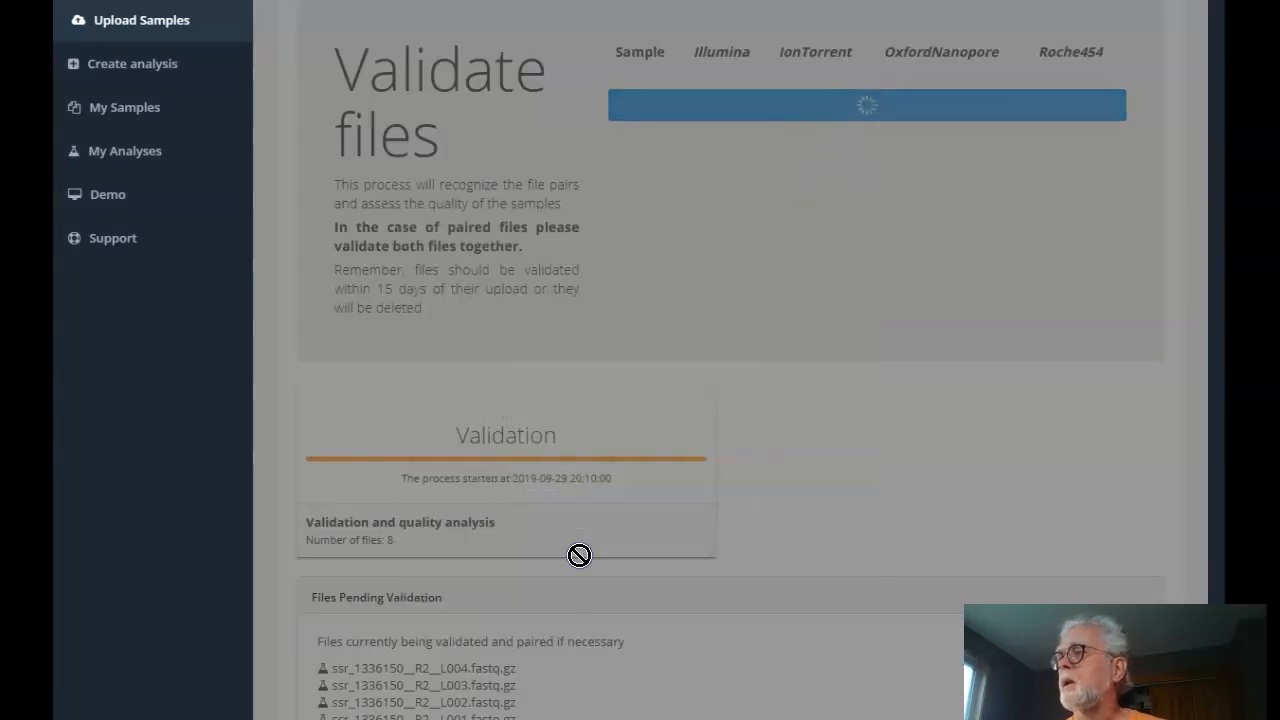
click(795, 418)
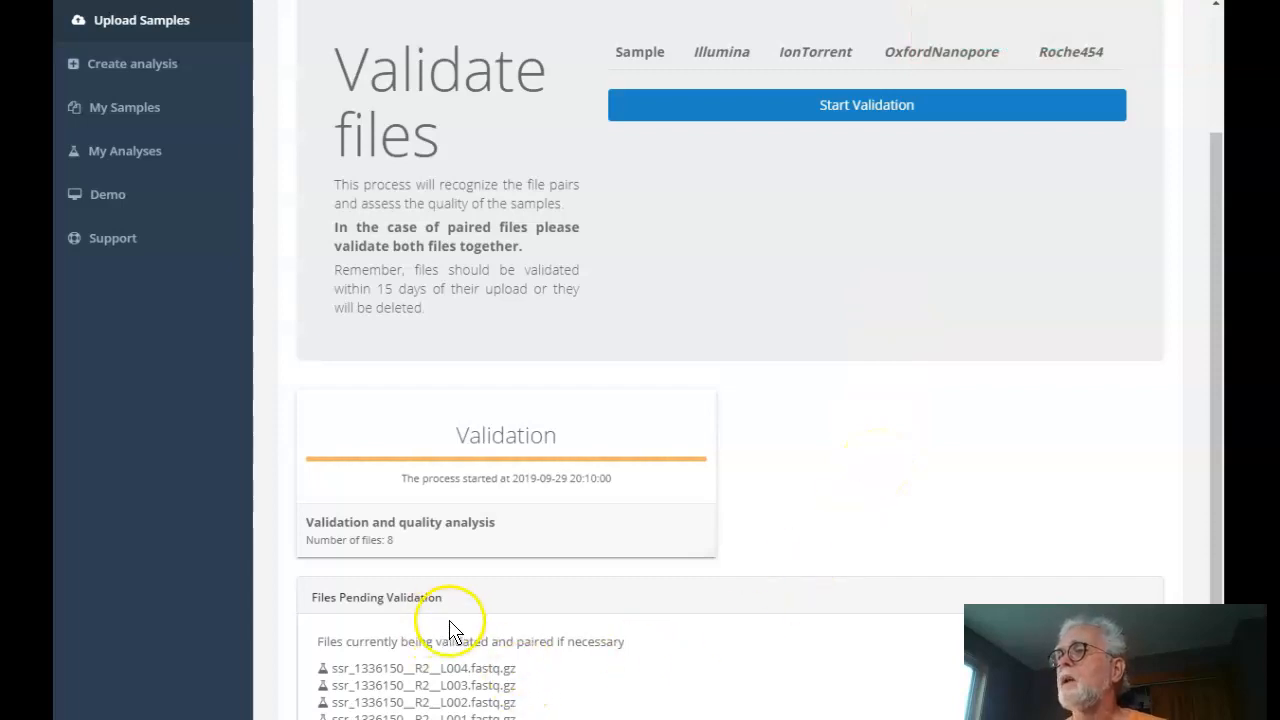
scroll(652, 640, down, 1)
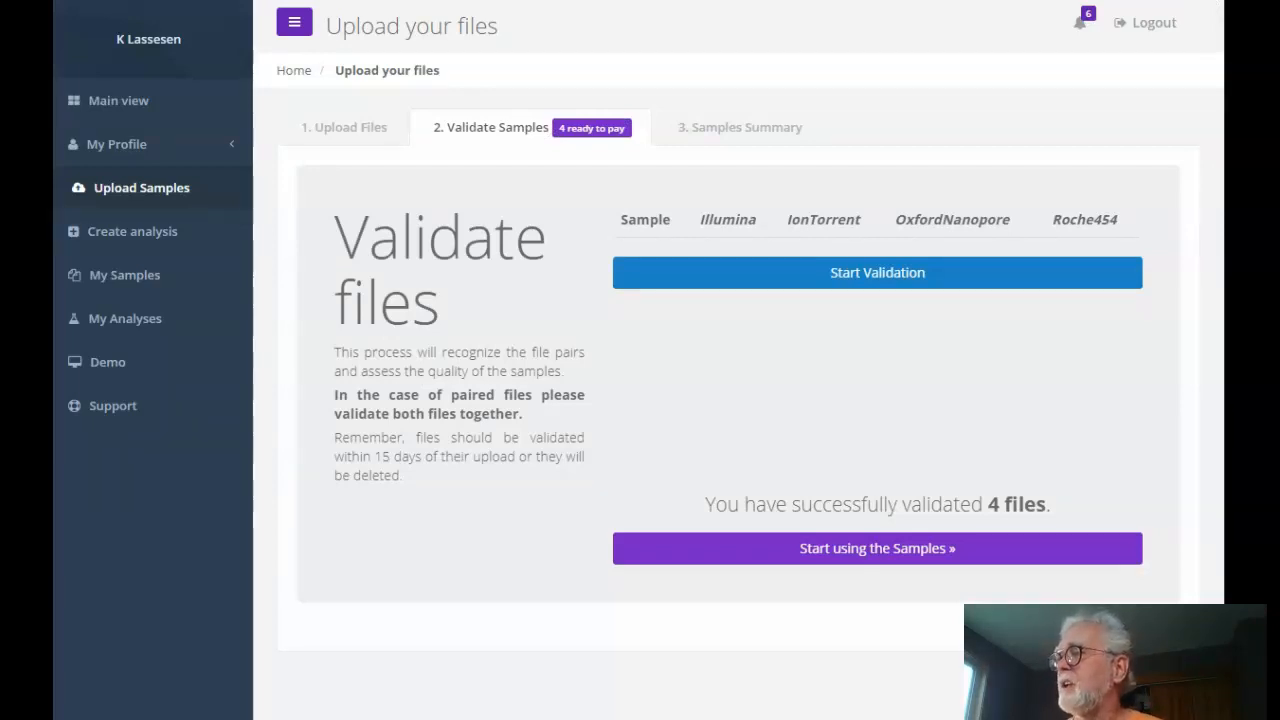
Claim all four validated ssr_1336150 sample pairs, L001 to L004, for free as Amplicon samples and place the order.
click(908, 557)
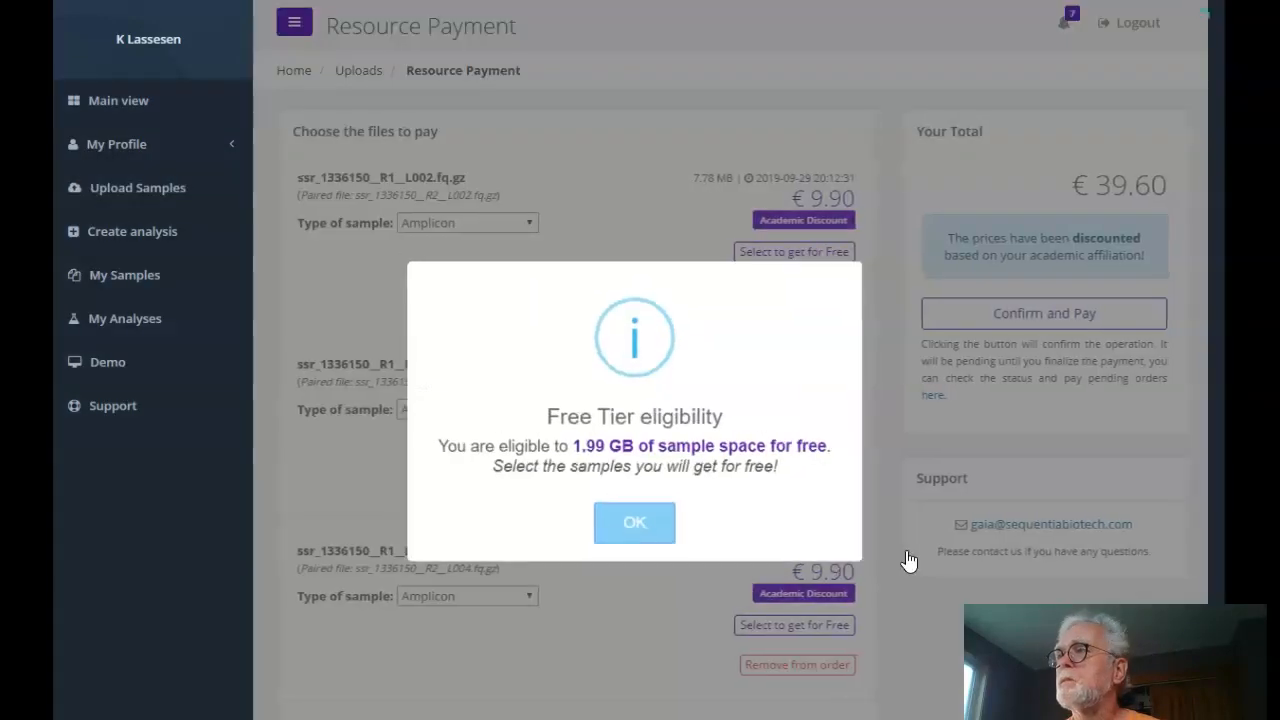
click(634, 530)
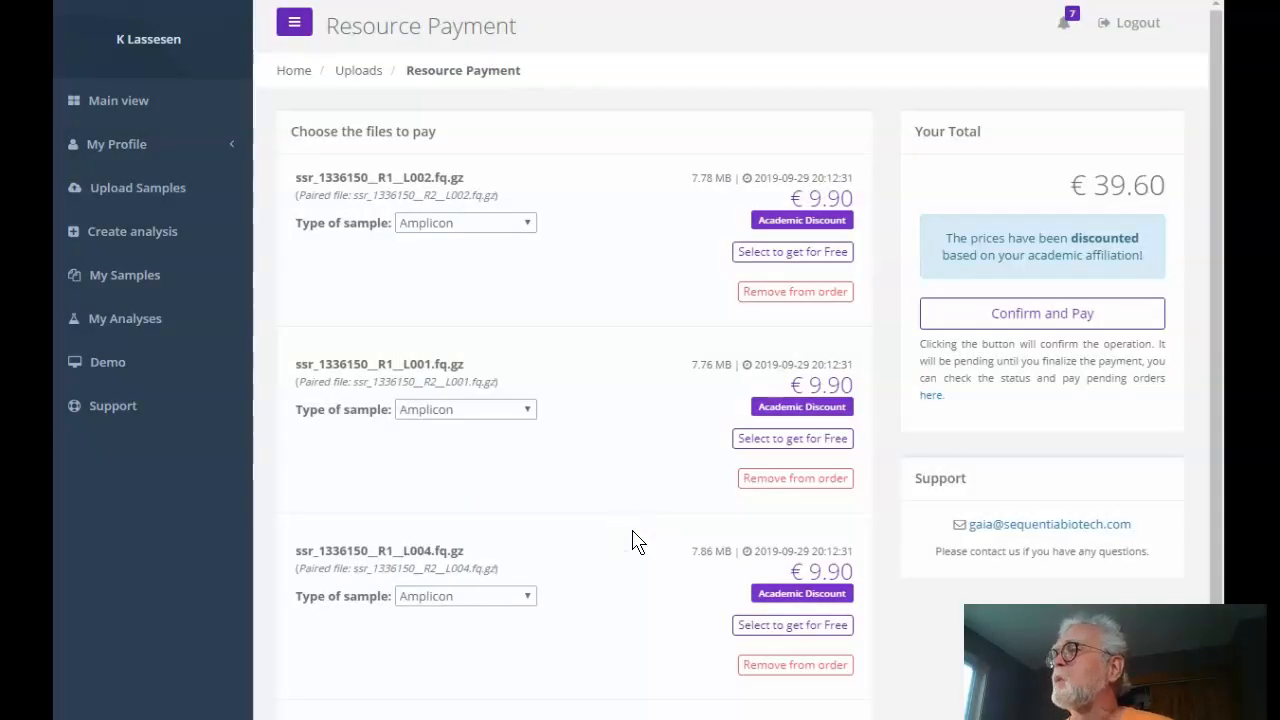
click(805, 252)
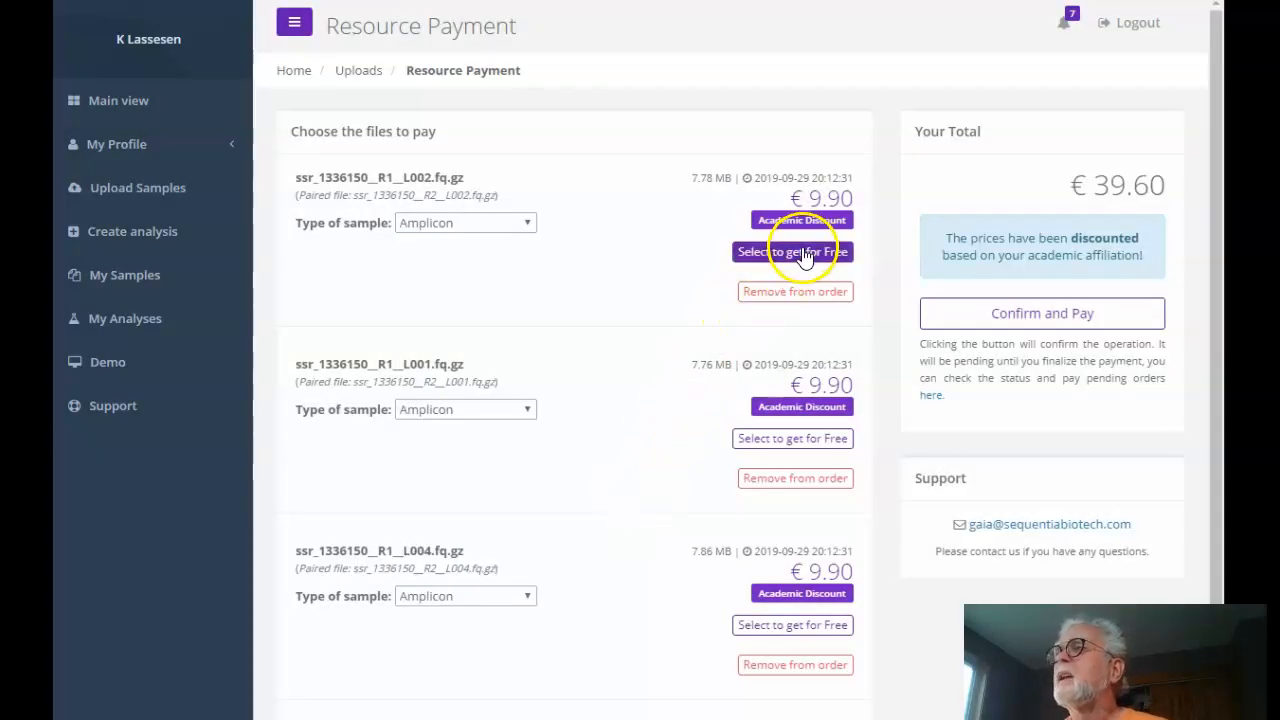
click(805, 252)
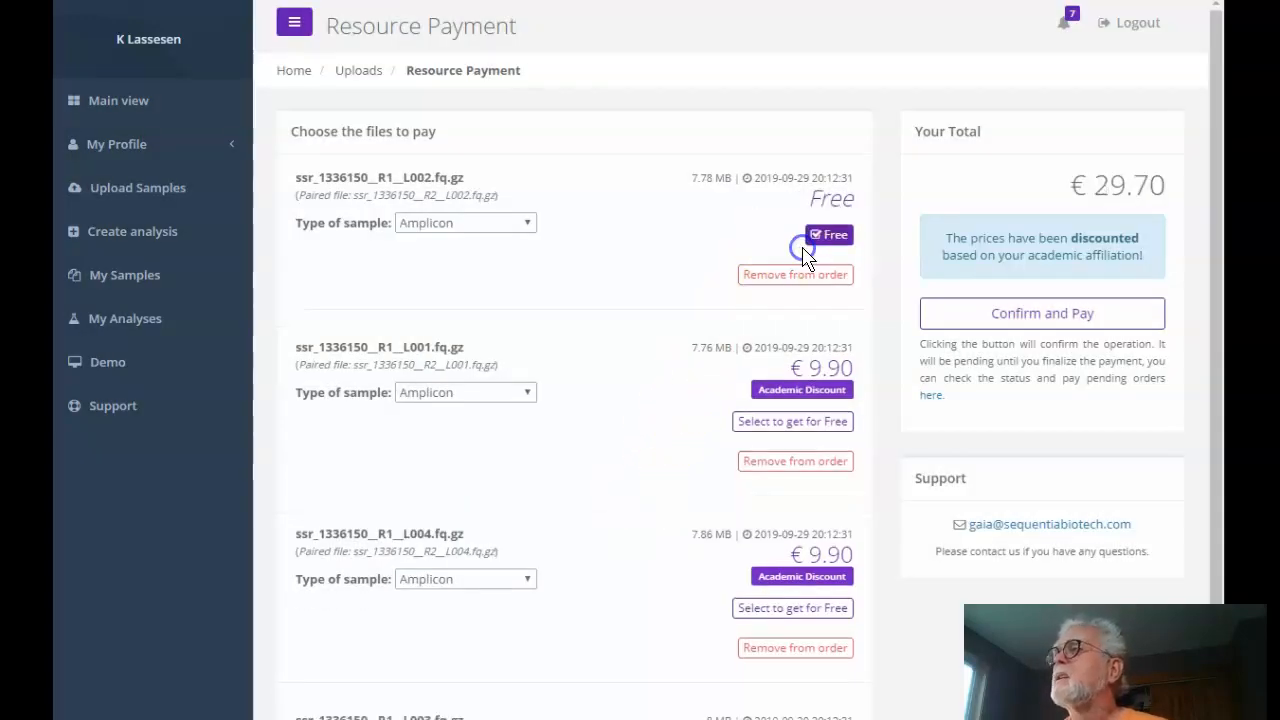
click(808, 425)
click(797, 592)
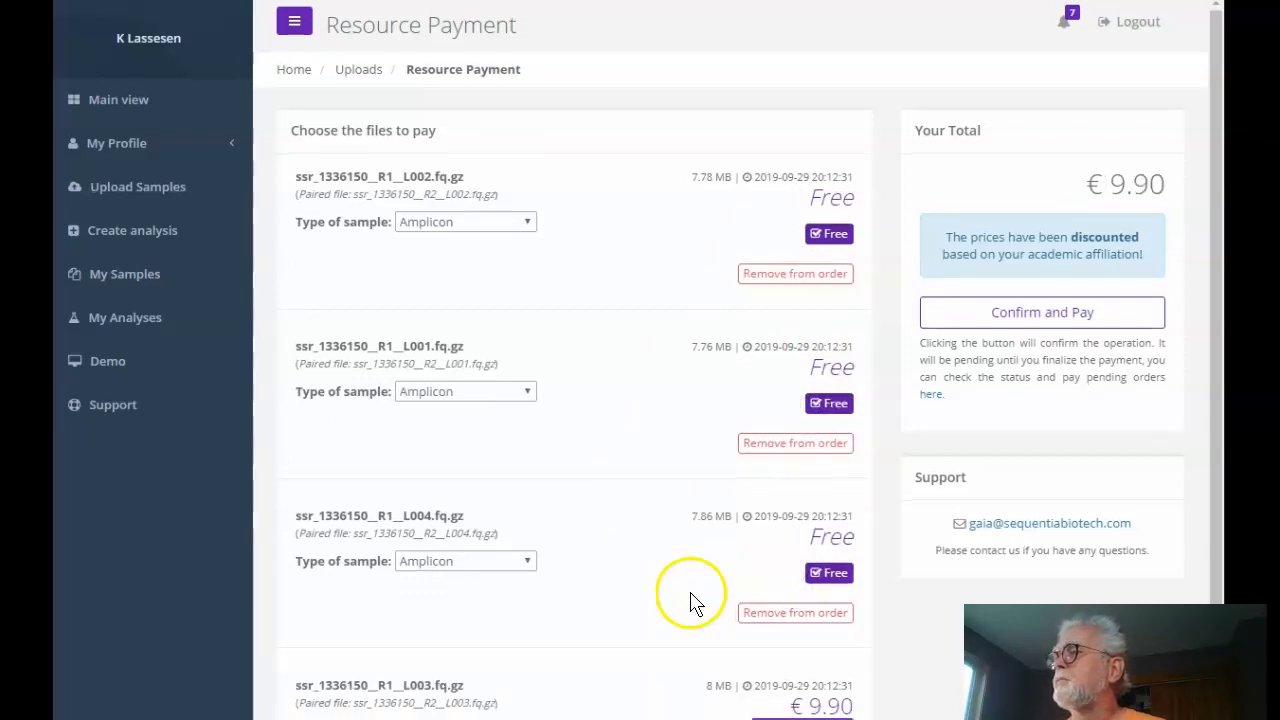
scroll(695, 600, down, 1)
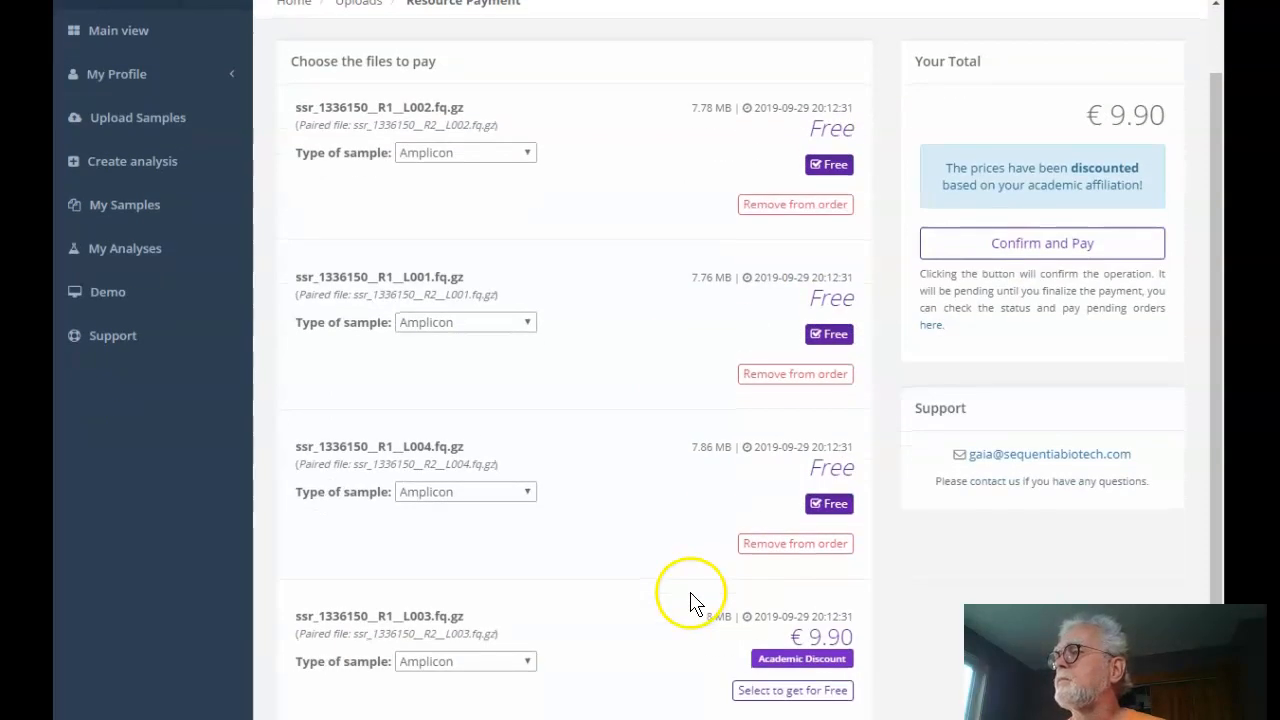
click(812, 700)
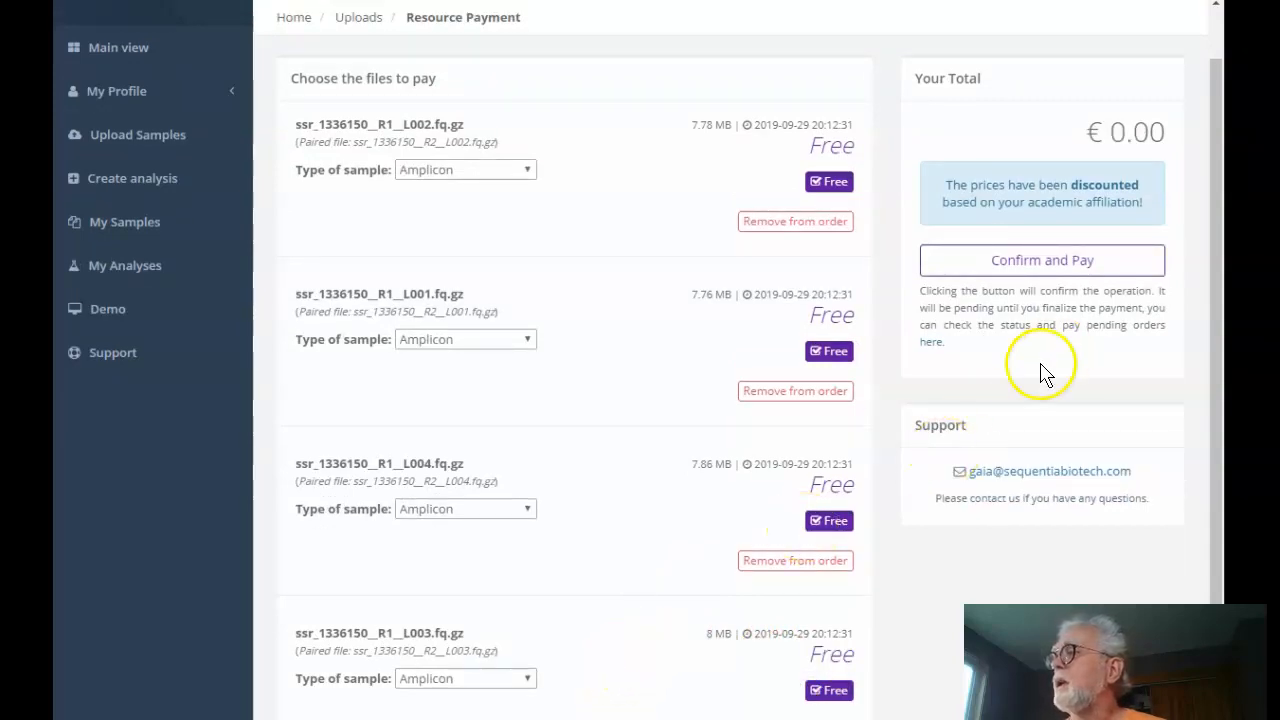
click(1037, 262)
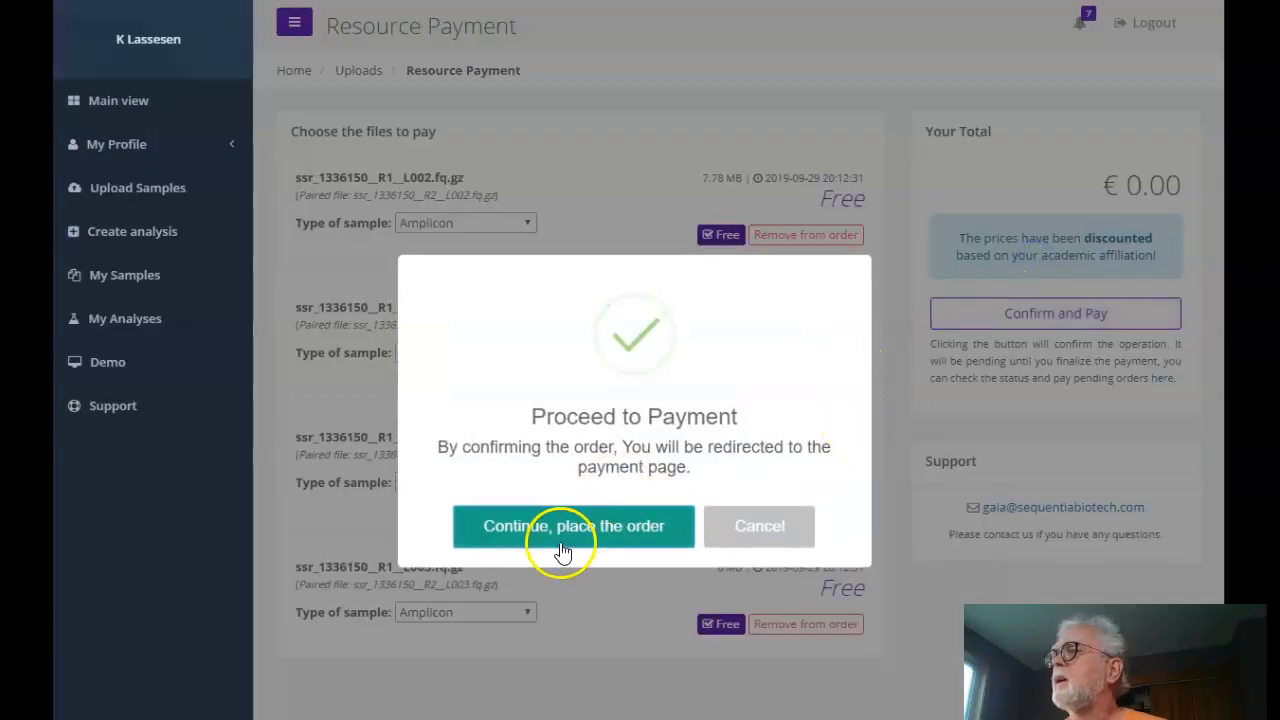
click(564, 533)
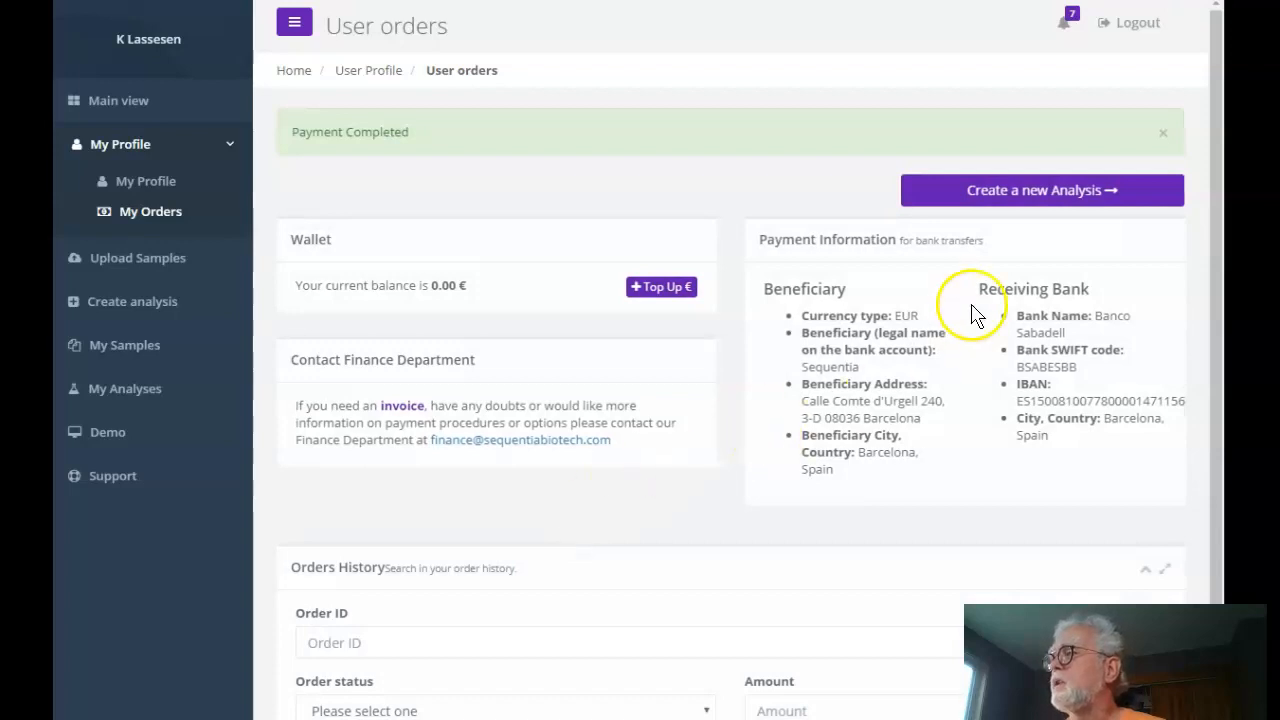
Create a new analysis named Walkthru, define it as Amplicon with Illumina sequencing, and proceed to adding samples.
click(1070, 197)
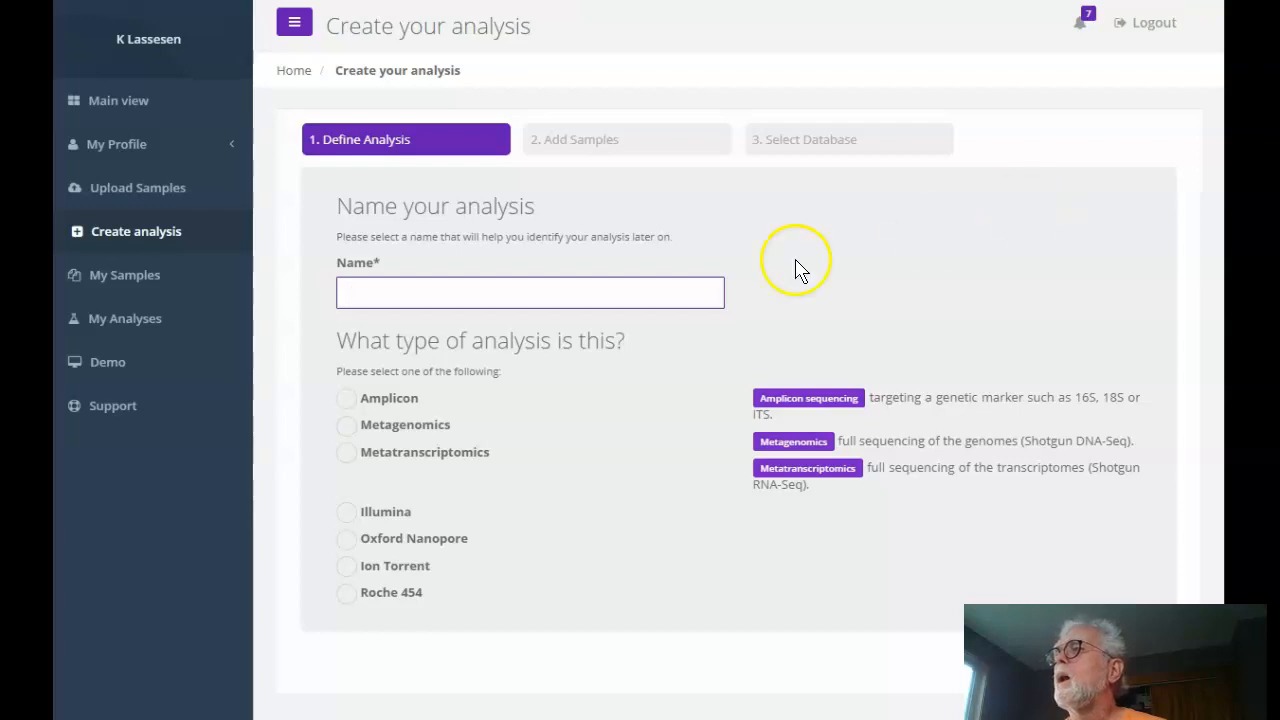
click(417, 283)
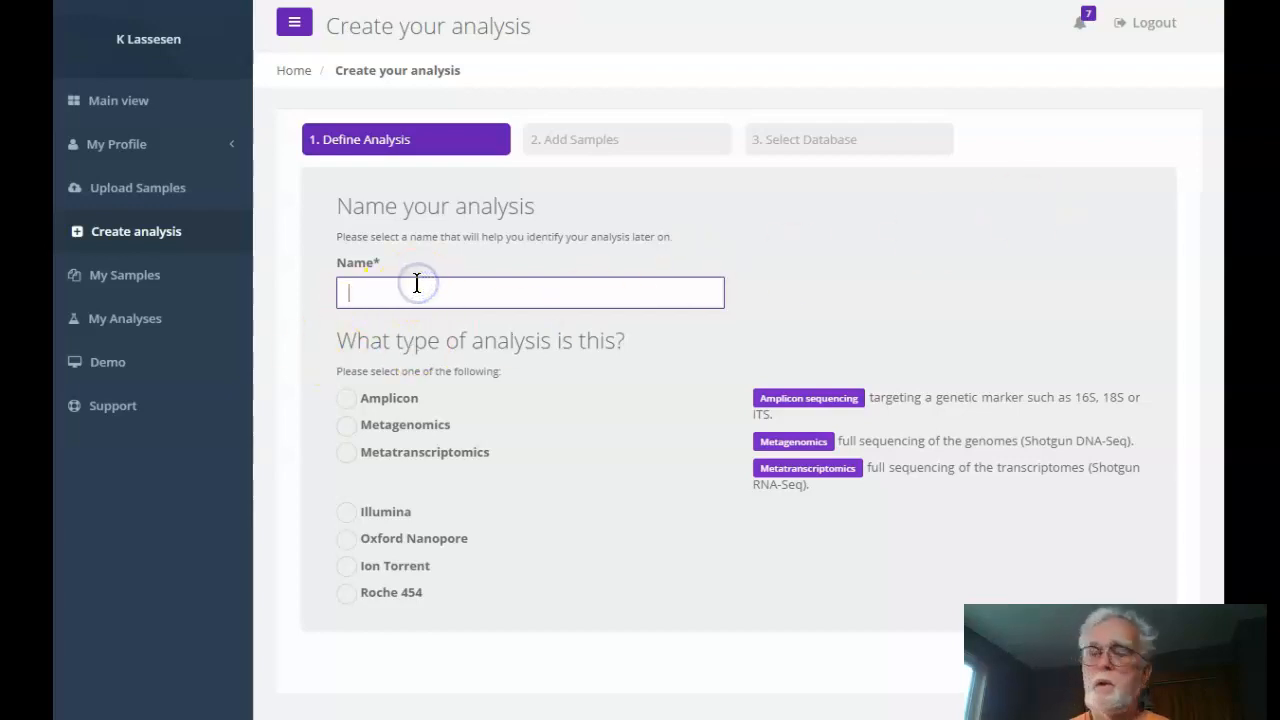
text(Walkthru)
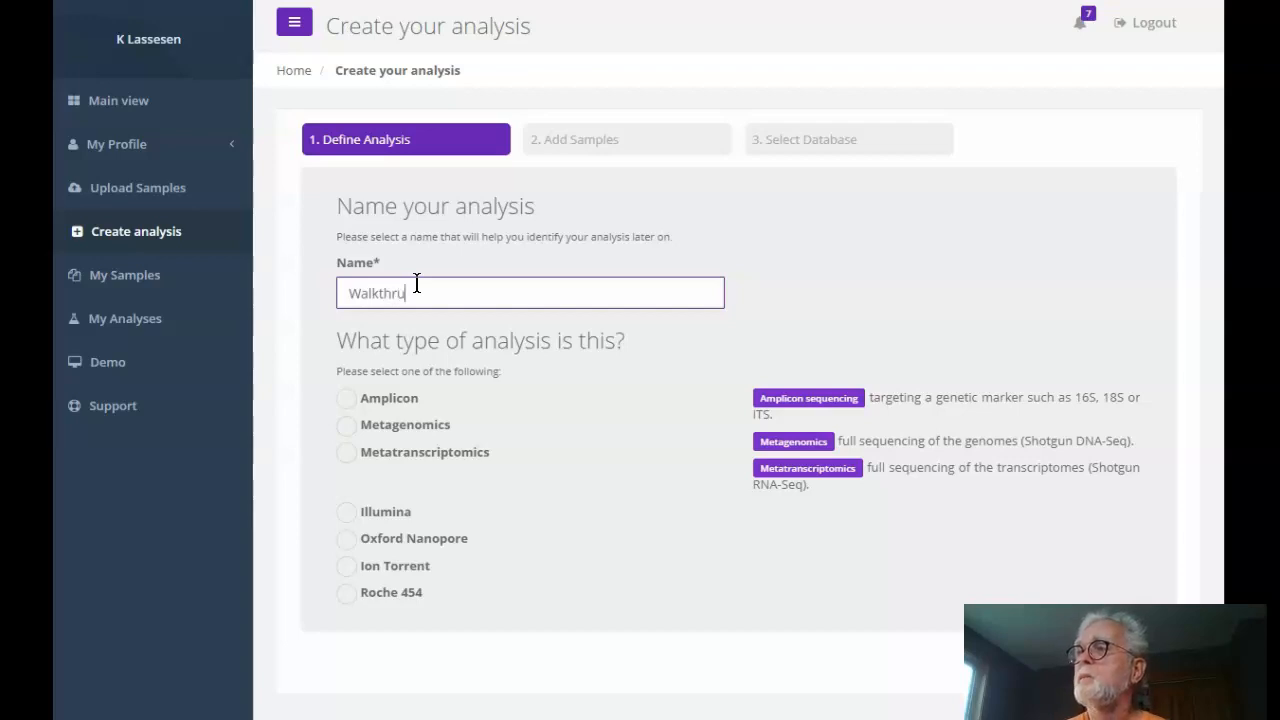
click(348, 397)
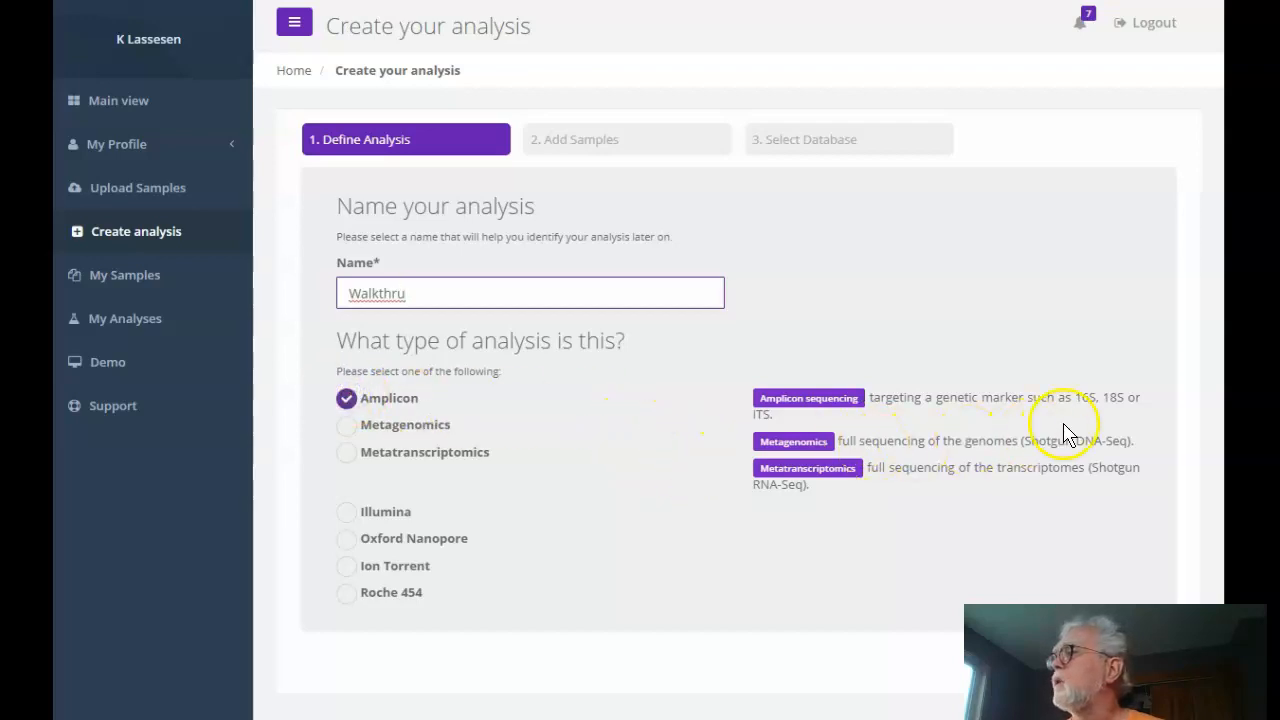
drag(1073, 399, 1097, 401)
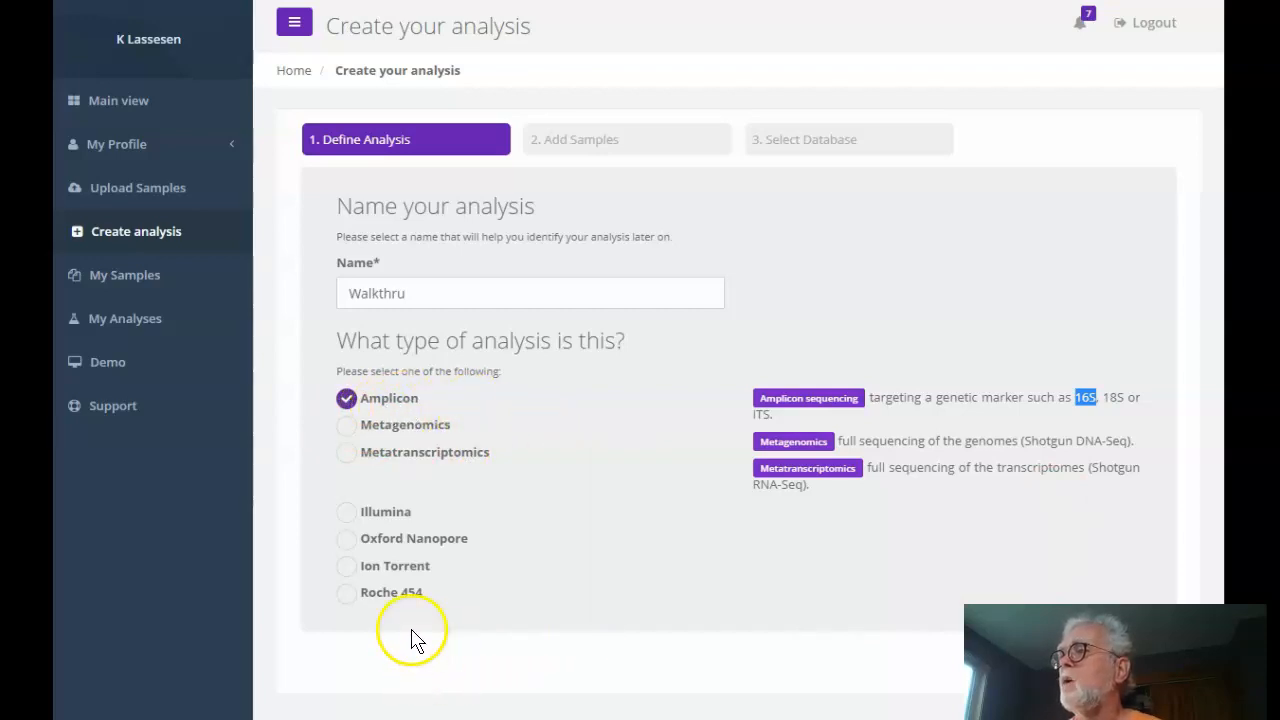
click(347, 513)
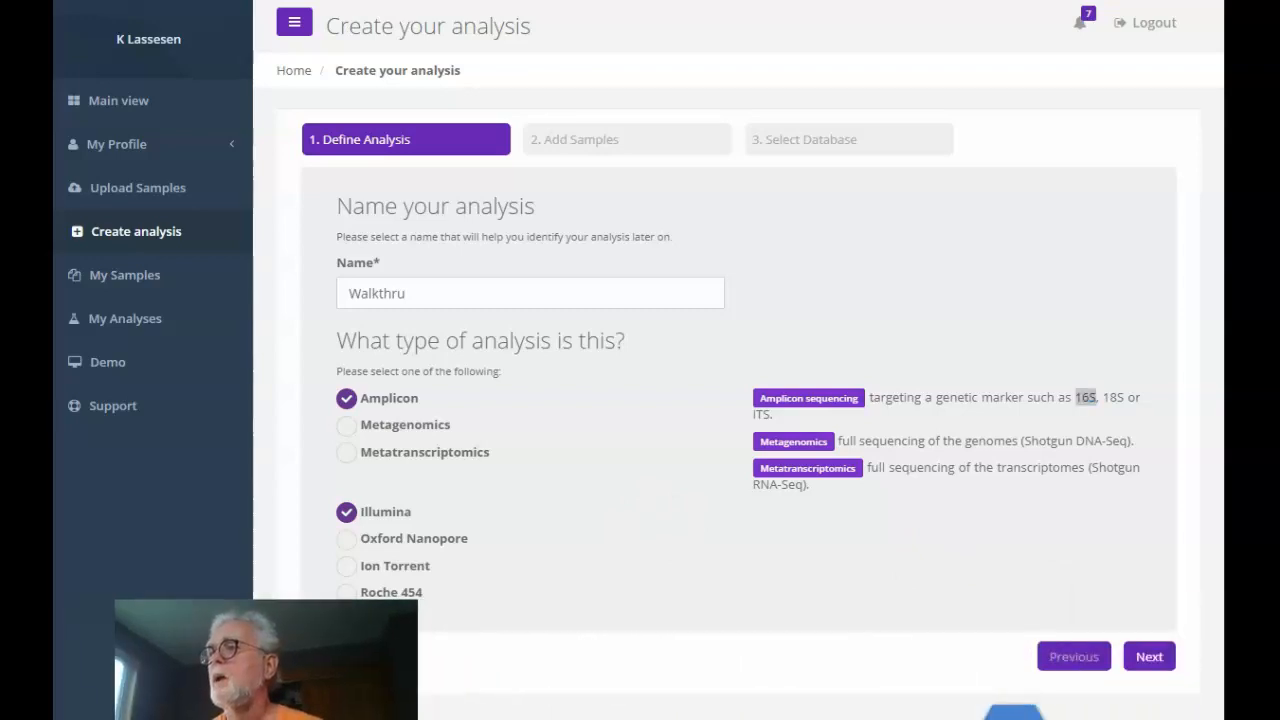
click(1149, 658)
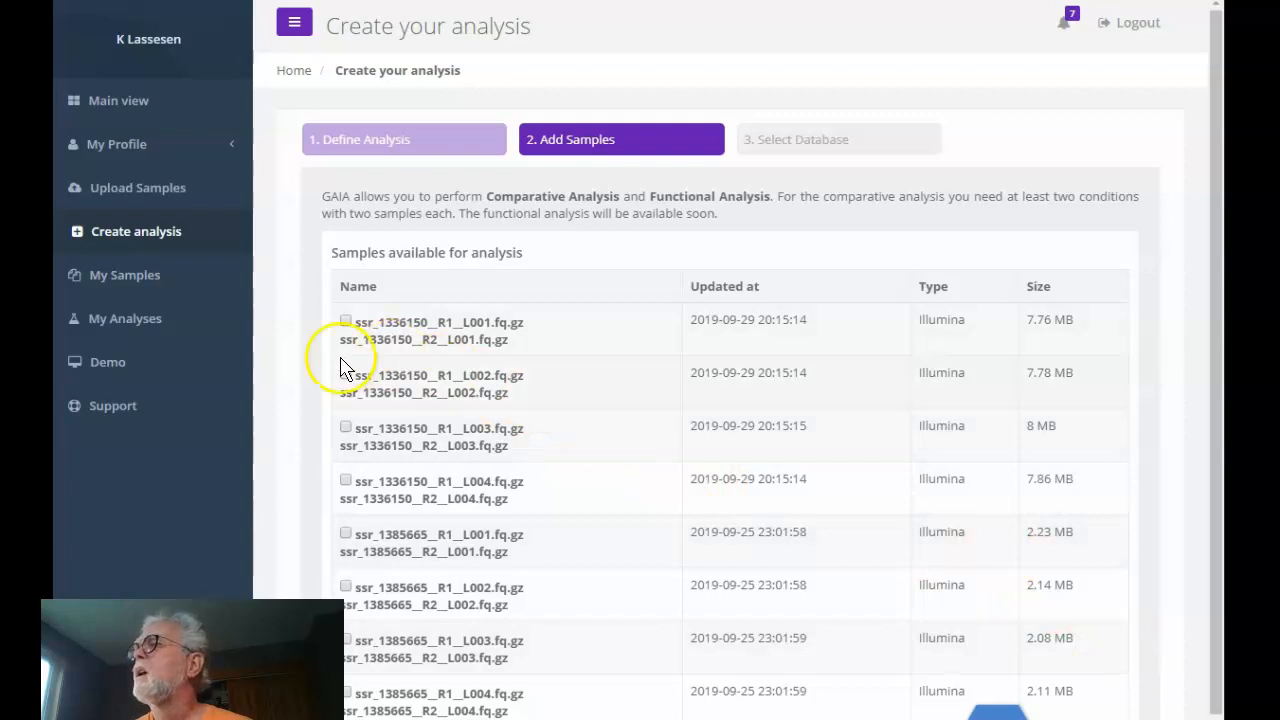
Select all eight sample pairs, L001 to L004 of both ssr_1336150 and ssr_1385665, and add them to a condition.
click(345, 321)
click(347, 374)
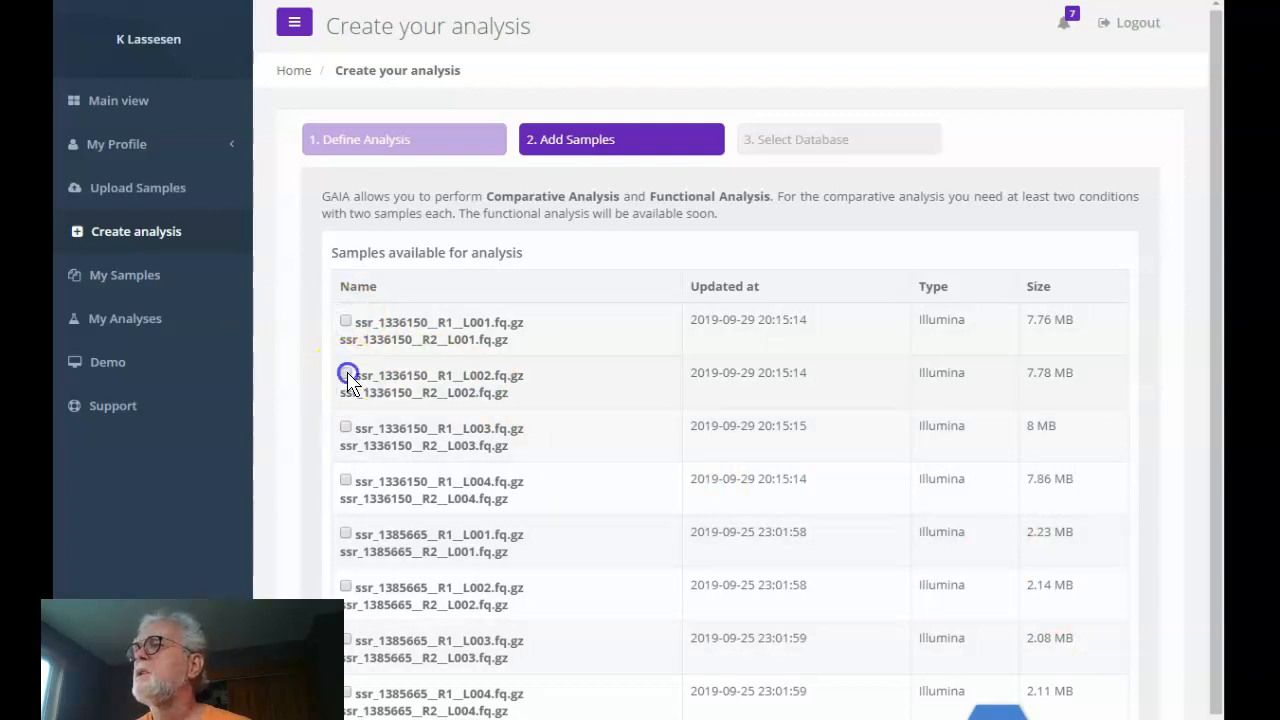
click(344, 322)
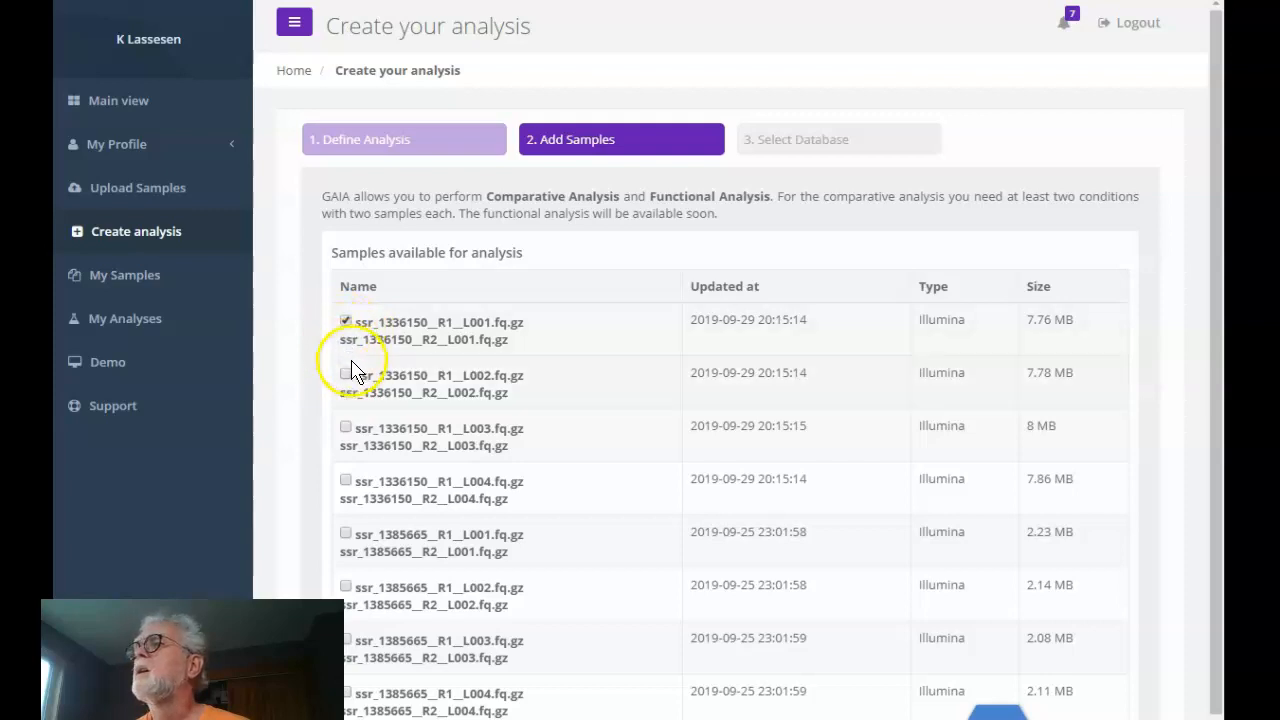
click(345, 374)
click(344, 432)
click(344, 432)
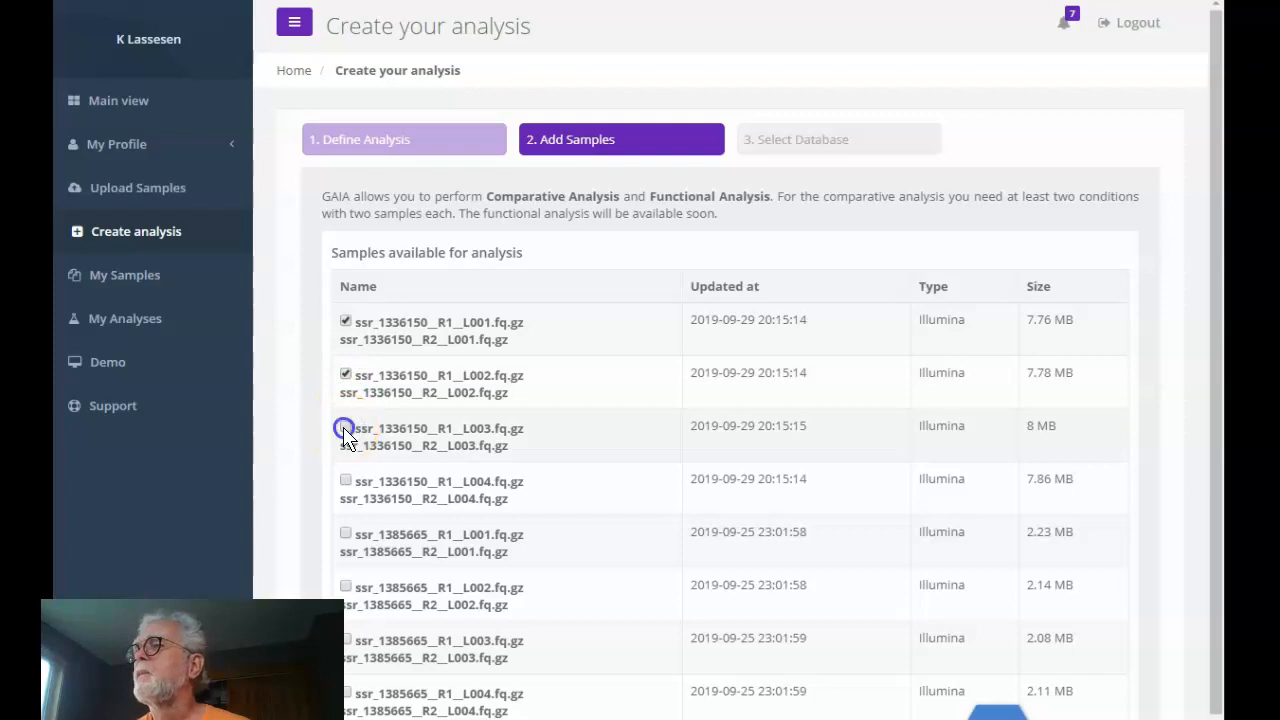
click(346, 481)
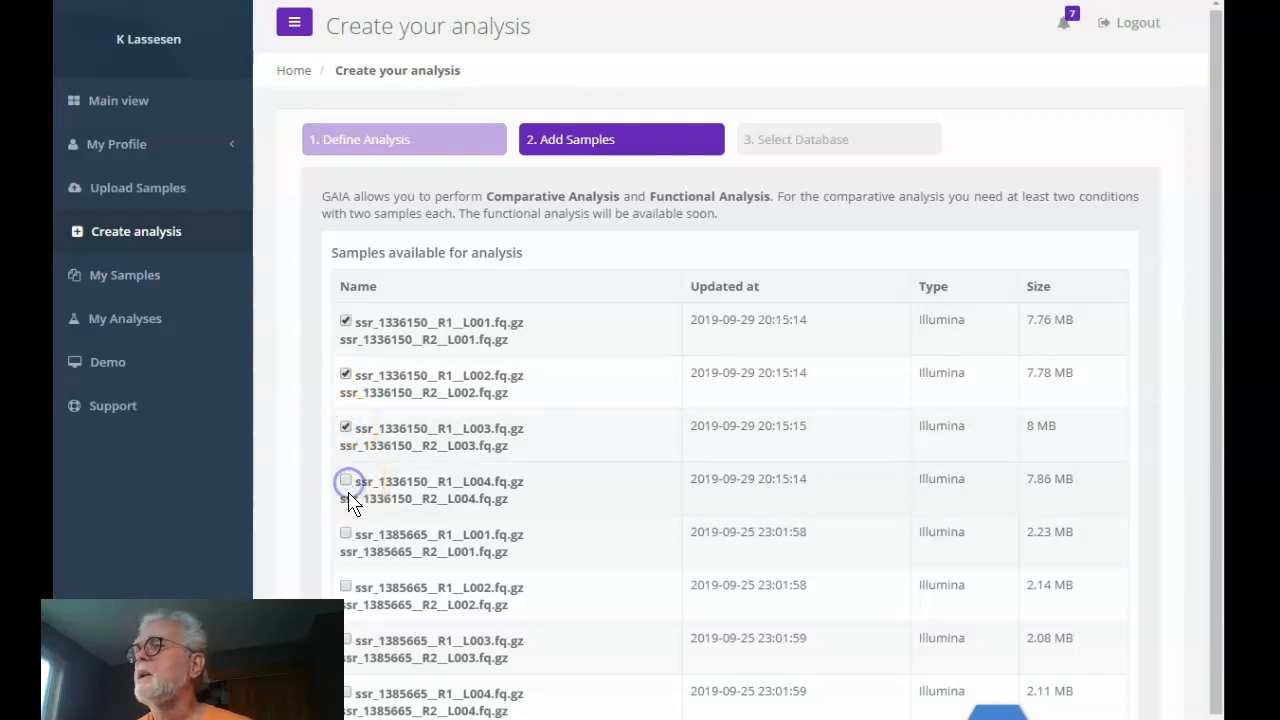
click(345, 534)
click(345, 587)
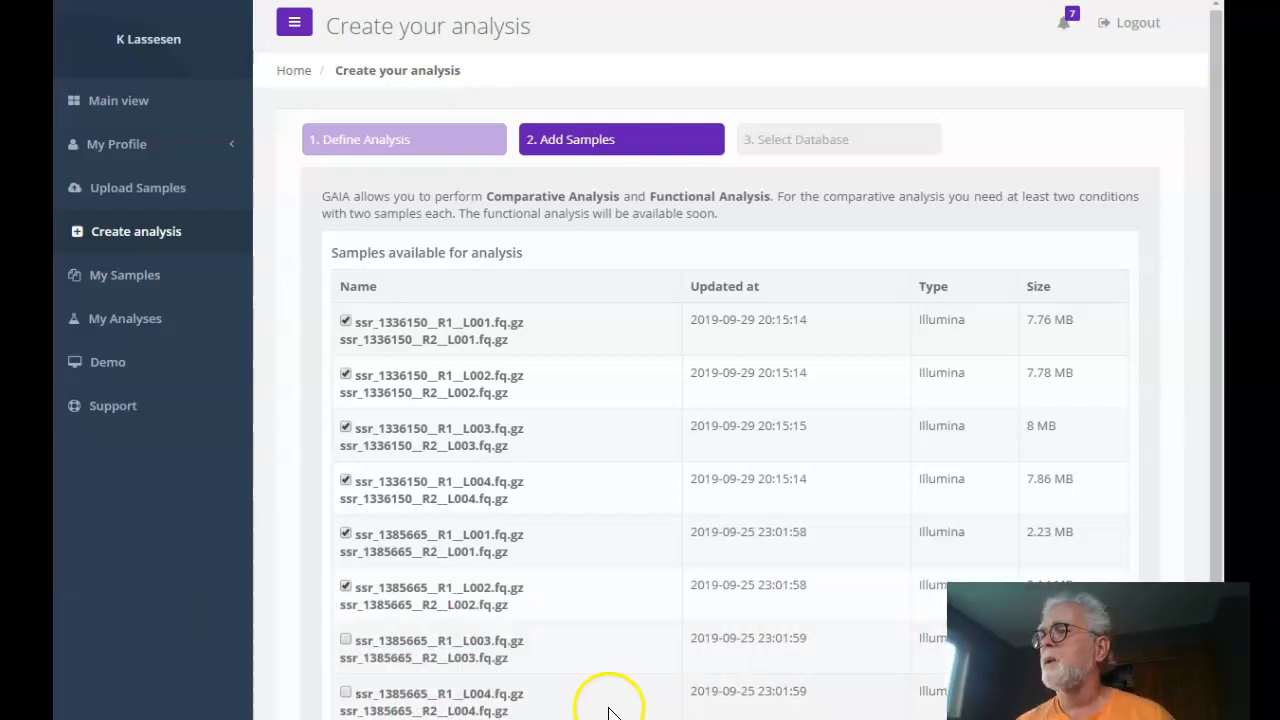
click(346, 641)
click(348, 690)
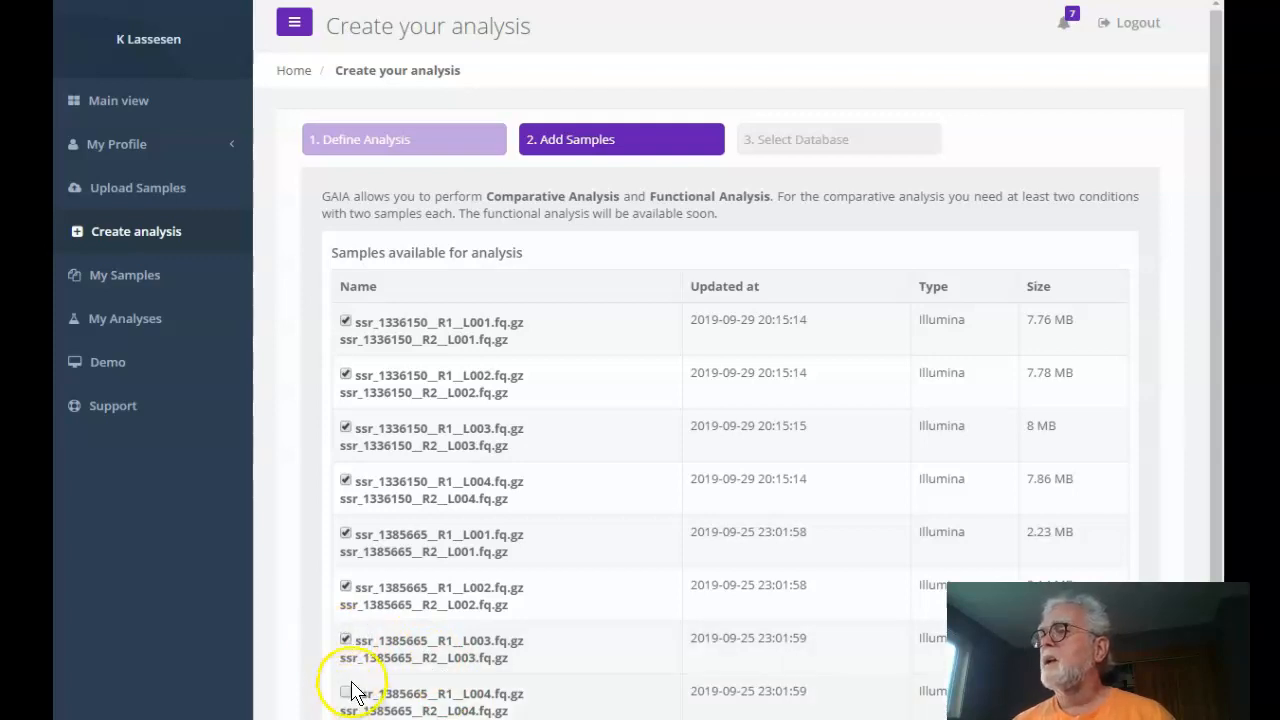
click(346, 691)
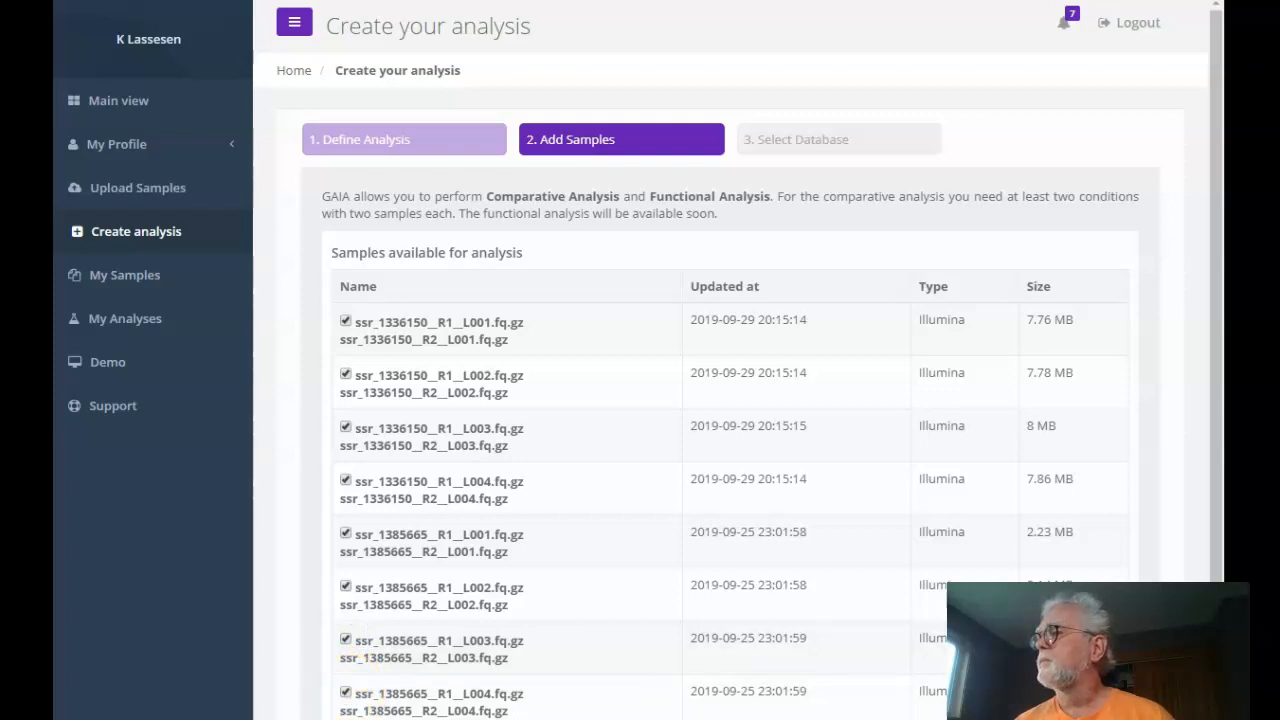
scroll(730, 400, down, 2)
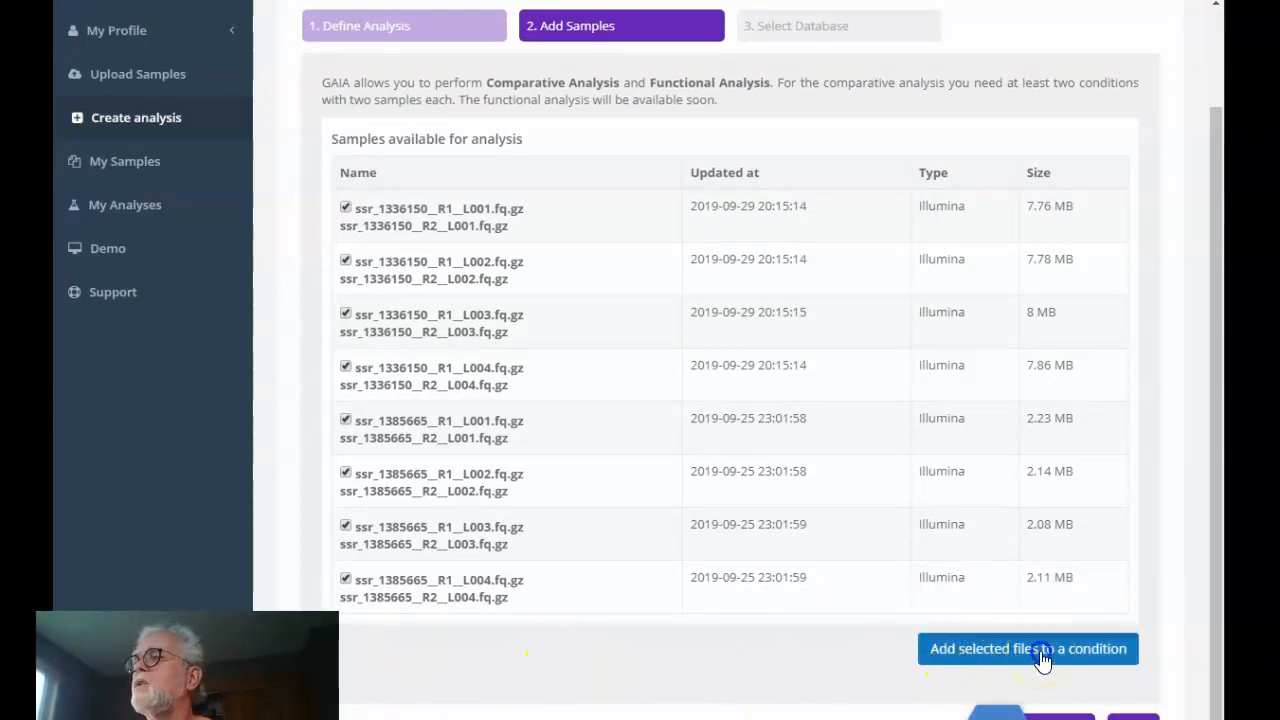
click(1030, 649)
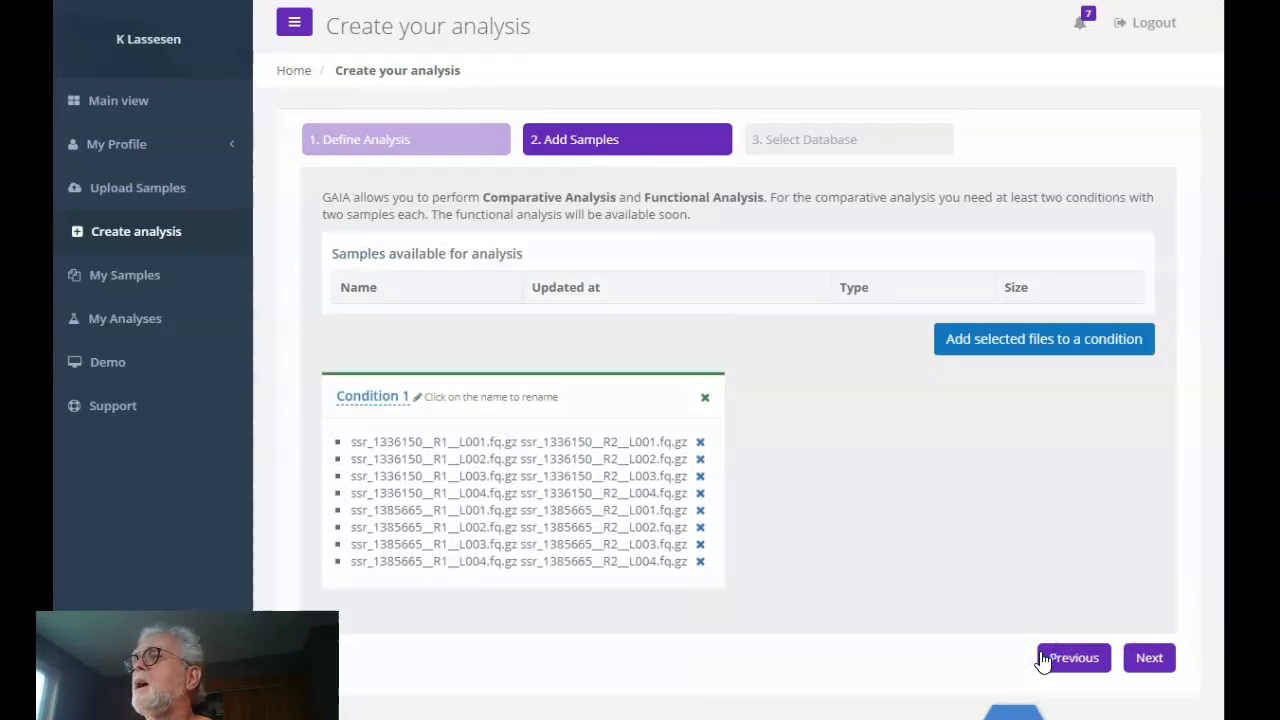
Rename Condition 1 as ME/CFS WALKTHRU.
click(384, 398)
drag(457, 410, 165, 404)
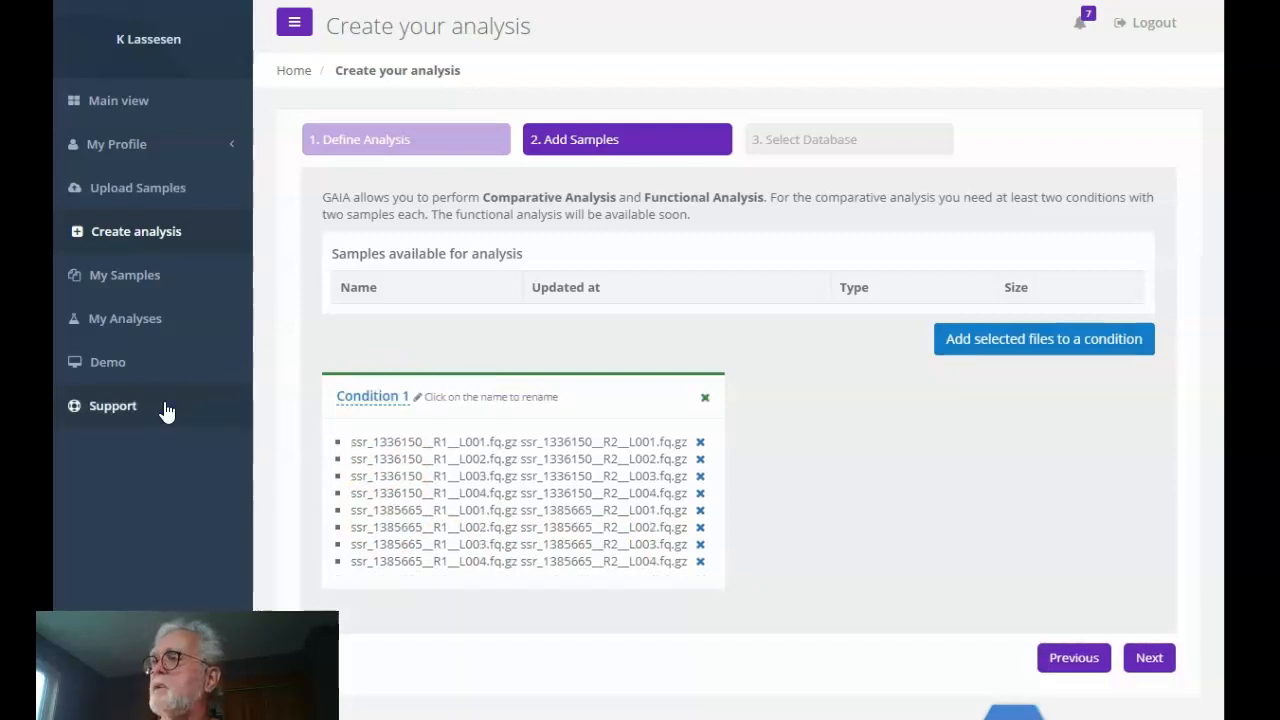
click(391, 396)
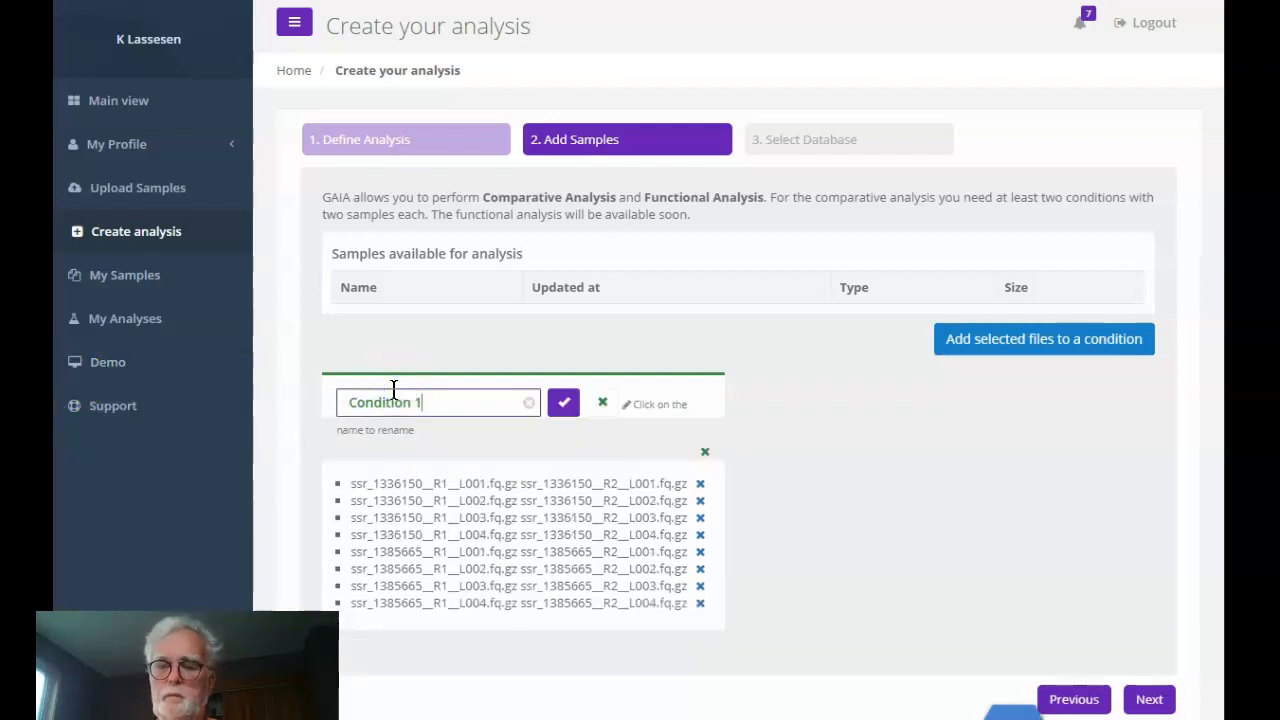
key(ctrl+a)
text(M)
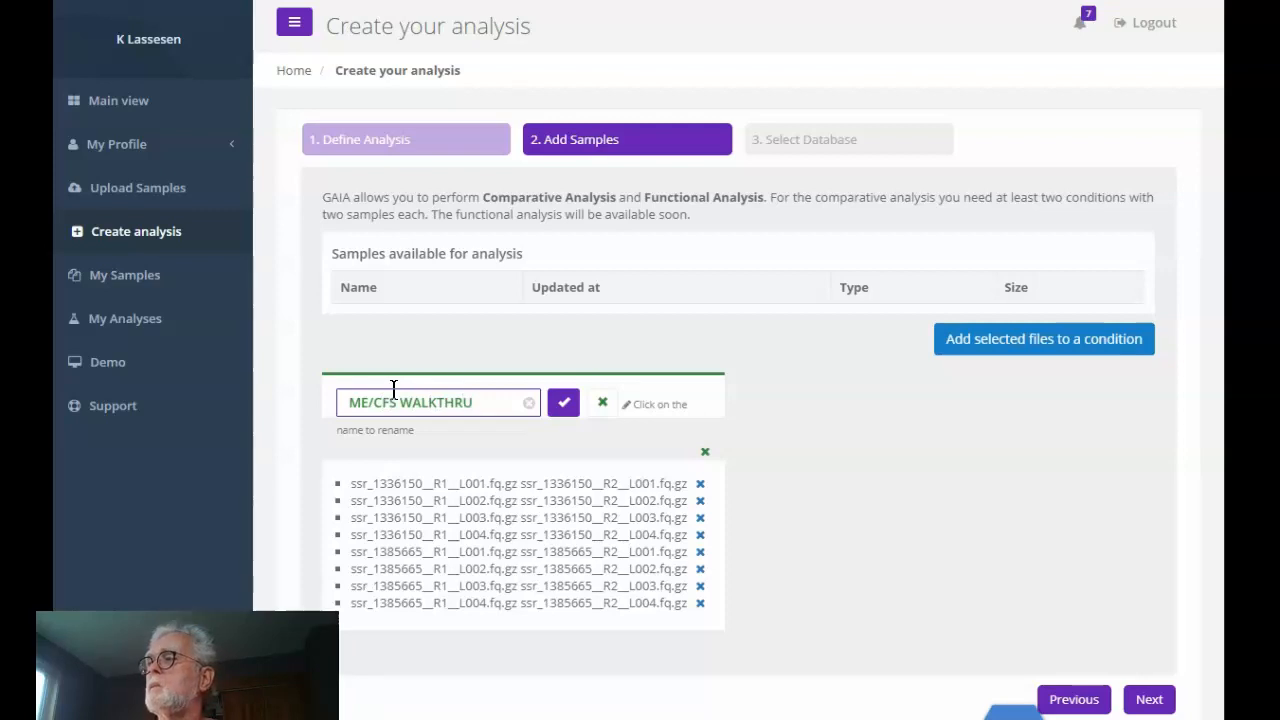
click(565, 405)
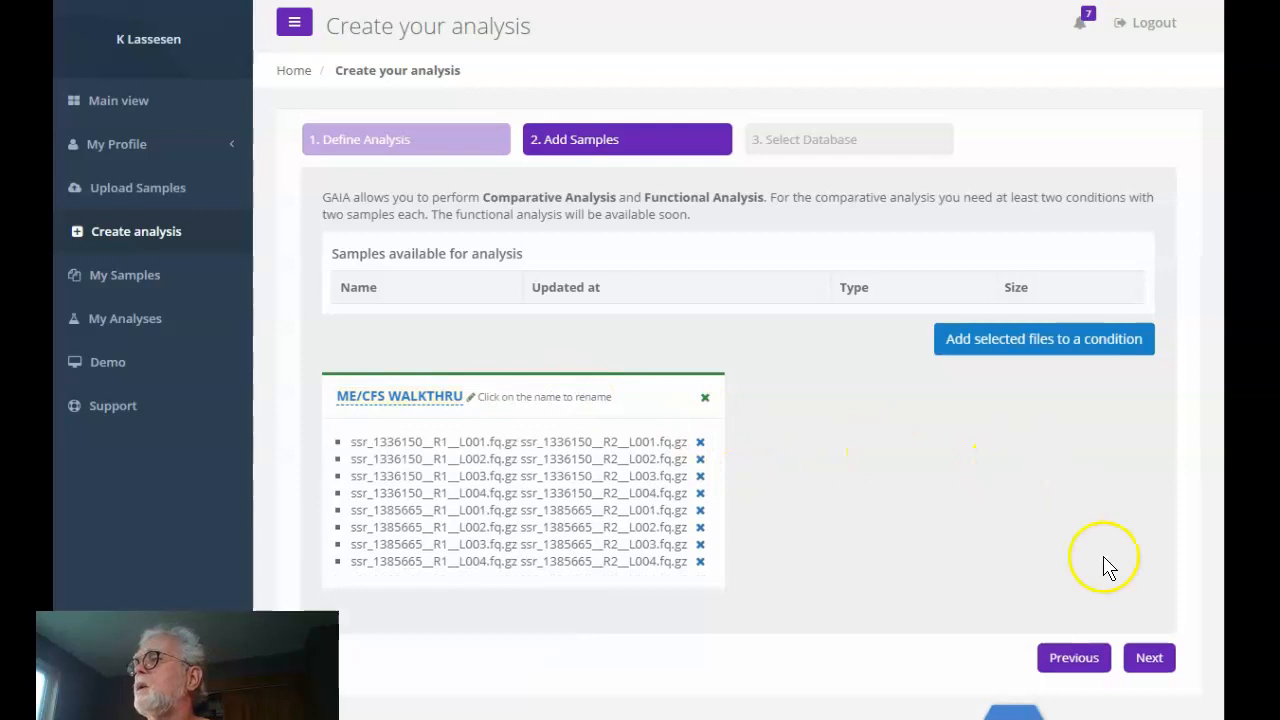
Proceed to database selection, choose Amplicon NCBI 16s as the rRNA database, and finish creating the analysis.
click(1150, 658)
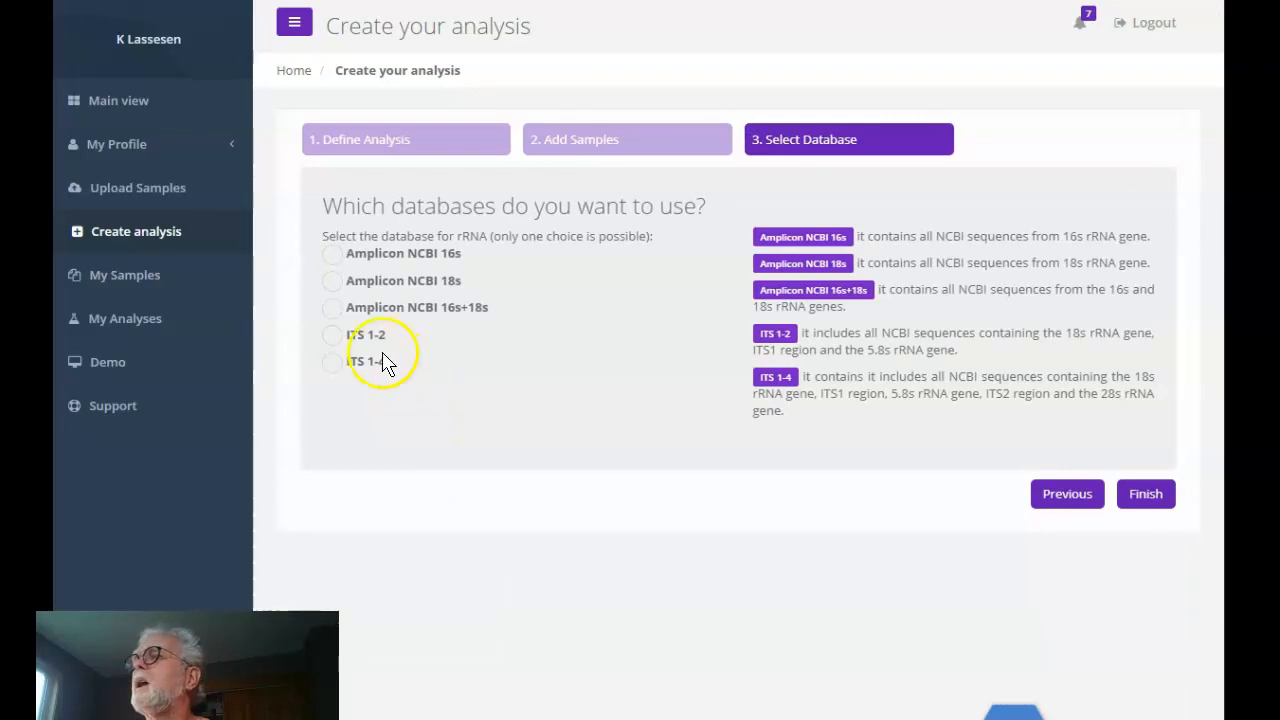
click(333, 256)
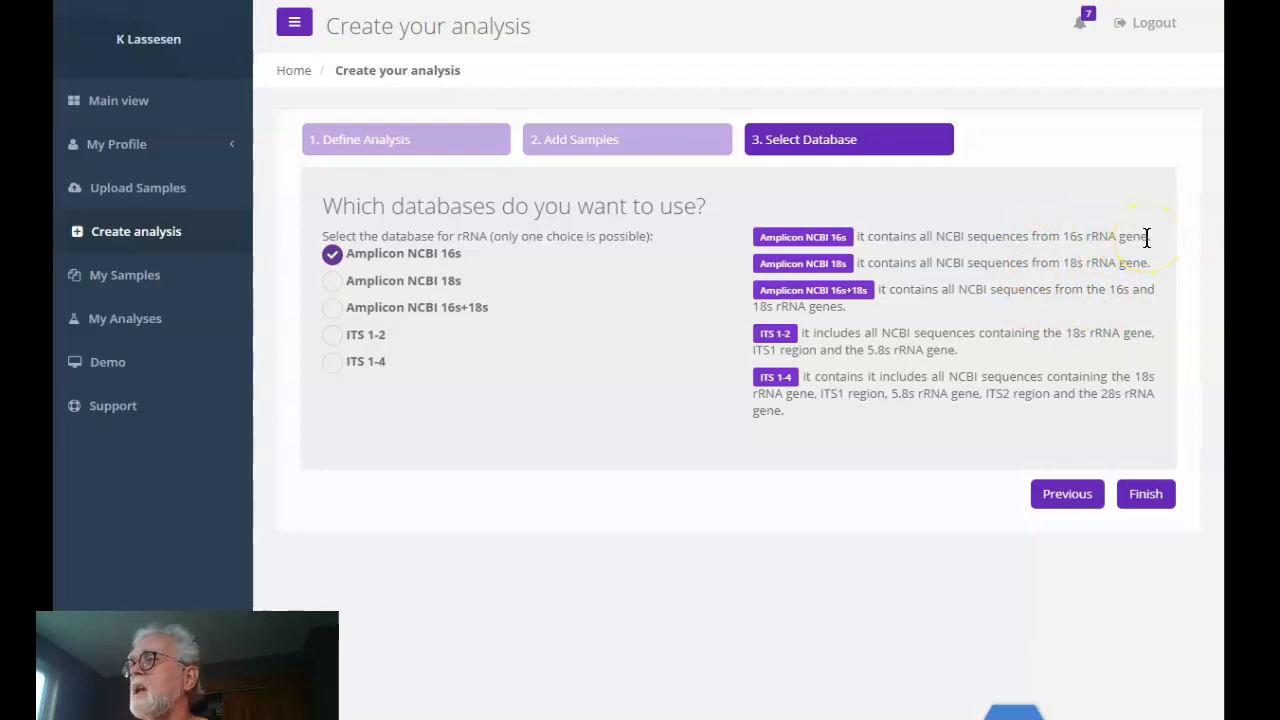
click(1142, 500)
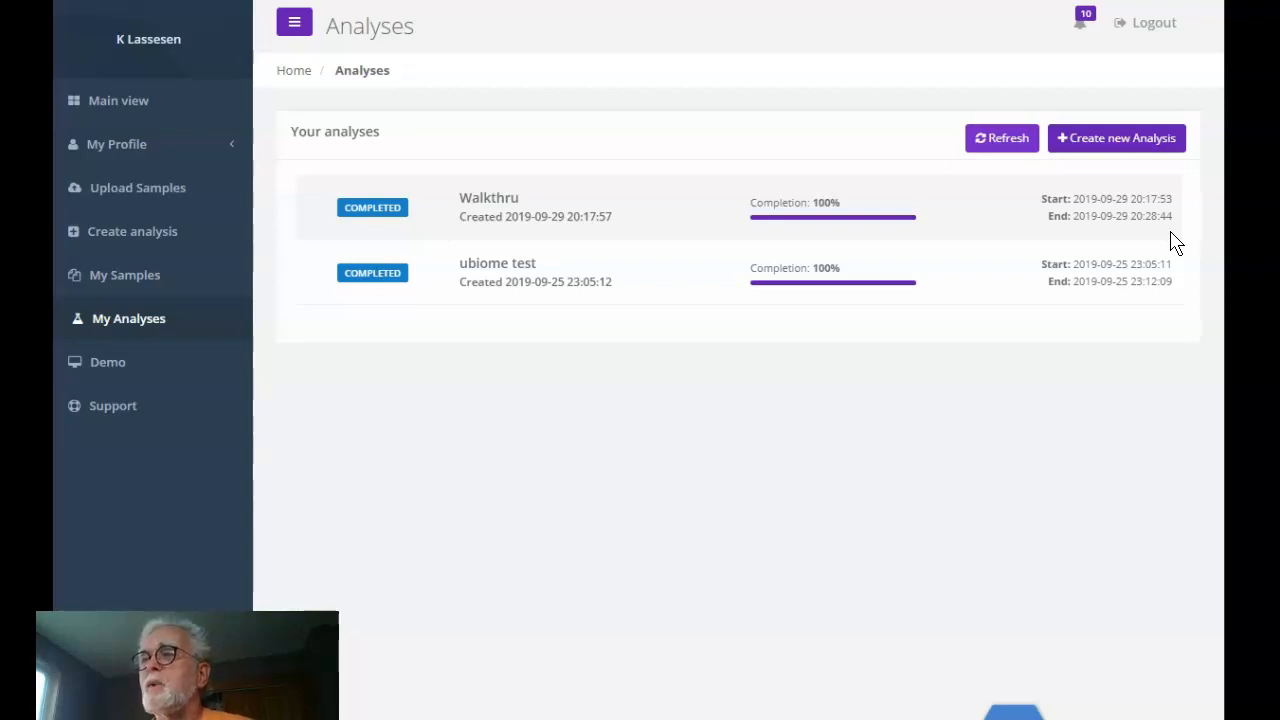
Open the completed Walkthru analysis and view the details of its Amplicon NCBI 16s Taxonomy results.
click(973, 395)
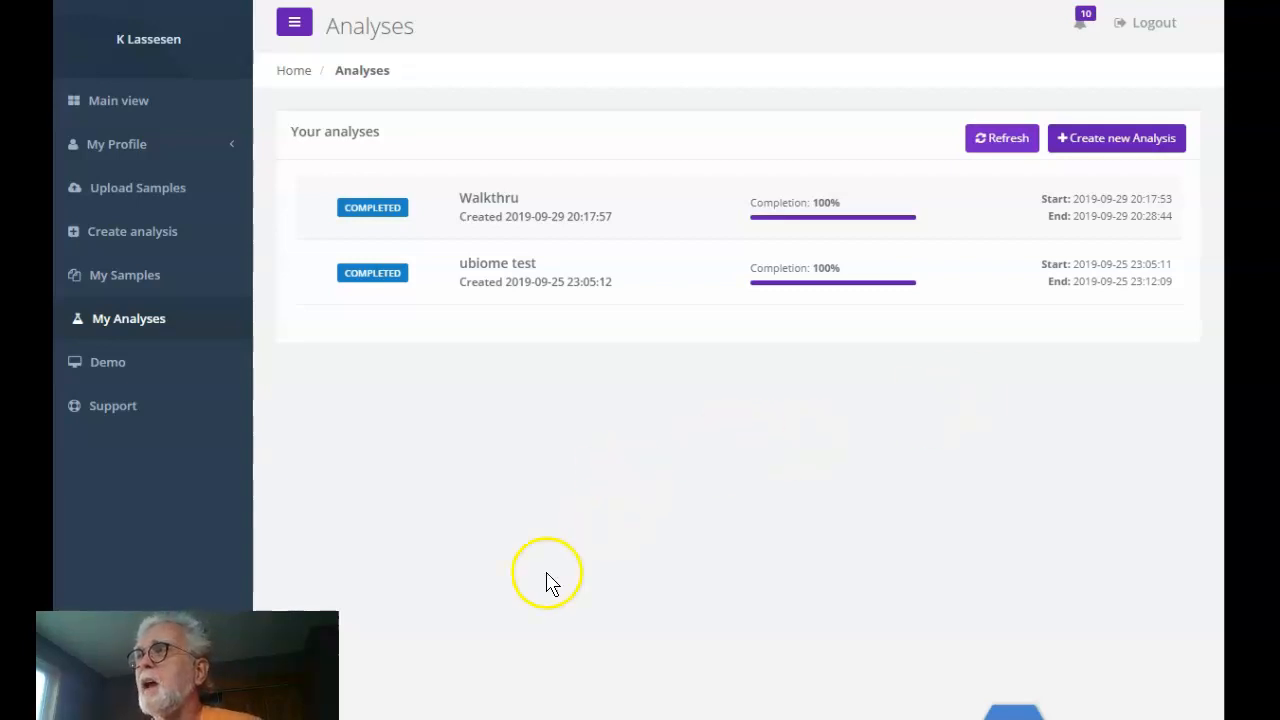
click(381, 217)
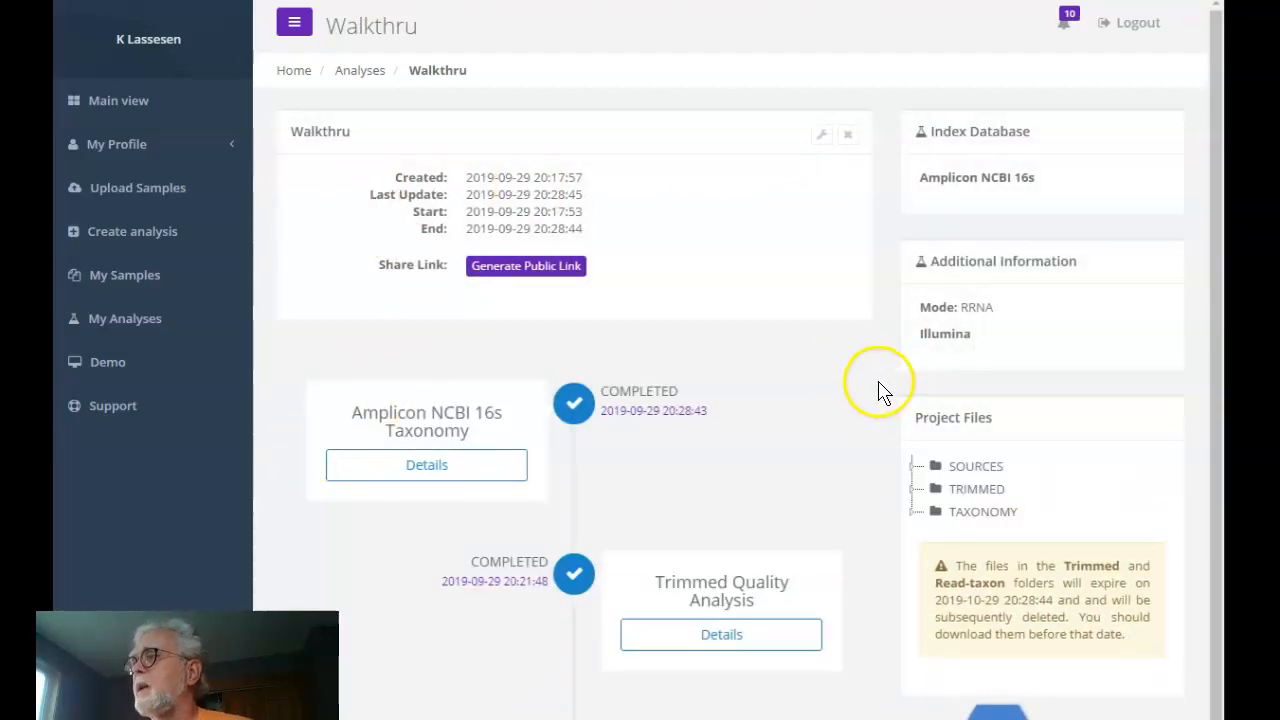
scroll(870, 390, down, 1)
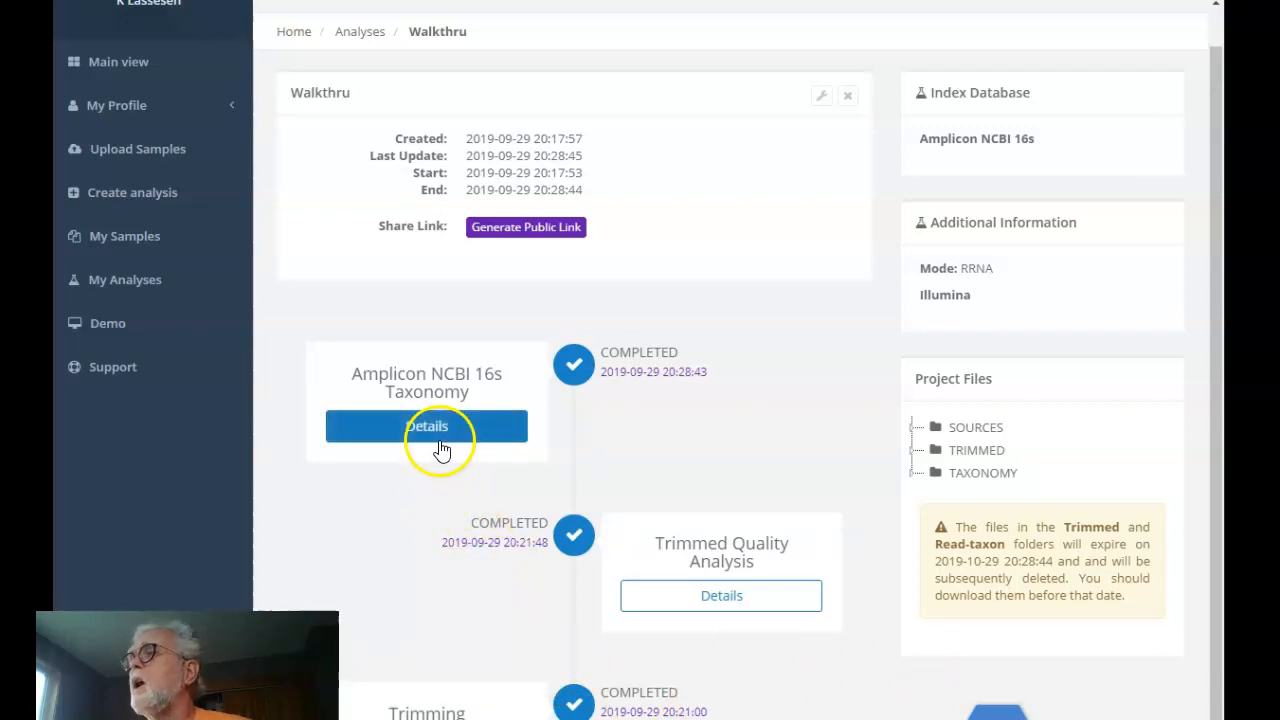
click(442, 445)
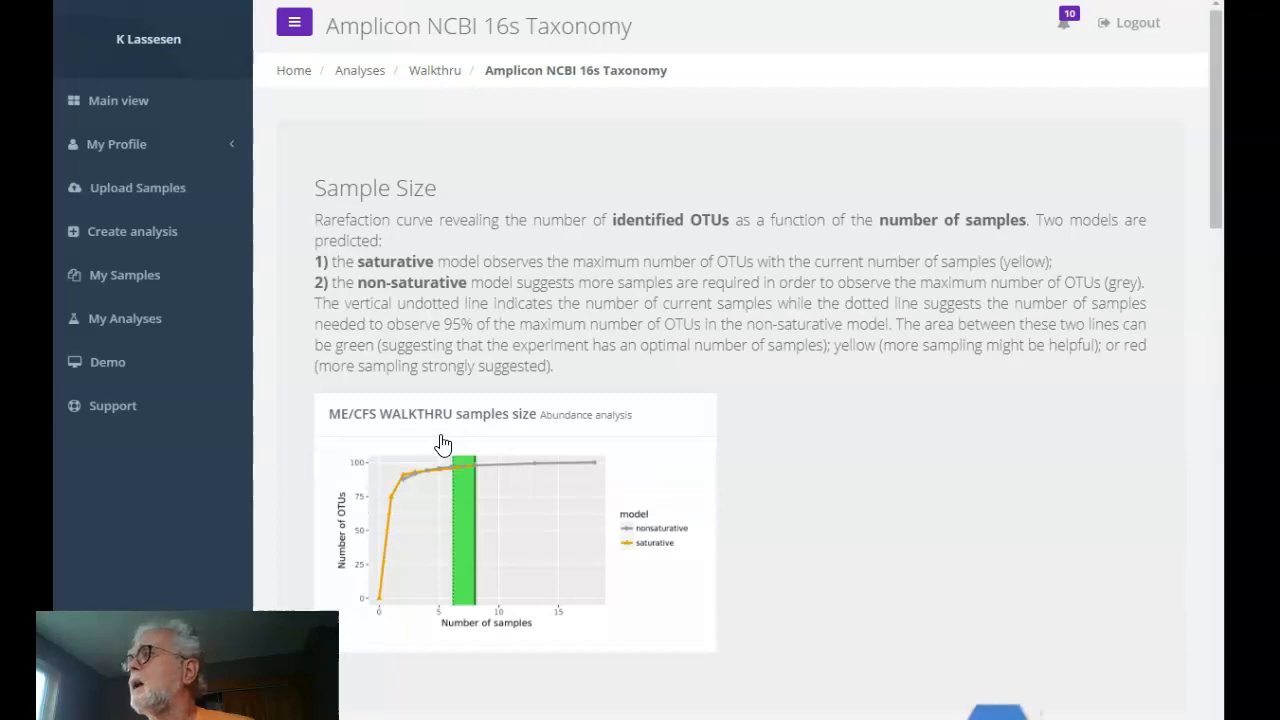
Examine the sample size curve and the domain-level bar plot, OTU tables, alpha-diversity and beta-diversity of the taxonomy results.
scroll(897, 486, down, 4)
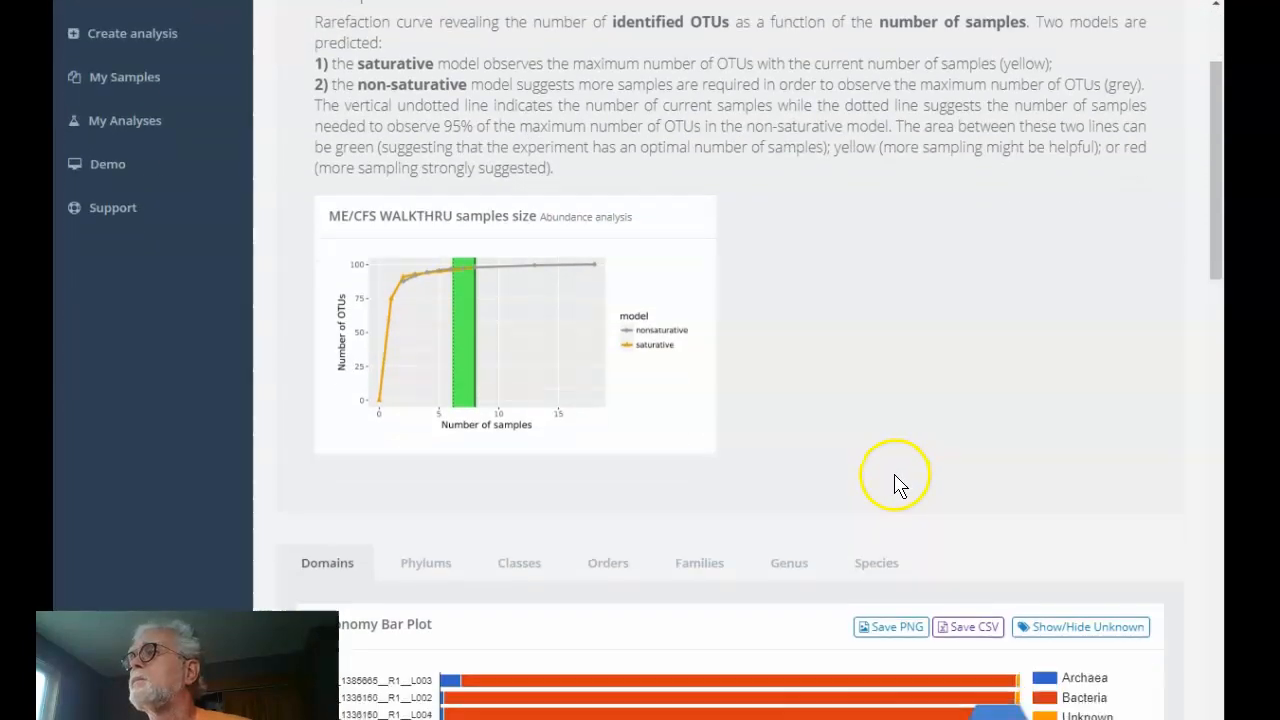
scroll(895, 480, down, 3)
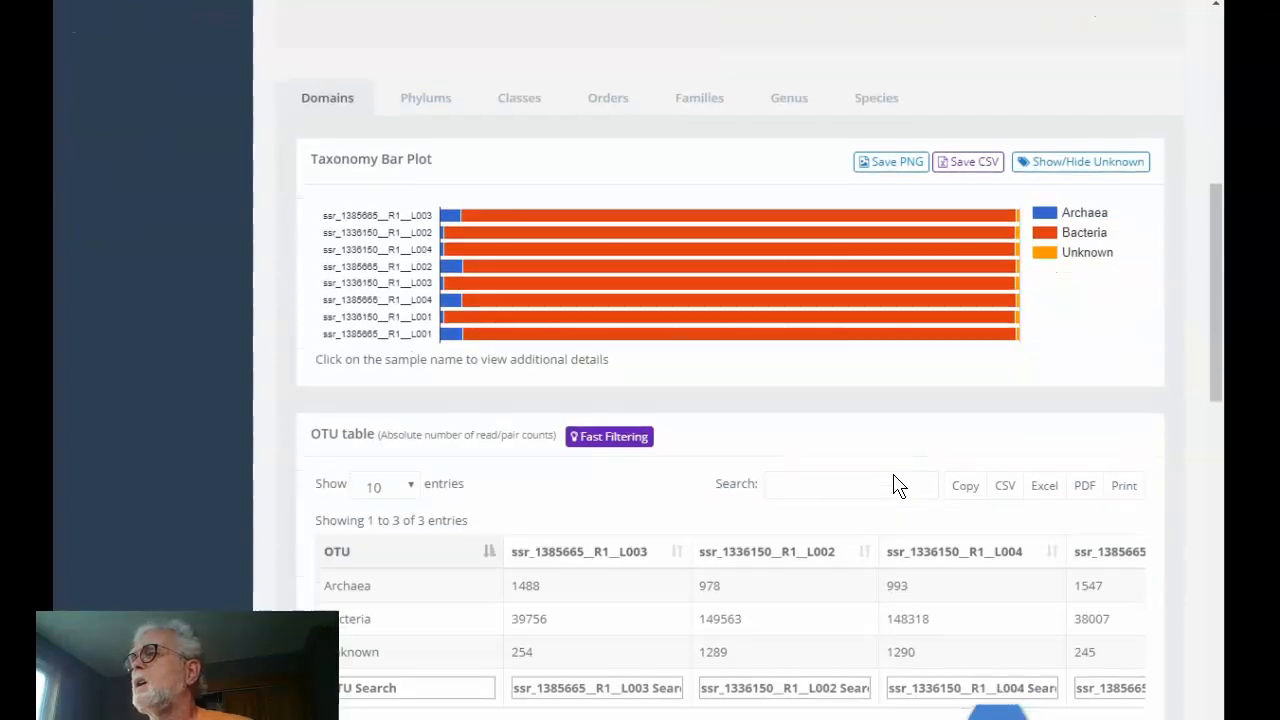
scroll(893, 474, down, 2)
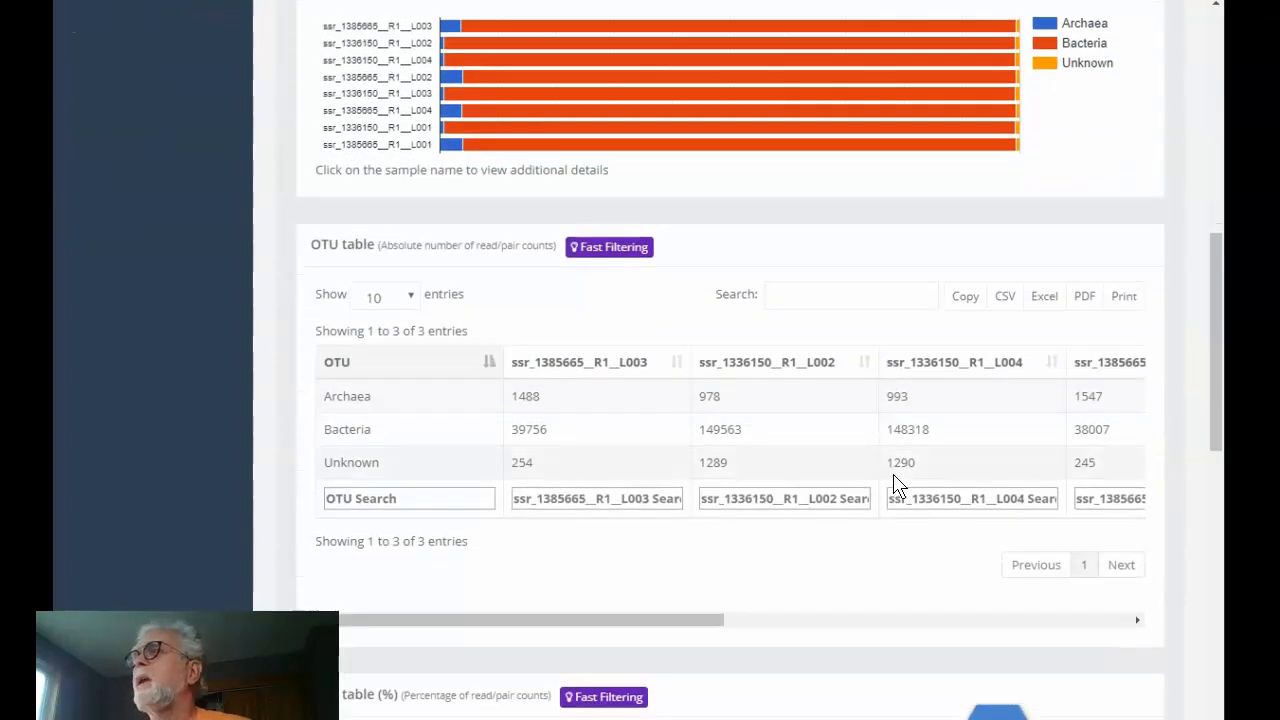
scroll(897, 486, down, 3)
scroll(897, 486, down, 3)
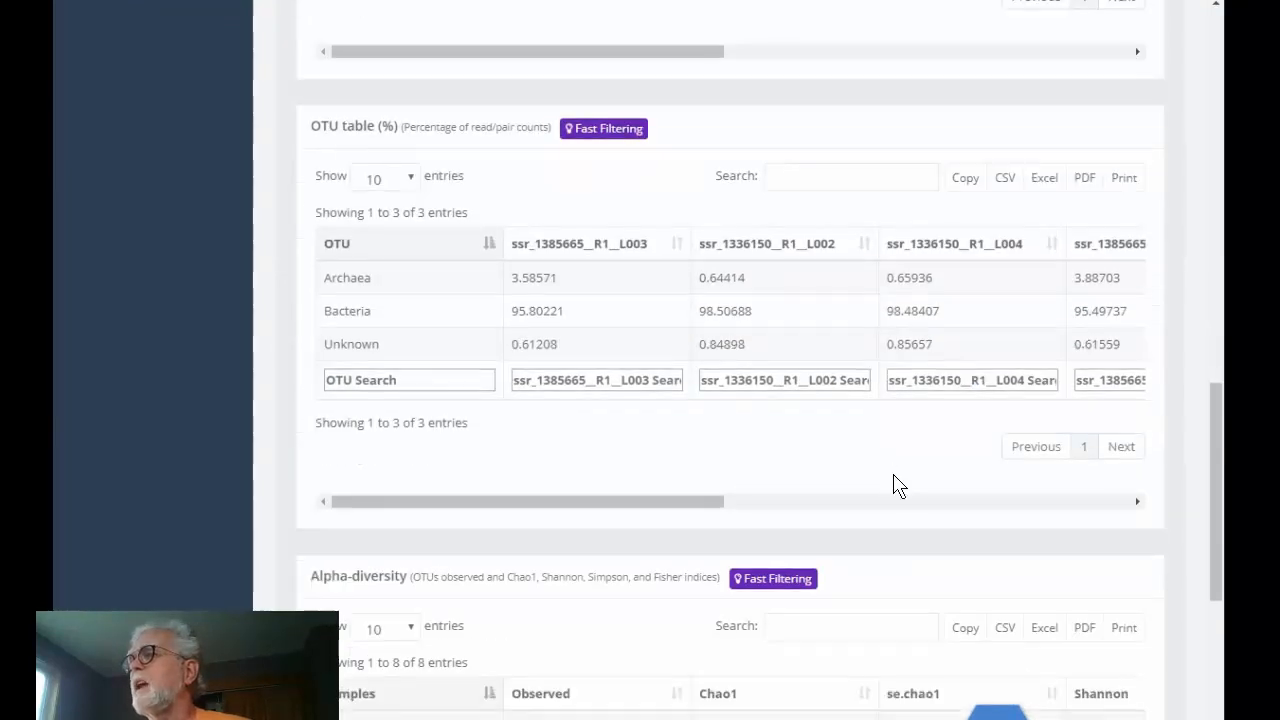
scroll(897, 486, down, 4)
scroll(893, 483, down, 3)
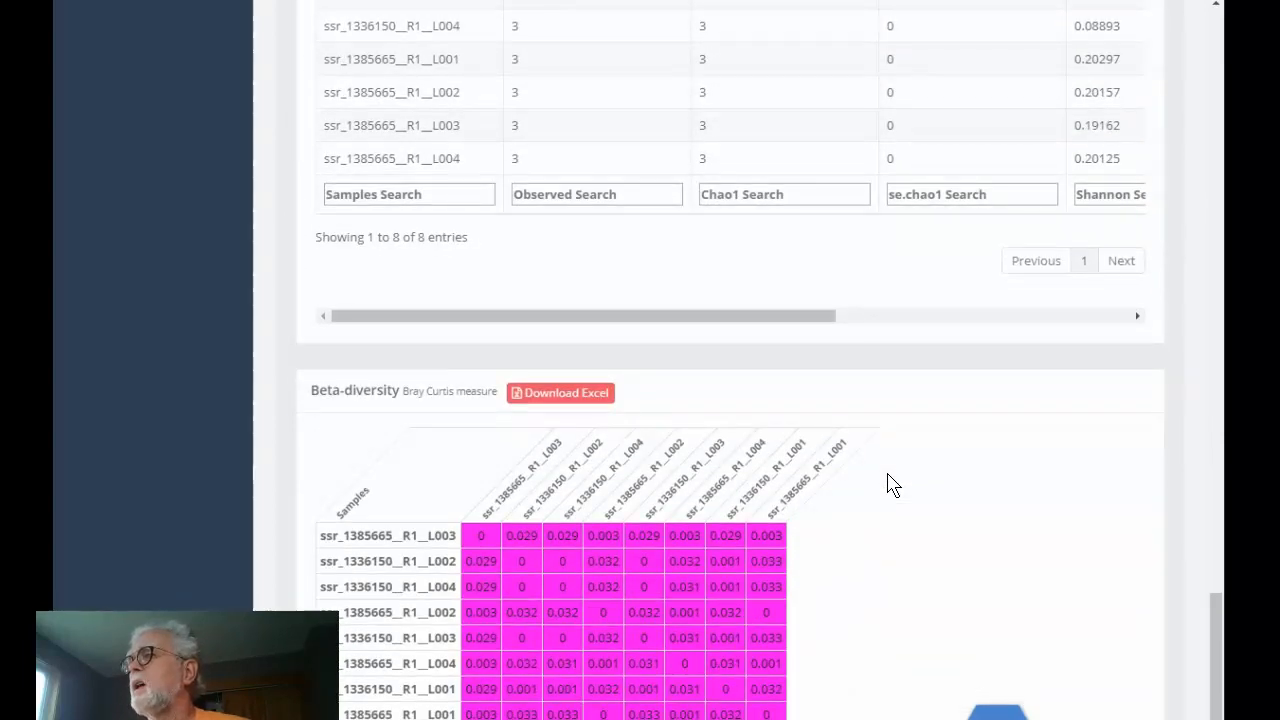
scroll(893, 485, up, 2)
scroll(886, 486, down, 2)
scroll(880, 478, up, 10)
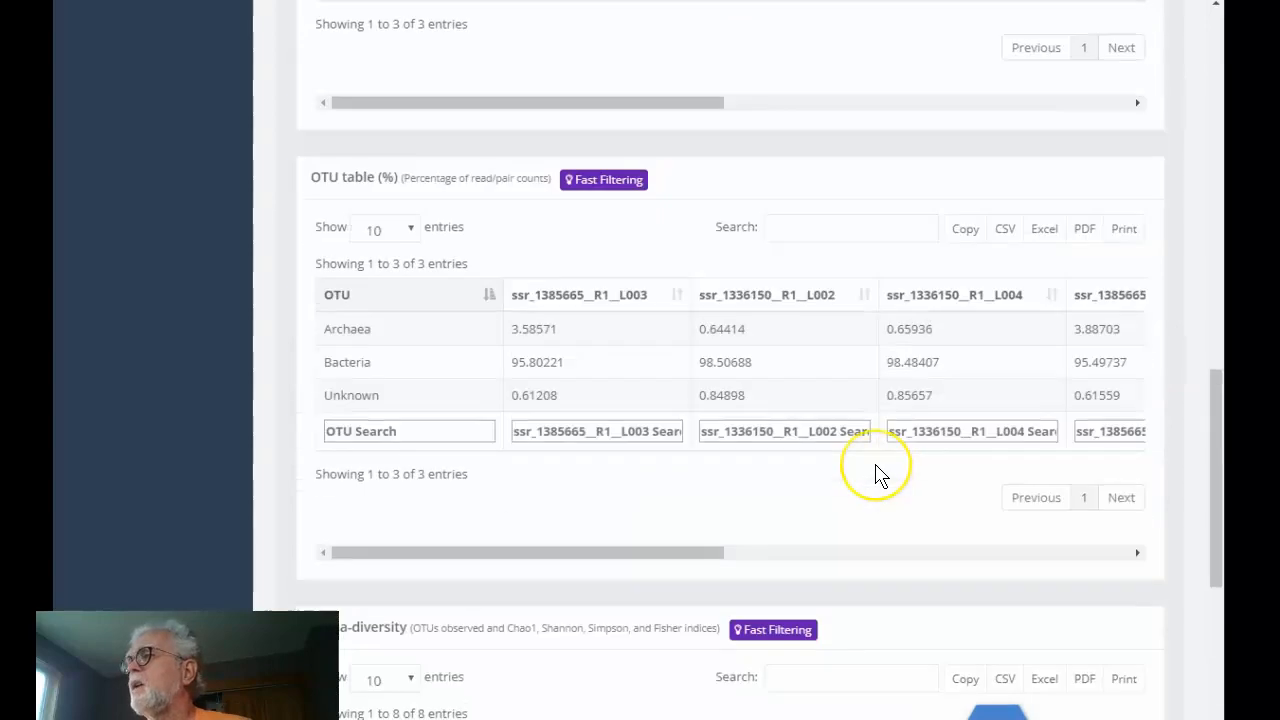
scroll(874, 468, up, 10)
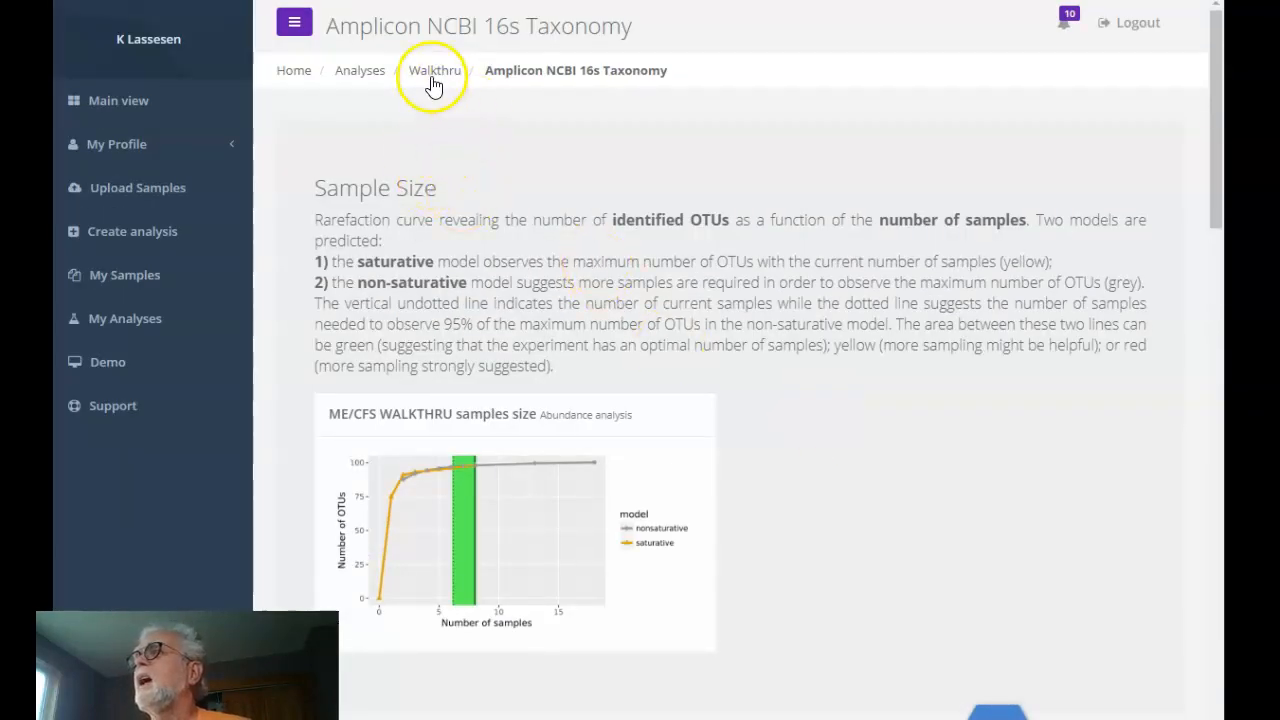
Return to the Walkthru analysis and compare untrimmed and trimmed statistics and quality charts in the Trimmed Quality Analysis details.
click(441, 72)
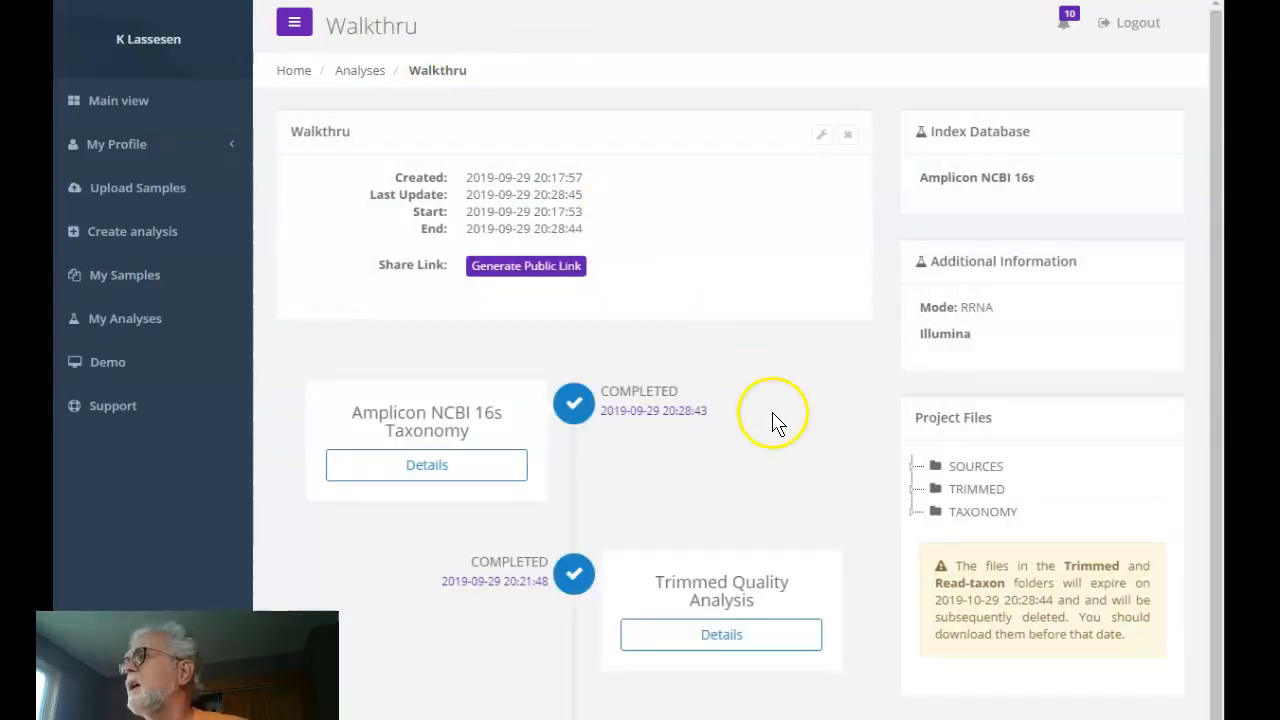
scroll(797, 466, down, 1)
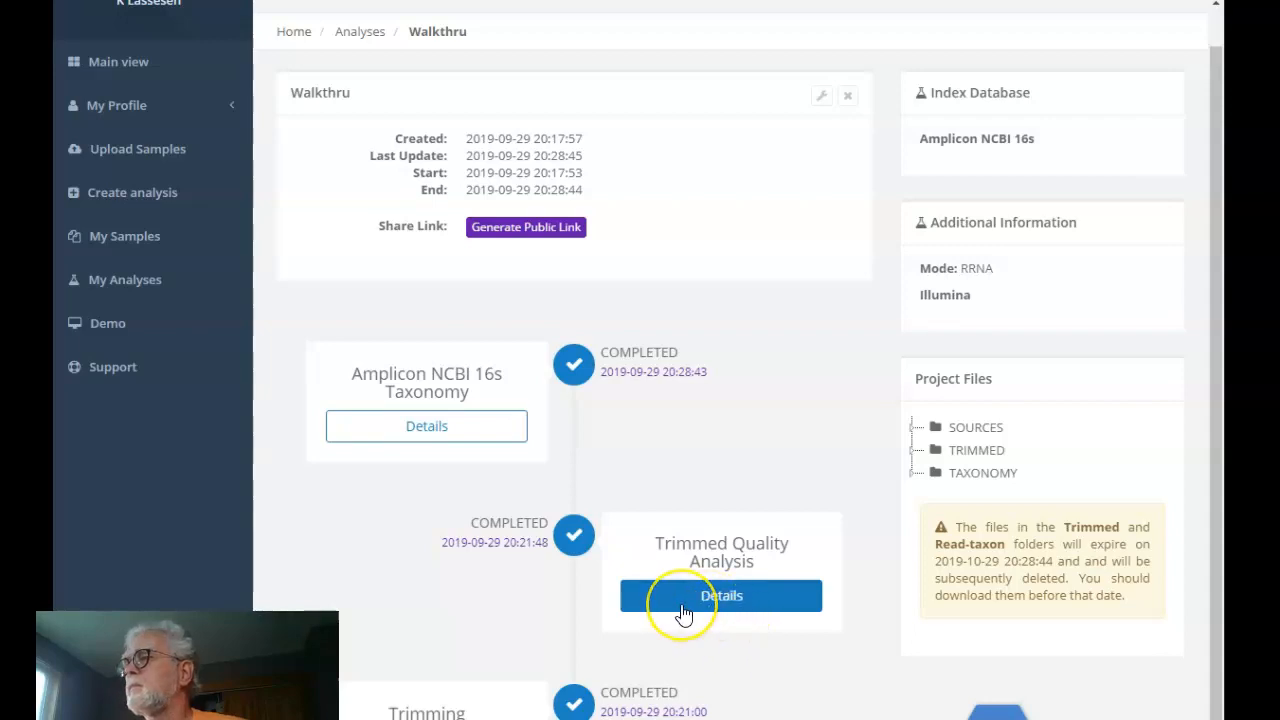
click(724, 598)
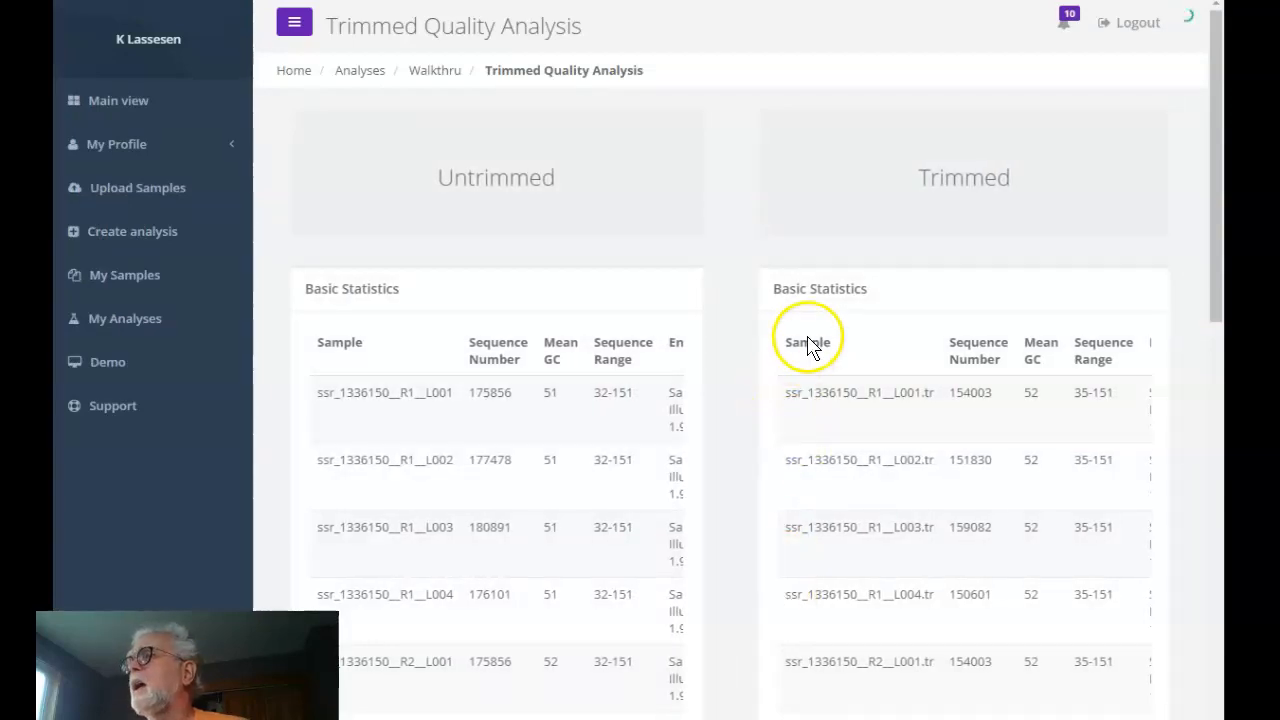
click(774, 209)
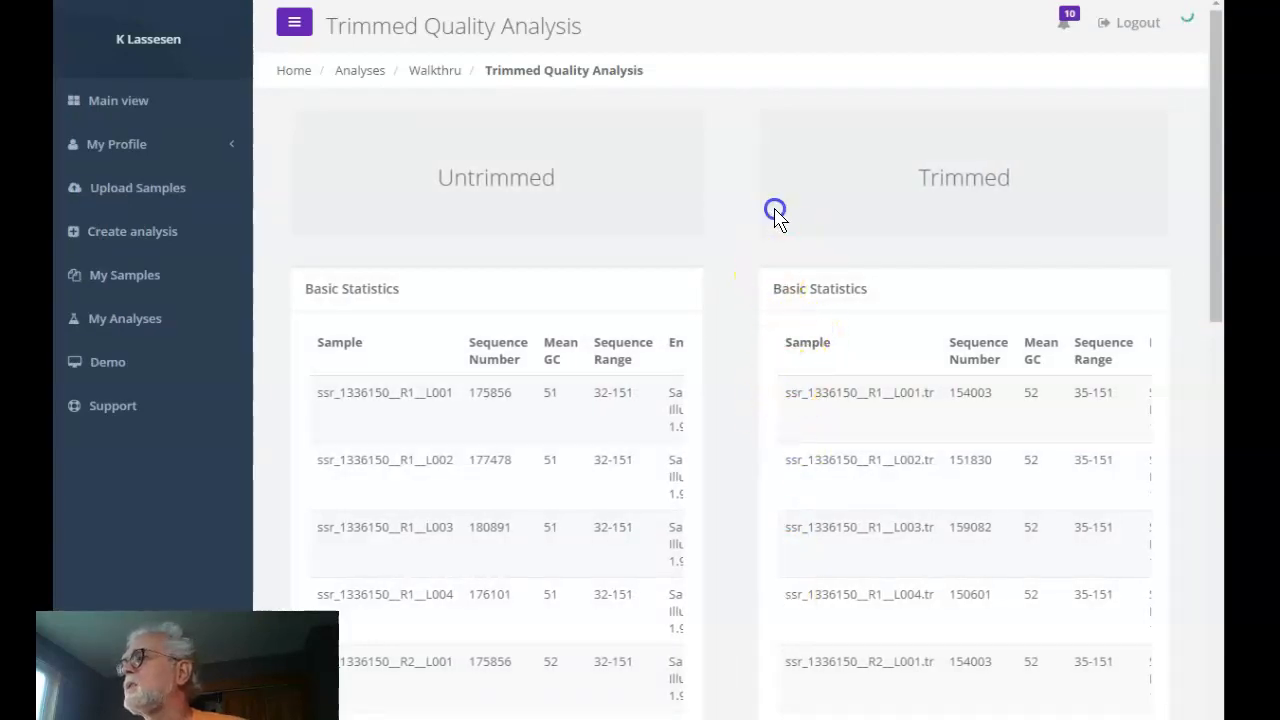
scroll(772, 210, down, 7)
scroll(780, 220, down, 5)
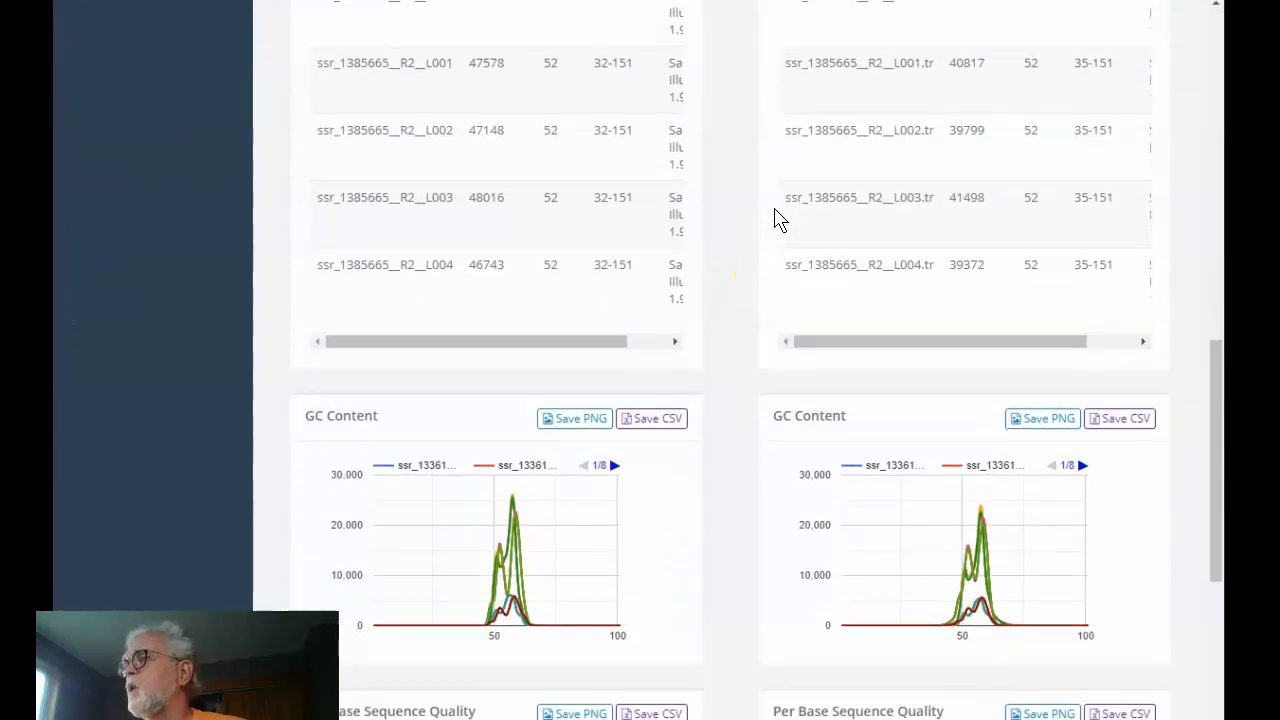
scroll(776, 212, down, 3)
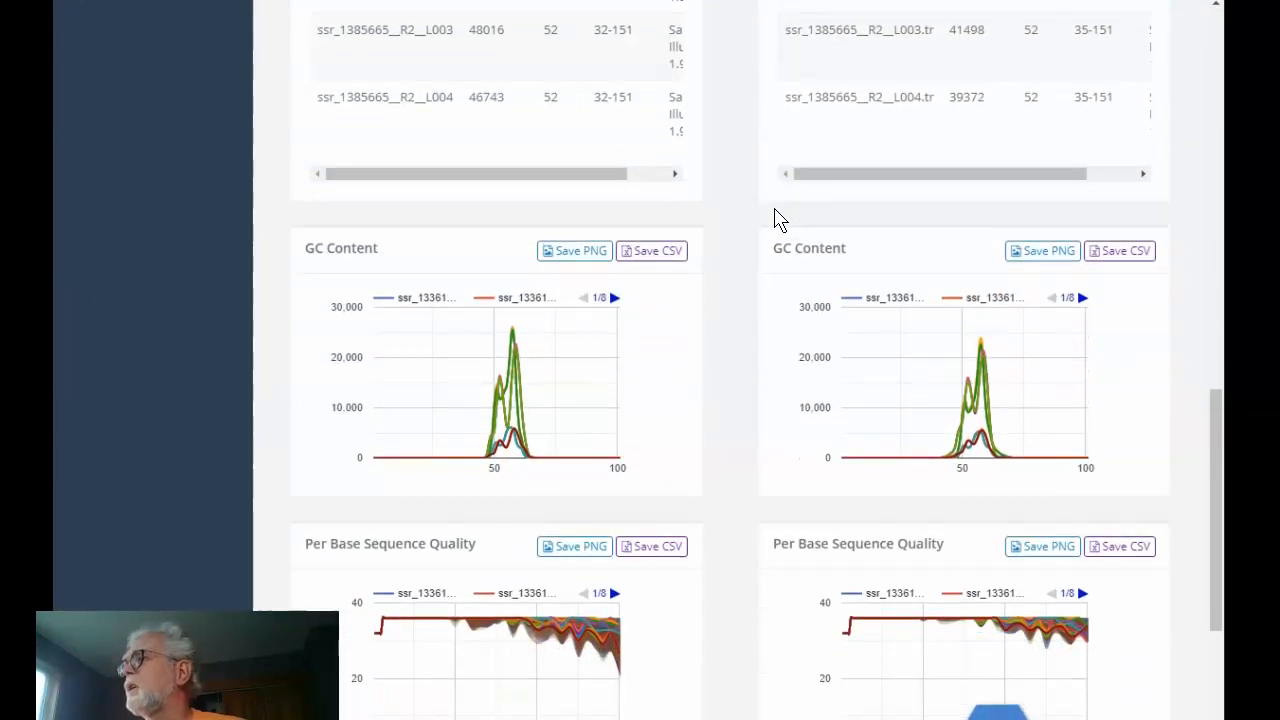
scroll(780, 220, down, 2)
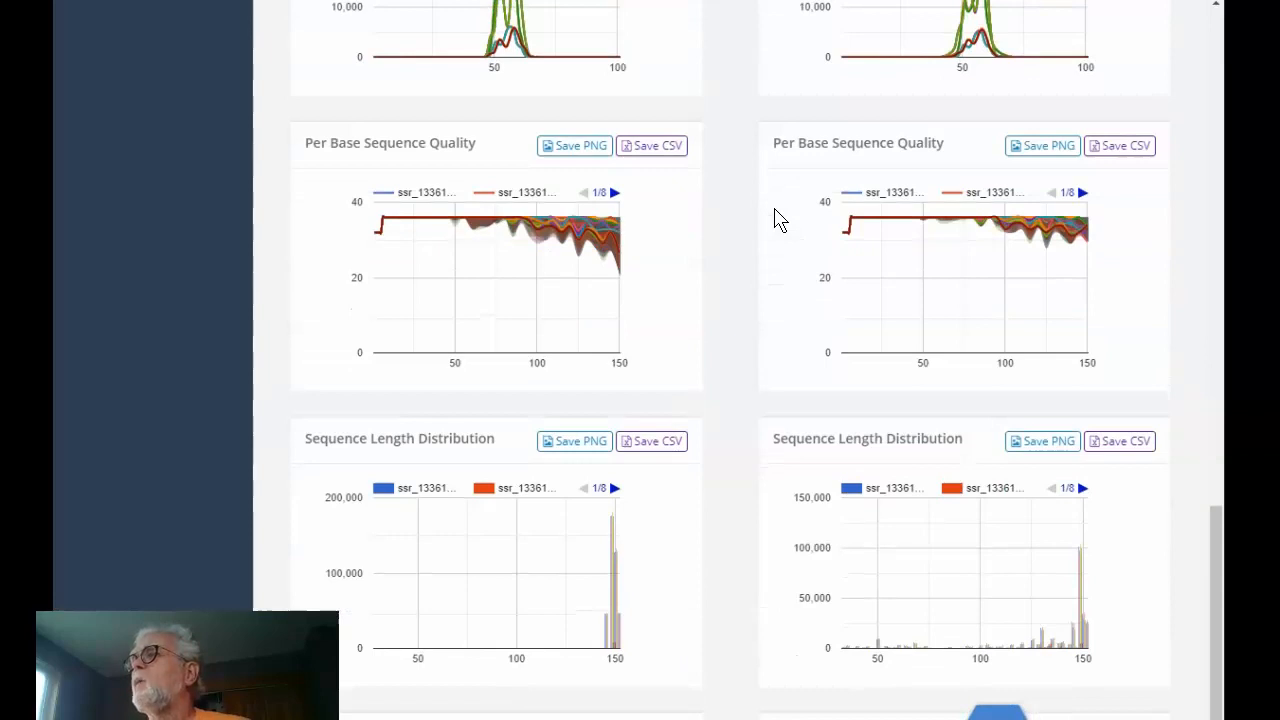
scroll(780, 220, down, 2)
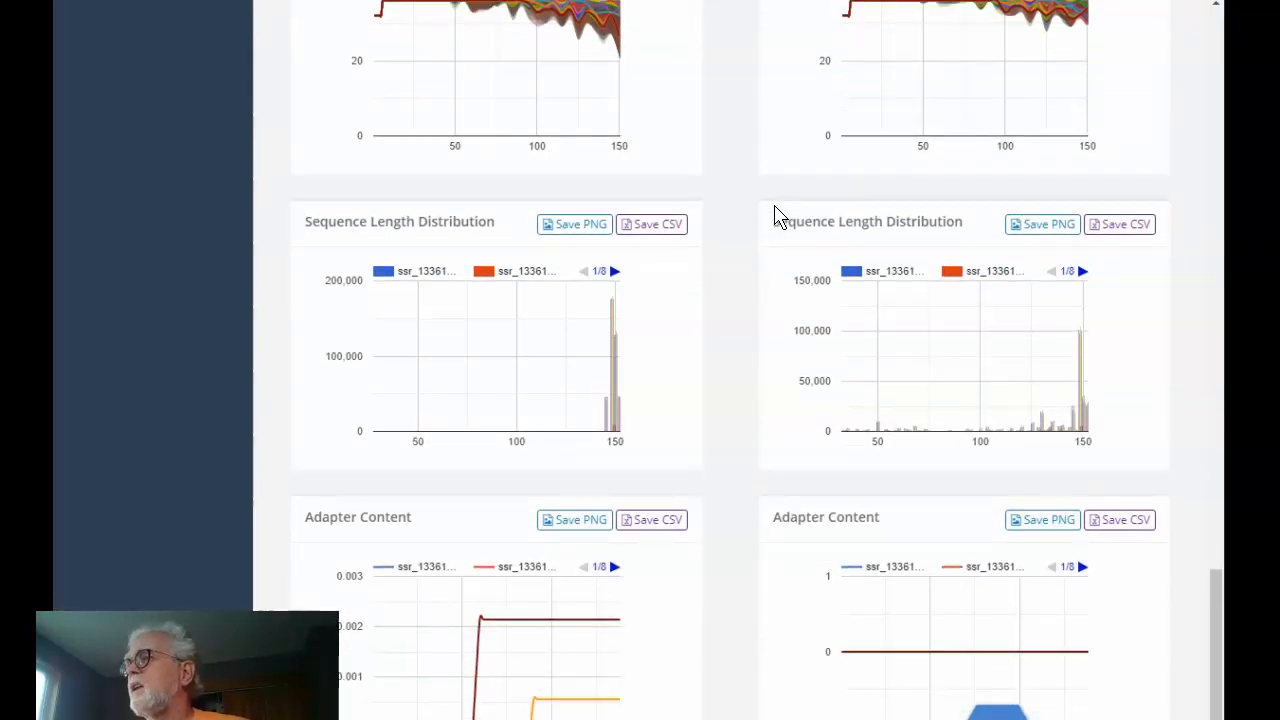
scroll(780, 220, up, 1)
scroll(779, 215, down, 1)
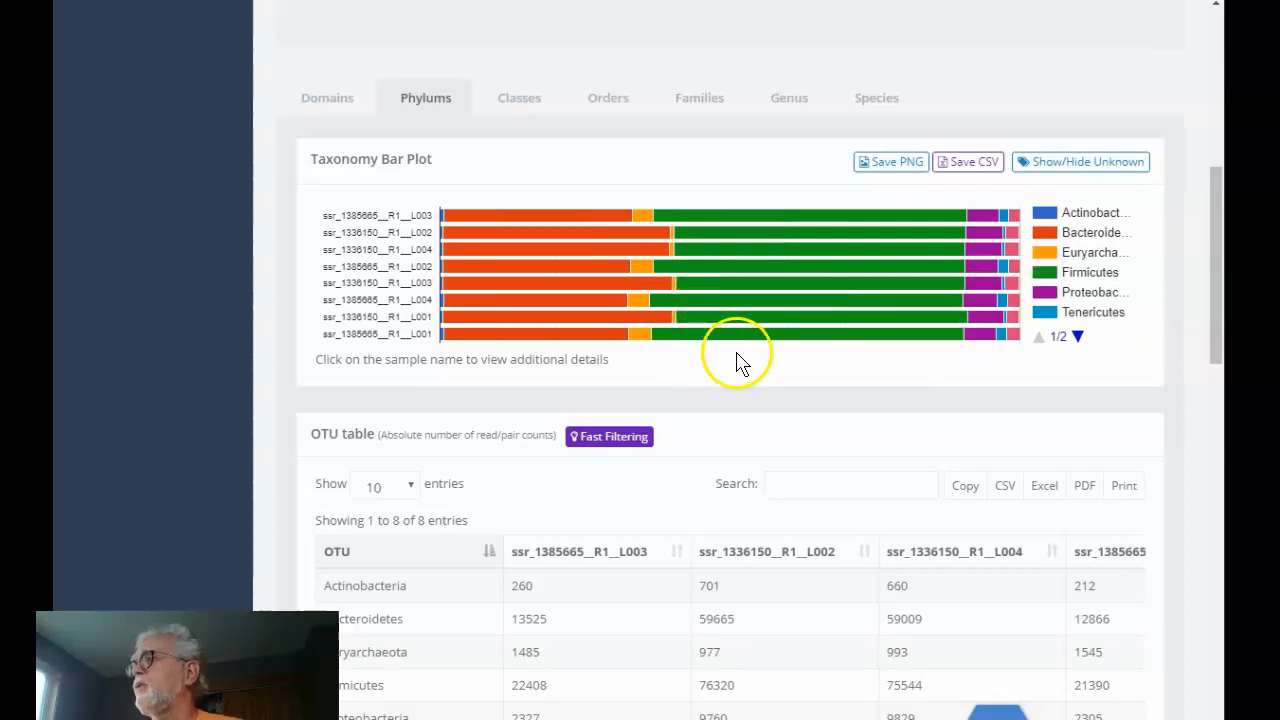
Examine the phylum-level taxonomy bar plot, the second page of its legend, and the count and percentage OTU tables.
click(1077, 336)
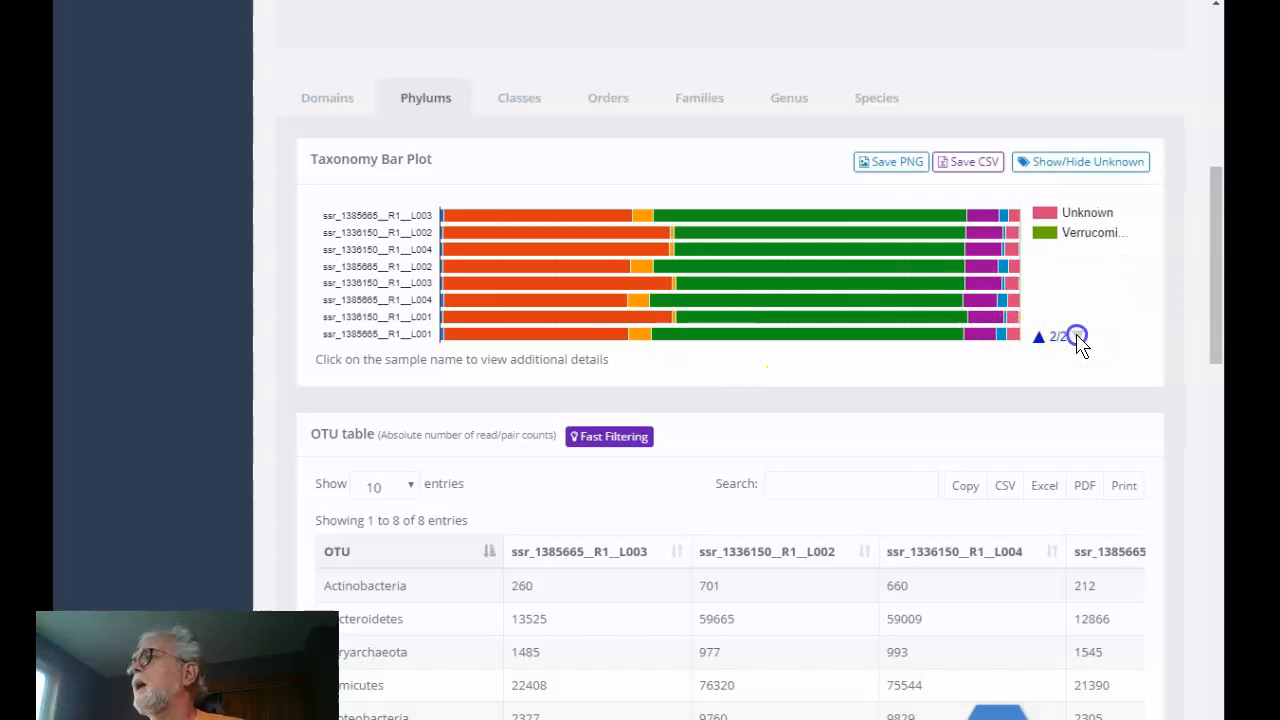
click(1037, 339)
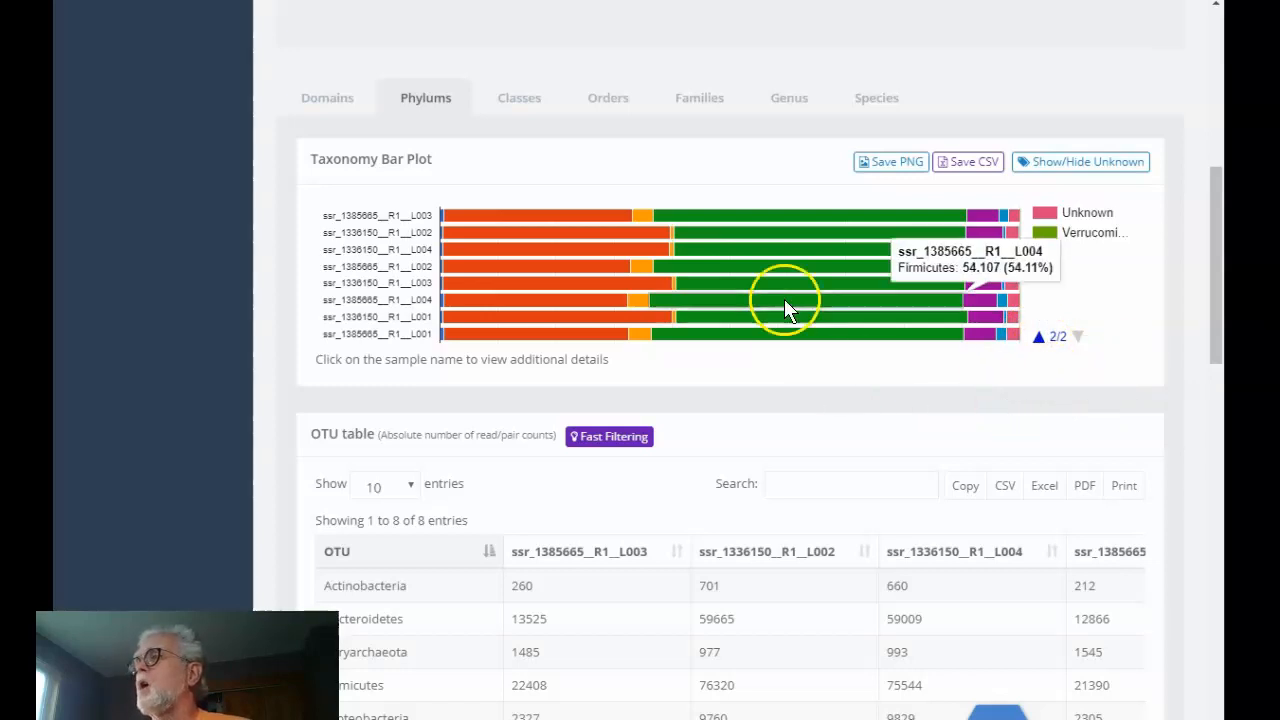
scroll(760, 337, down, 4)
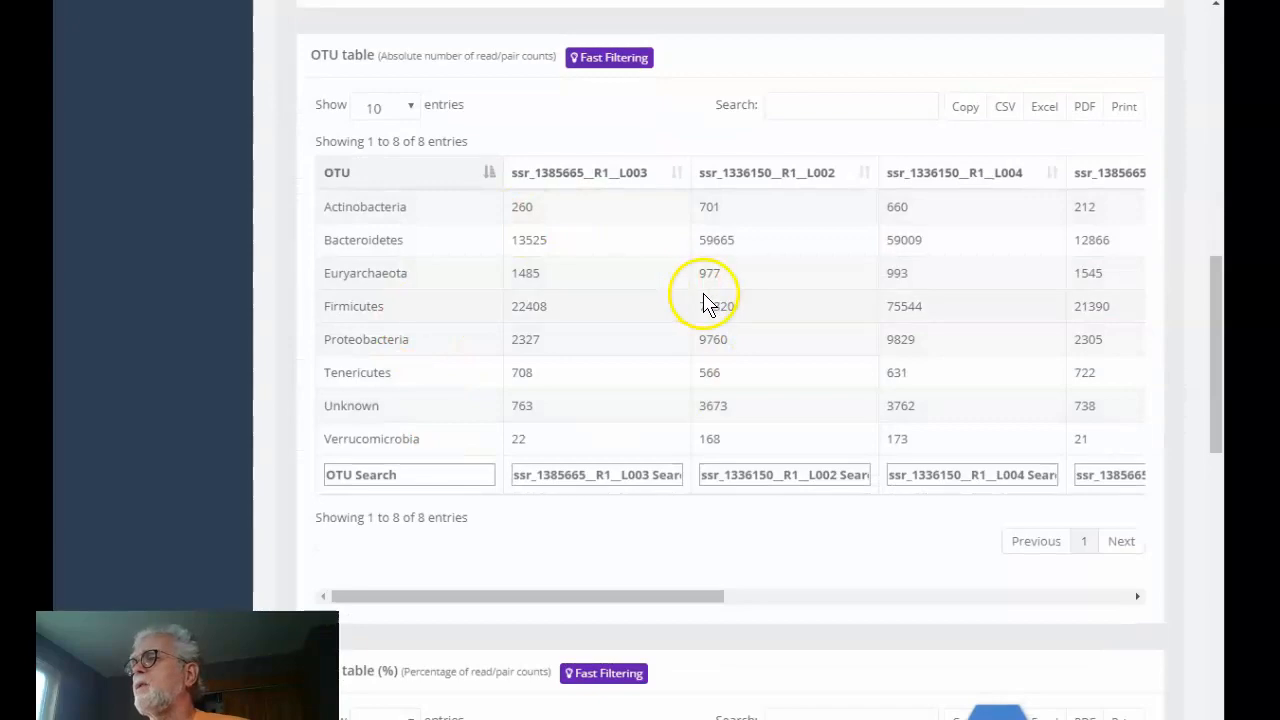
scroll(694, 296, down, 6)
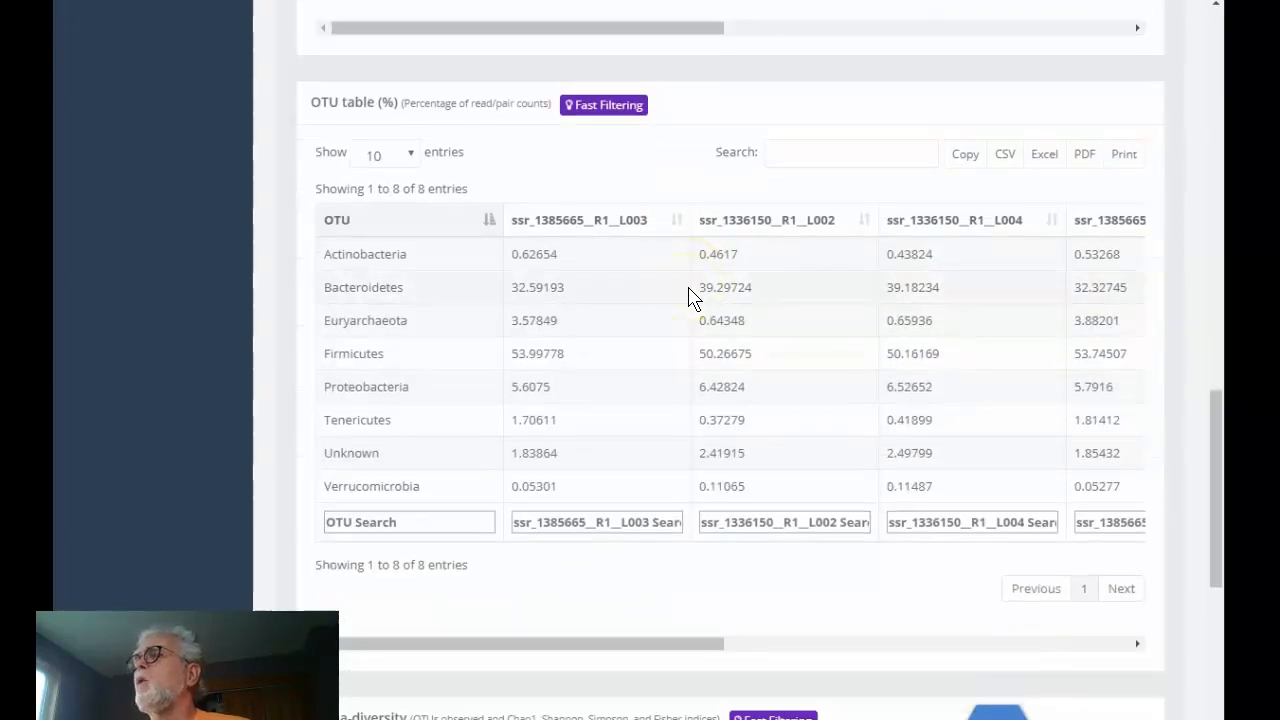
scroll(694, 296, down, 4)
scroll(694, 296, up, 15)
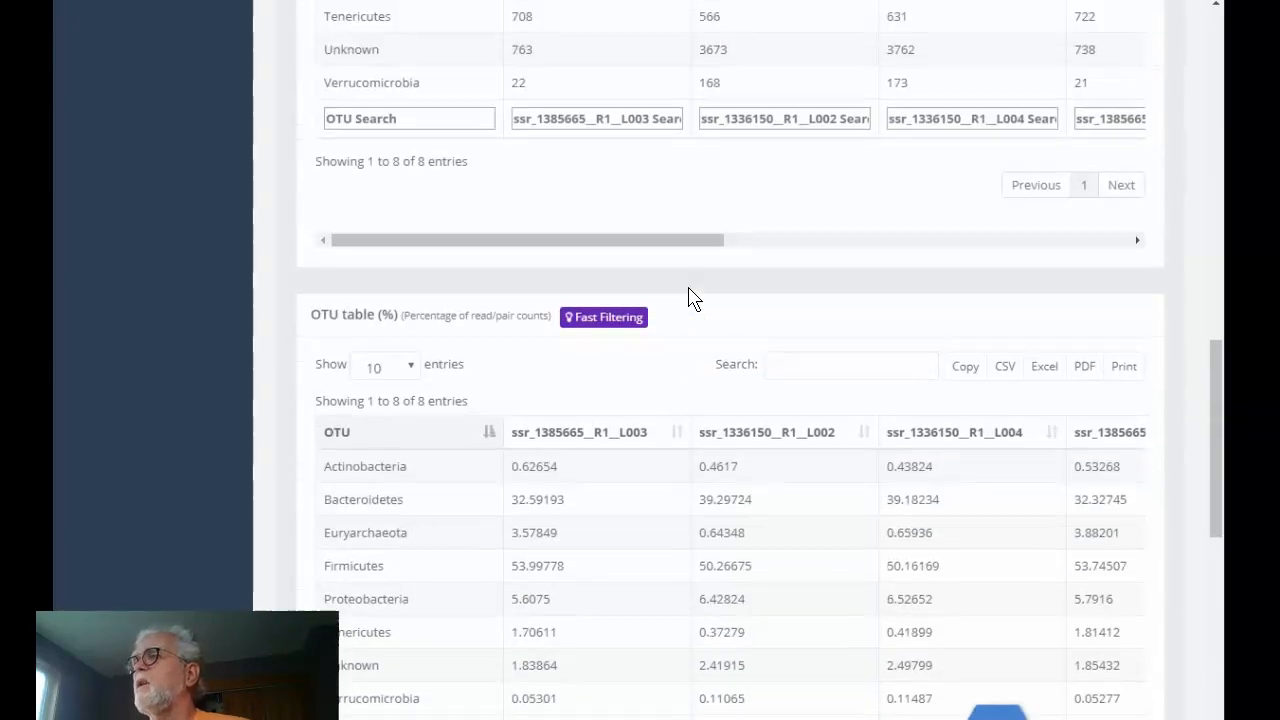
scroll(694, 296, down, 4)
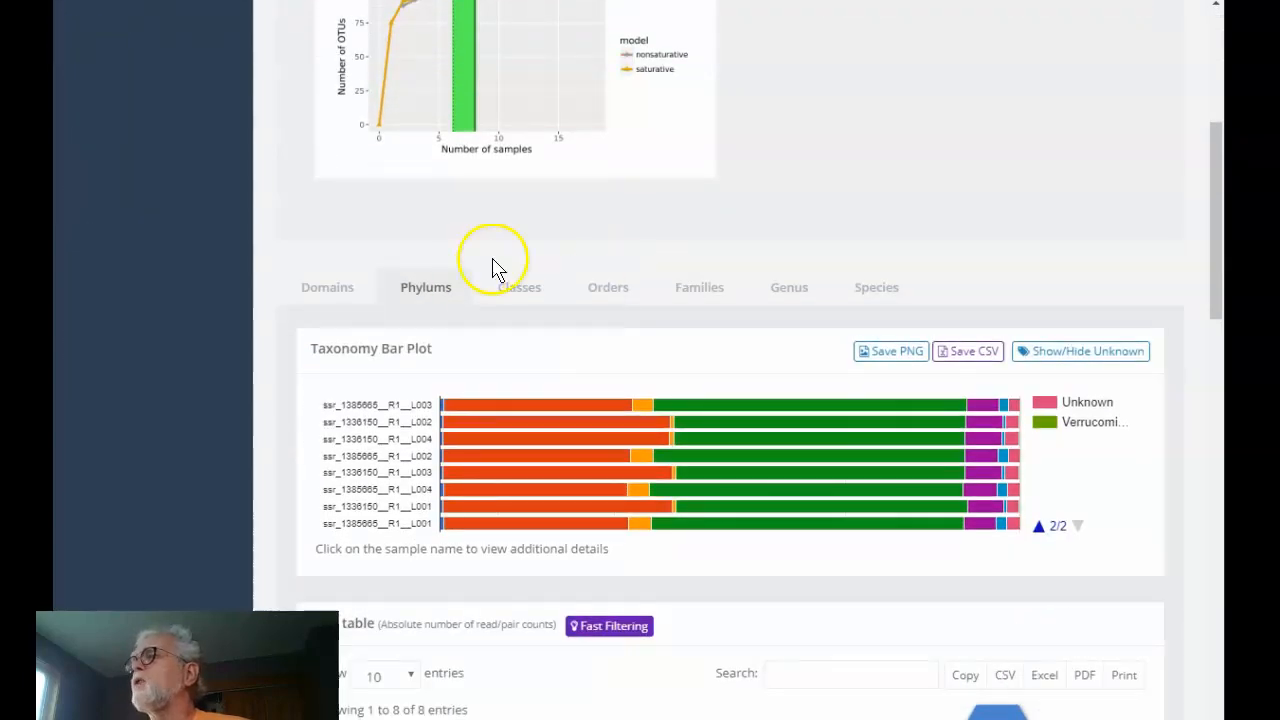
Switch the taxonomy results to the Classes level and inspect the samples' bar plot.
click(526, 288)
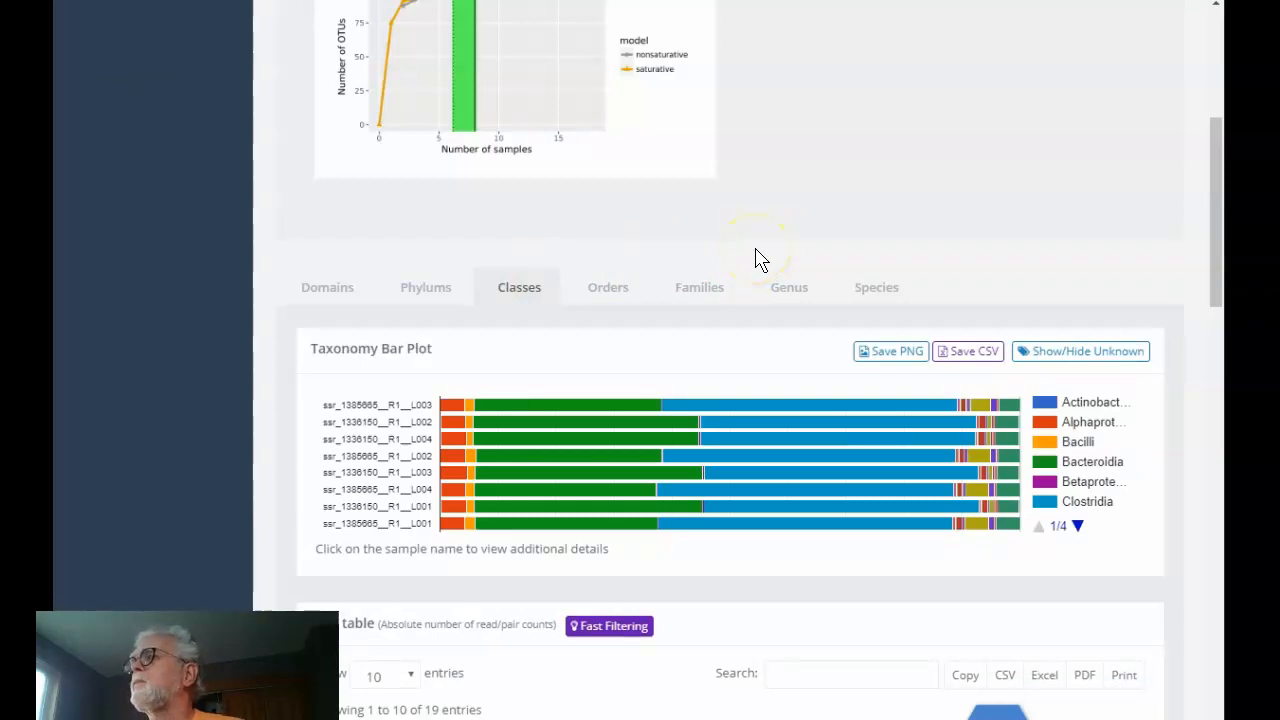
scroll(760, 258, up, 2)
scroll(760, 258, down, 3)
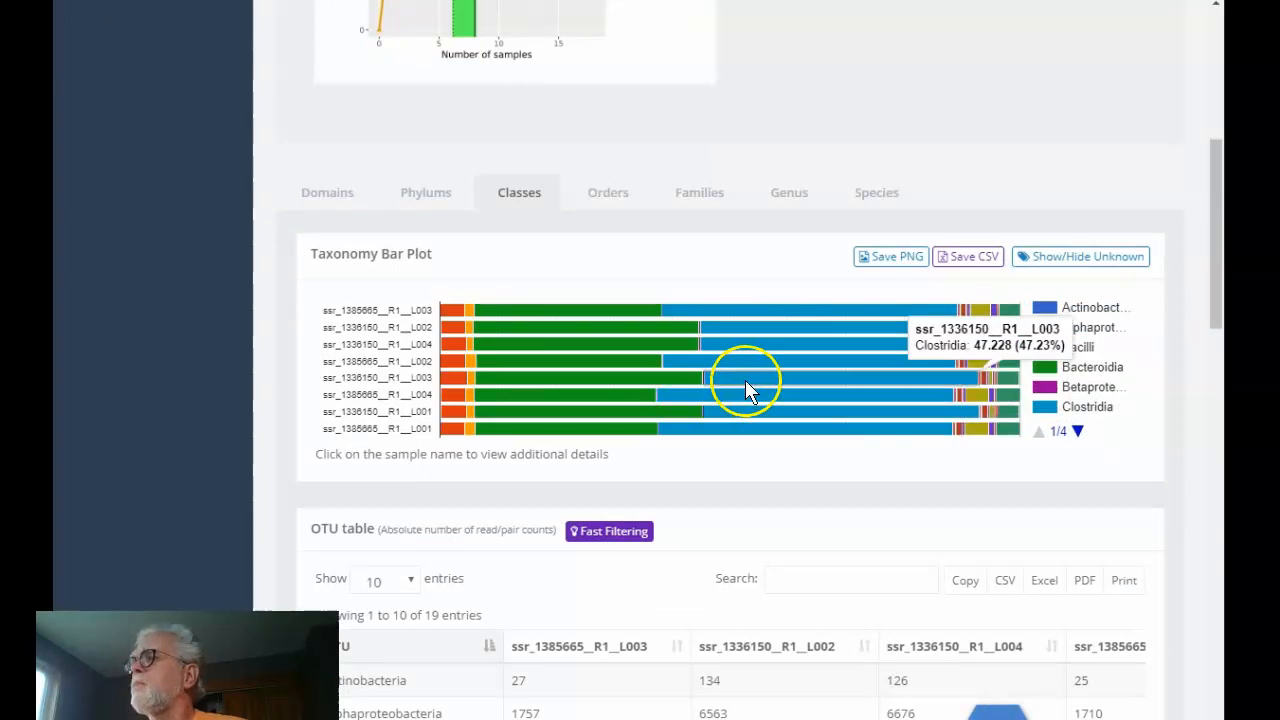
Switch the taxonomy results to the Orders level and inspect the order shares in the samples' bar plot.
scroll(768, 143, up, 1)
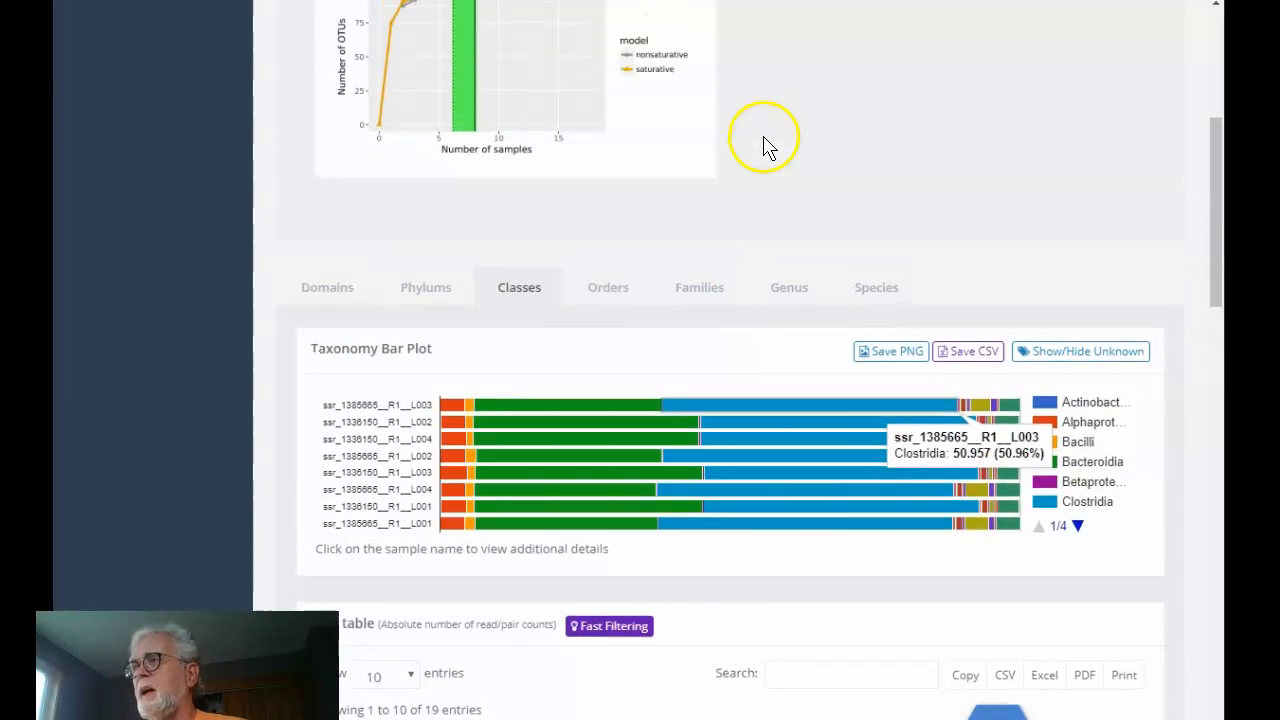
click(609, 293)
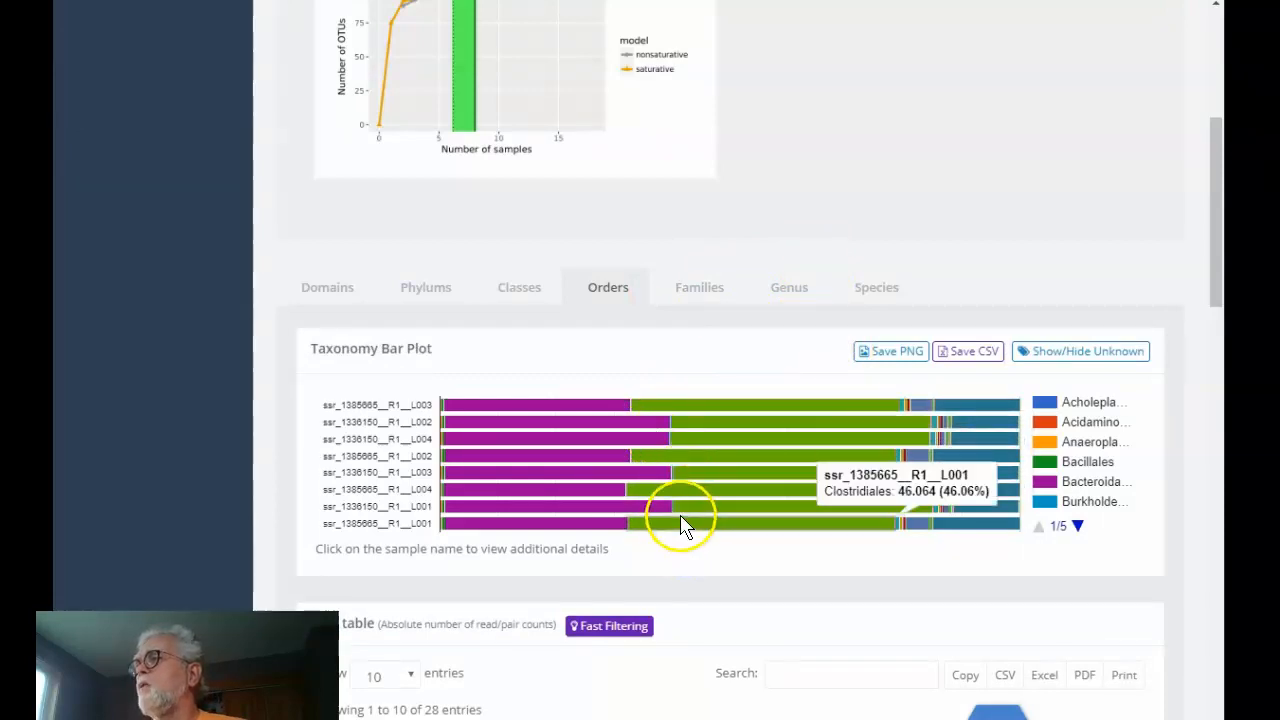
mouse_move(643, 517)
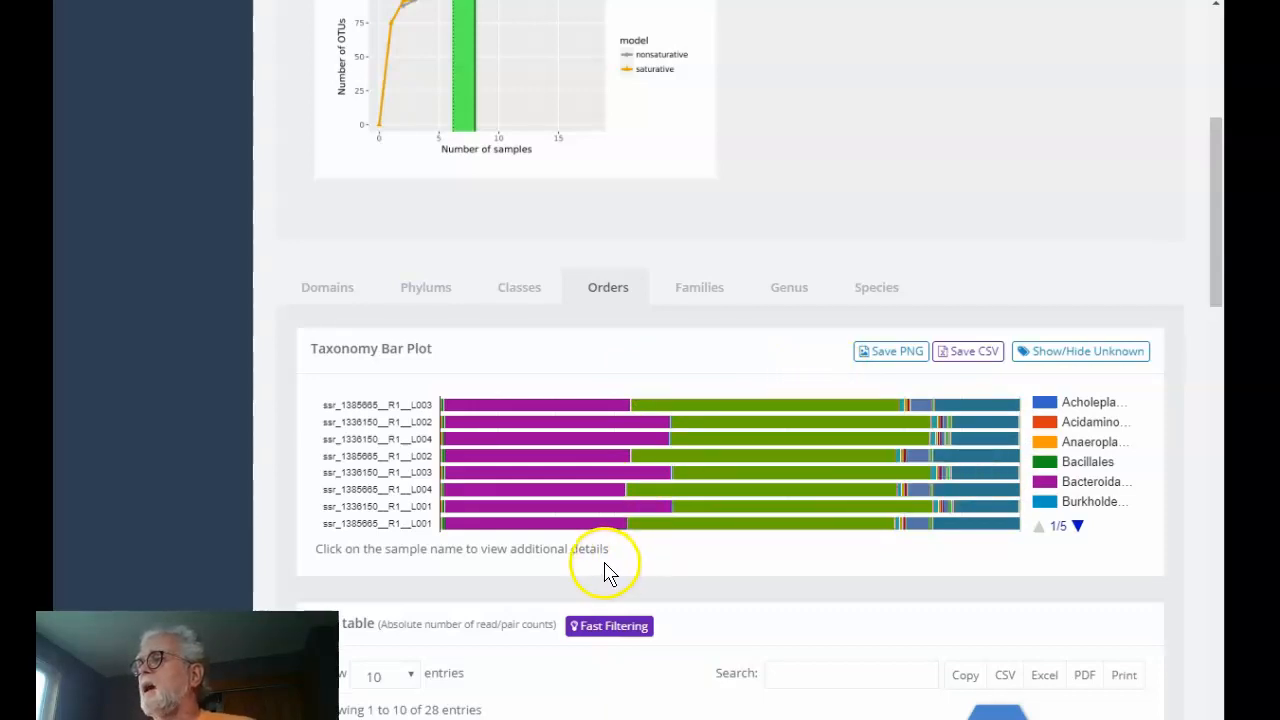
click(588, 510)
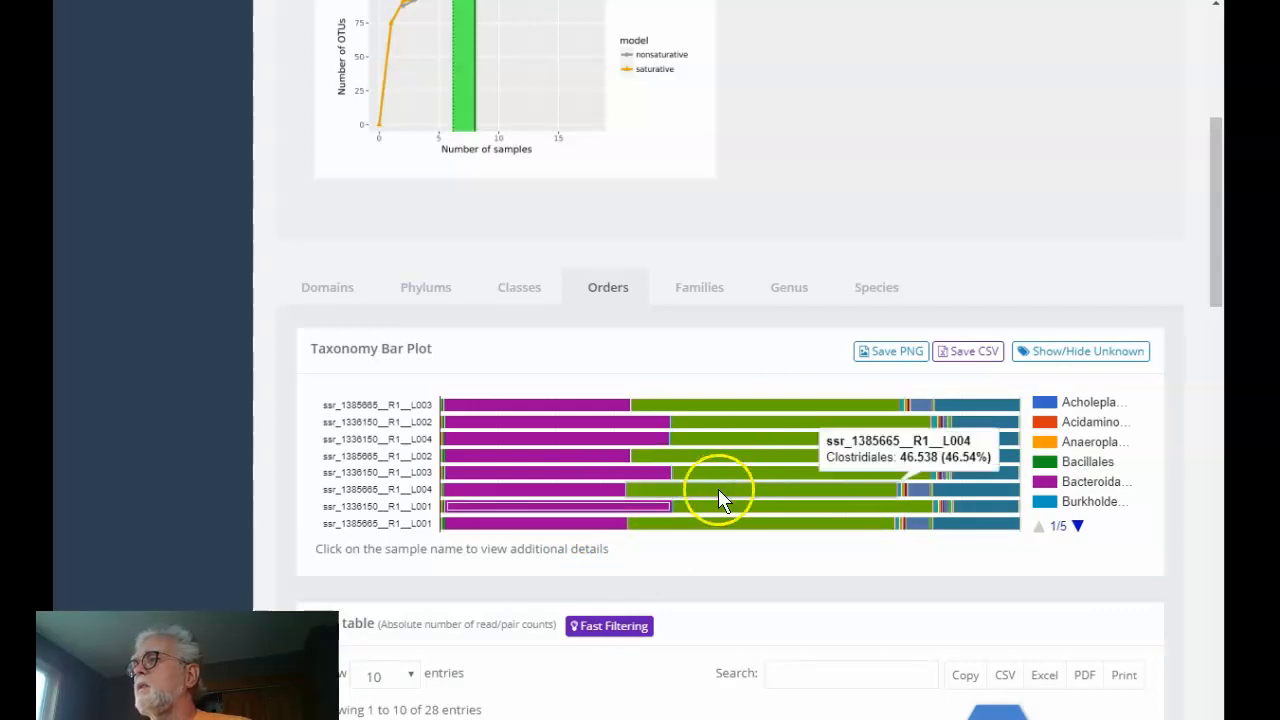
Switch the taxonomy results to the Families level and page through the bar plot legend up to page 7.
click(720, 290)
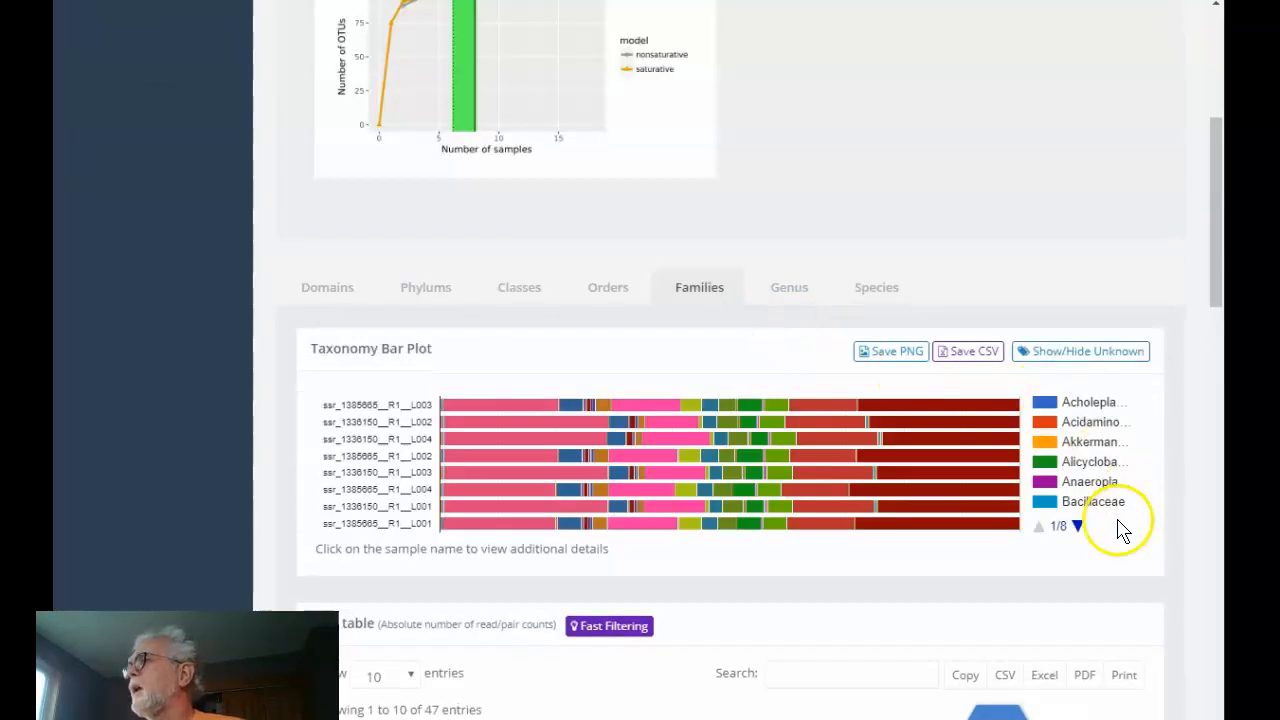
click(1078, 526)
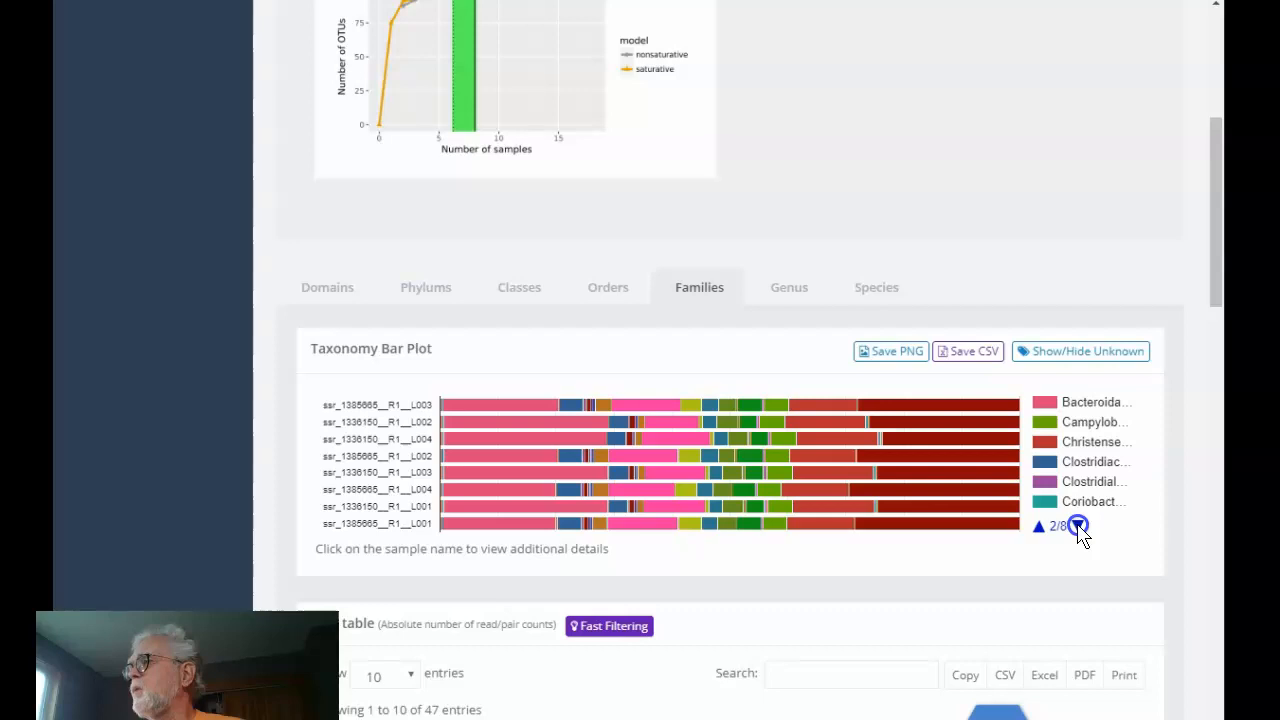
click(1078, 526)
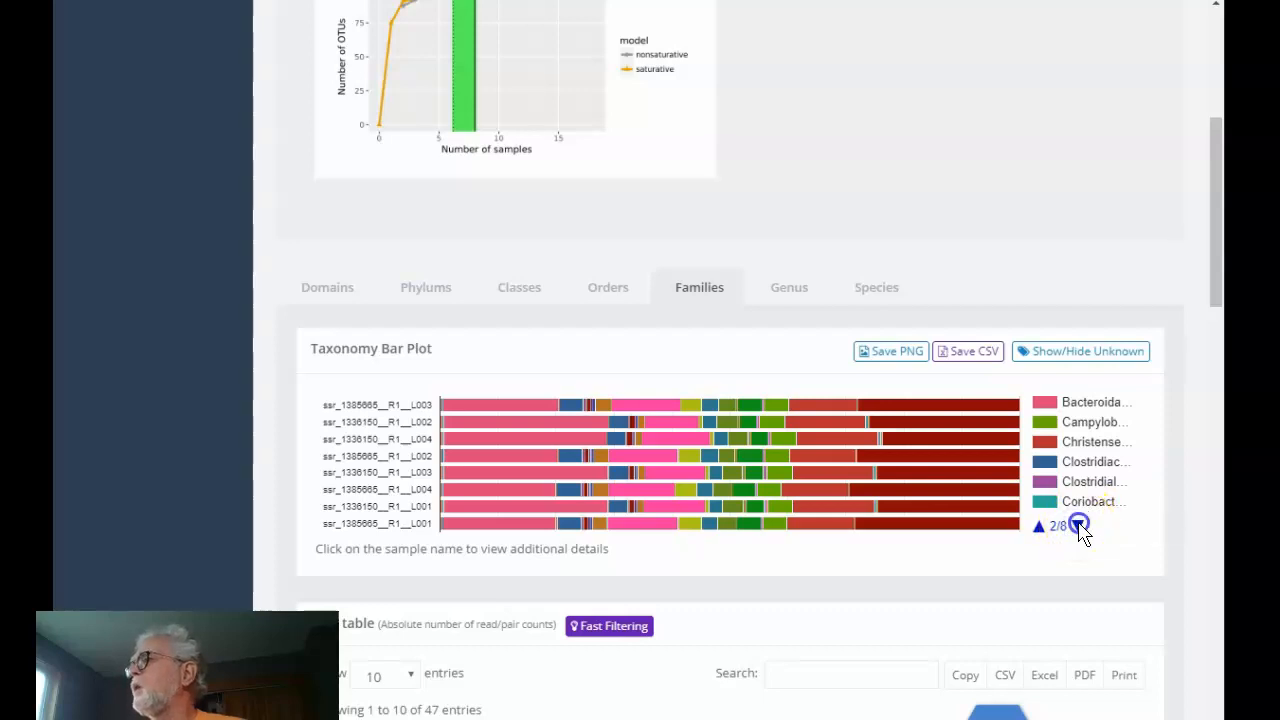
click(1078, 526)
click(1078, 526)
click(1078, 526)
click(1078, 526)
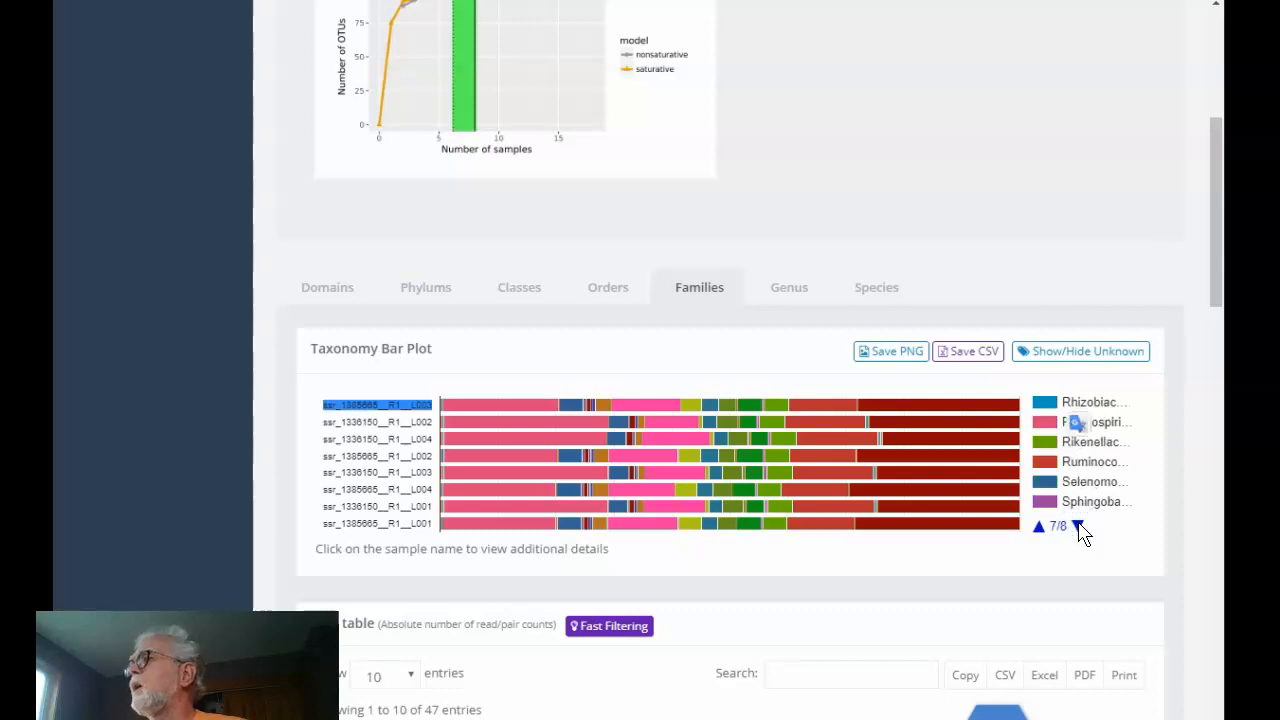
Save the family-level bar plot data as a CSV file named Taxonomy Bar Plot in the Walkthru folder.
click(985, 354)
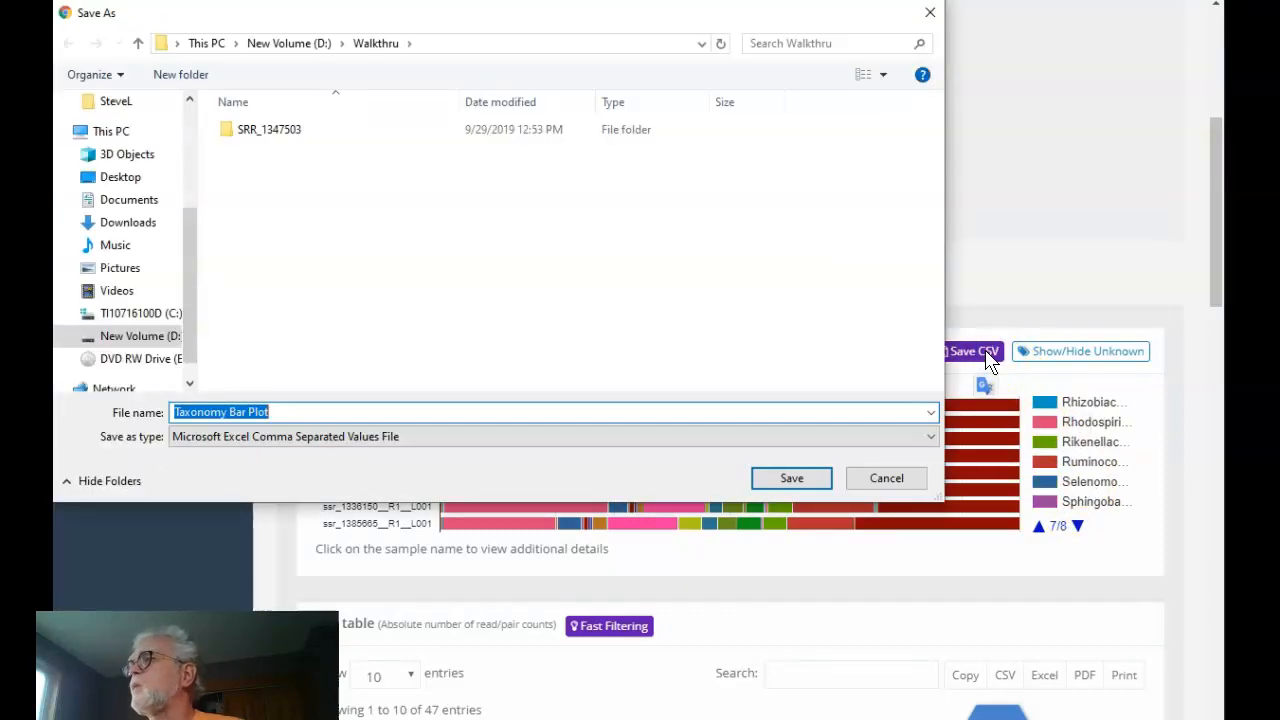
click(790, 482)
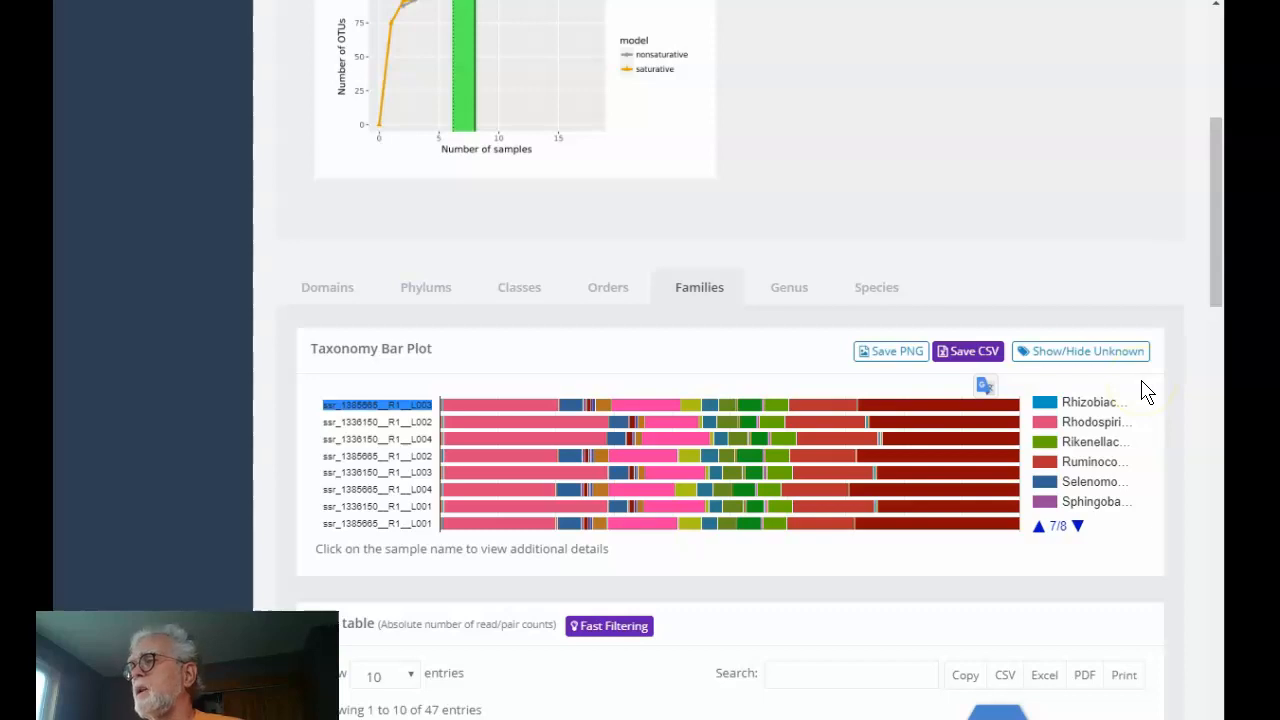
Switch the taxonomy results to the Genus level and page through the bar plot legend to its last page.
click(792, 290)
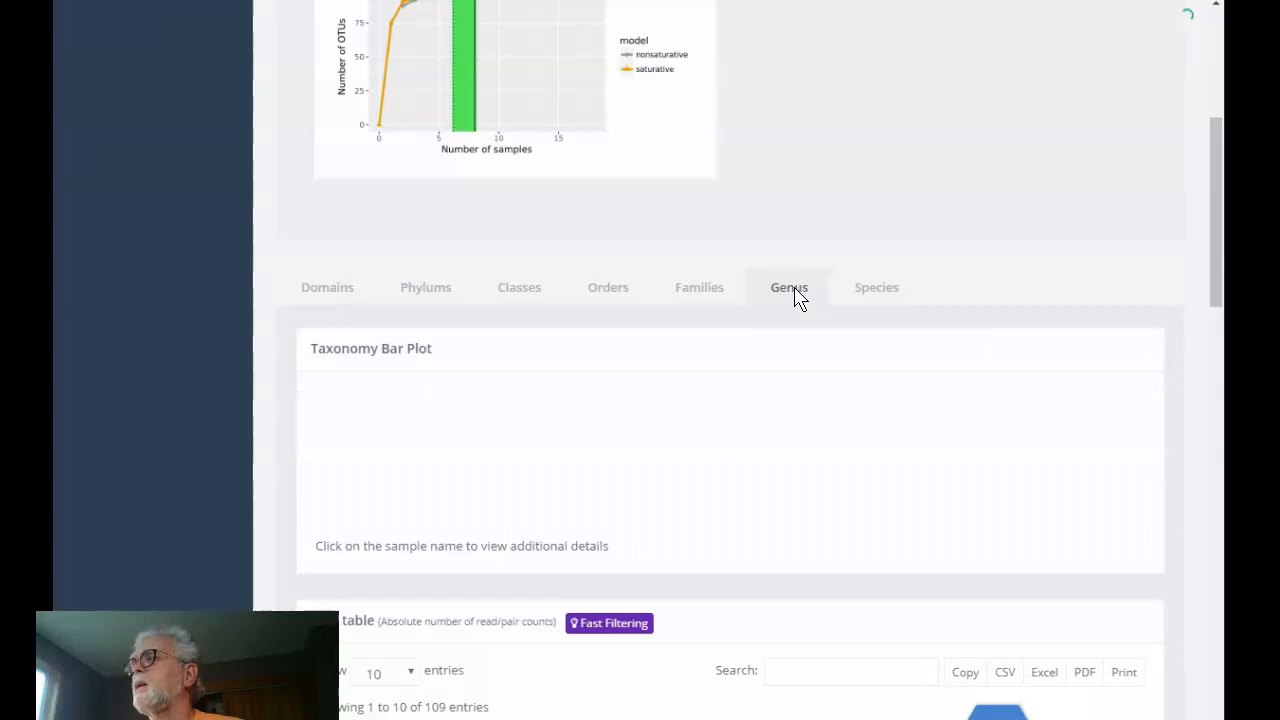
click(965, 287)
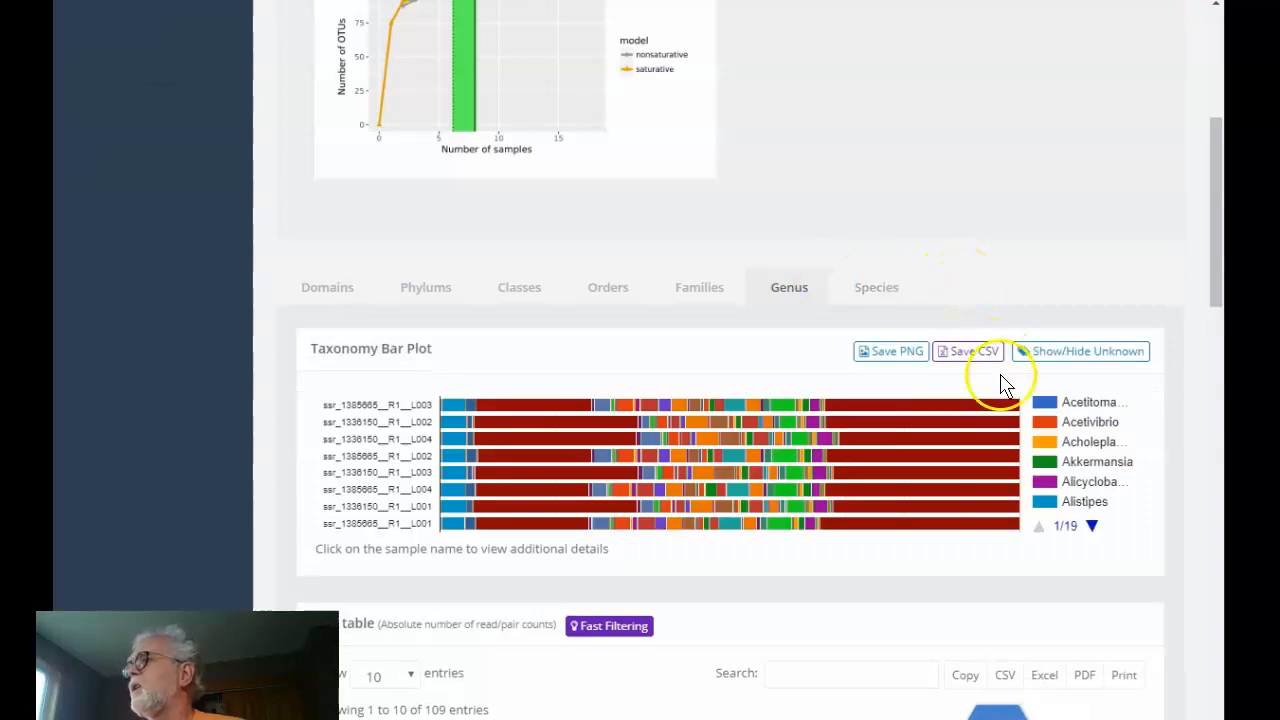
double_click(1093, 527)
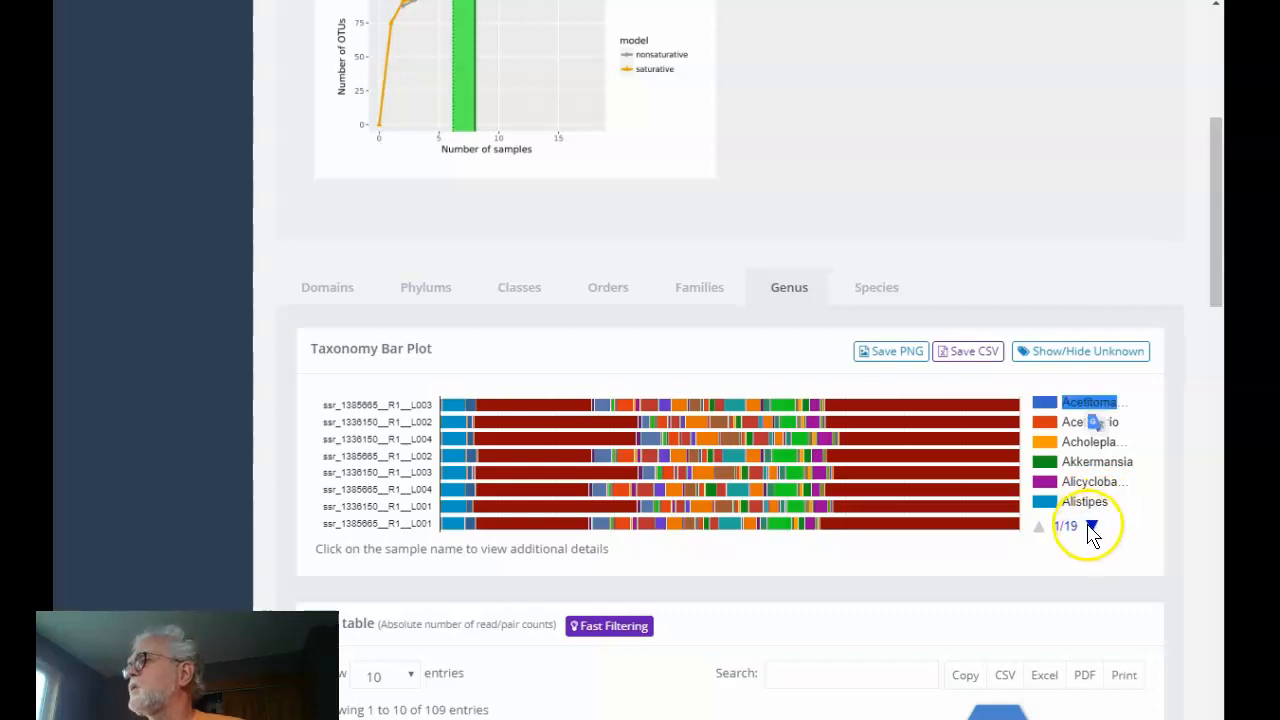
click(1087, 527)
click(1090, 527)
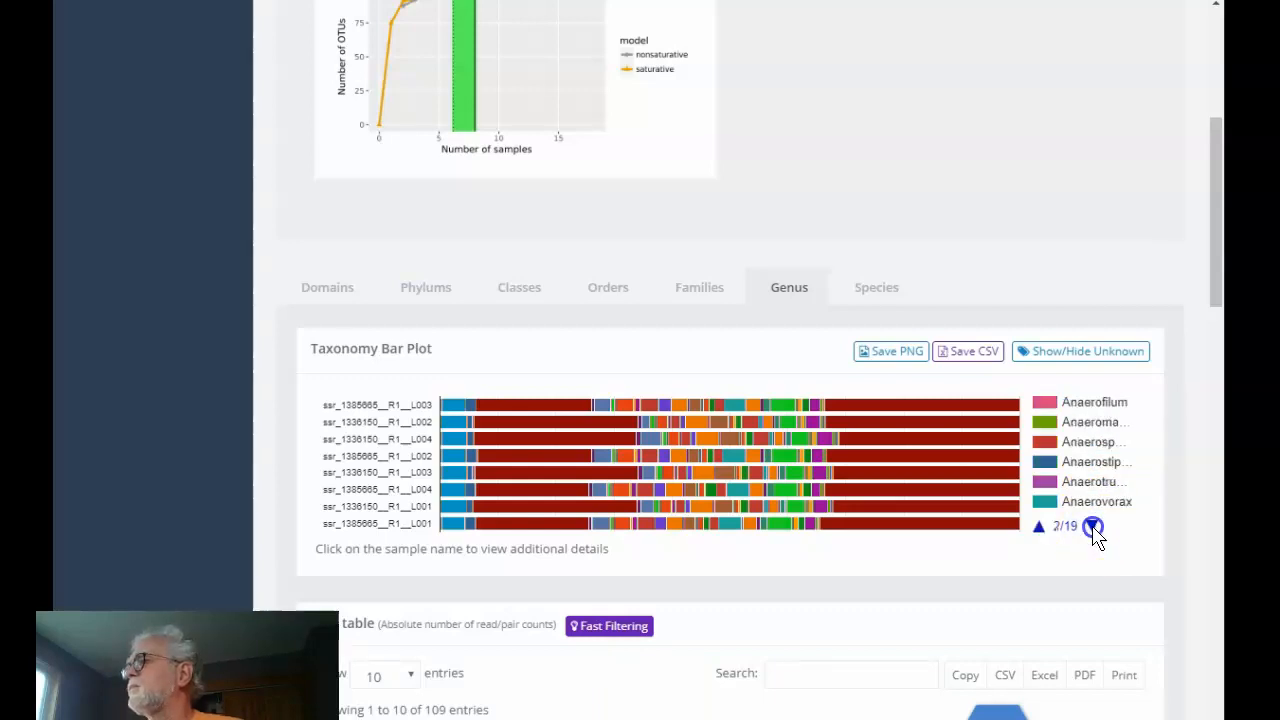
double_click(1092, 527)
click(1093, 527)
click(1093, 527)
click(1093, 527)
click(1093, 527)
click(1093, 527)
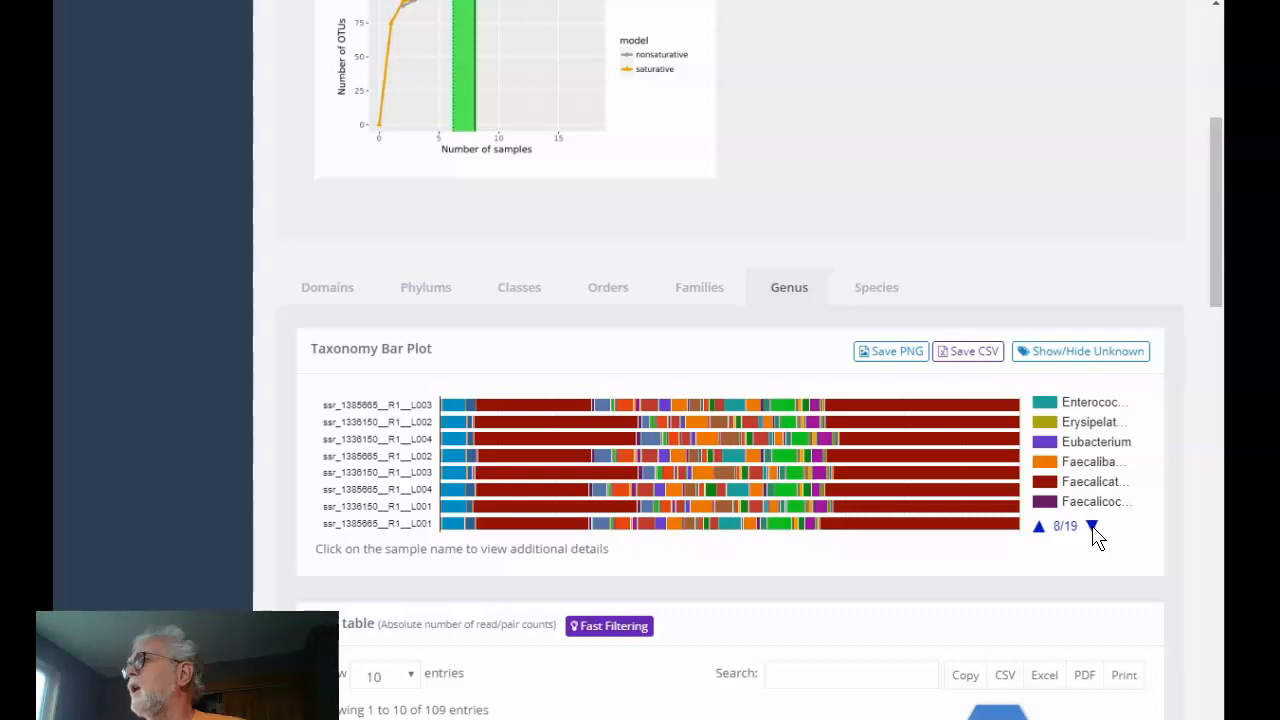
click(1093, 527)
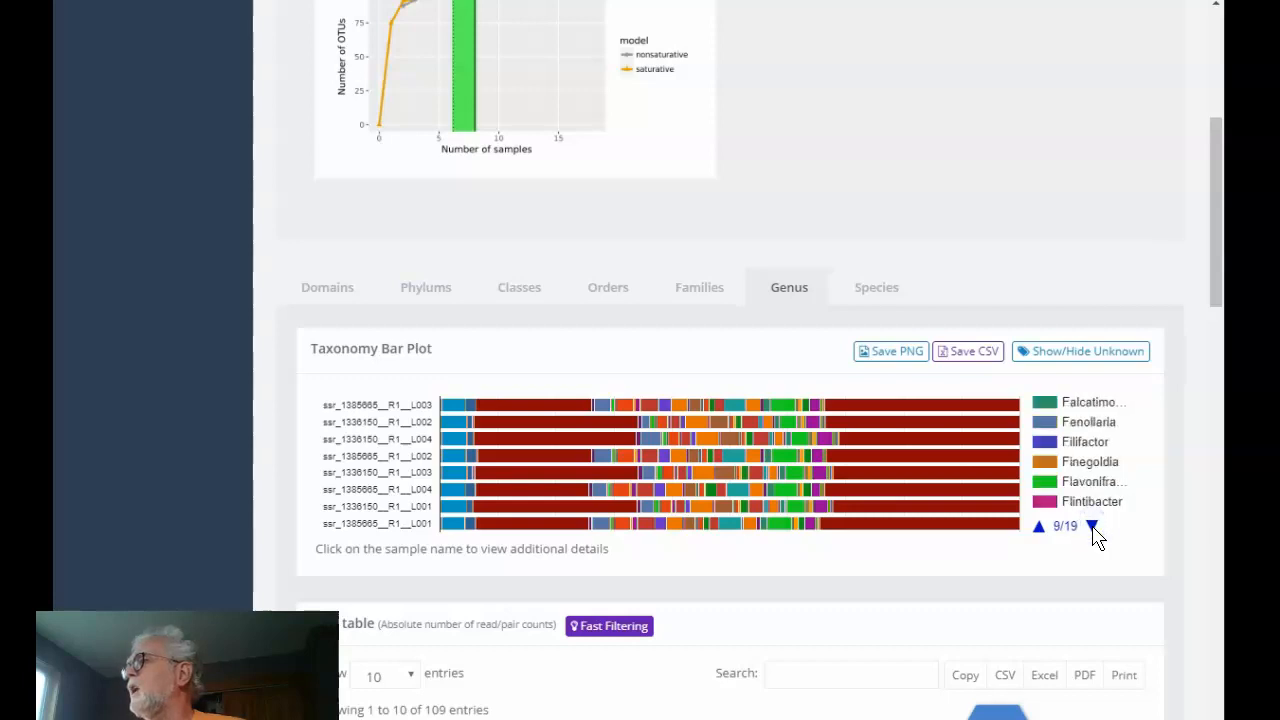
click(1093, 527)
click(1093, 527)
click(1093, 527)
click(1093, 527)
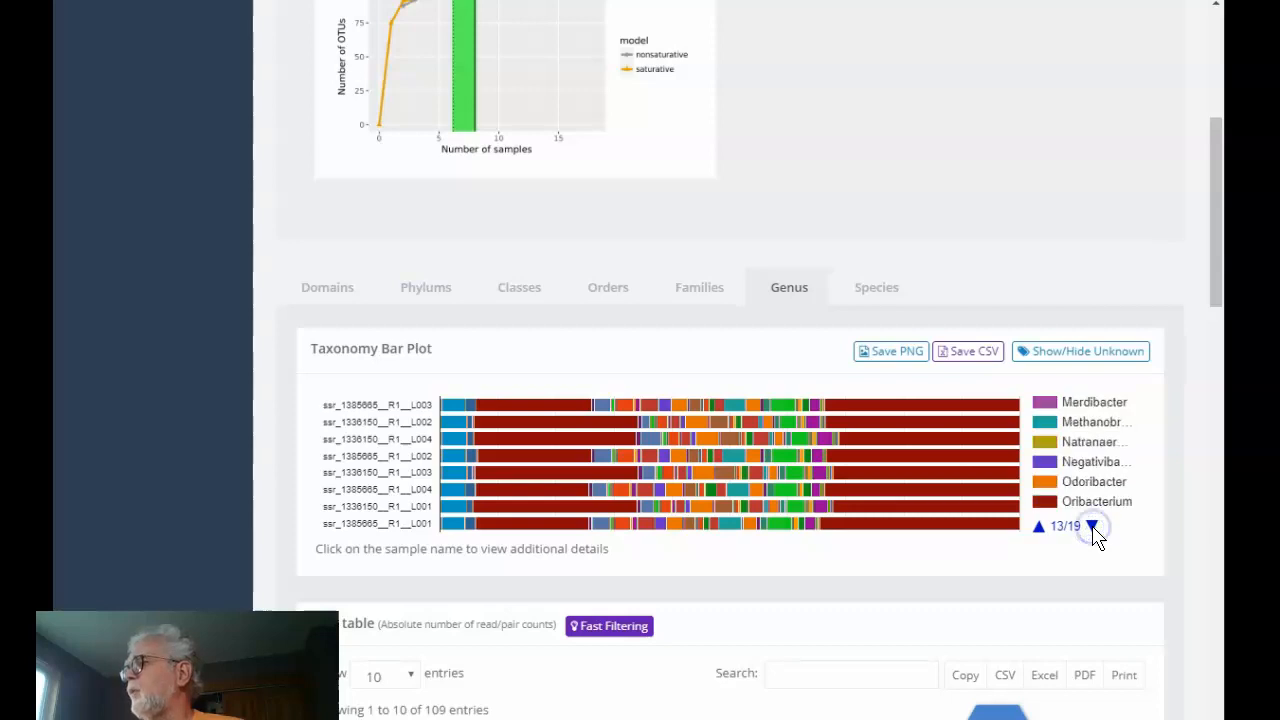
click(1093, 527)
click(1093, 527)
click(1093, 527)
click(1093, 527)
click(1093, 527)
click(1093, 527)
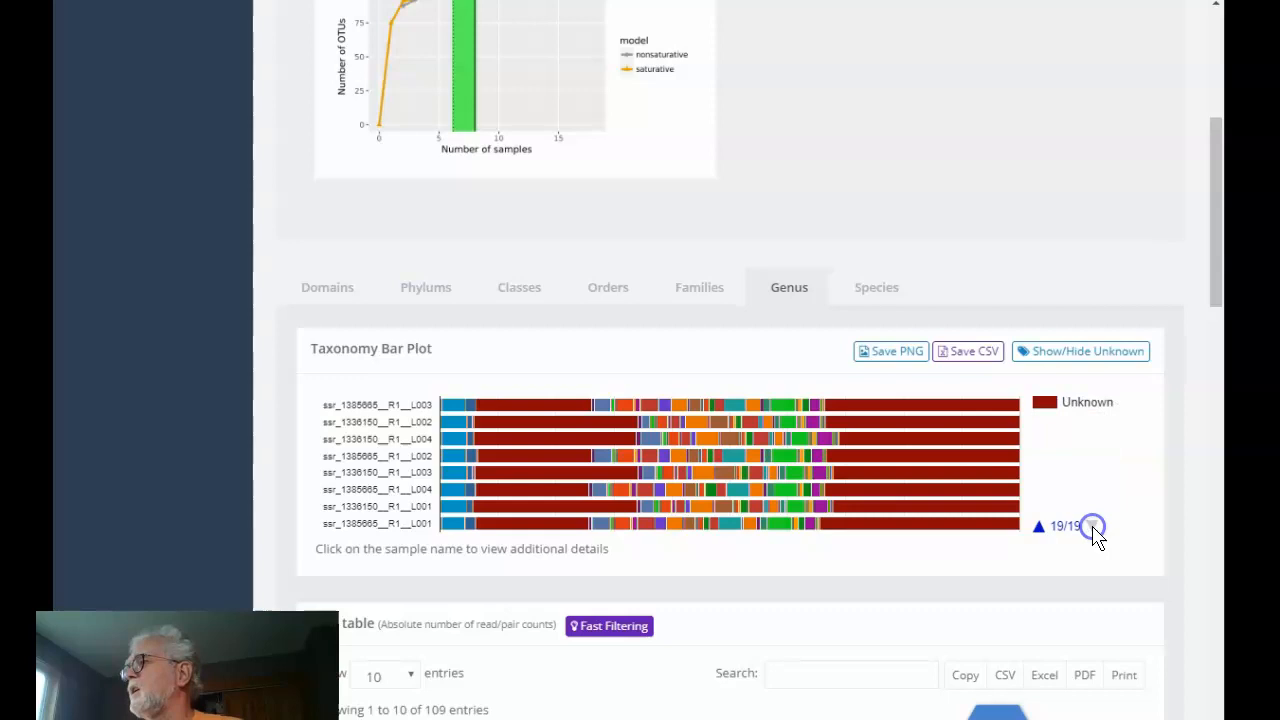
Switch the taxonomy results to the Species level and examine the bar plot, count and percentage OTU tables, alpha-diversity and beta-diversity.
click(860, 288)
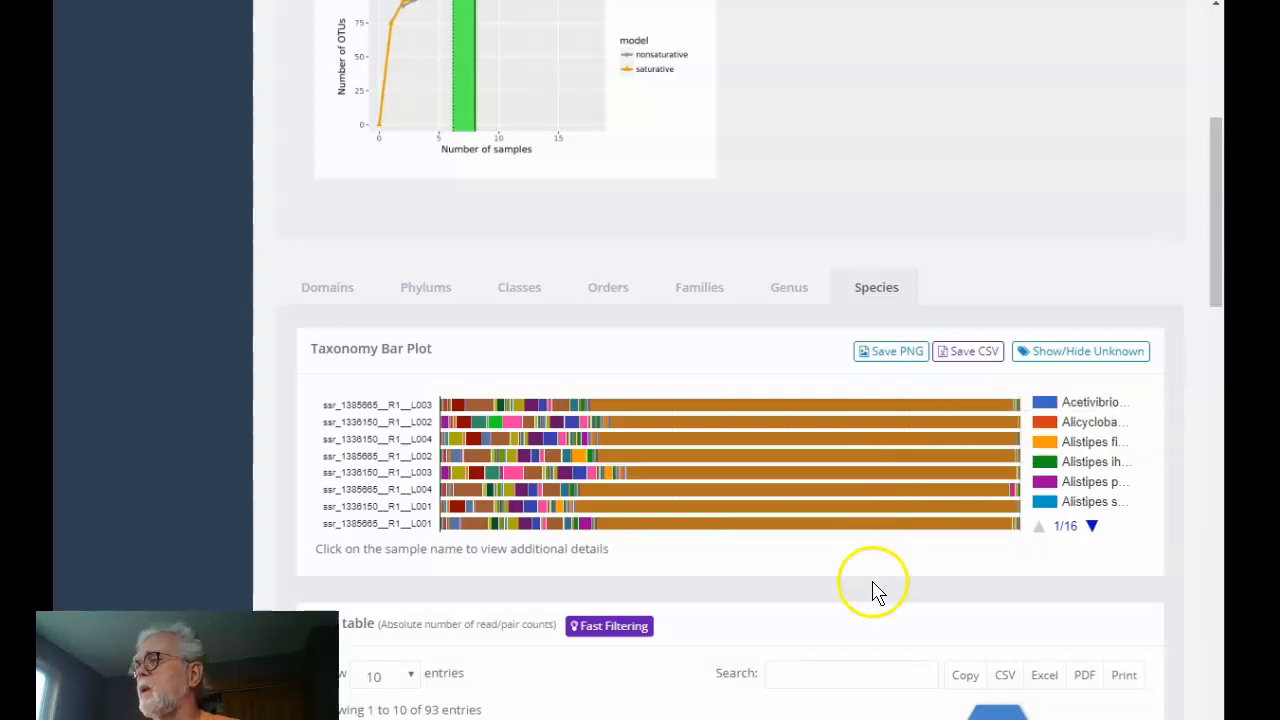
scroll(873, 580, down, 4)
scroll(873, 578, down, 3)
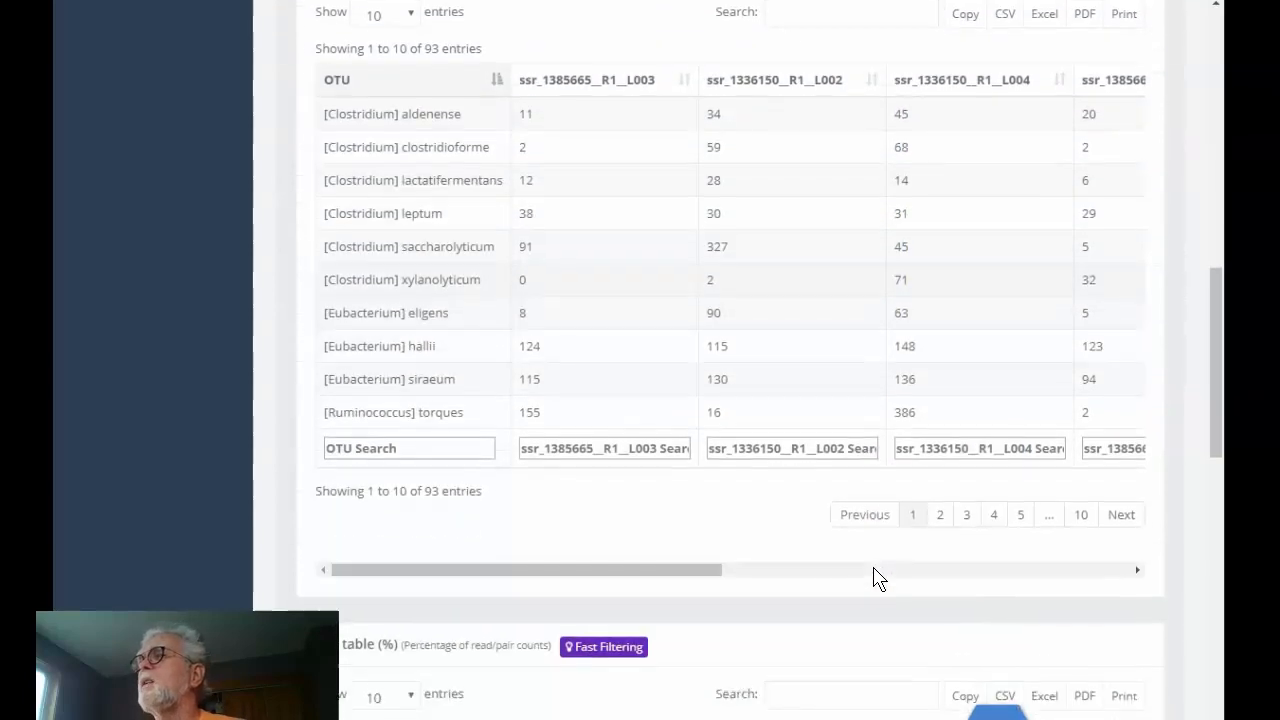
scroll(873, 578, up, 2)
scroll(873, 578, down, 1)
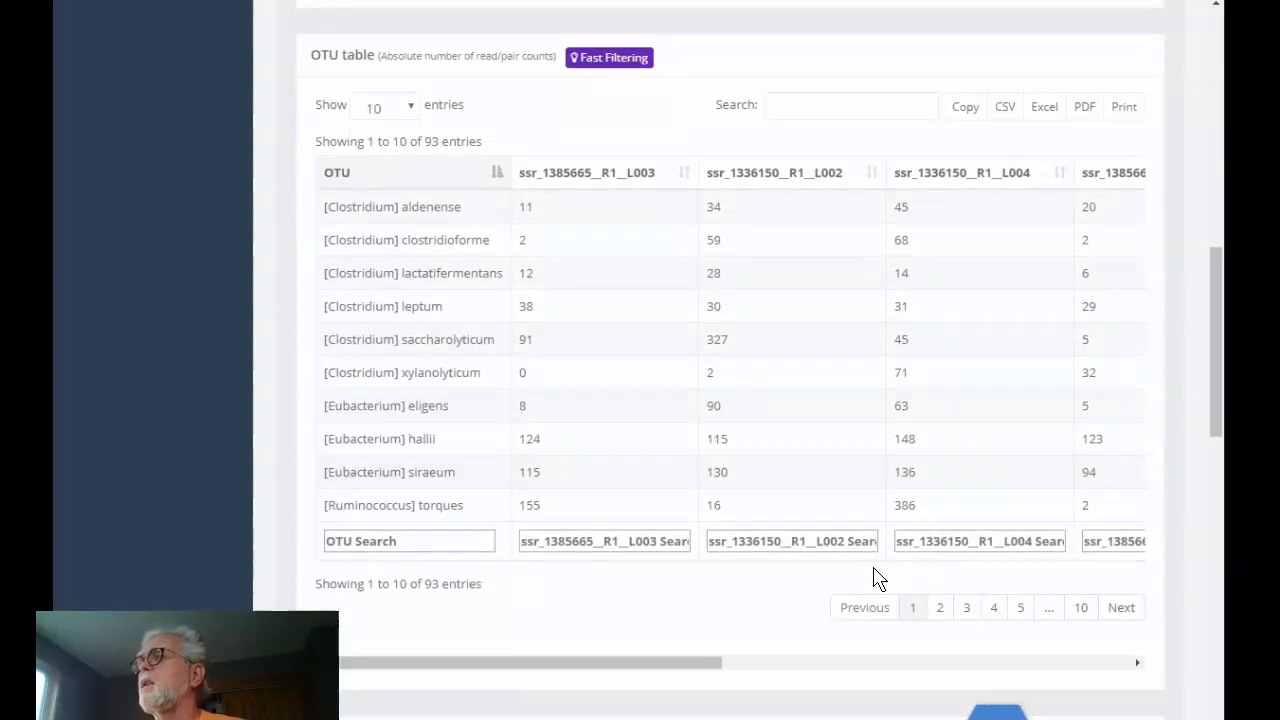
scroll(873, 580, down, 9)
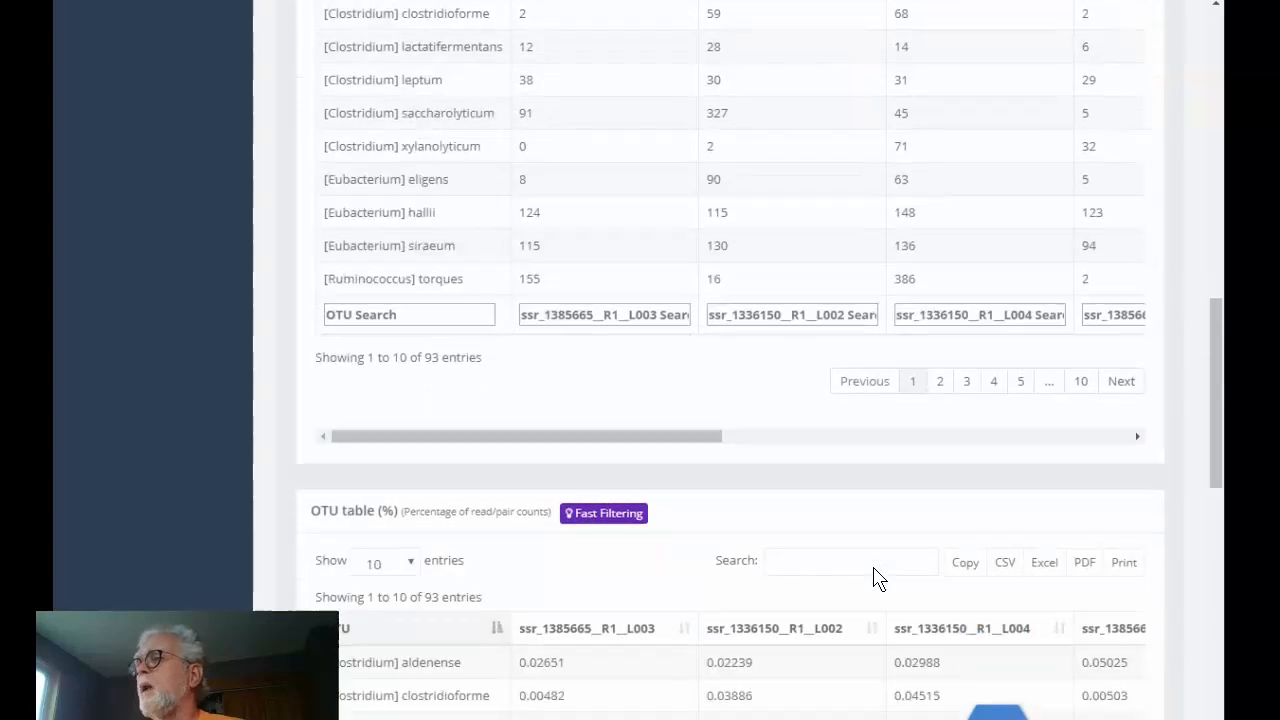
scroll(879, 578, down, 7)
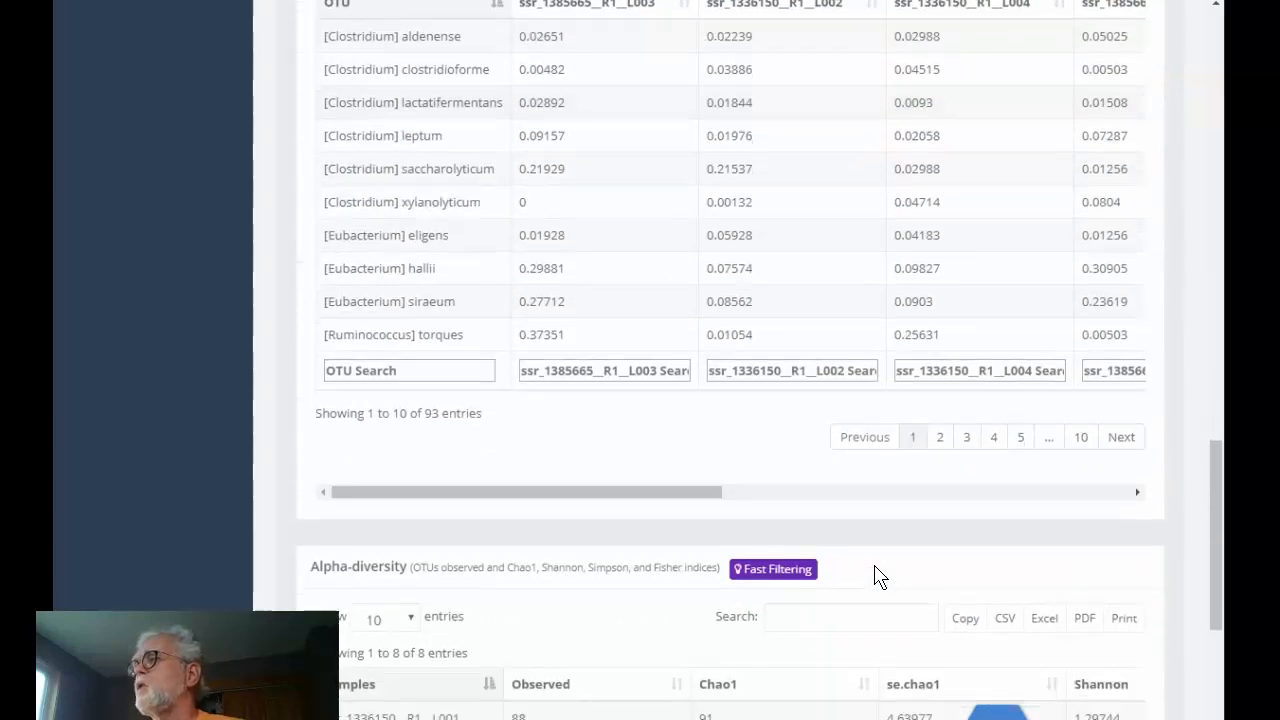
scroll(879, 578, down, 1)
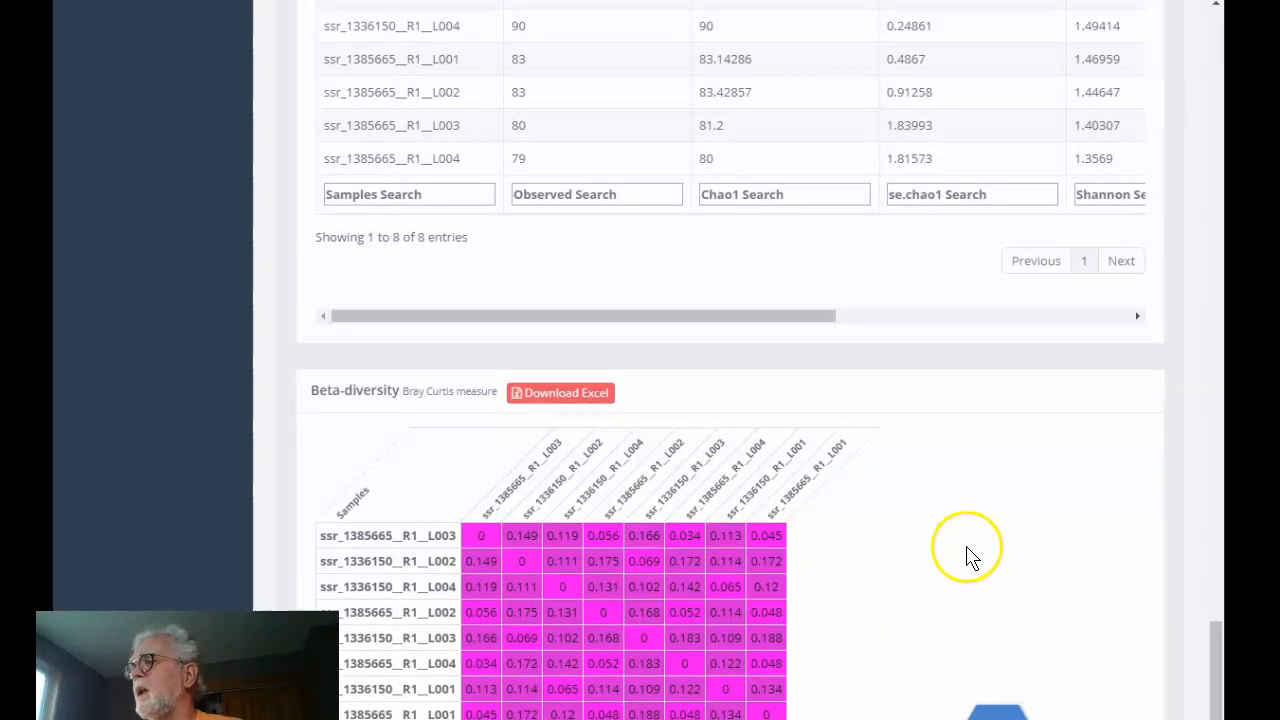
scroll(975, 558, up, 9)
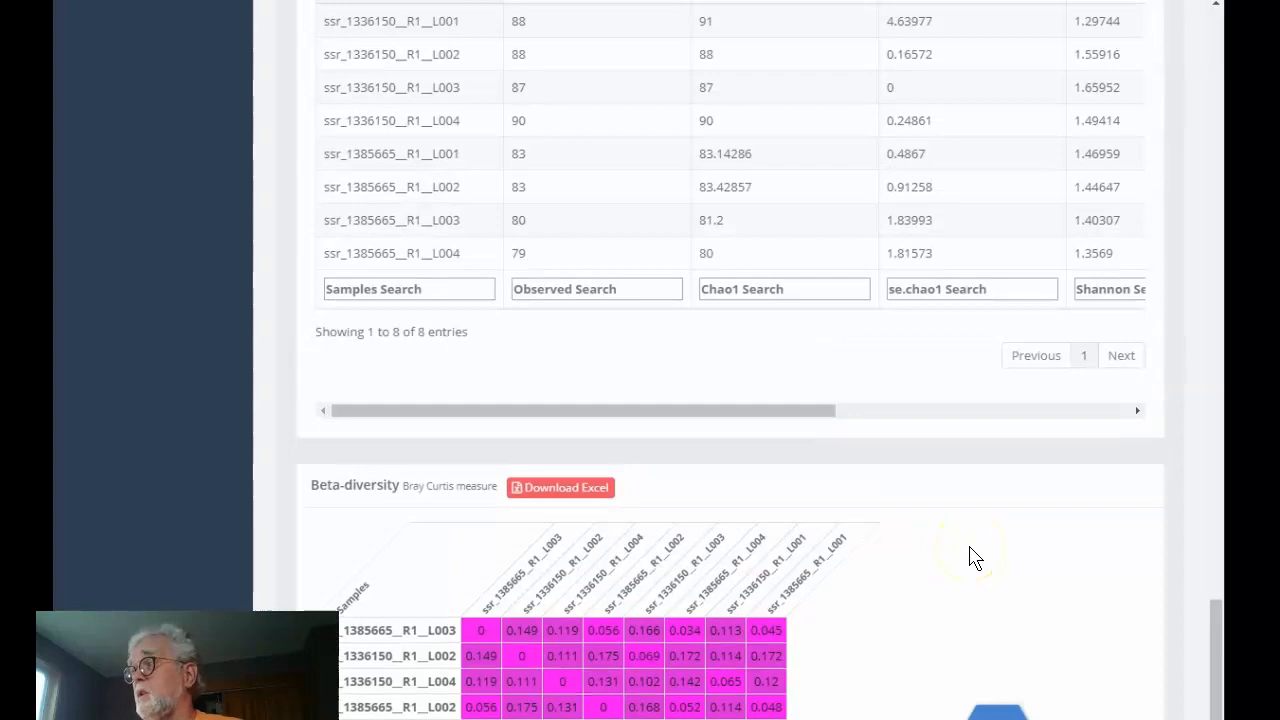
scroll(975, 558, up, 10)
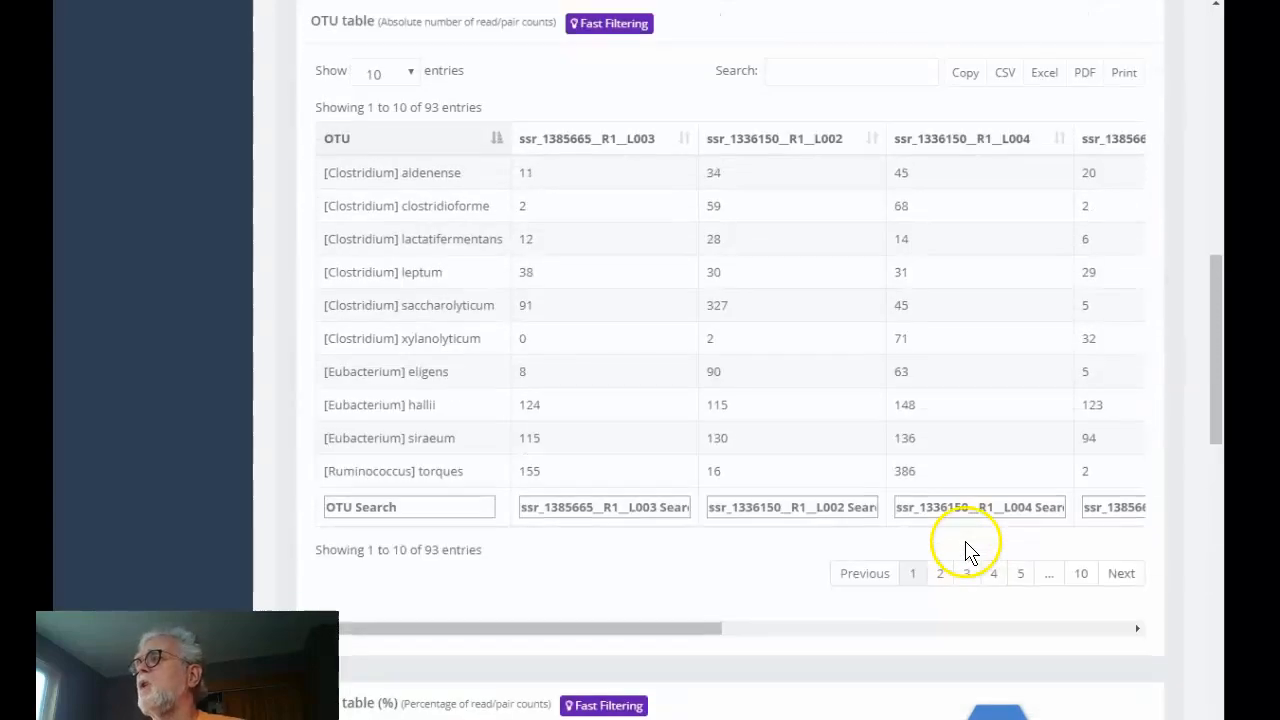
scroll(968, 548, up, 4)
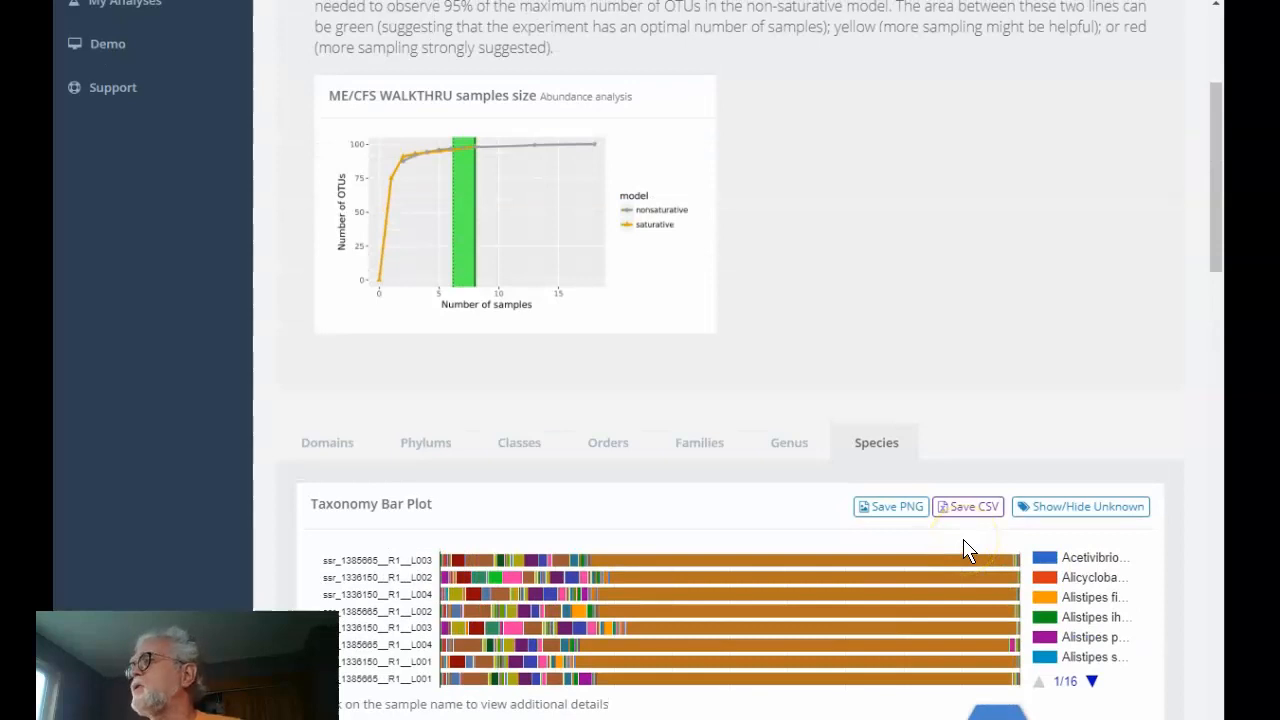
Return to the Walkthru analysis overview and download gaiaRRNAOutput.tar.gz from the TAXONOMY project files into the Walkthru folder.
scroll(1000, 355, up, 3)
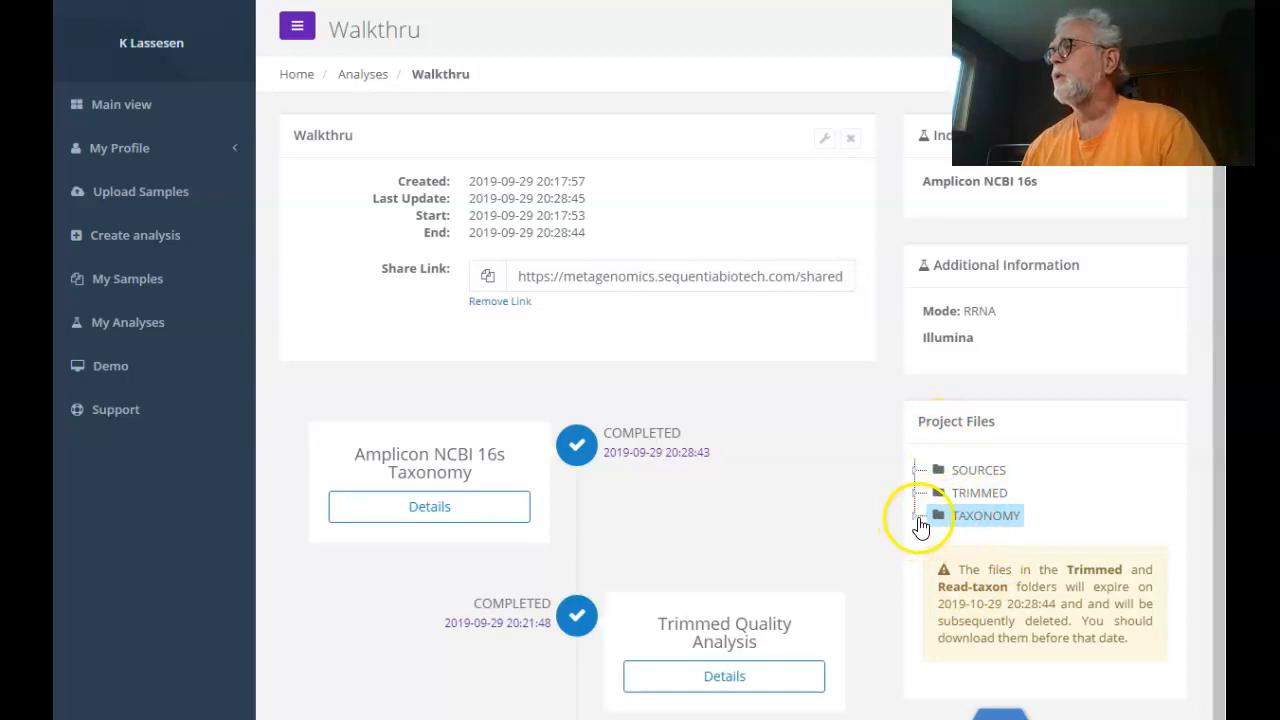
click(920, 525)
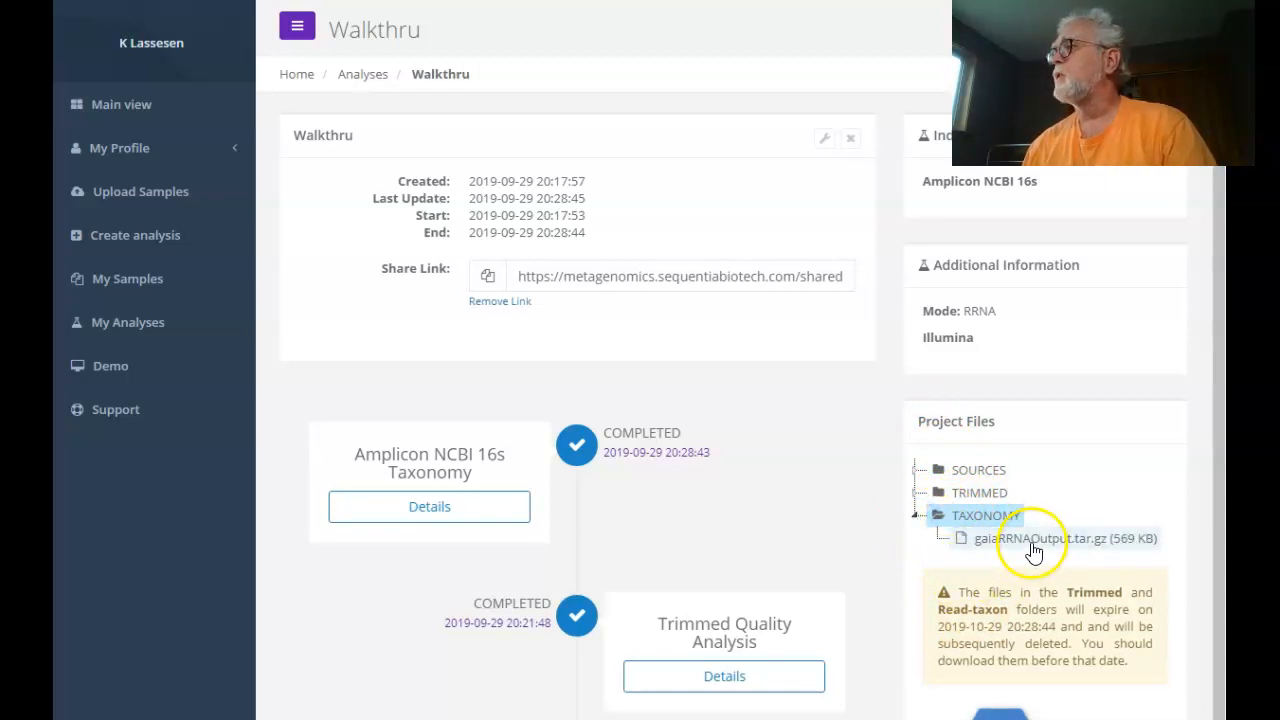
right_click(1033, 552)
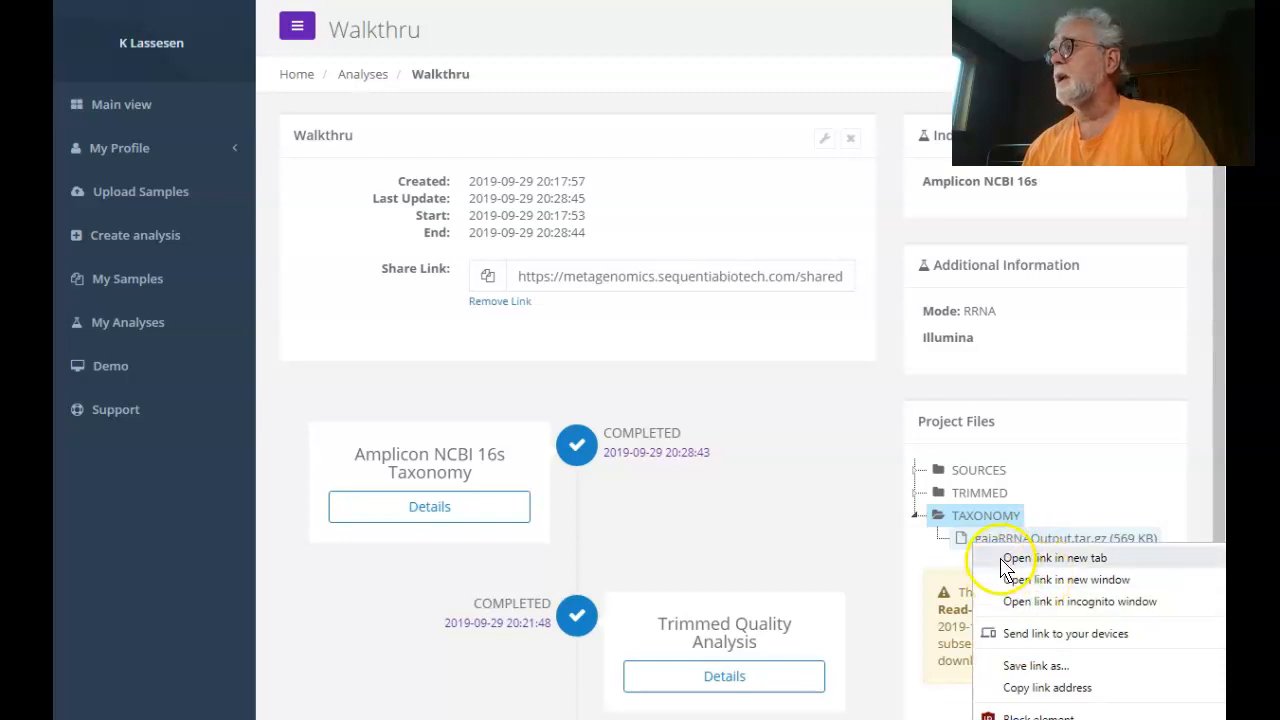
click(995, 537)
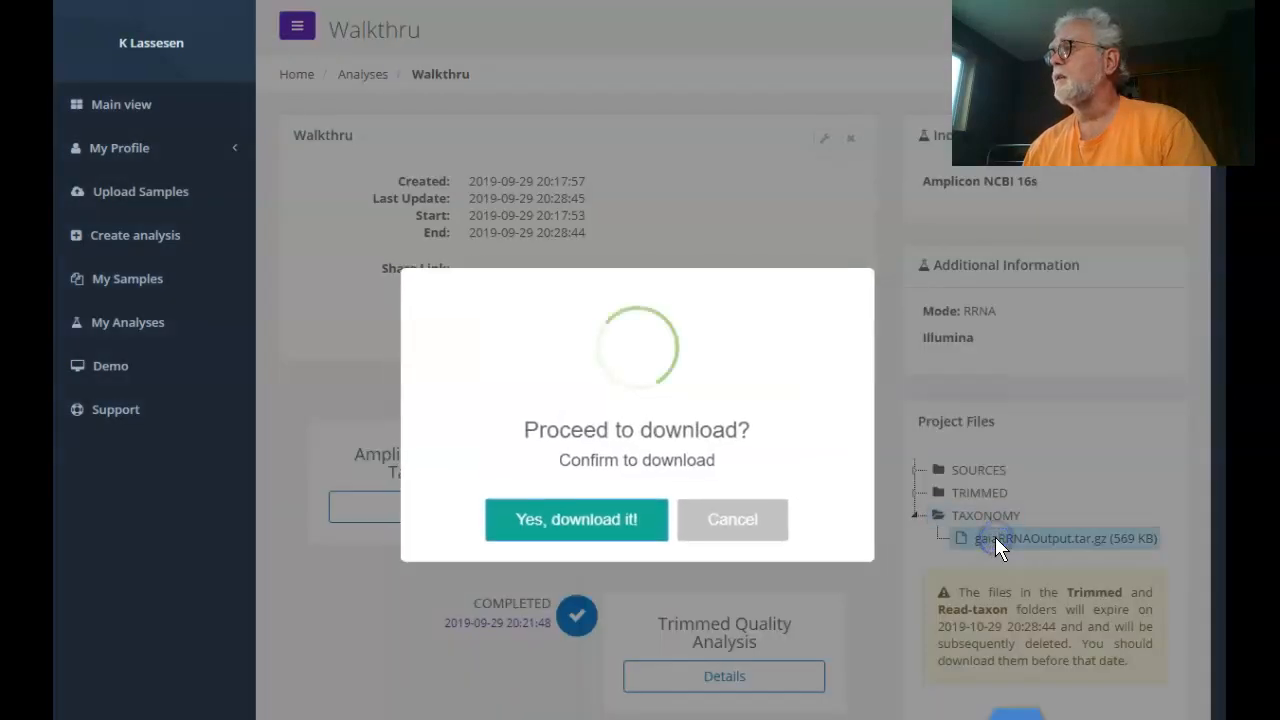
click(584, 522)
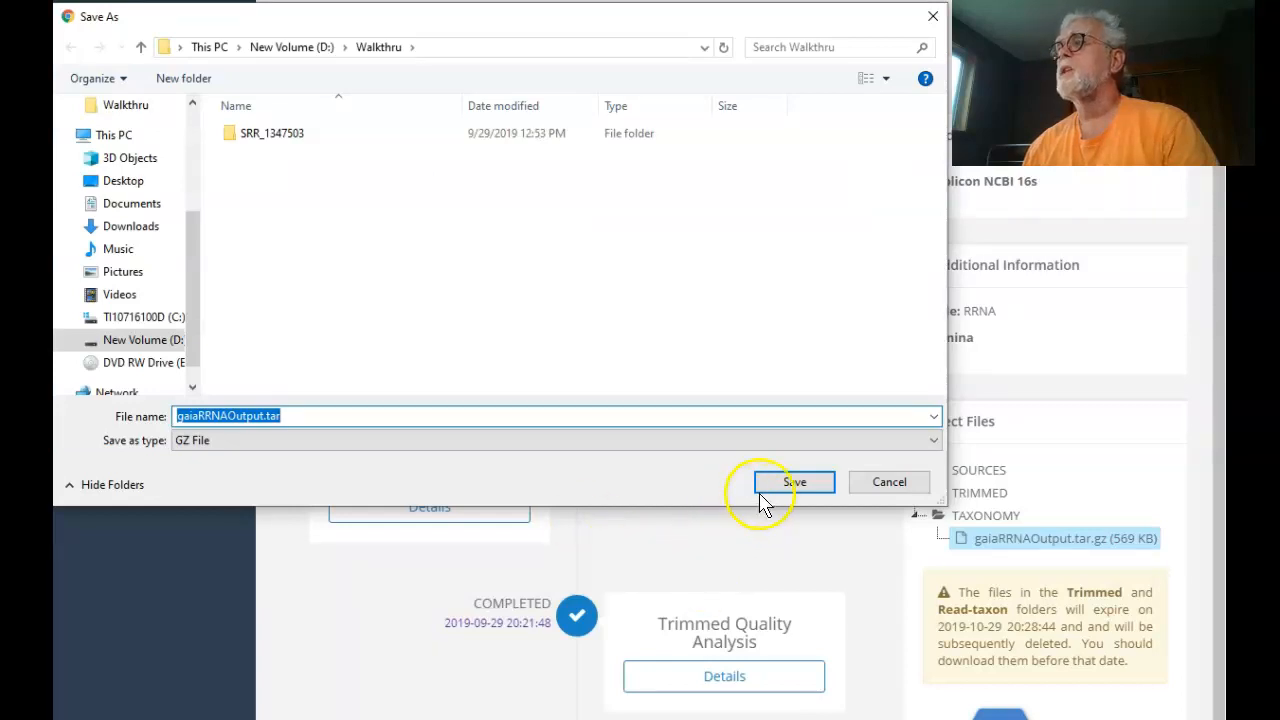
click(797, 484)
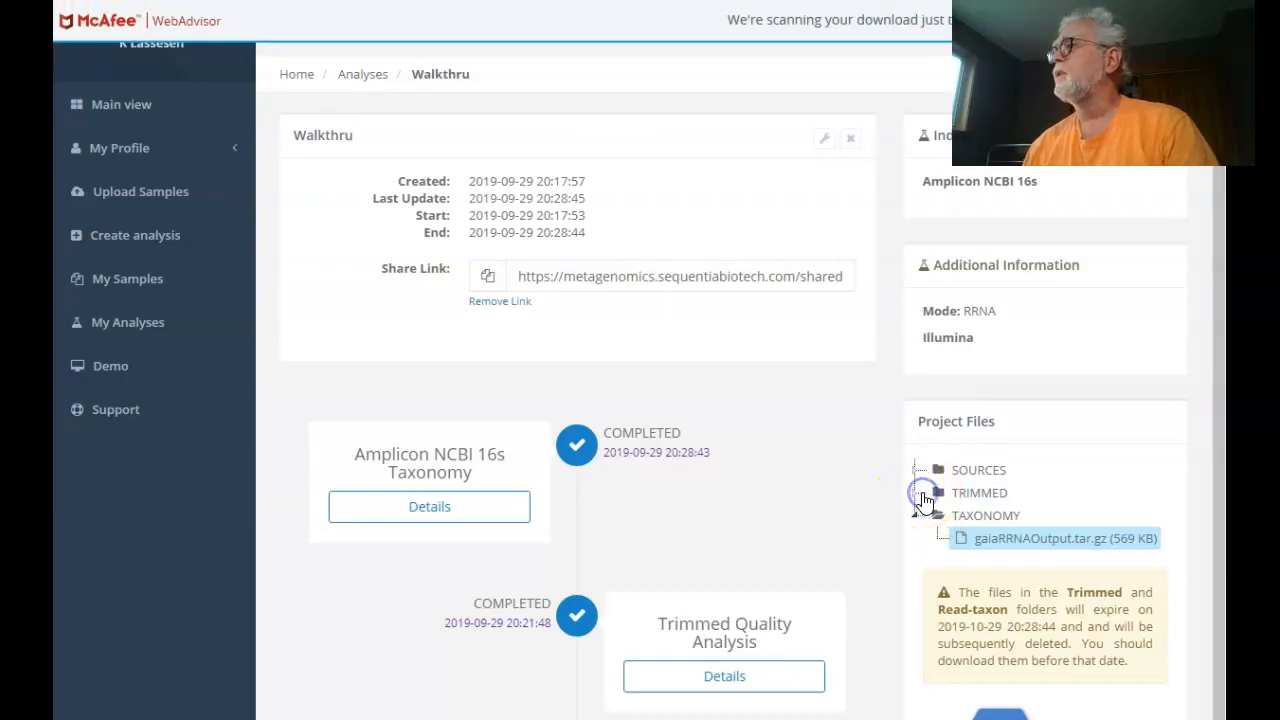
Expand the TRIMMED folder in the project files and look through its list of trimmed sample files.
click(924, 496)
scroll(1060, 557, down, 3)
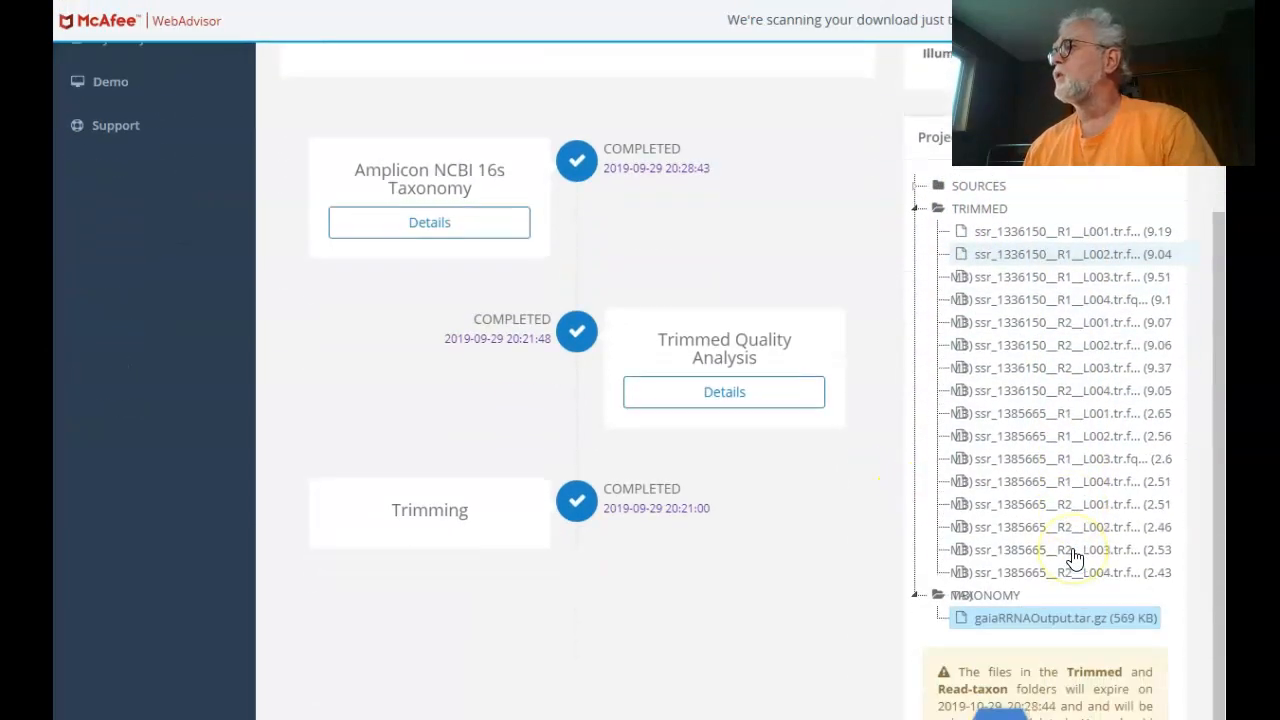
scroll(1071, 557, up, 3)
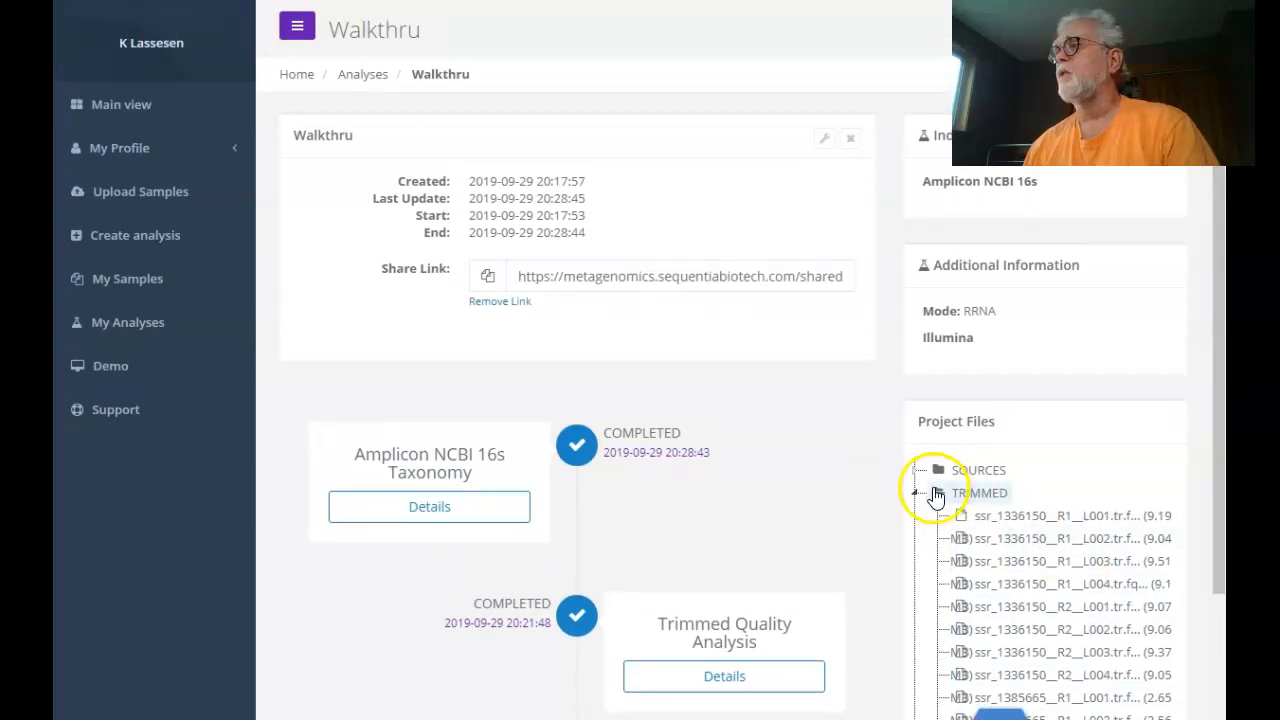
Look through the sample files in the SOURCES project folder, and collapse both the SOURCES and TRIMMED folders.
click(917, 471)
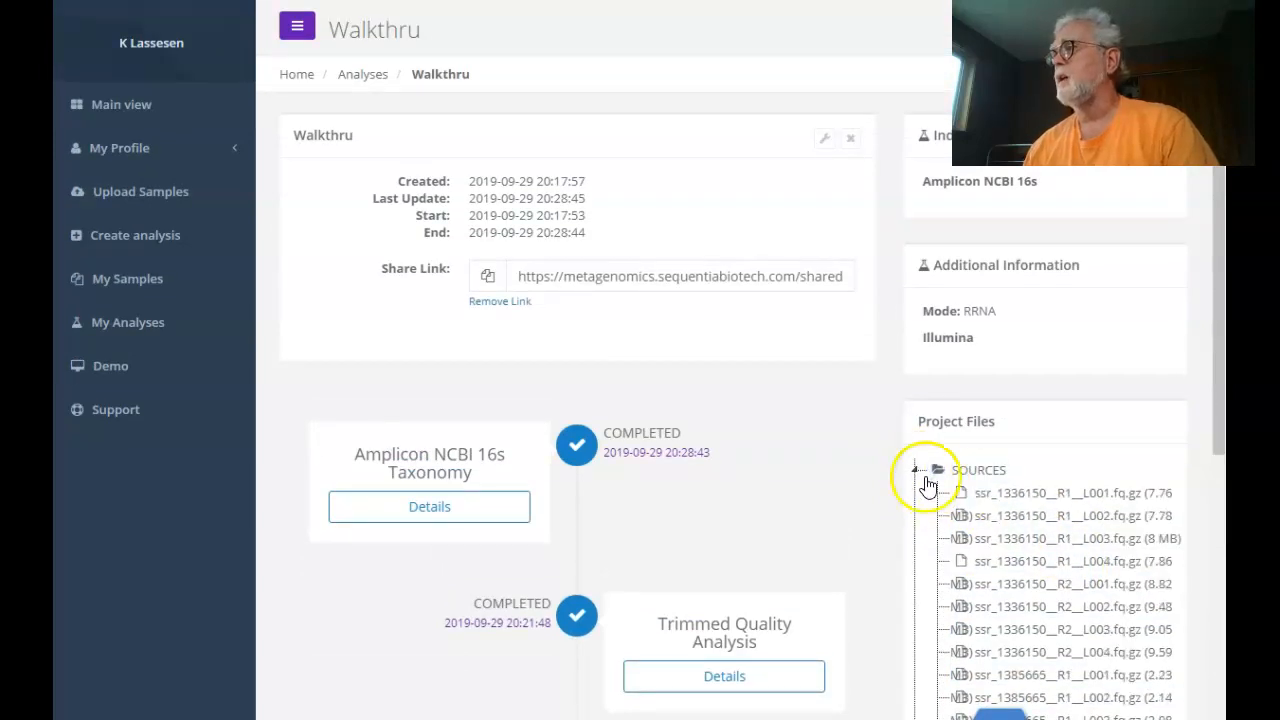
scroll(1078, 542, down, 5)
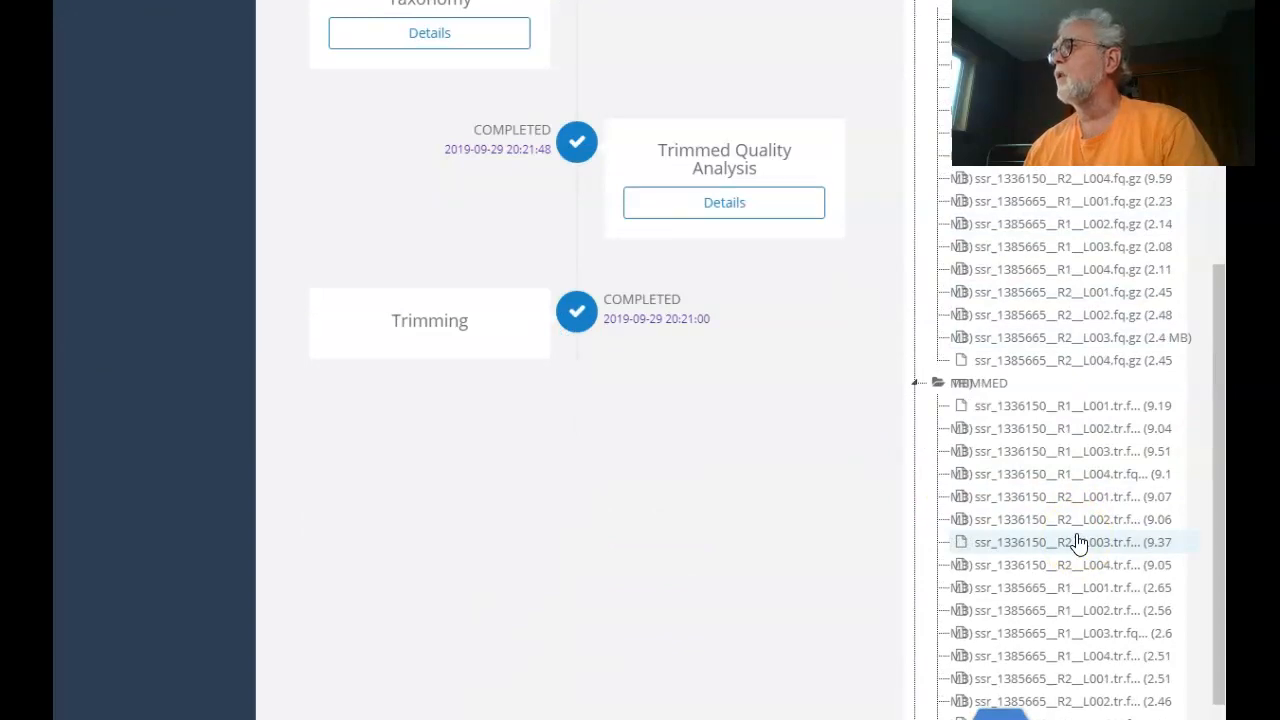
scroll(1078, 542, up, 4)
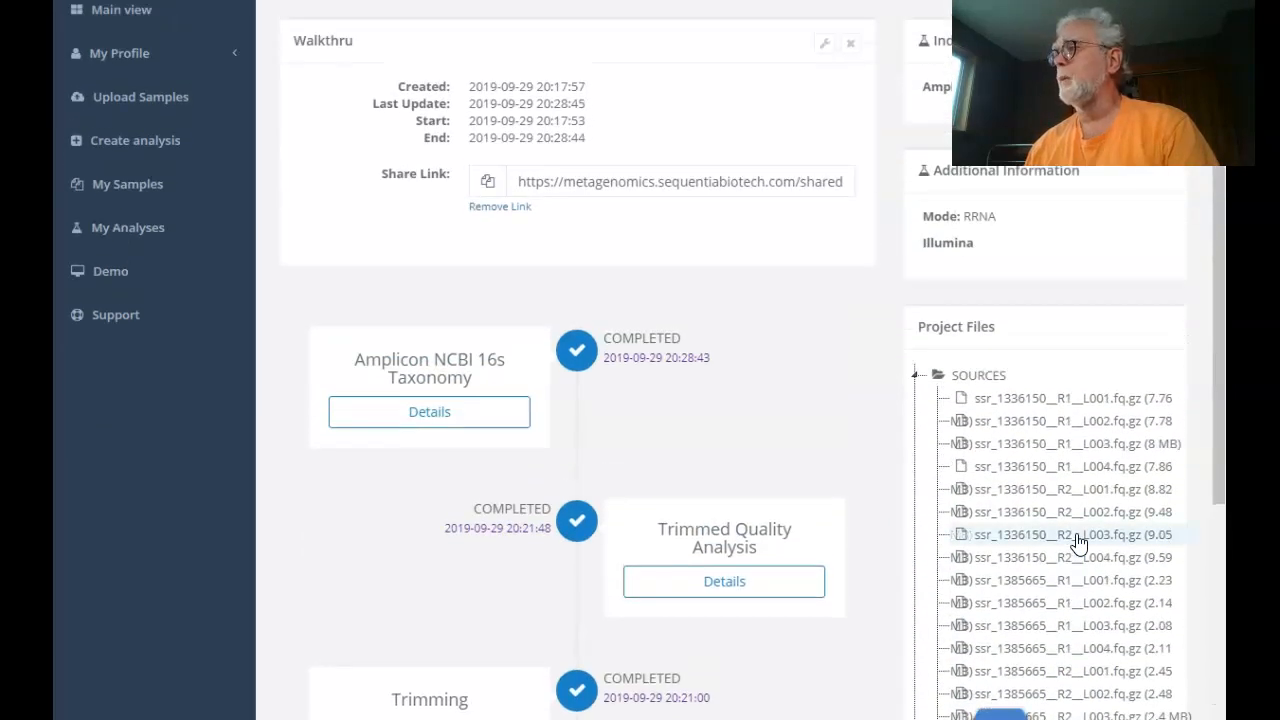
click(916, 376)
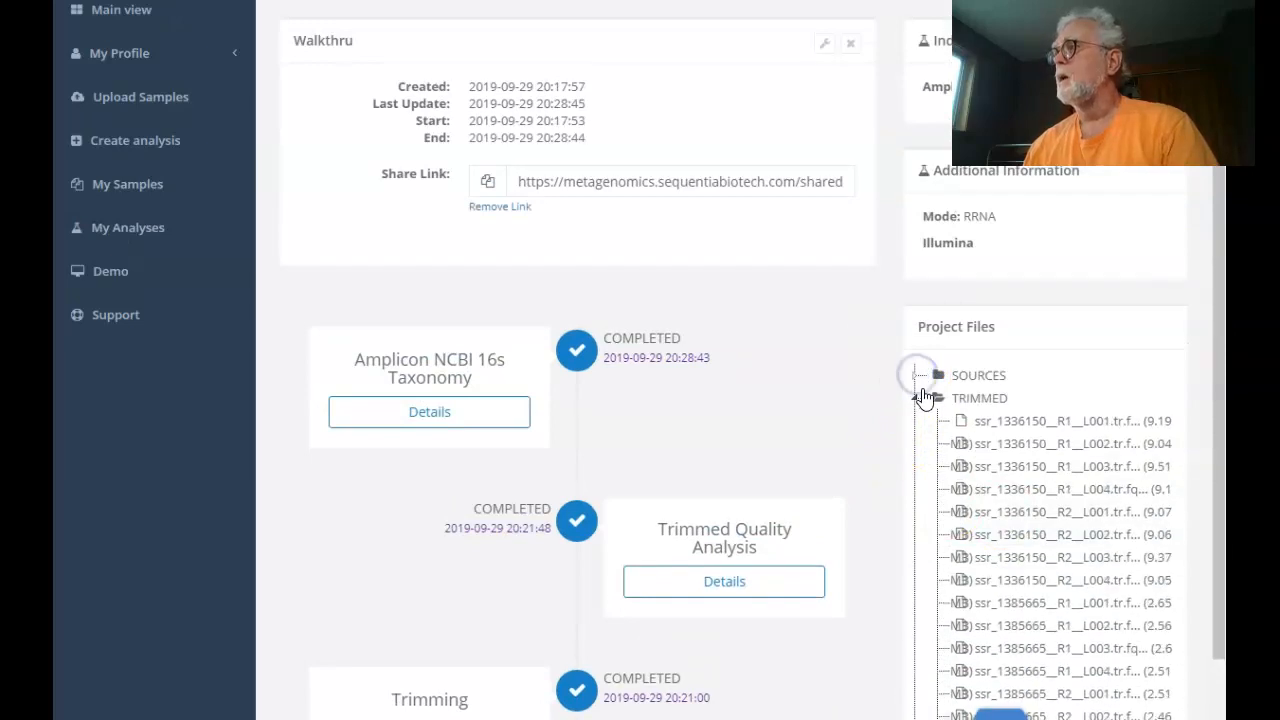
click(918, 397)
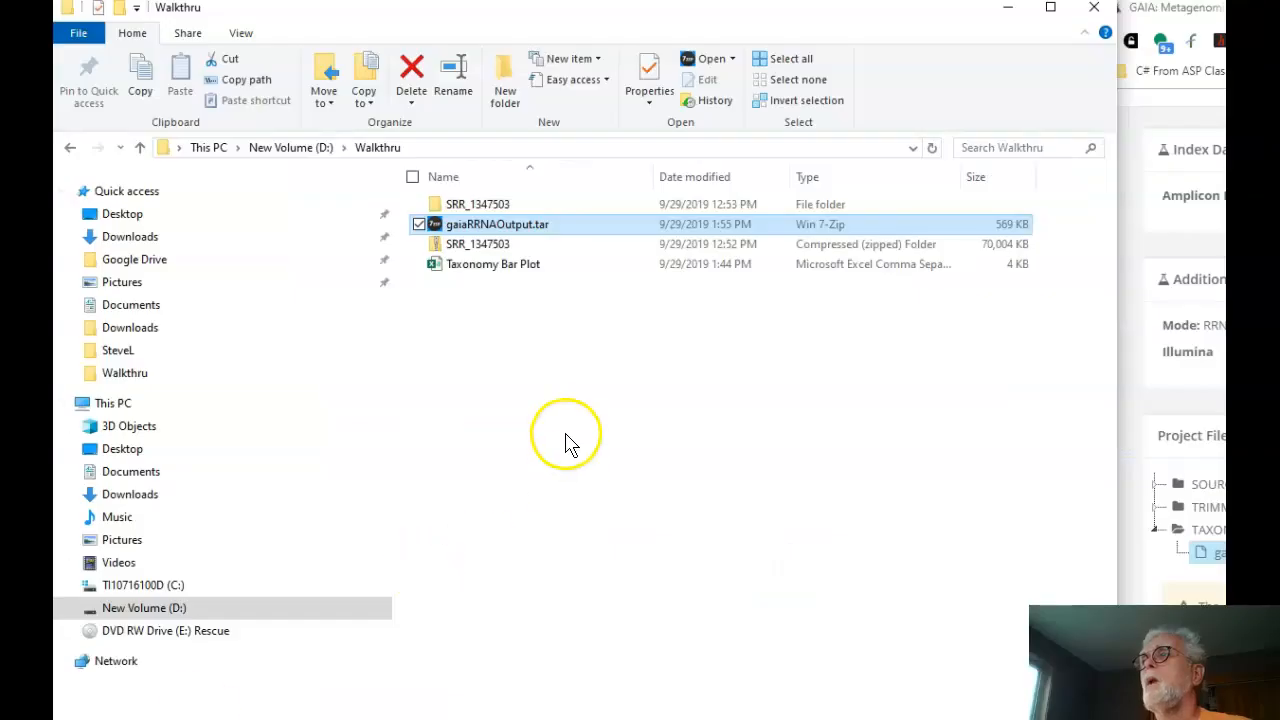
Switch to File Explorer and open the gaiaRRNAOutput.tar archive from the Walkthru folder in Win 7-Zip.
click(480, 230)
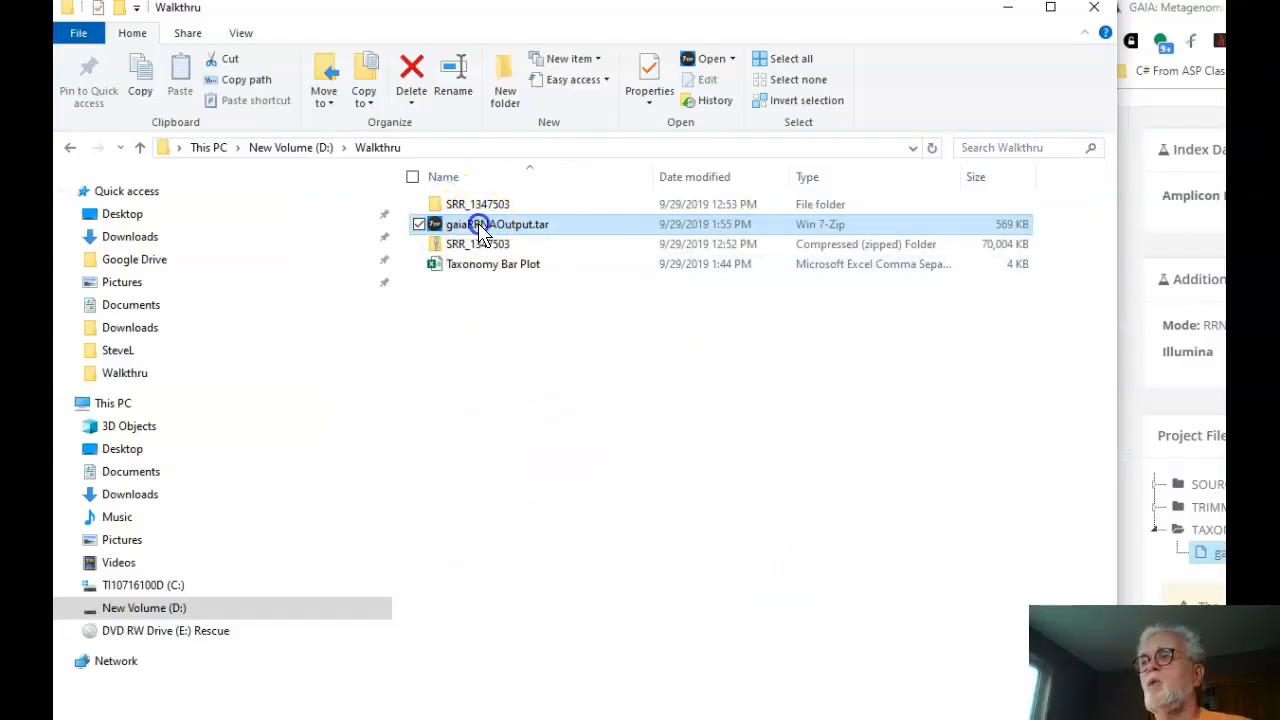
right_click(478, 224)
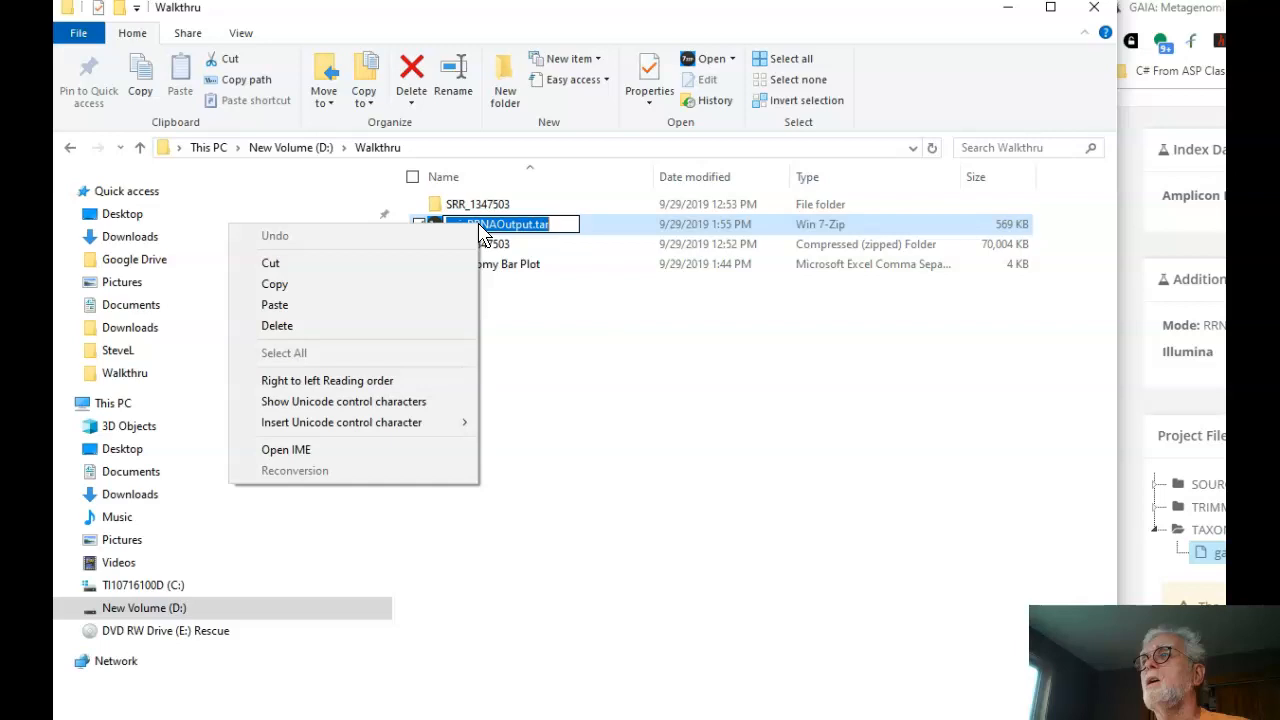
click(636, 368)
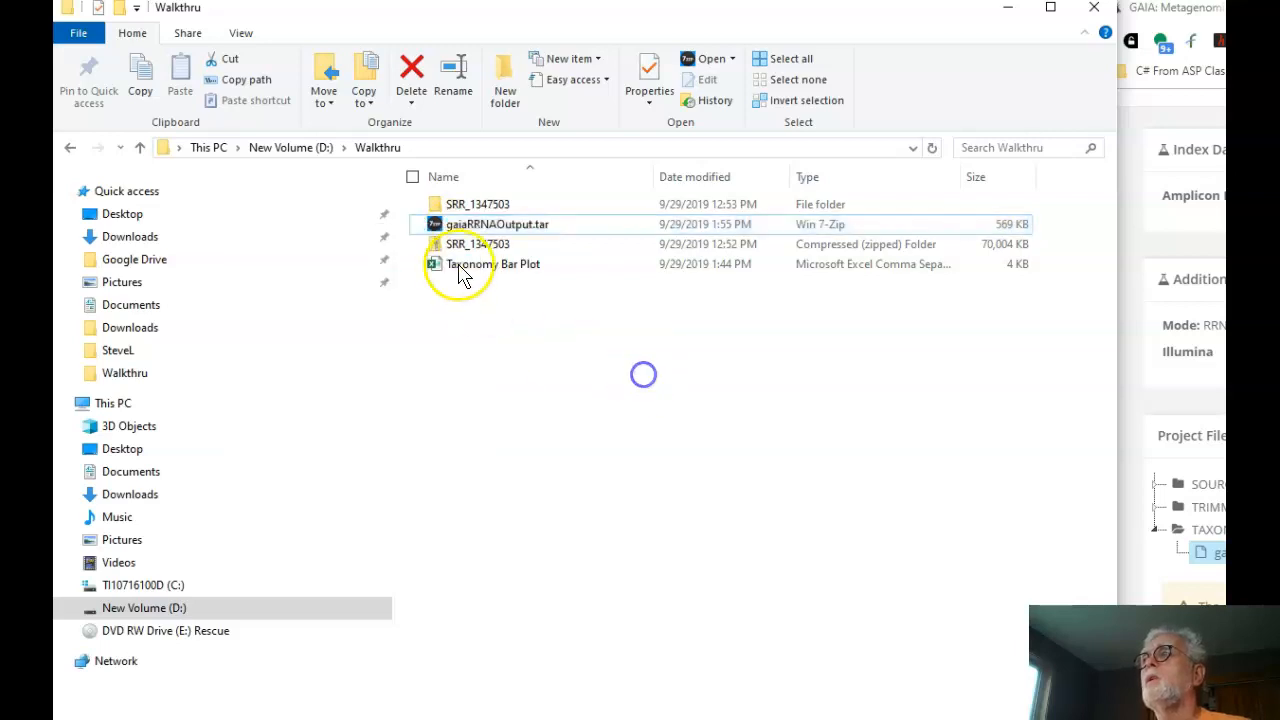
click(438, 225)
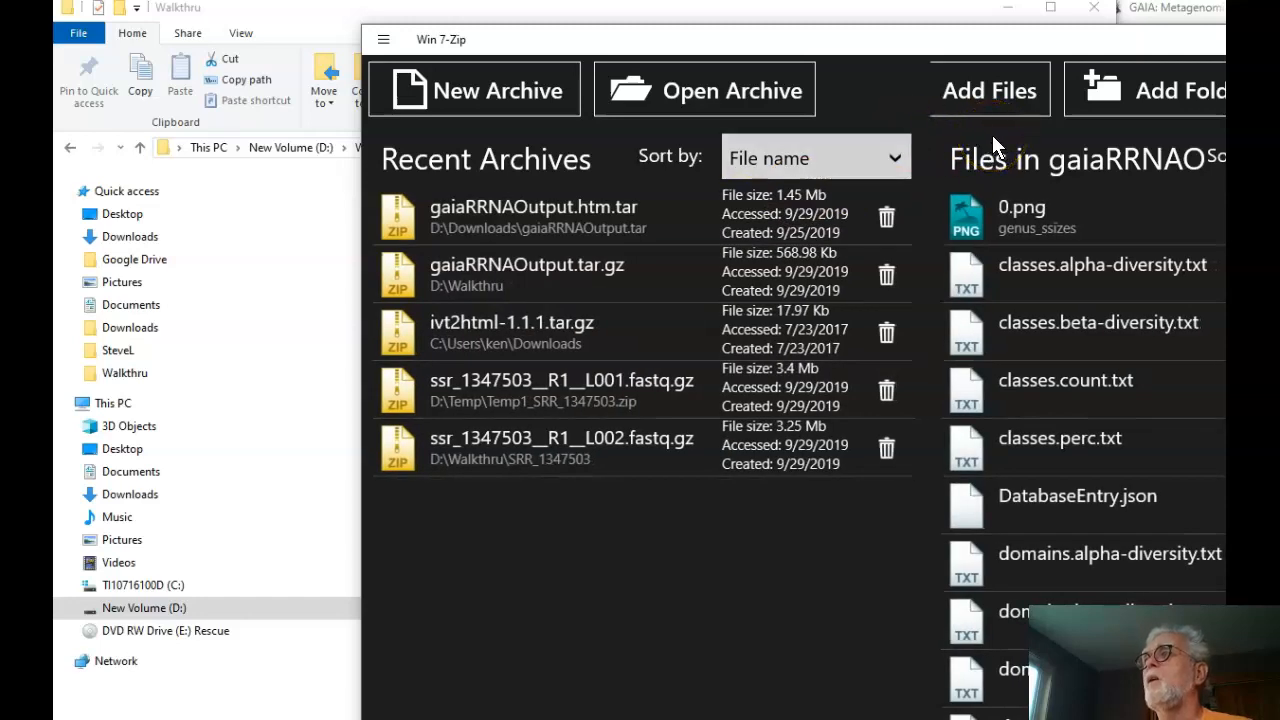
Extract gaiaRRNAOutput.tar.gz into a new folder named Web inside D:\Walkthru, and close the archive program.
click(567, 279)
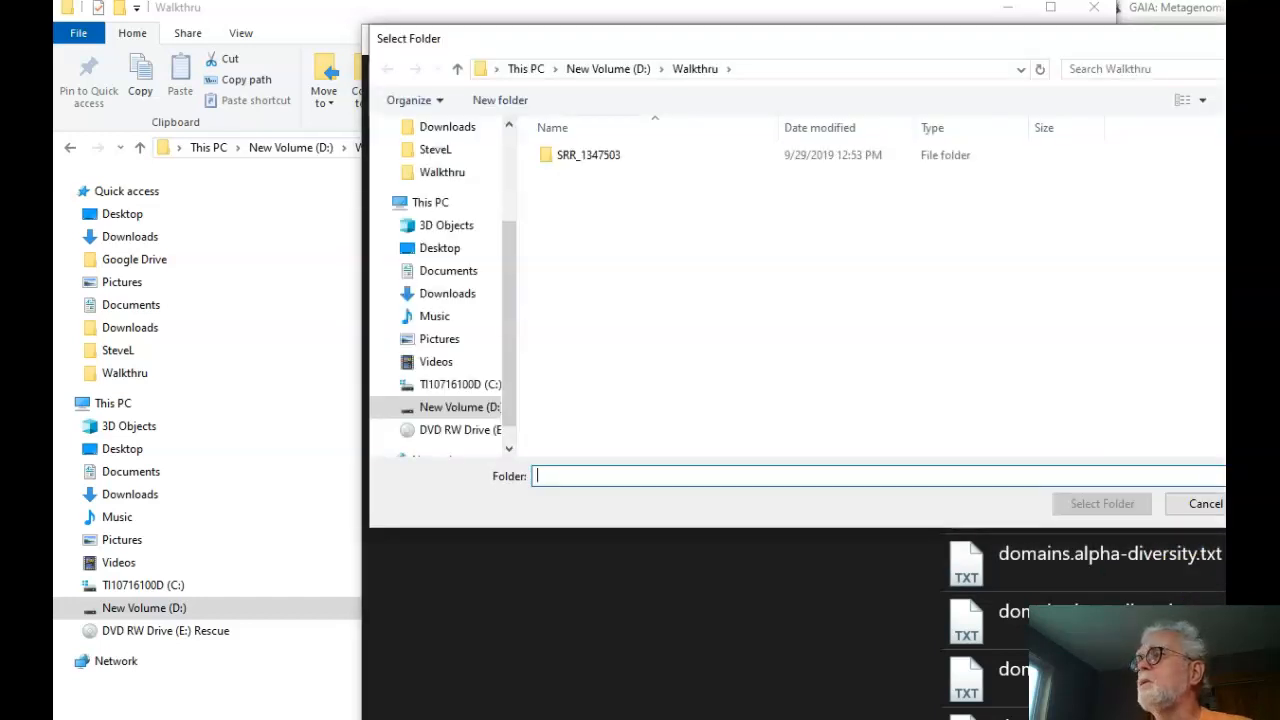
click(539, 475)
text(Web)
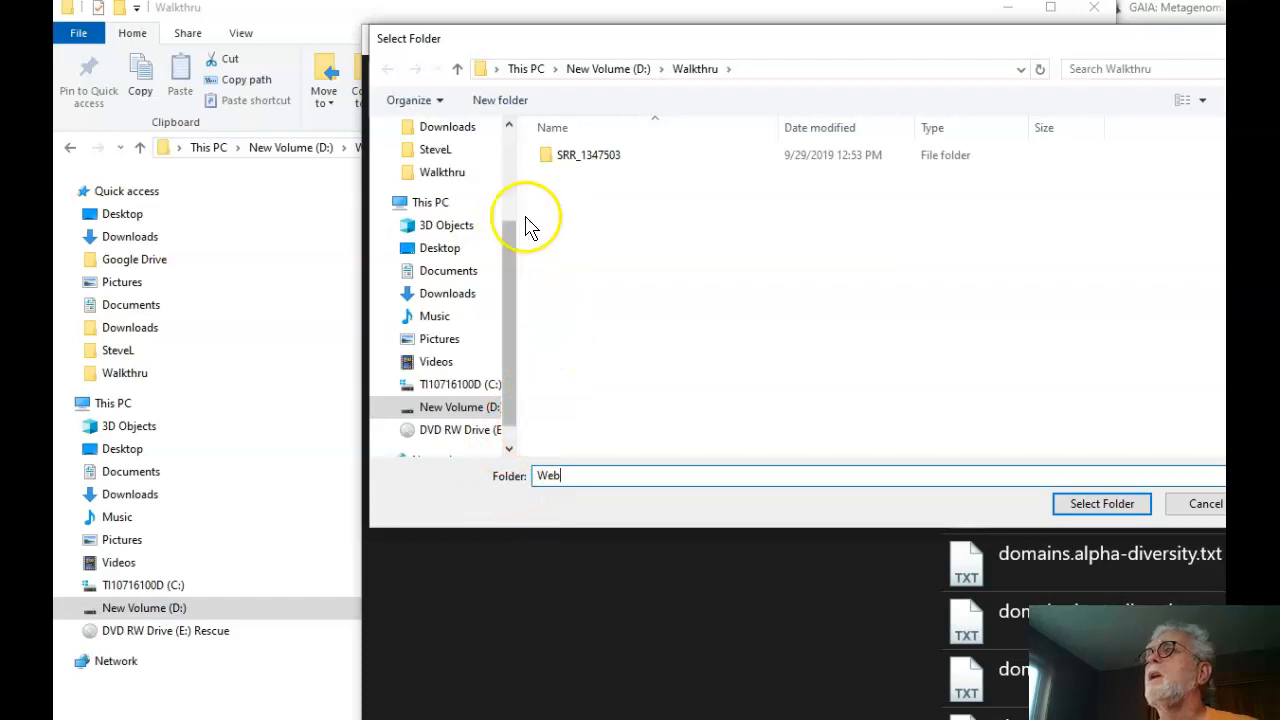
click(503, 102)
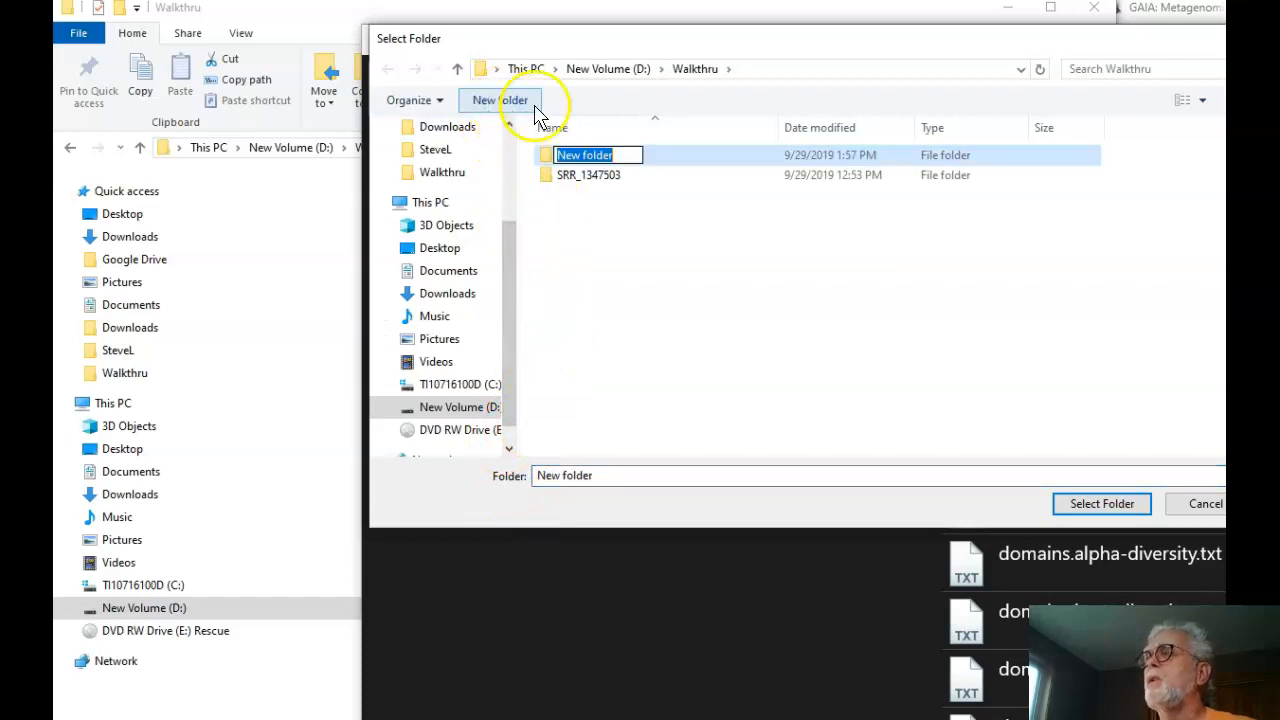
text(Web)
click(610, 224)
click(576, 177)
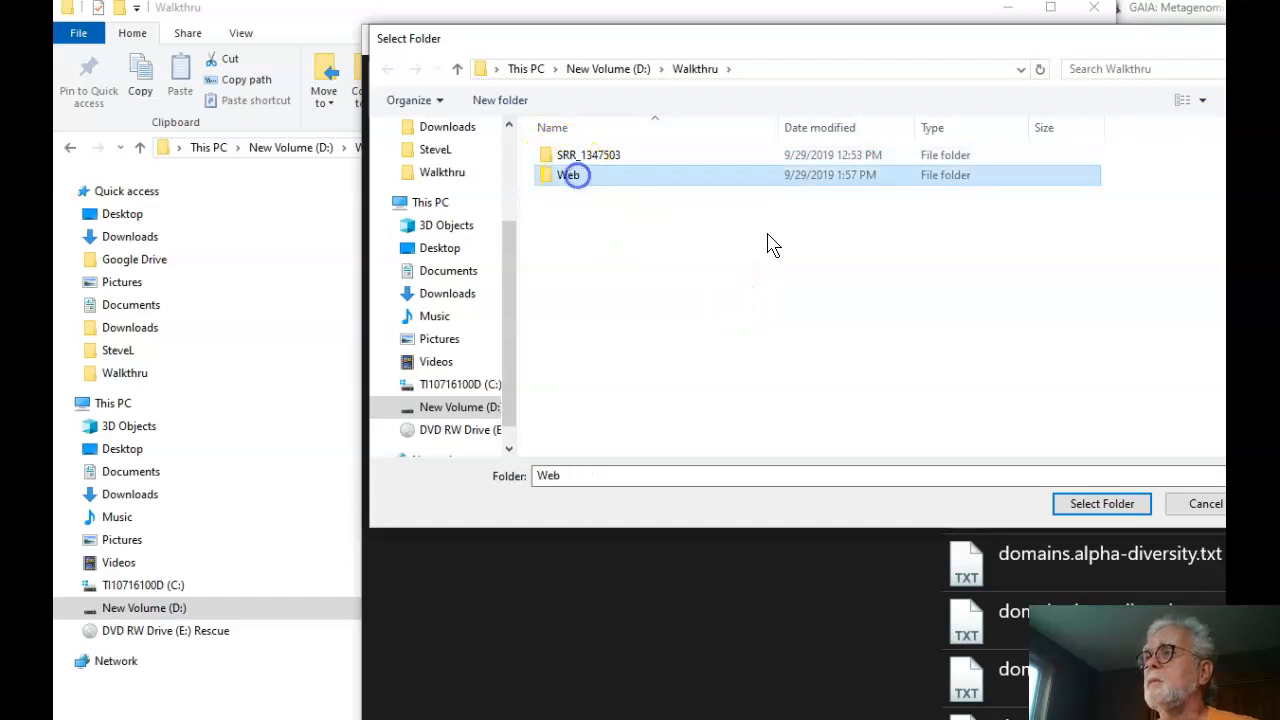
click(1104, 503)
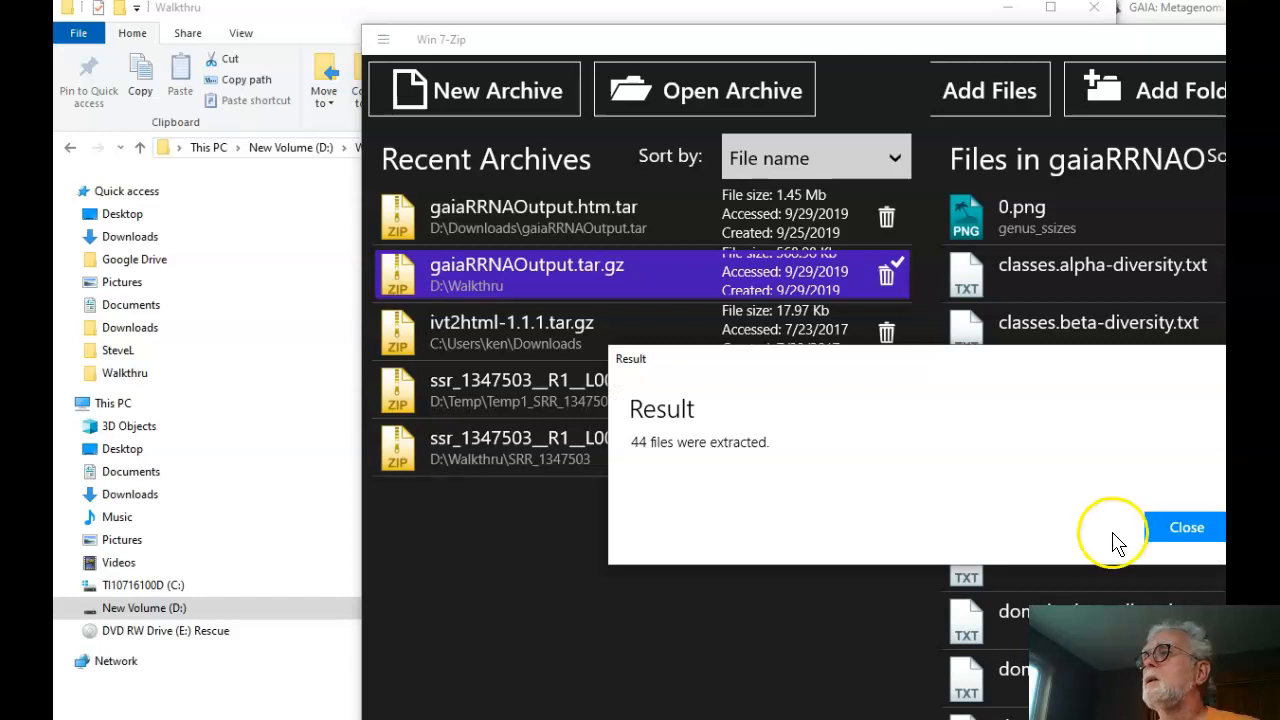
click(1200, 537)
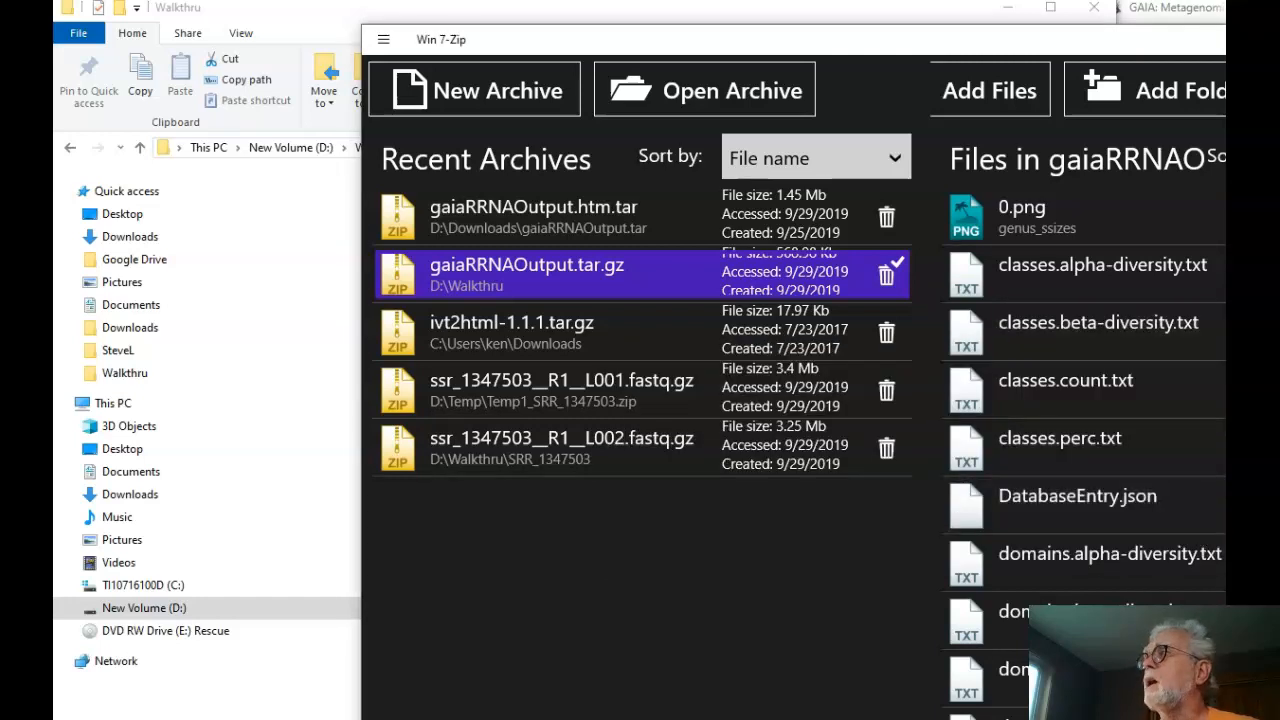
key(alt+F4)
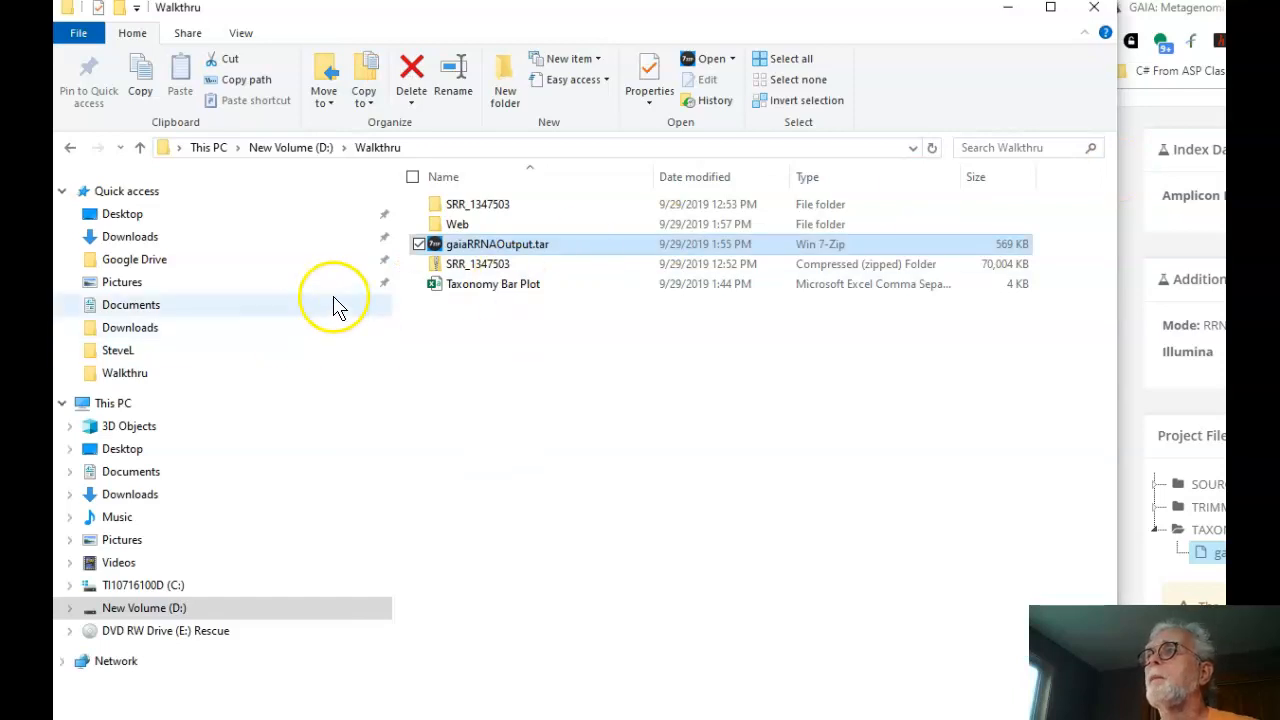
Open the extracted Web folder, look through its text and KRONA HTML files, and select classes.count.
double_click(450, 223)
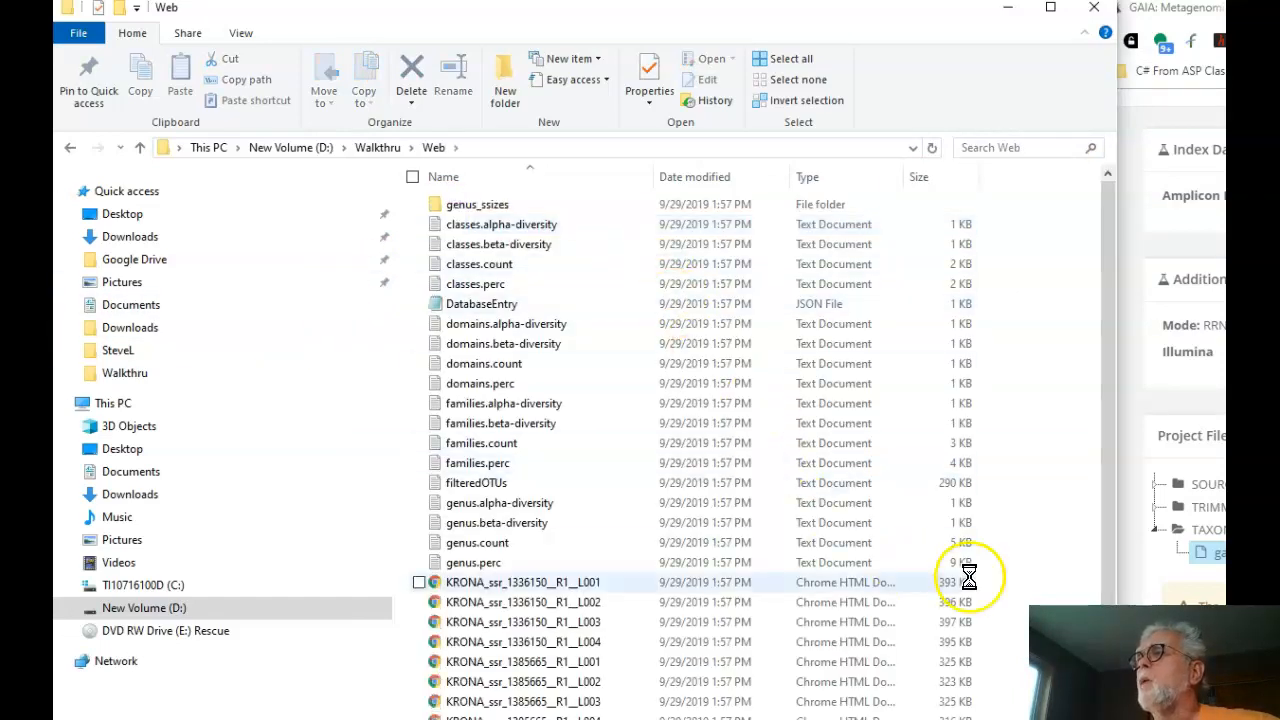
scroll(894, 509, down, 2)
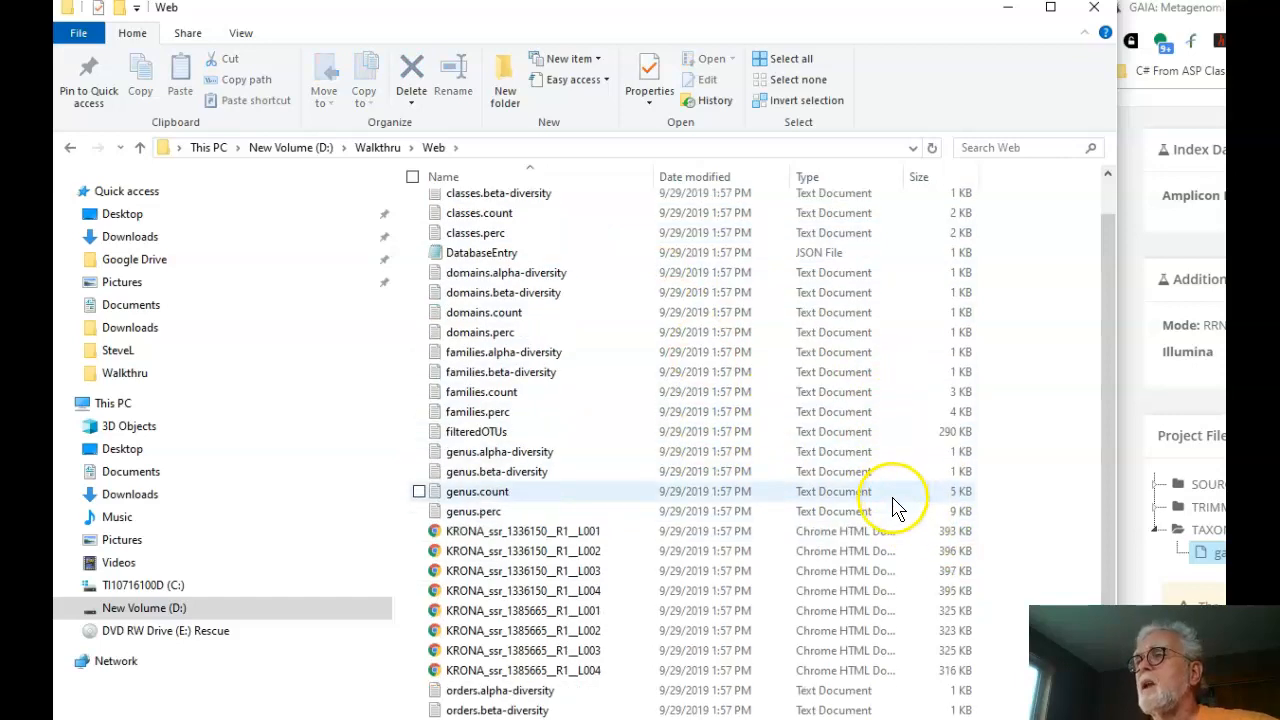
scroll(880, 487, down, 2)
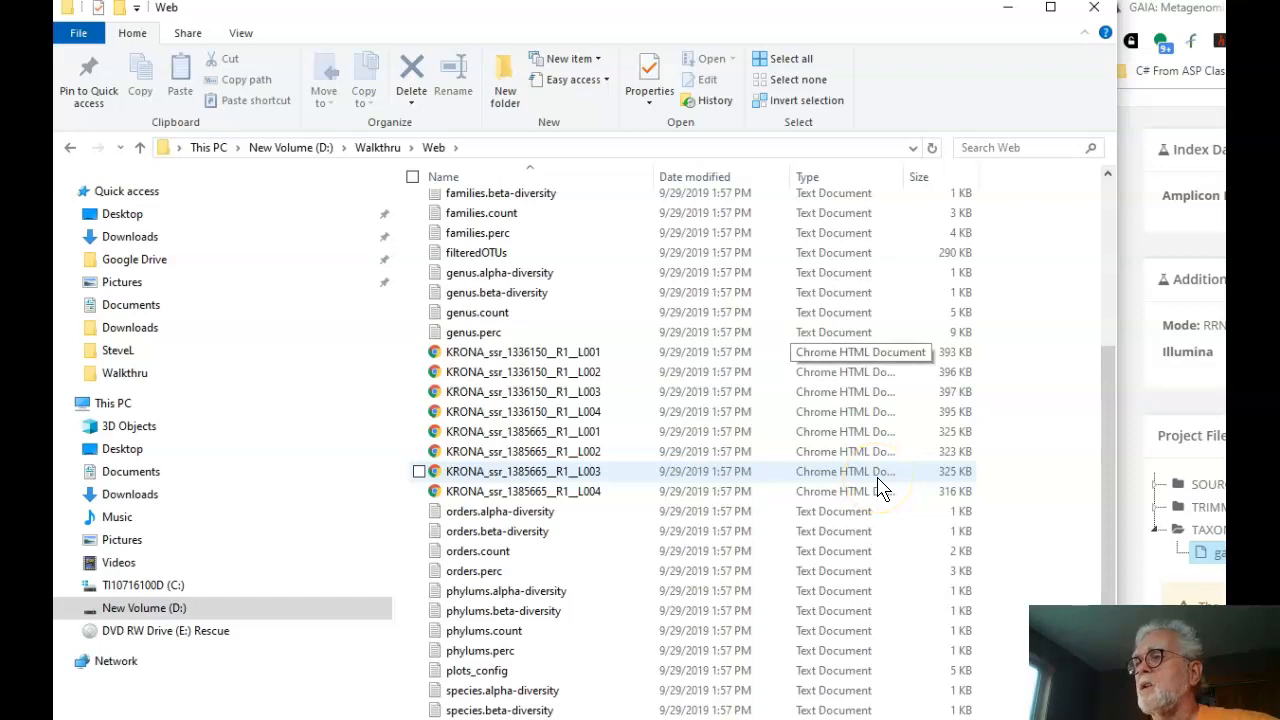
scroll(880, 487, up, 4)
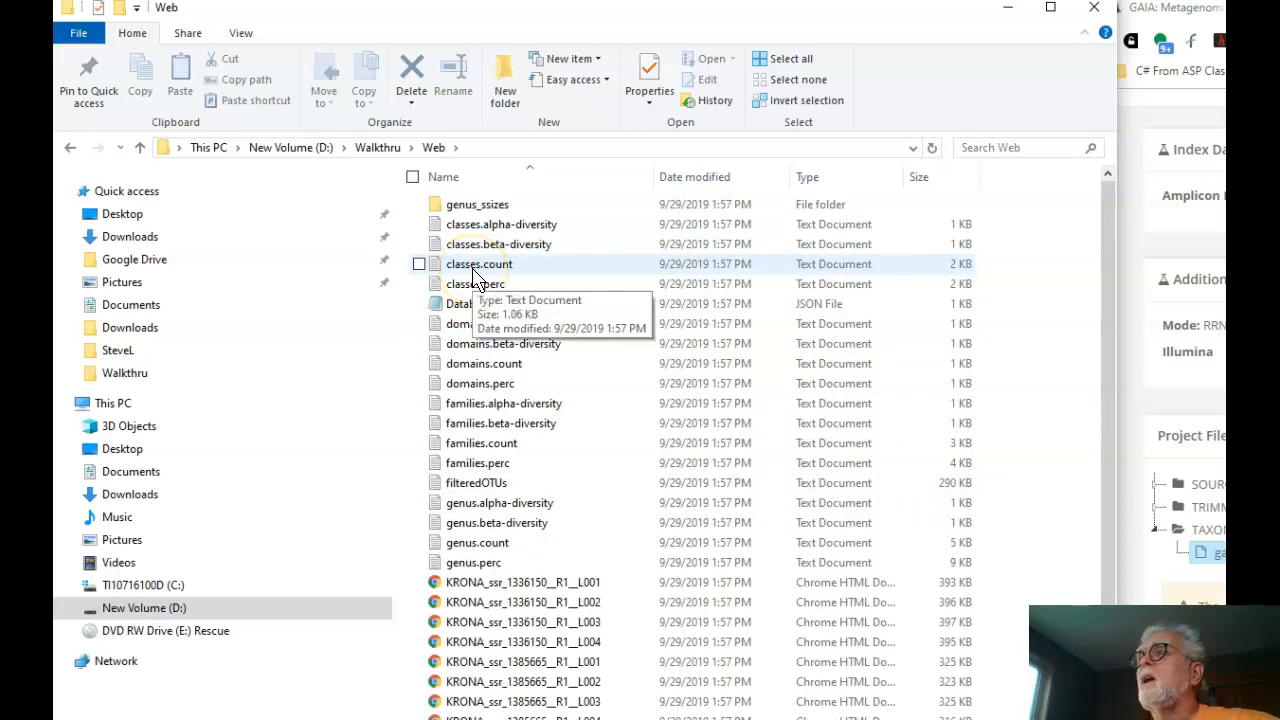
click(475, 275)
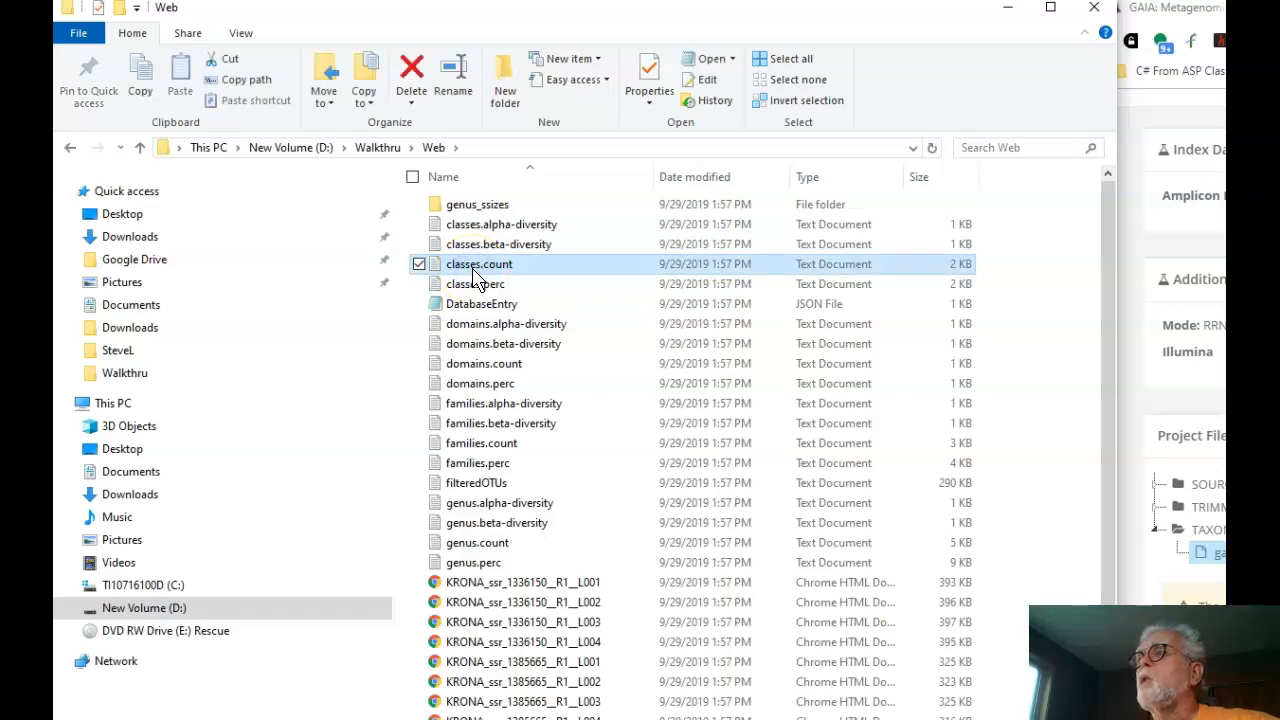
right_click(476, 279)
click(415, 393)
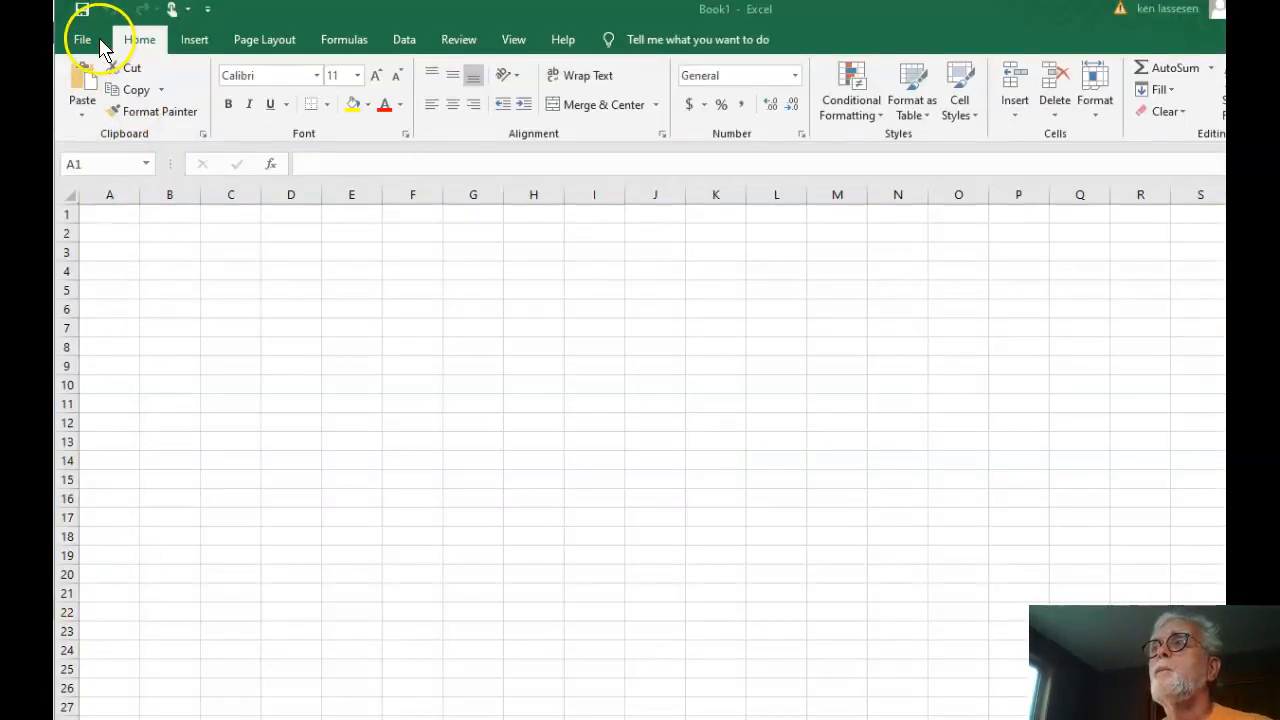
Switch to Excel and browse to the Walkthru\Web folder on New Volume (D:) for a file to open.
click(98, 46)
click(90, 44)
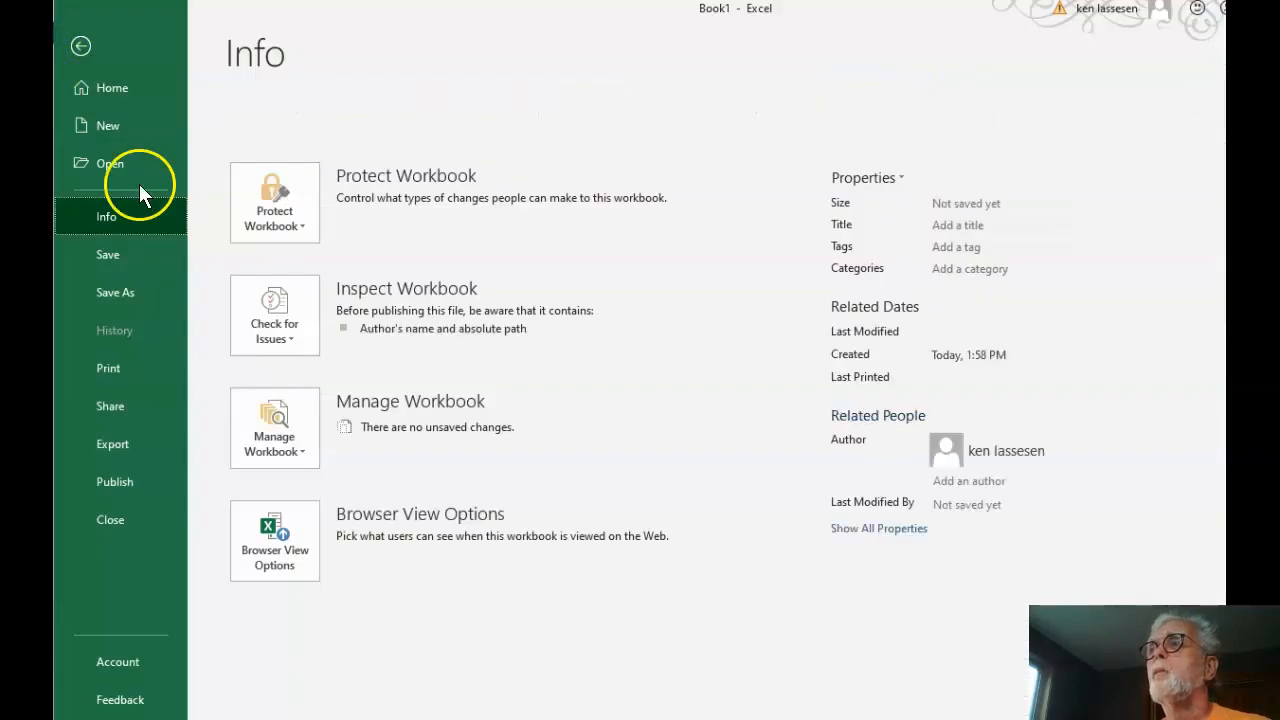
click(146, 172)
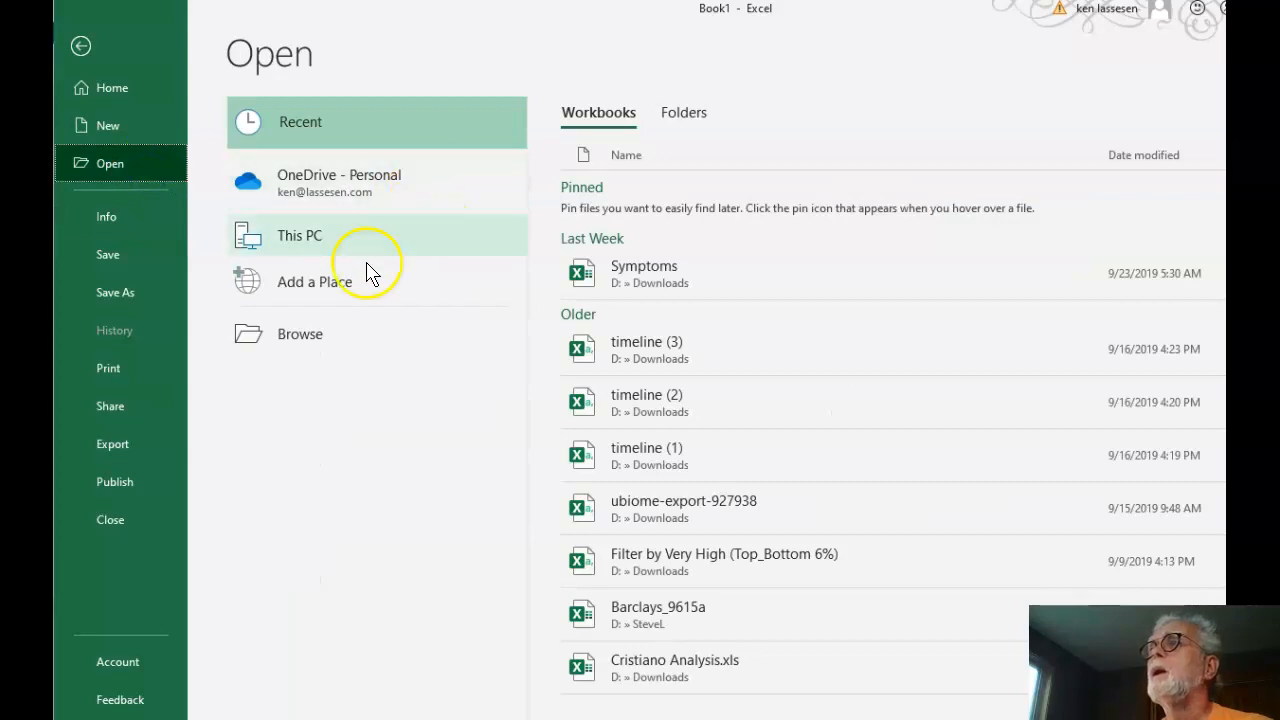
click(314, 243)
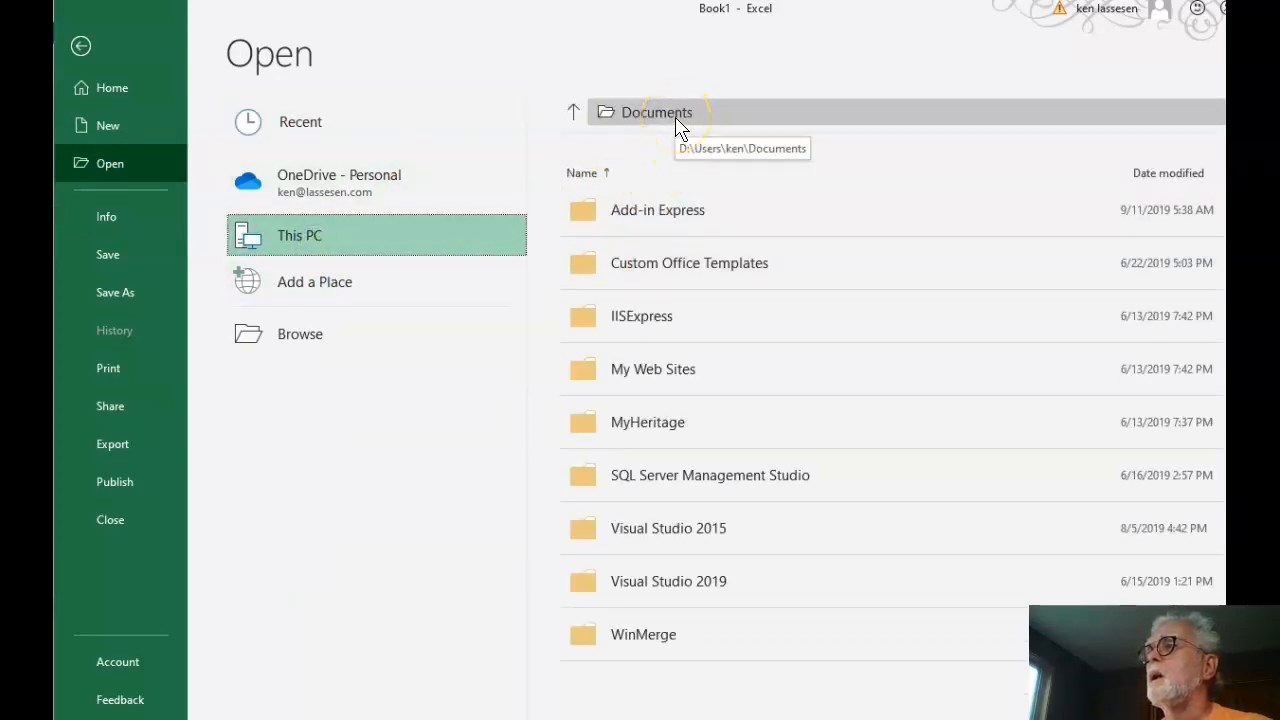
click(326, 343)
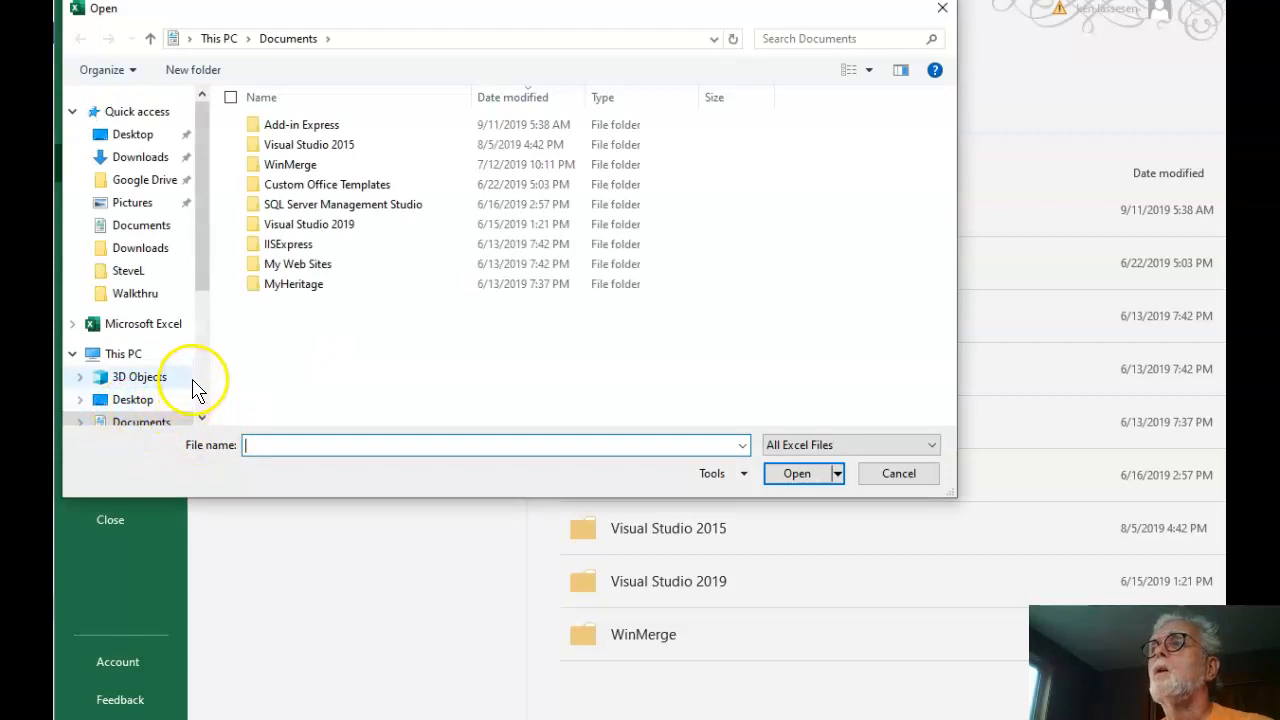
scroll(195, 378, down, 3)
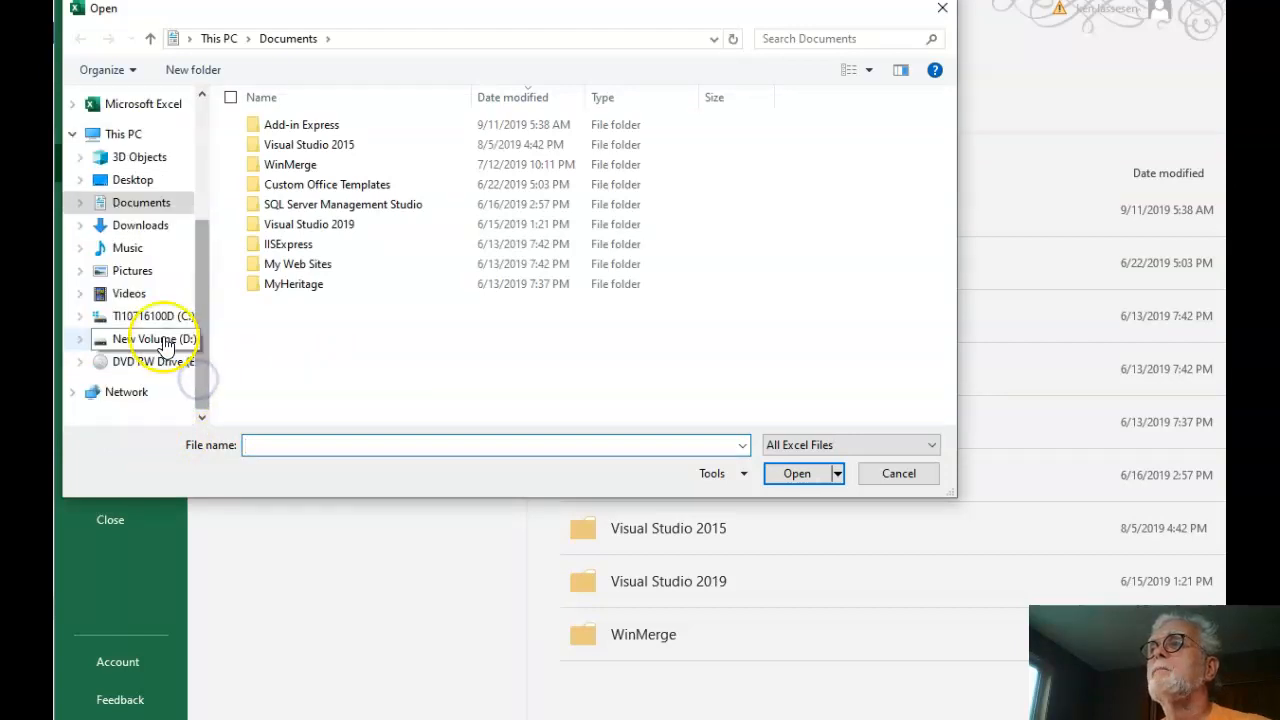
click(168, 340)
scroll(329, 300, down, 10)
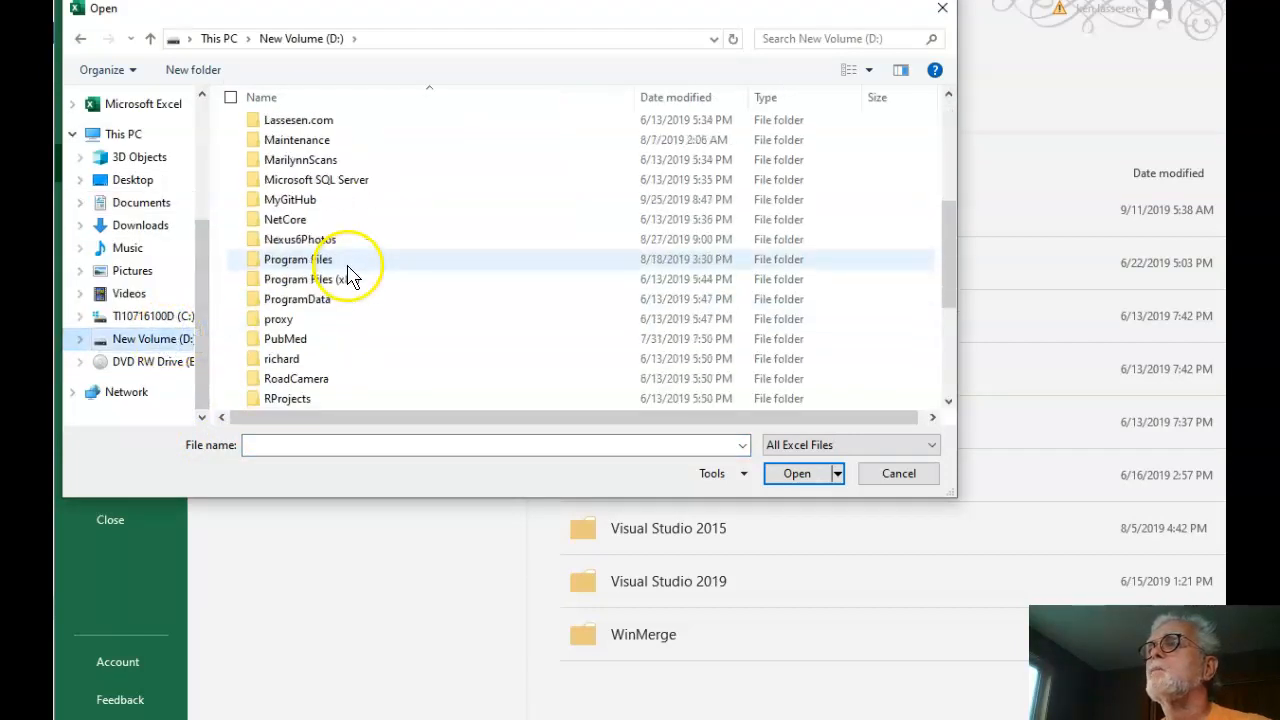
scroll(362, 372, up, 1)
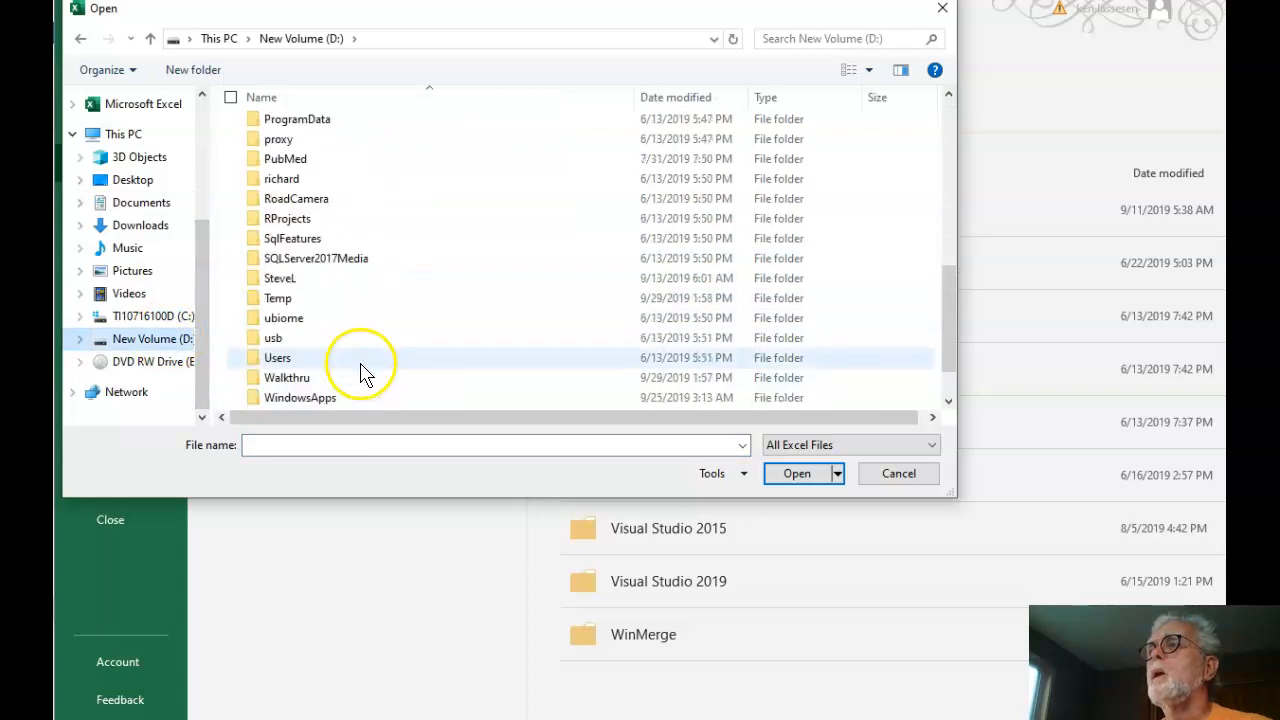
double_click(302, 375)
click(278, 148)
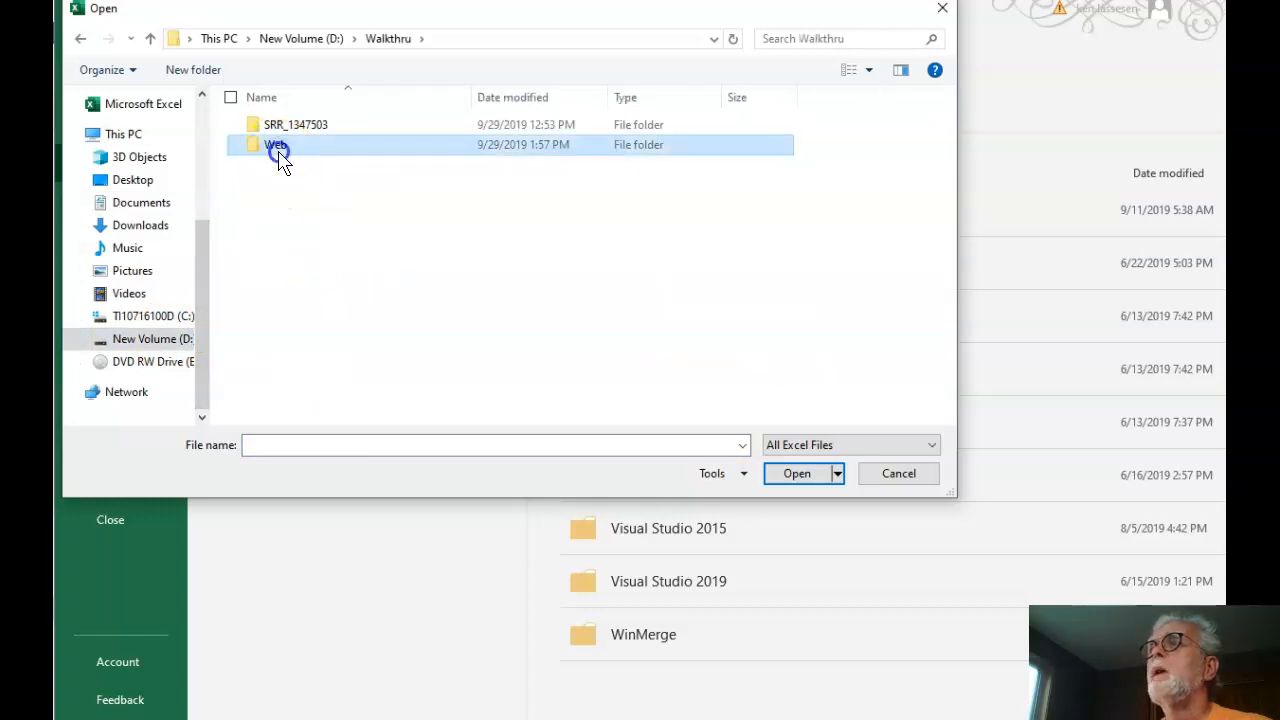
double_click(278, 148)
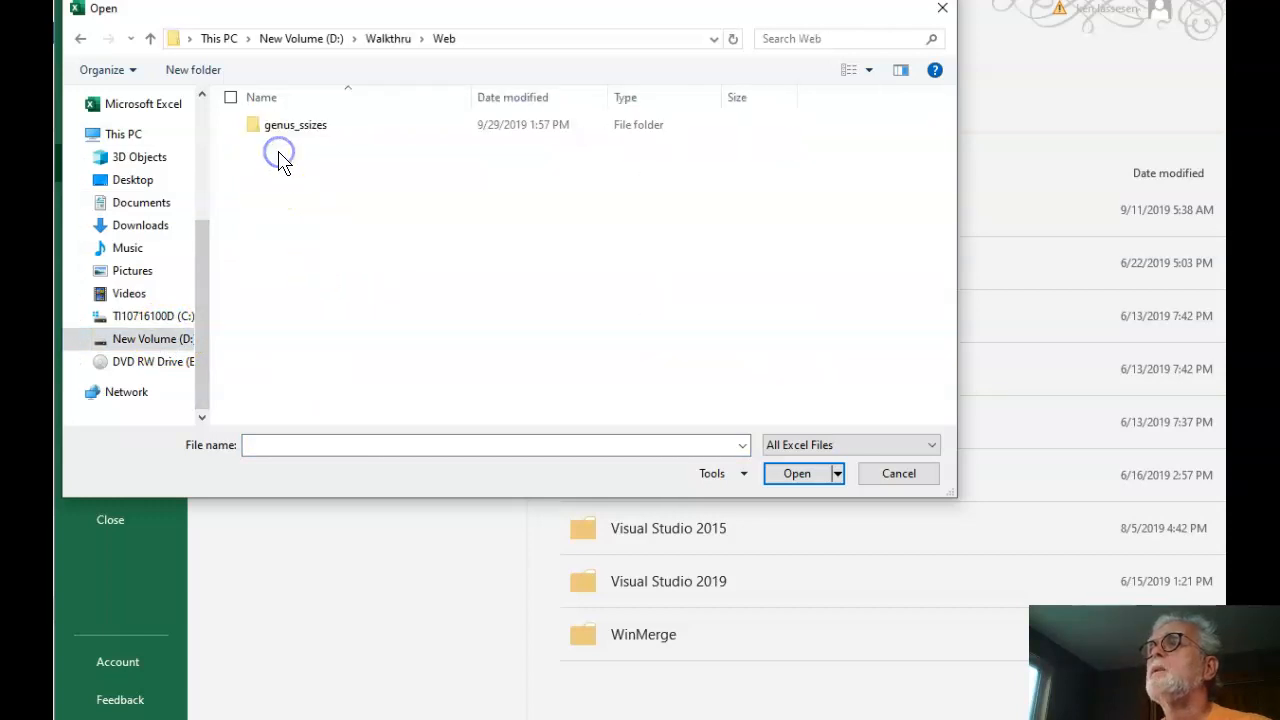
Import classes.count from the Web folder as tab-delimited text, and widen columns A and B.
click(840, 452)
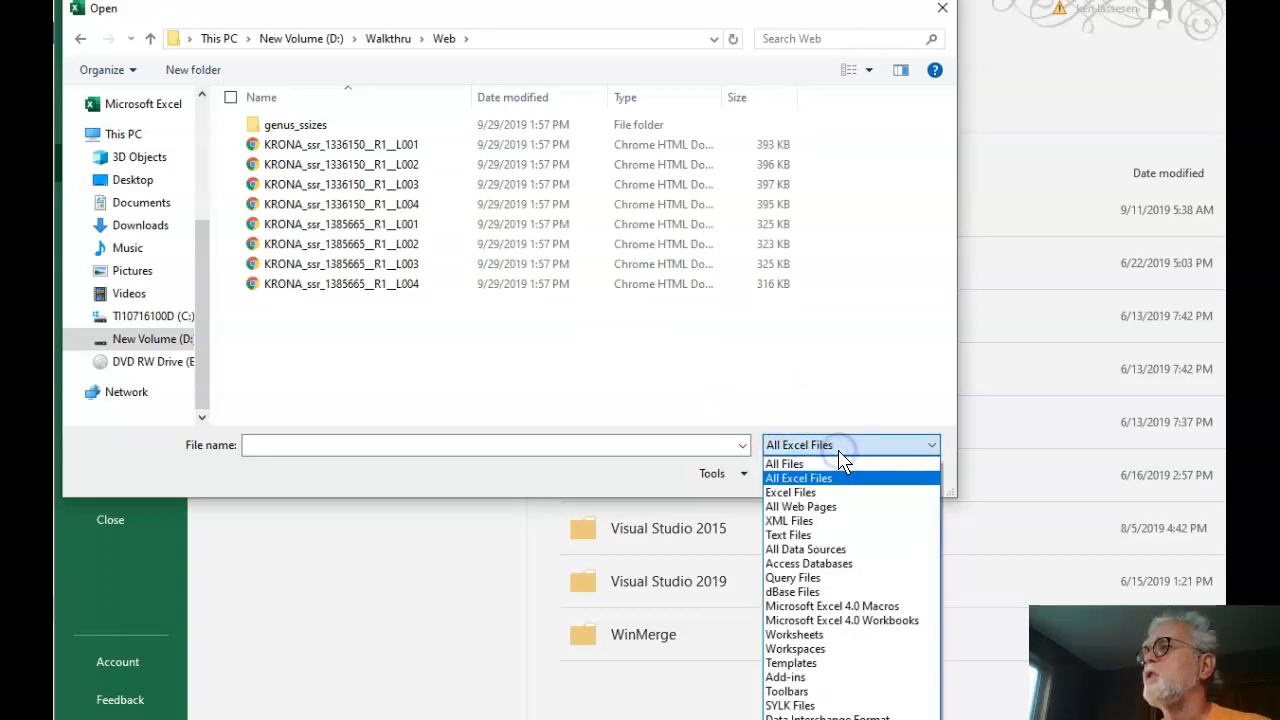
click(840, 536)
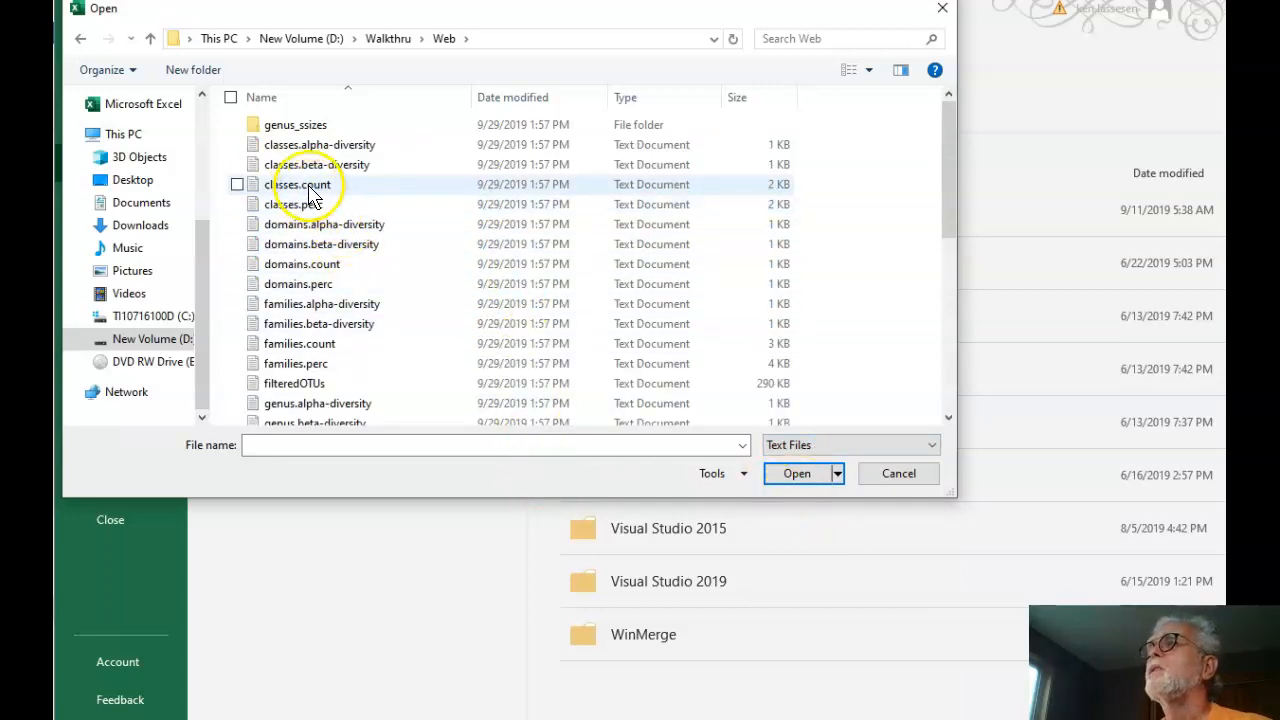
double_click(310, 188)
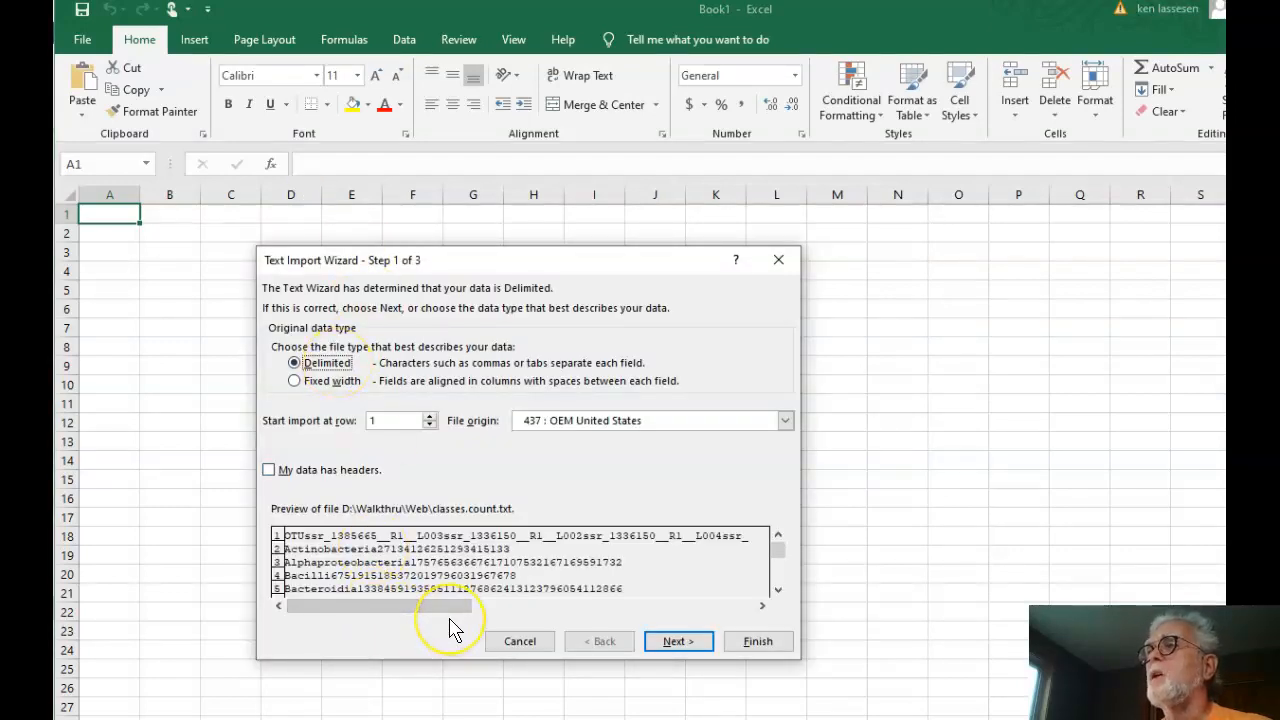
click(677, 641)
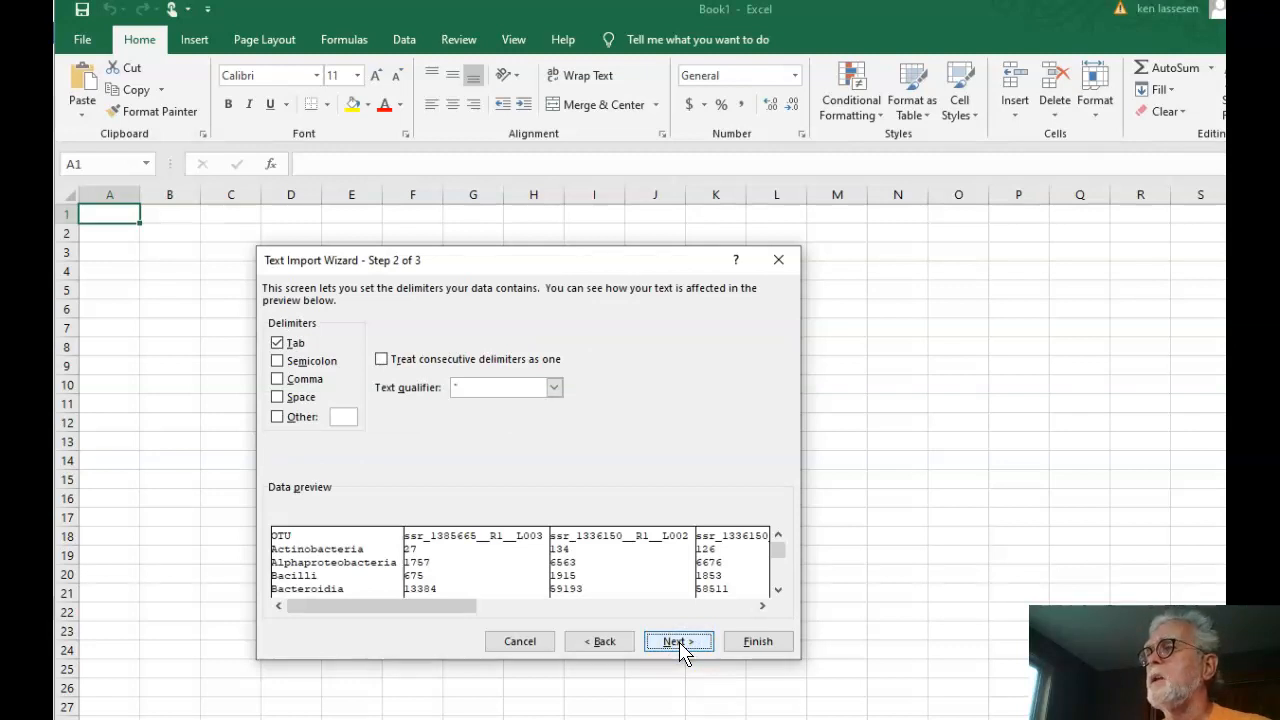
click(677, 641)
click(757, 645)
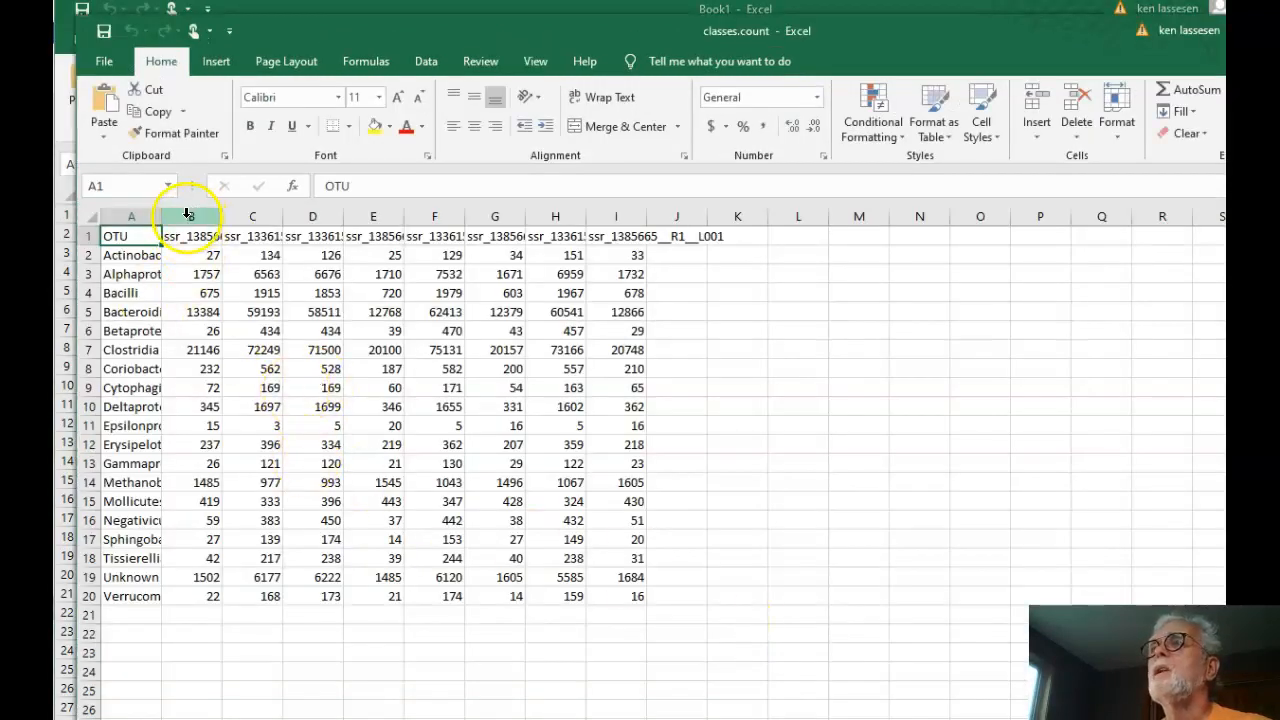
drag(162, 214, 421, 218)
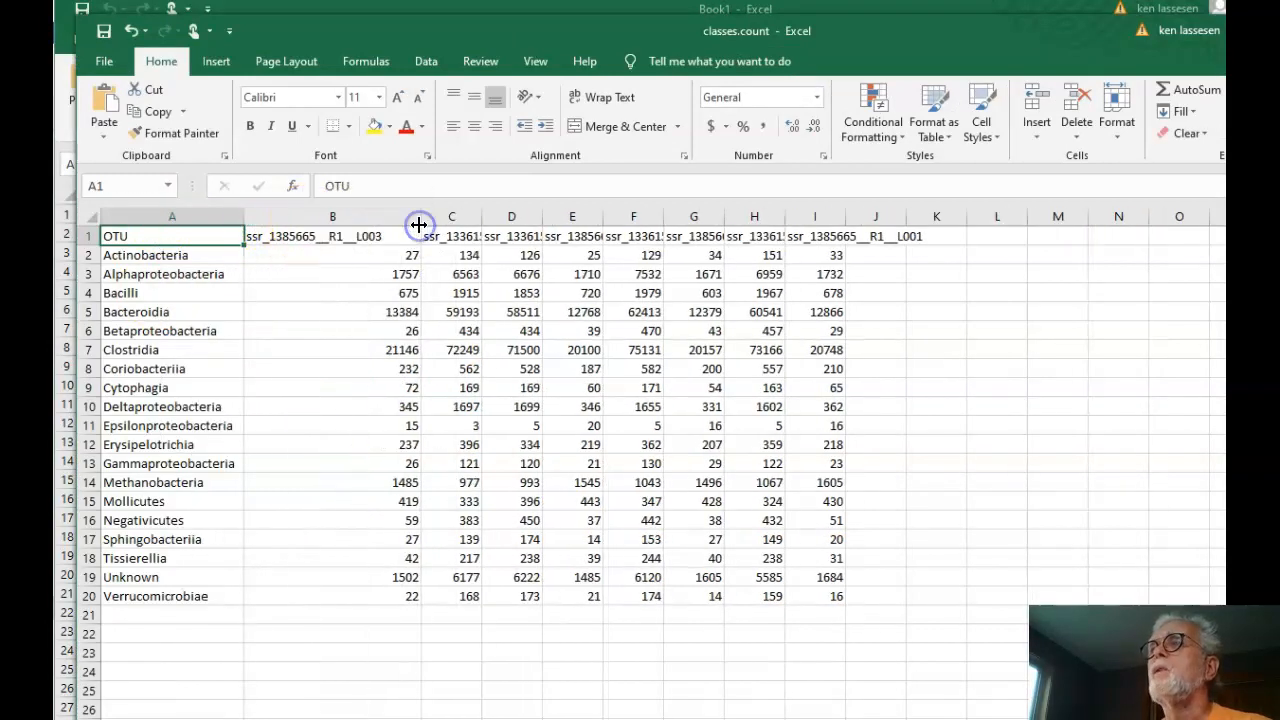
Total the first sample column in cell B21 with =SUM(B2:B20).
click(261, 614)
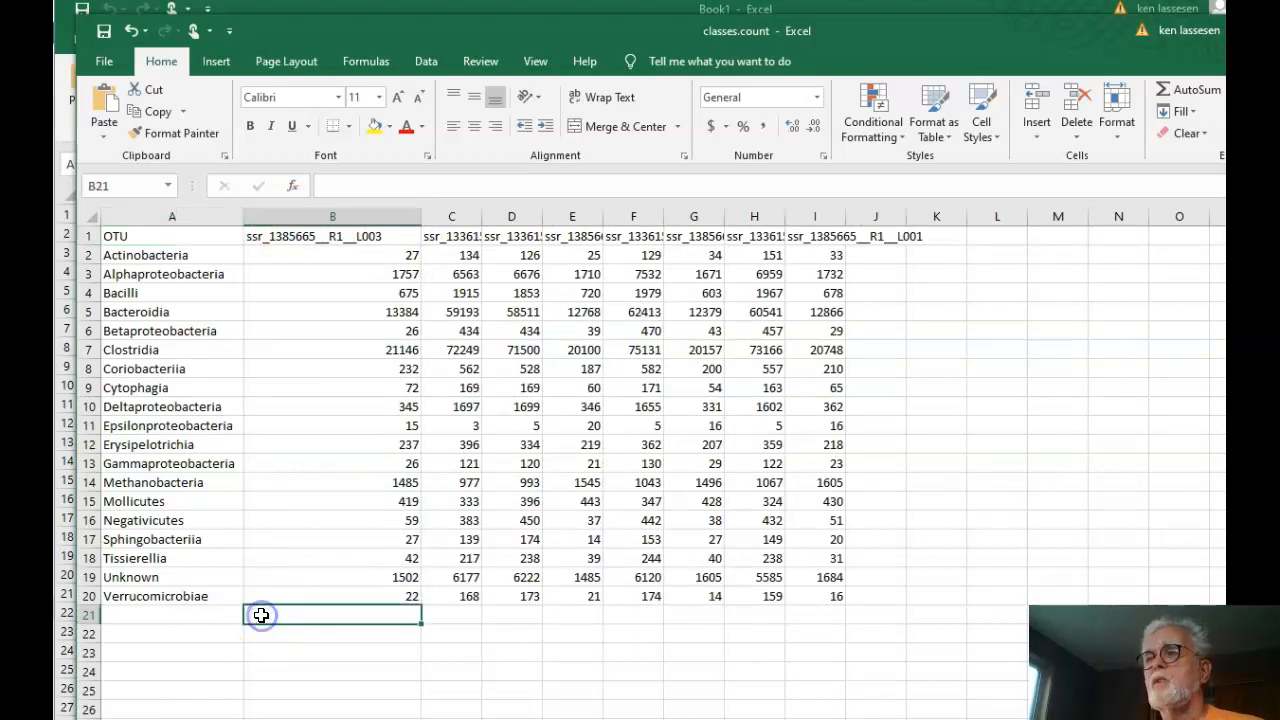
text(=sum*)
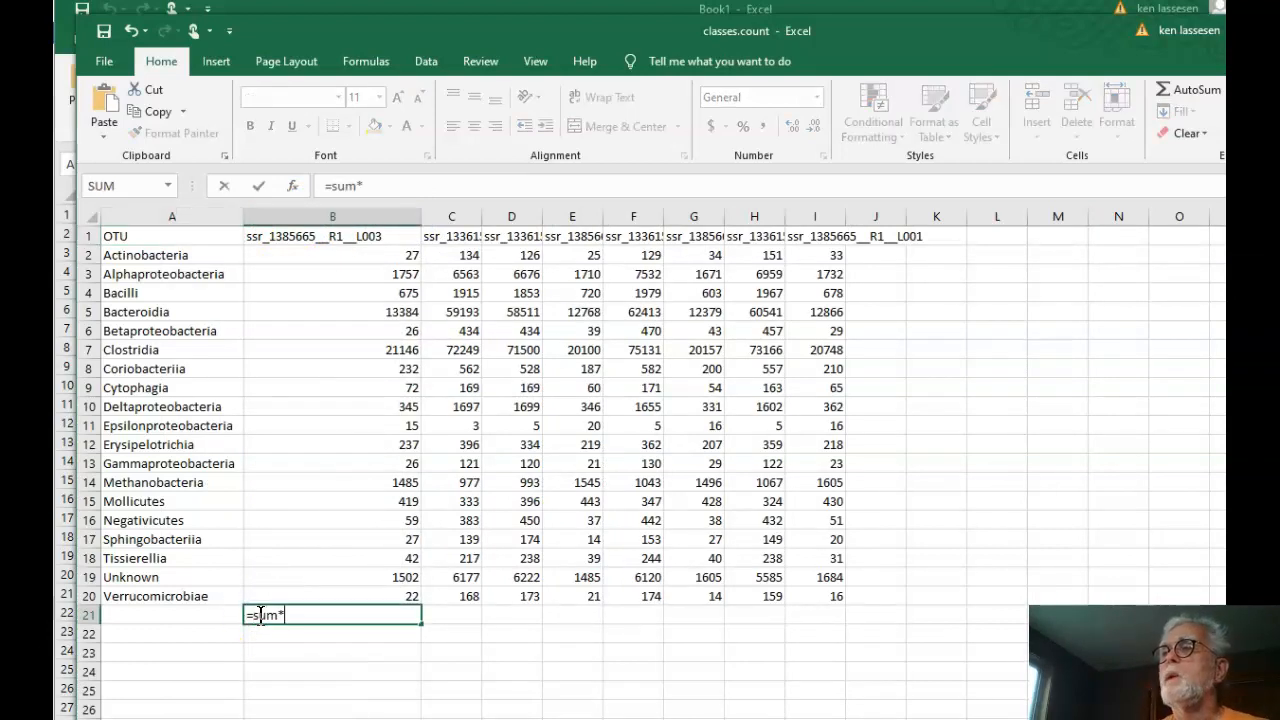
key(BackSpace)
text(()
key(Up)
key(shift+Up)
key(shift+Up)
key(shift+Up)
key(shift+Up)
key(shift+Up)
key(shift+Up)
key(shift+Up)
key(shift+Up)
key(shift+Up)
key(shift+Up)
key(shift+Up)
key(shift+Up)
key(shift+Up)
key(shift+Up)
key(shift+Up)
key(shift+Up)
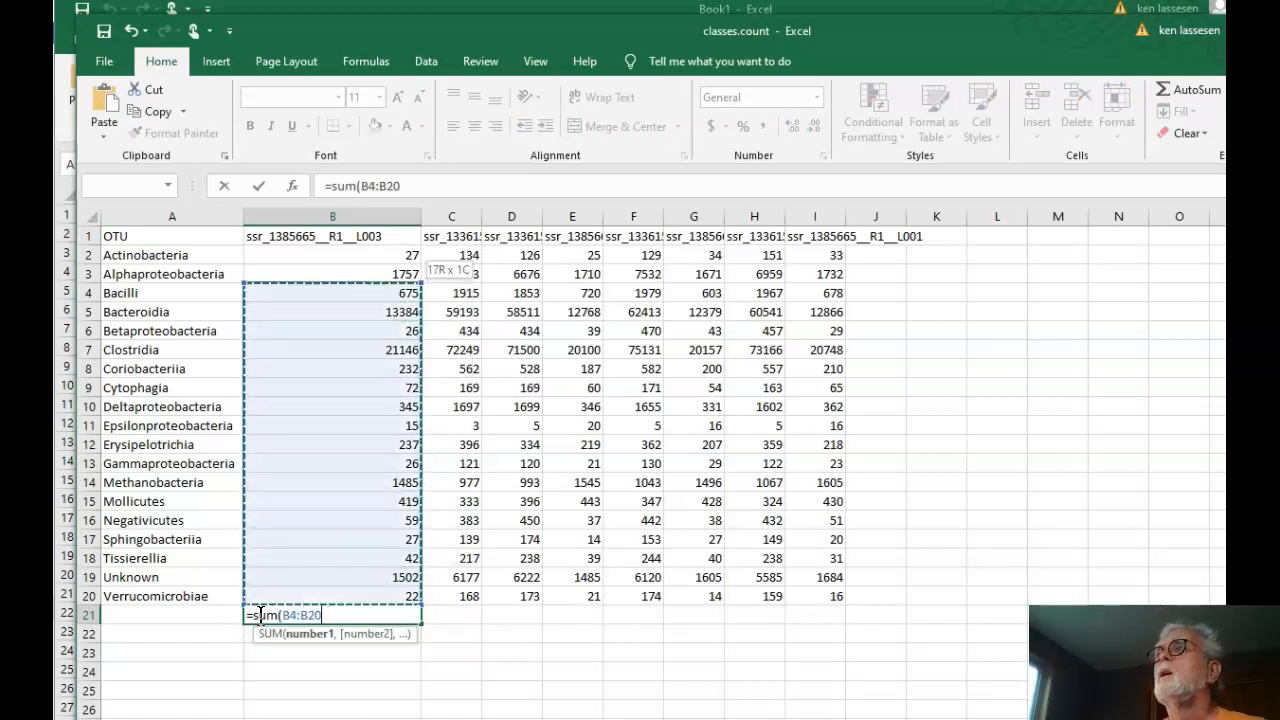
key(shift+Up)
key(shift+Up)
text())
key(Return)
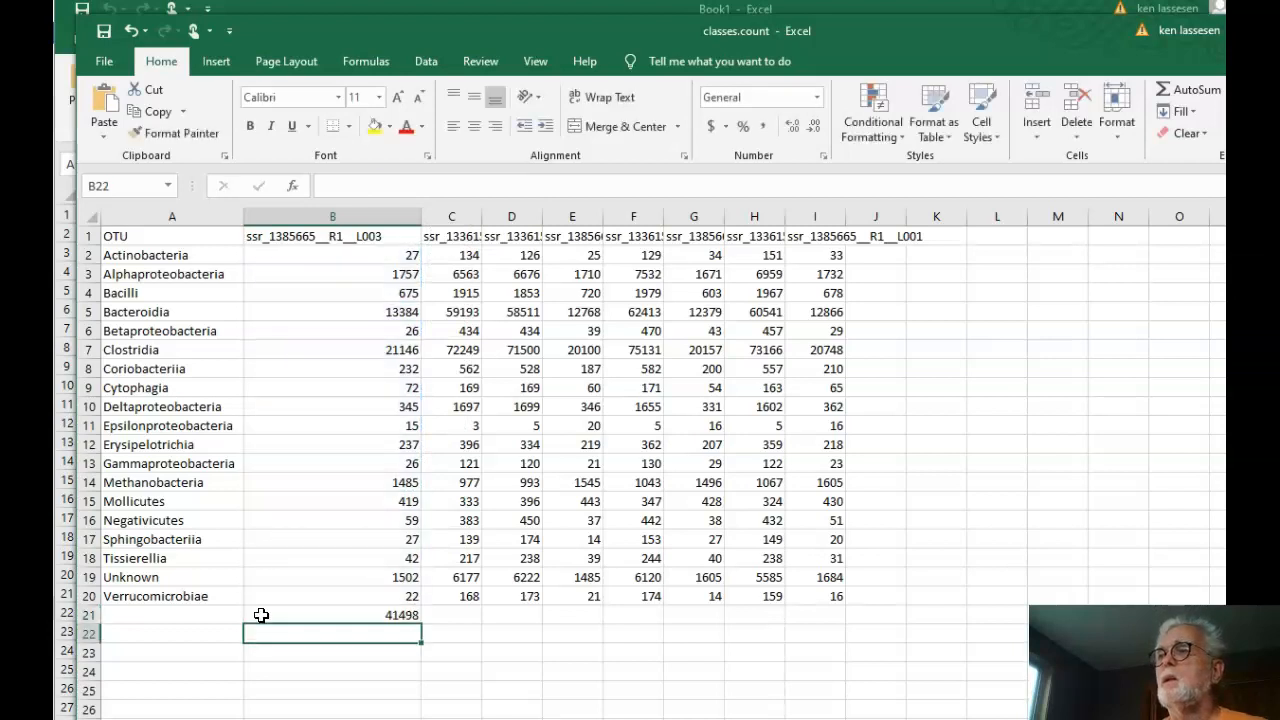
Copy the column total formula from B21 across to cells C21 through I21.
click(261, 615)
key(ctrl+c)
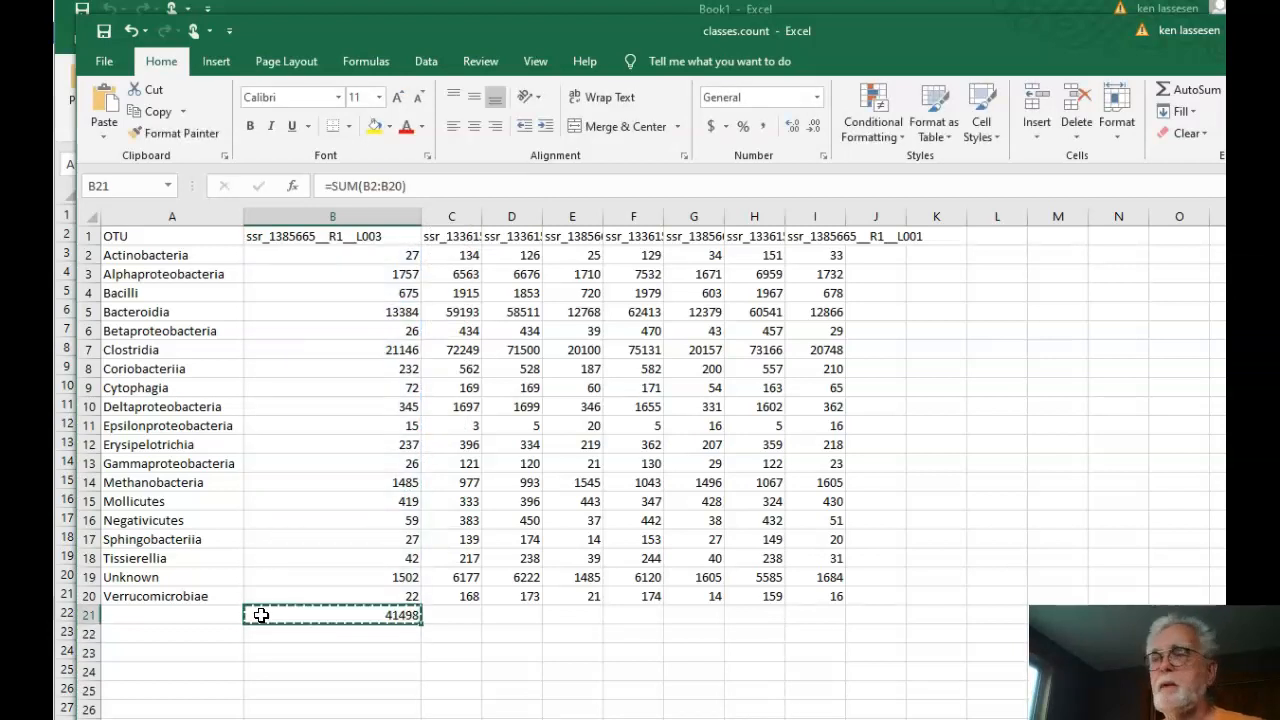
key(Right)
key(ctrl+v)
key(Right)
key(ctrl+v)
key(Right)
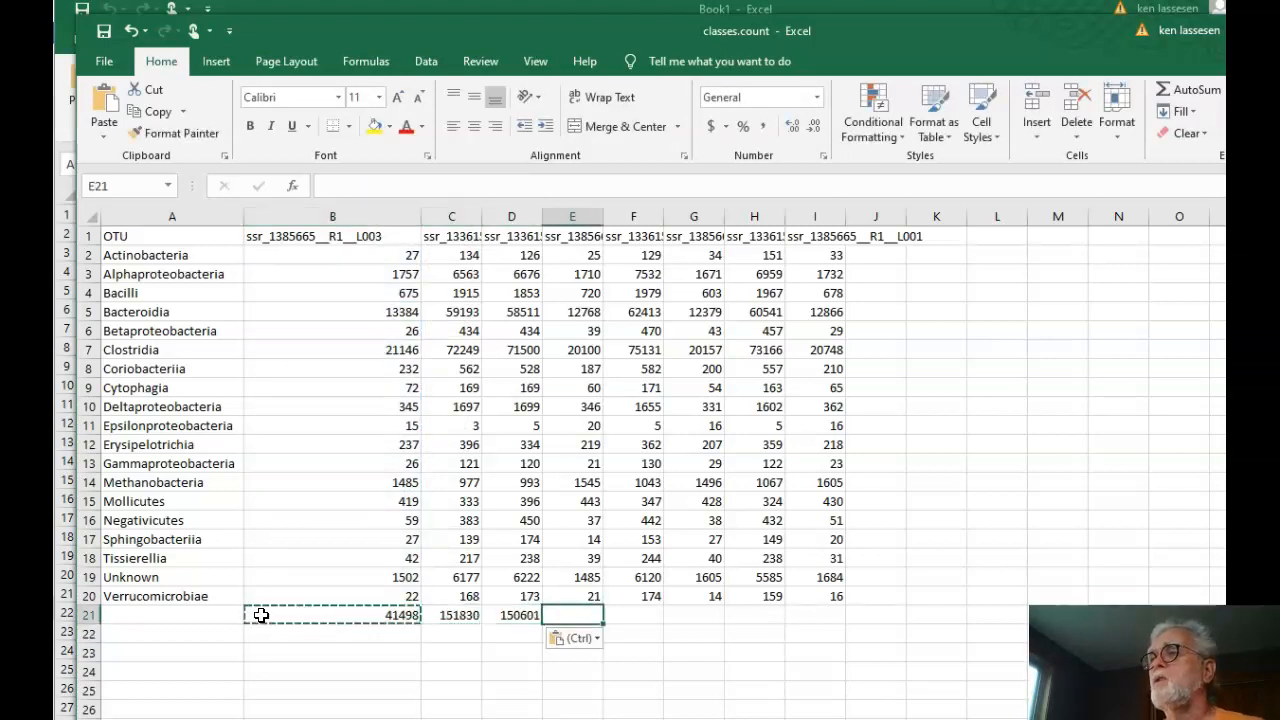
key(ctrl+v)
key(Right)
key(ctrl+v)
key(Right)
key(ctrl+v)
key(Right)
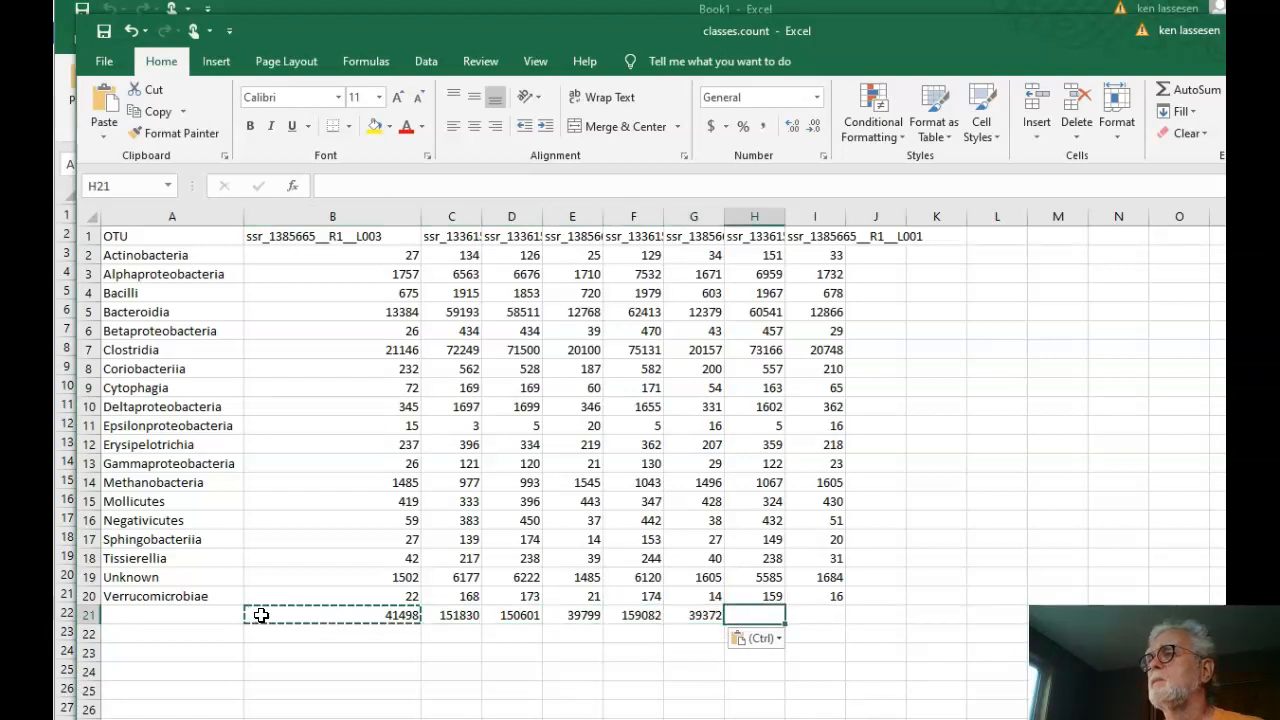
key(ctrl+v)
key(Right)
key(ctrl+v)
key(Right)
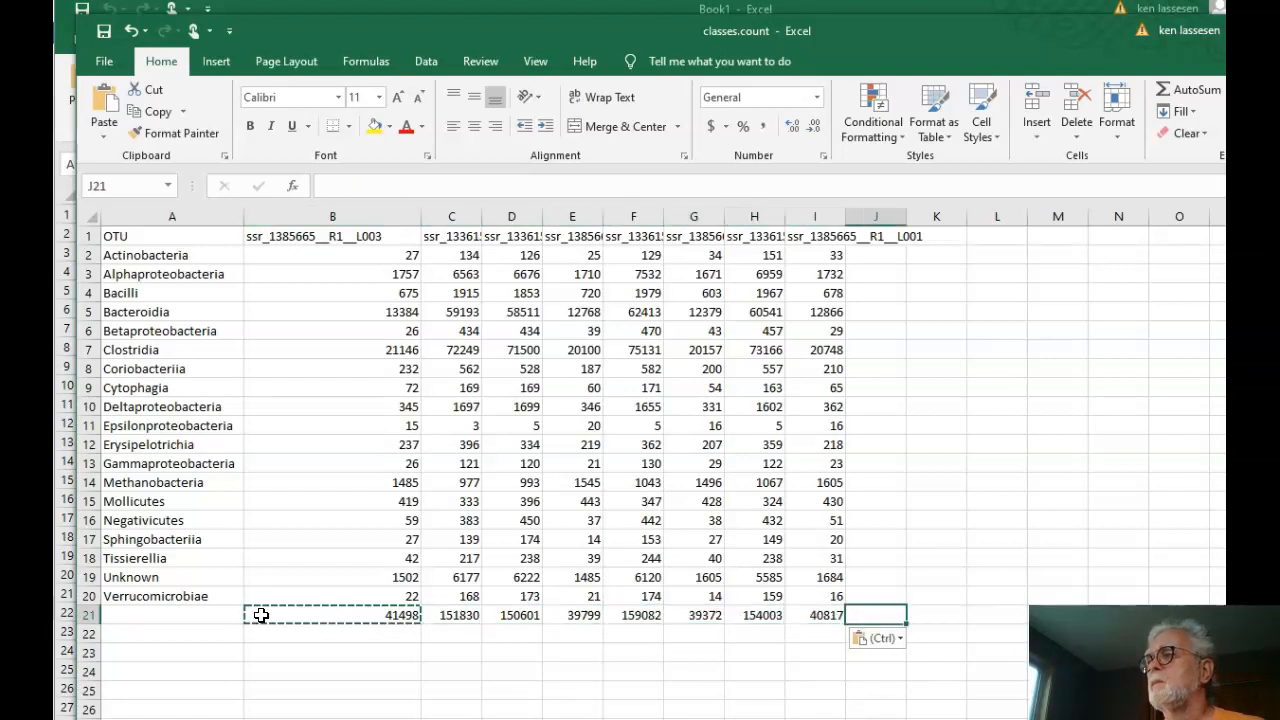
Add a grand total of all the sample totals in cell J21 with =SUM(B21:I21).
text(=sum)
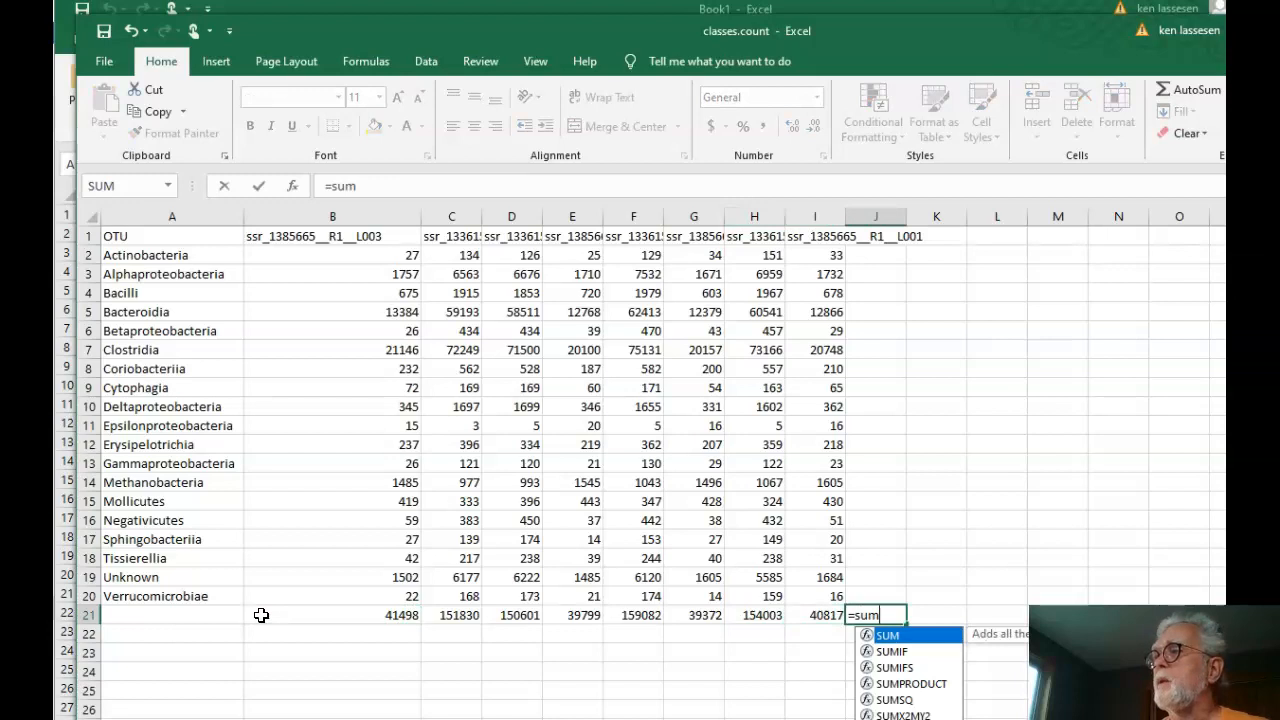
text(()
key(Left)
key(shift+Left)
key(shift+Left)
key(shift+Left)
key(shift+Left)
key(shift+Left)
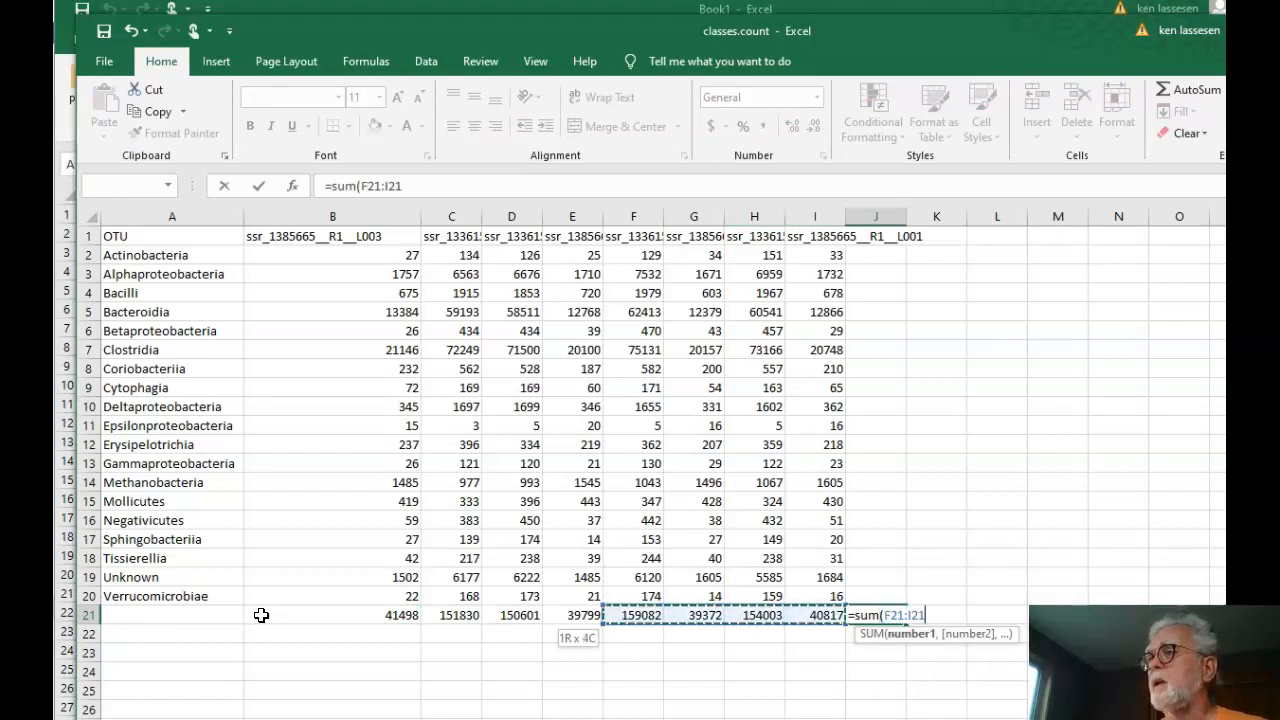
key(shift+Left)
key(shift+Left)
text())
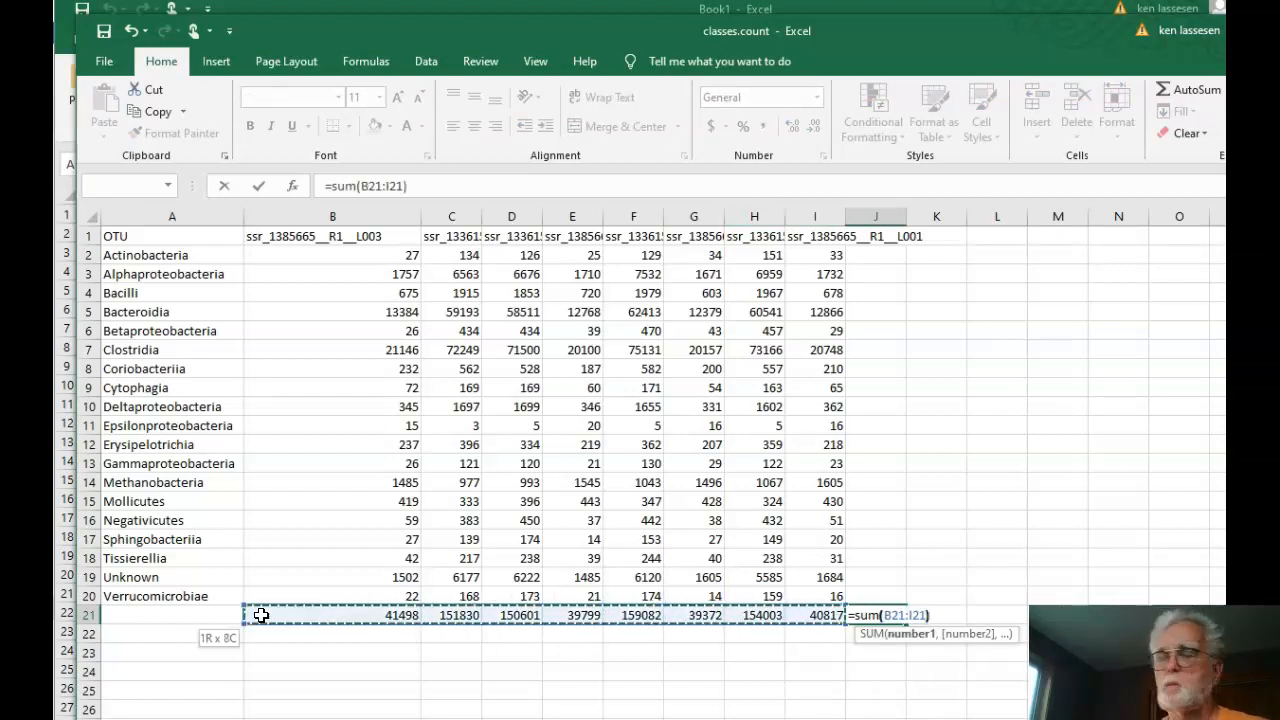
key(Return)
key(Up)
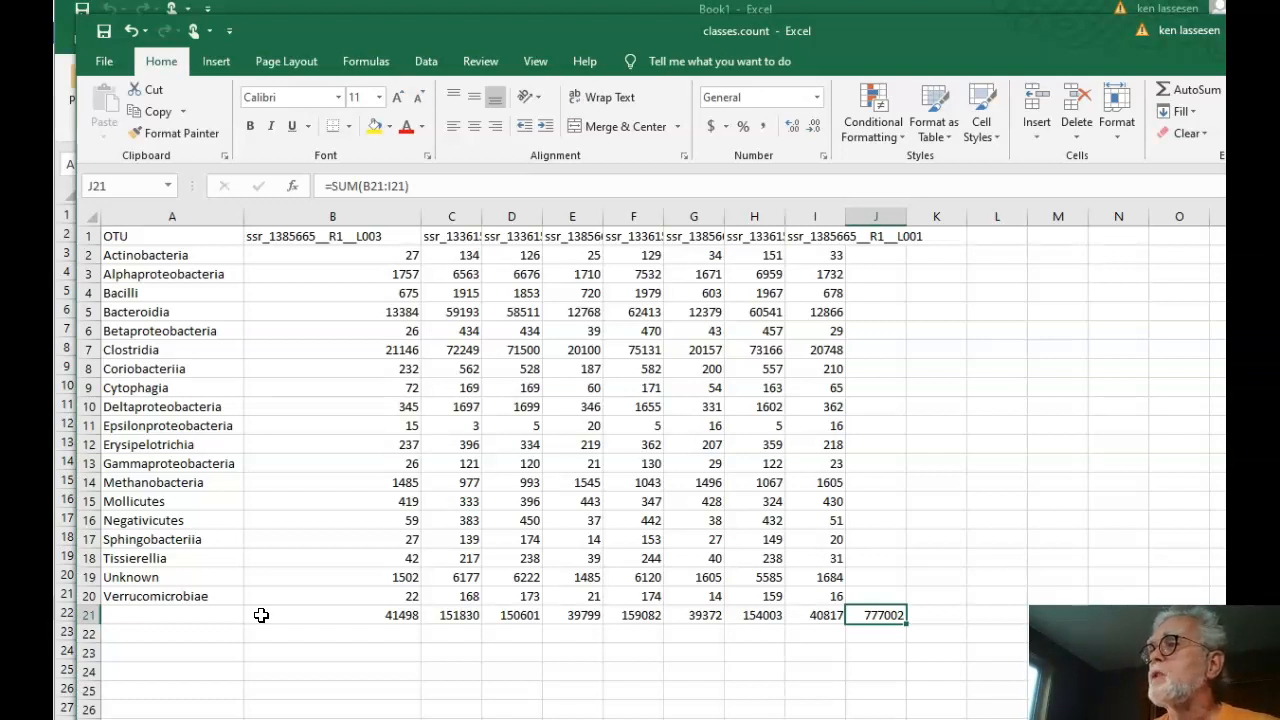
Try to average the Verrucomicrobiae row in cell J20 with =AVERAGE(B20:J20).
key(Up)
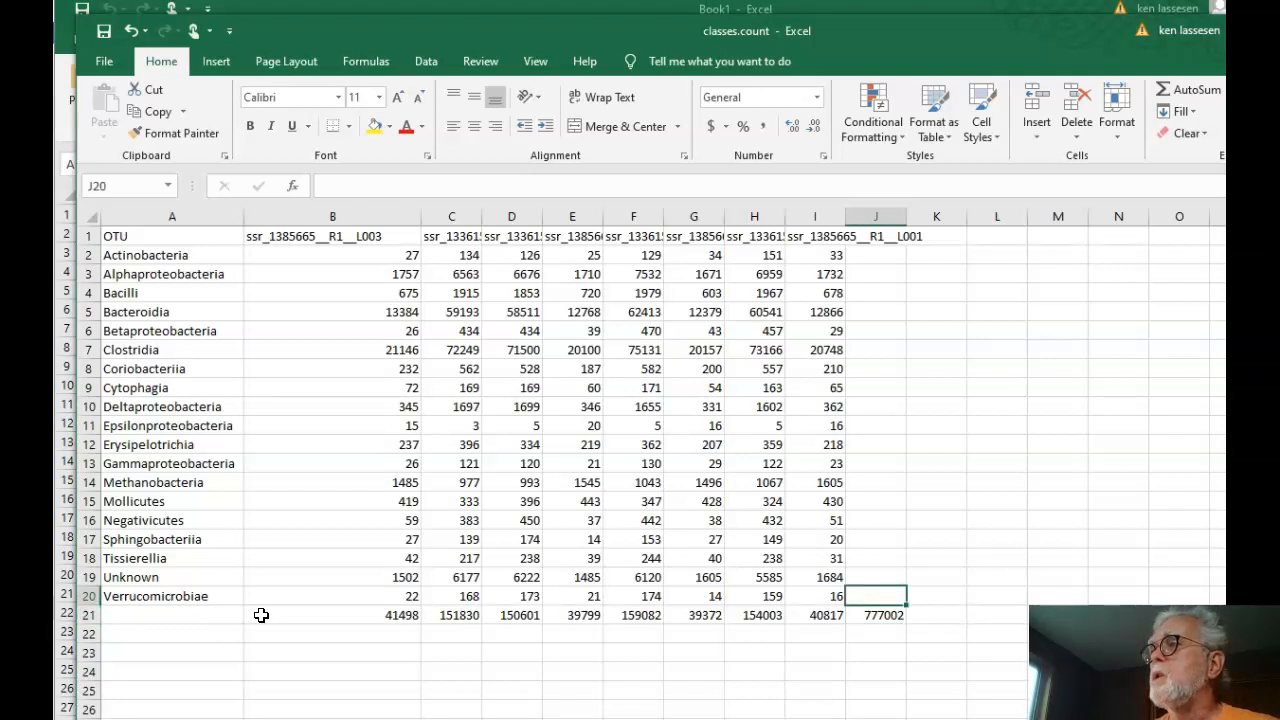
key(Left)
key(Left)
key(Left)
key(Left)
key(Left)
key(Left)
key(Left)
key(Left)
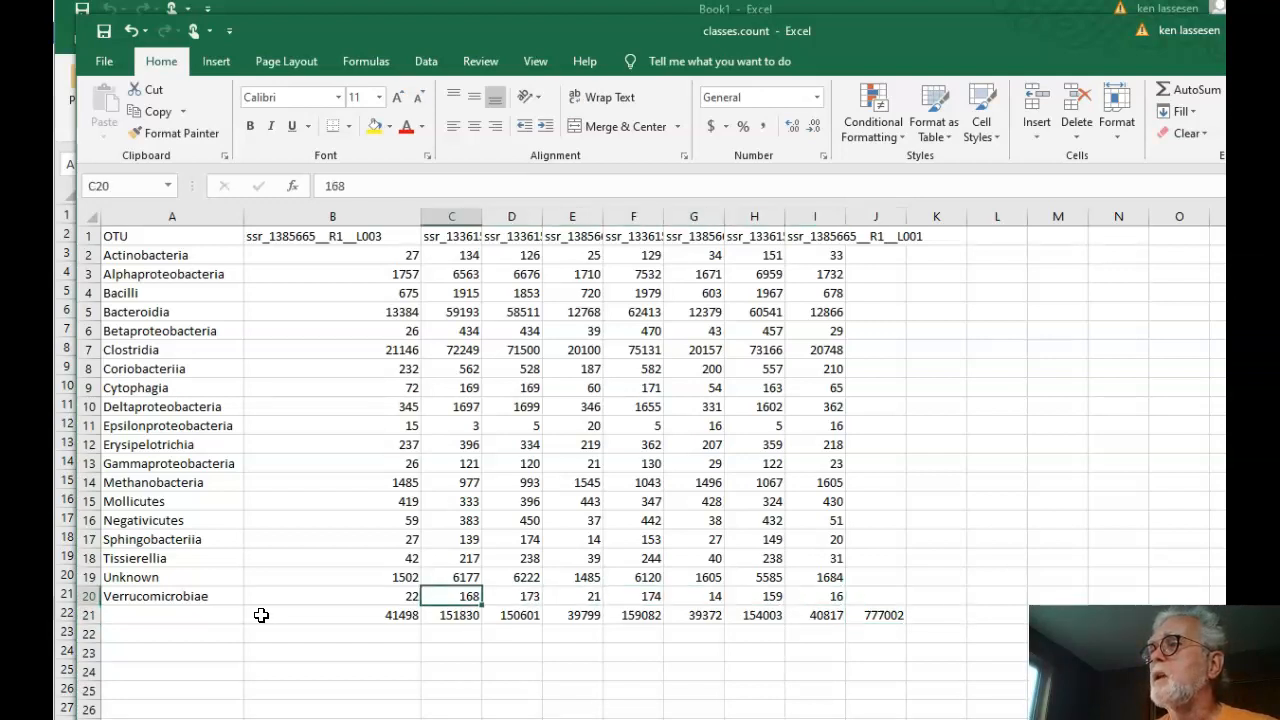
key(Right)
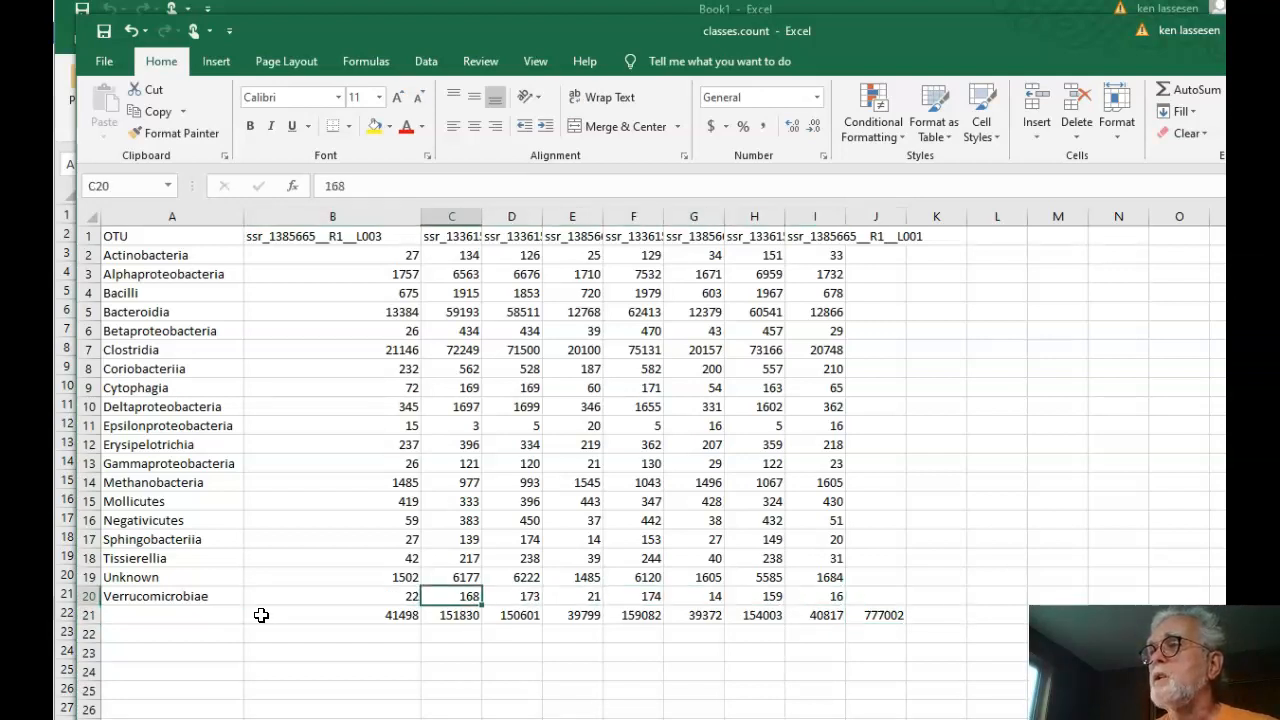
key(Right)
key(Right)
key(Right)
key(Right)
key(Right)
key(Right)
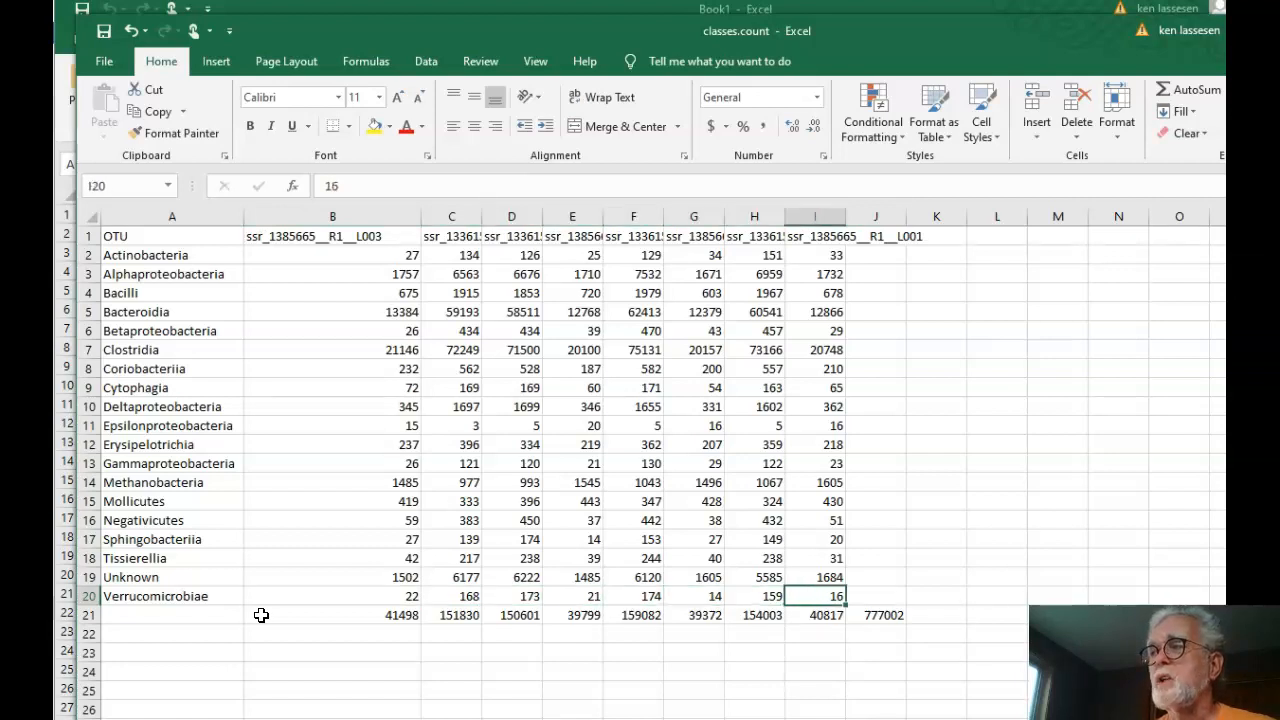
key(Right)
text(=)
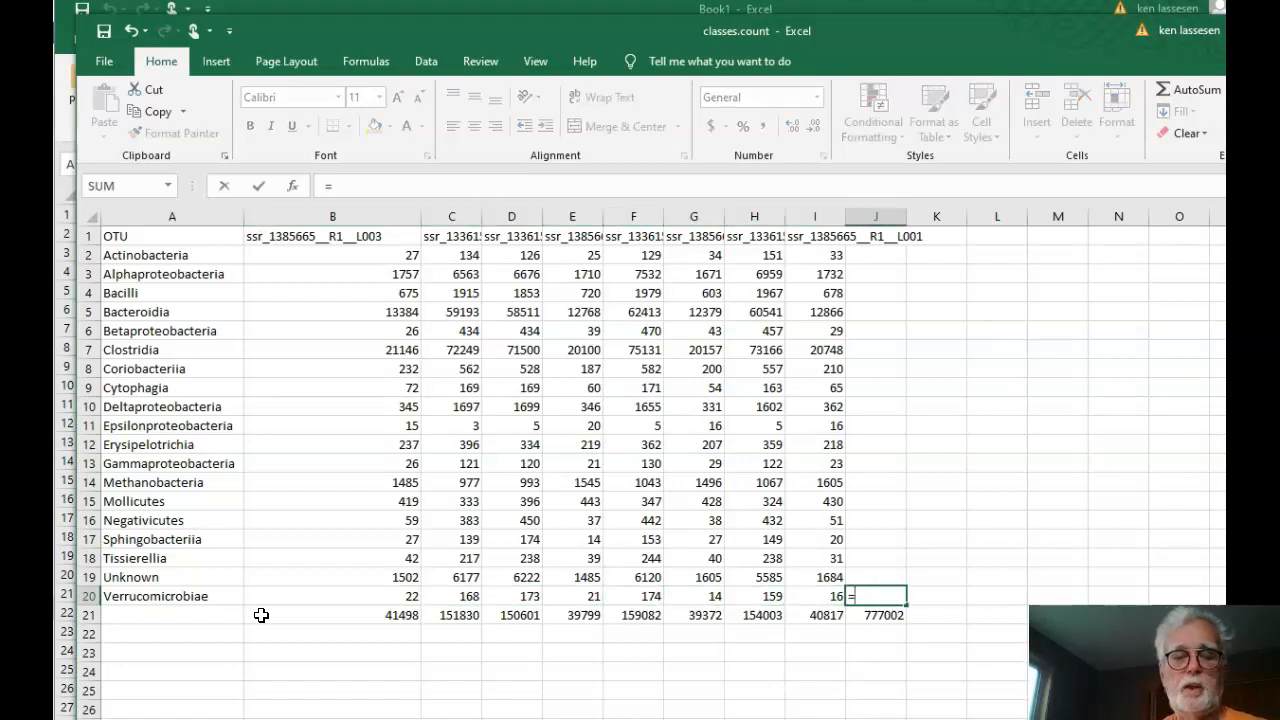
text(AV)
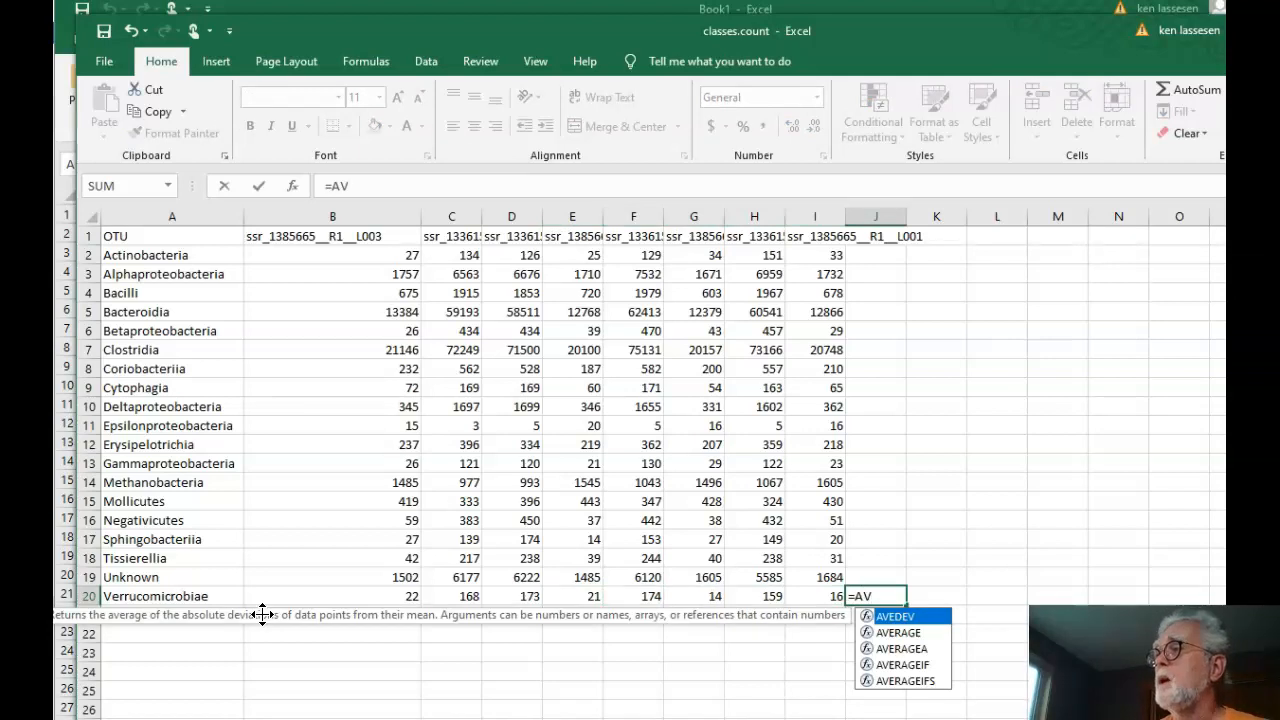
key(Down)
key(Tab)
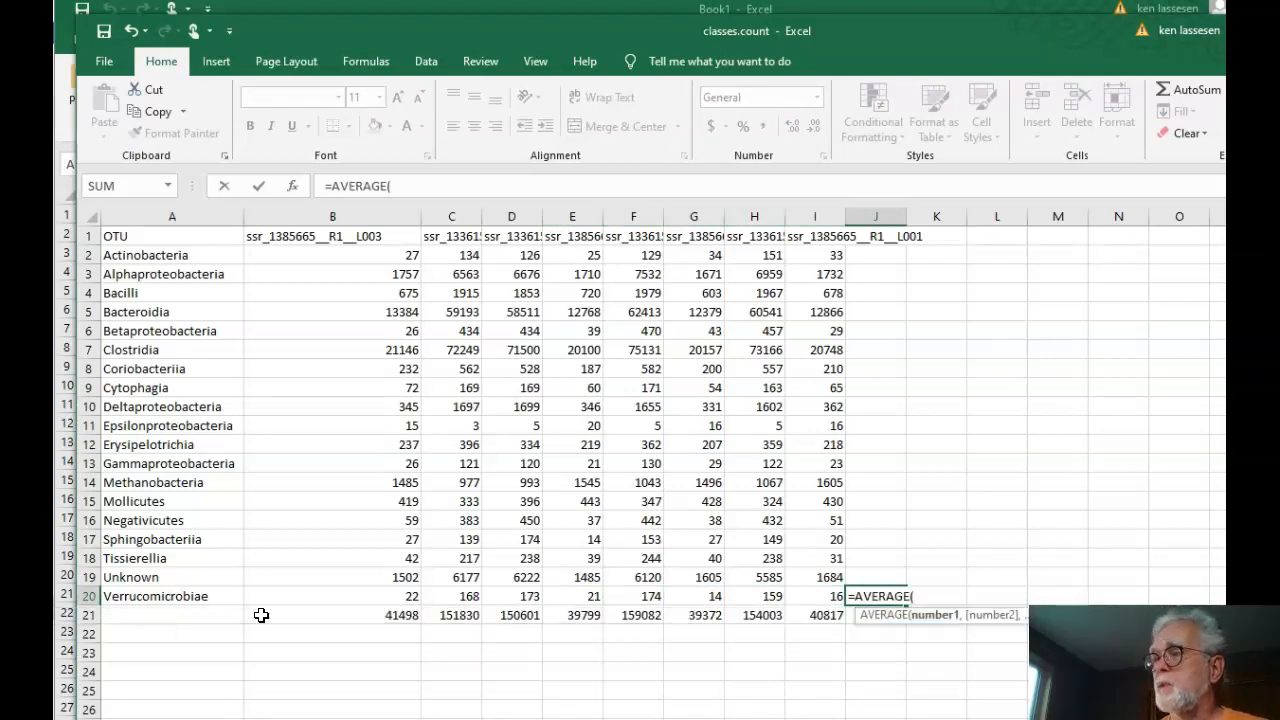
key(shift+Left)
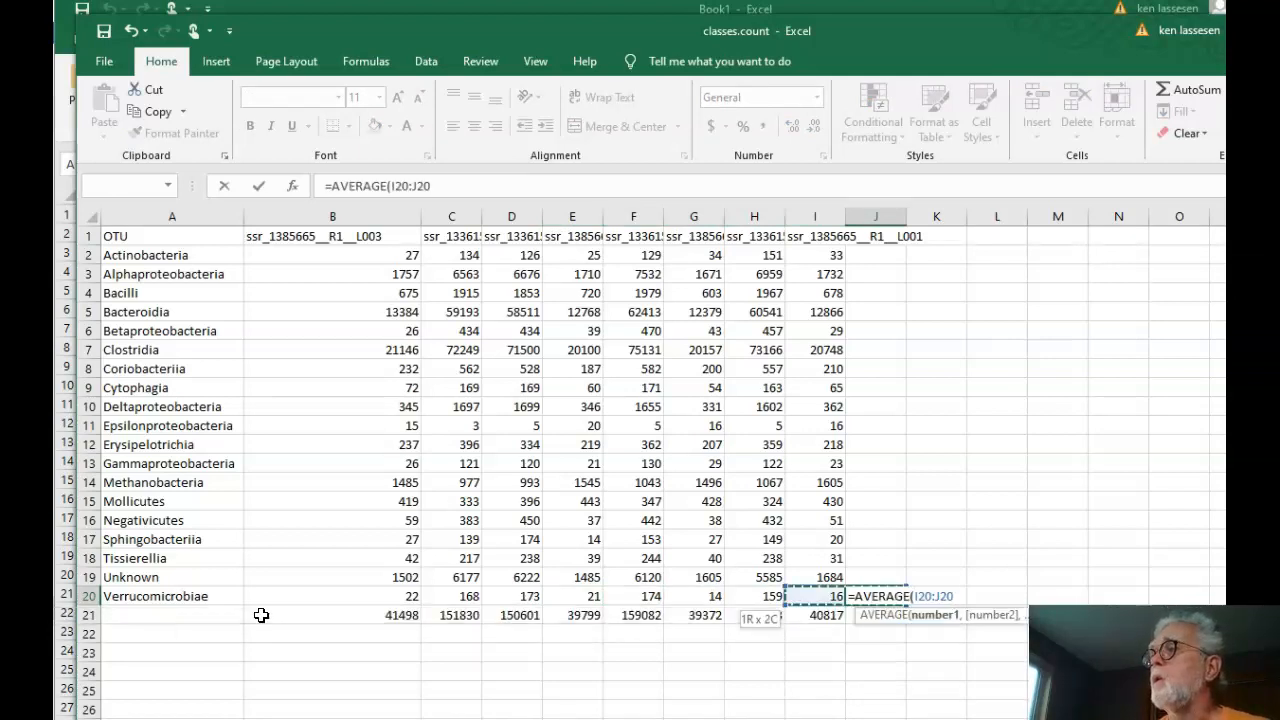
key(shift+Left)
key(shift+Left)
key(shift+Left)
key(shift+Left)
key(shift+Left)
key(shift+Left)
key(shift+Left)
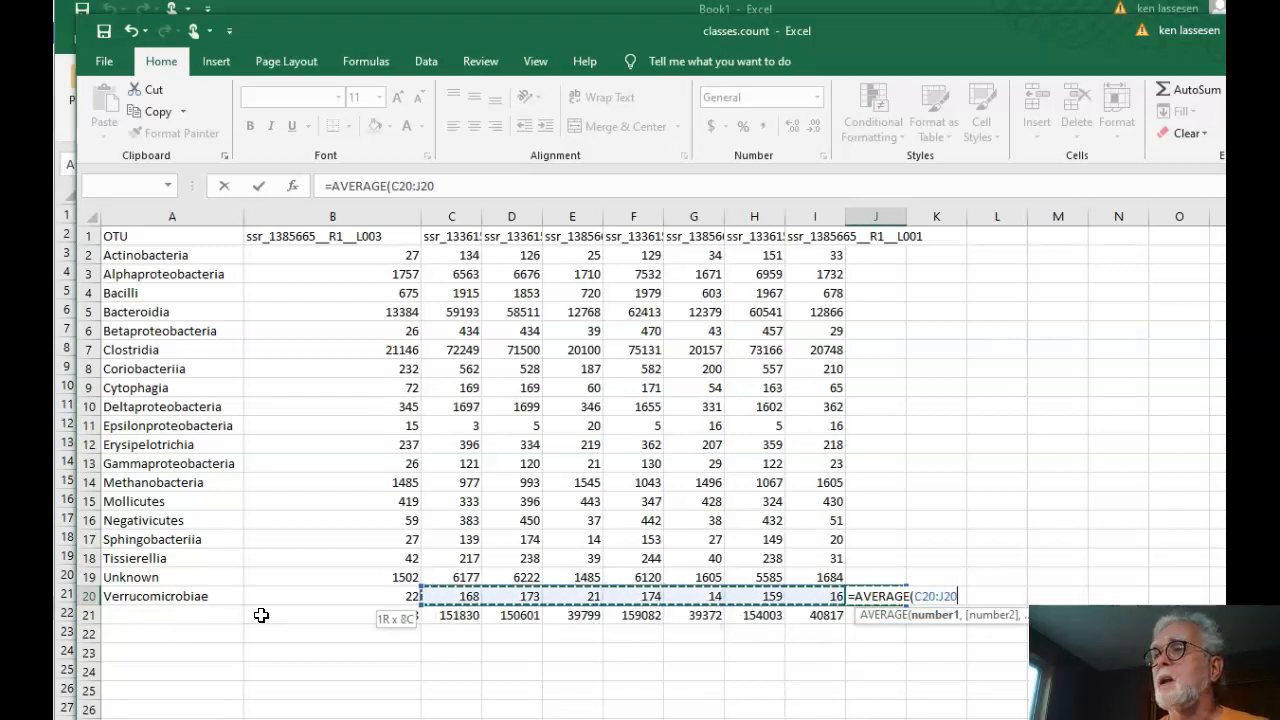
text())
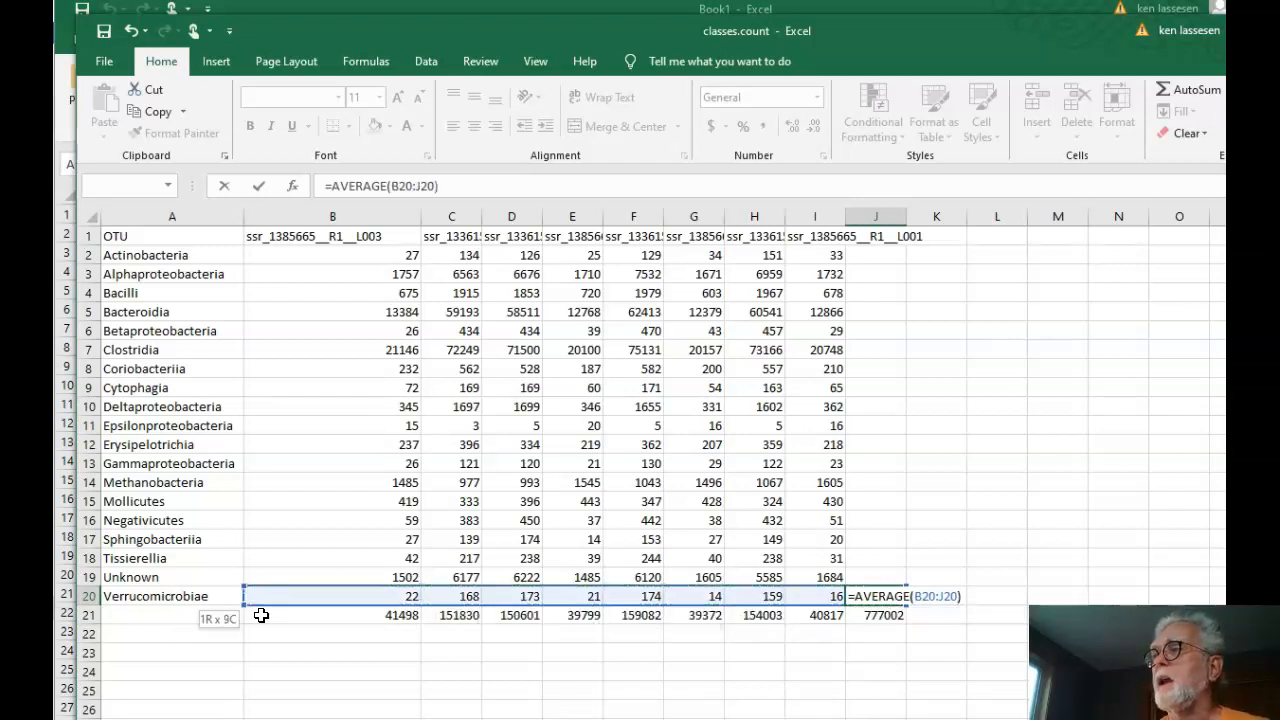
key(Return)
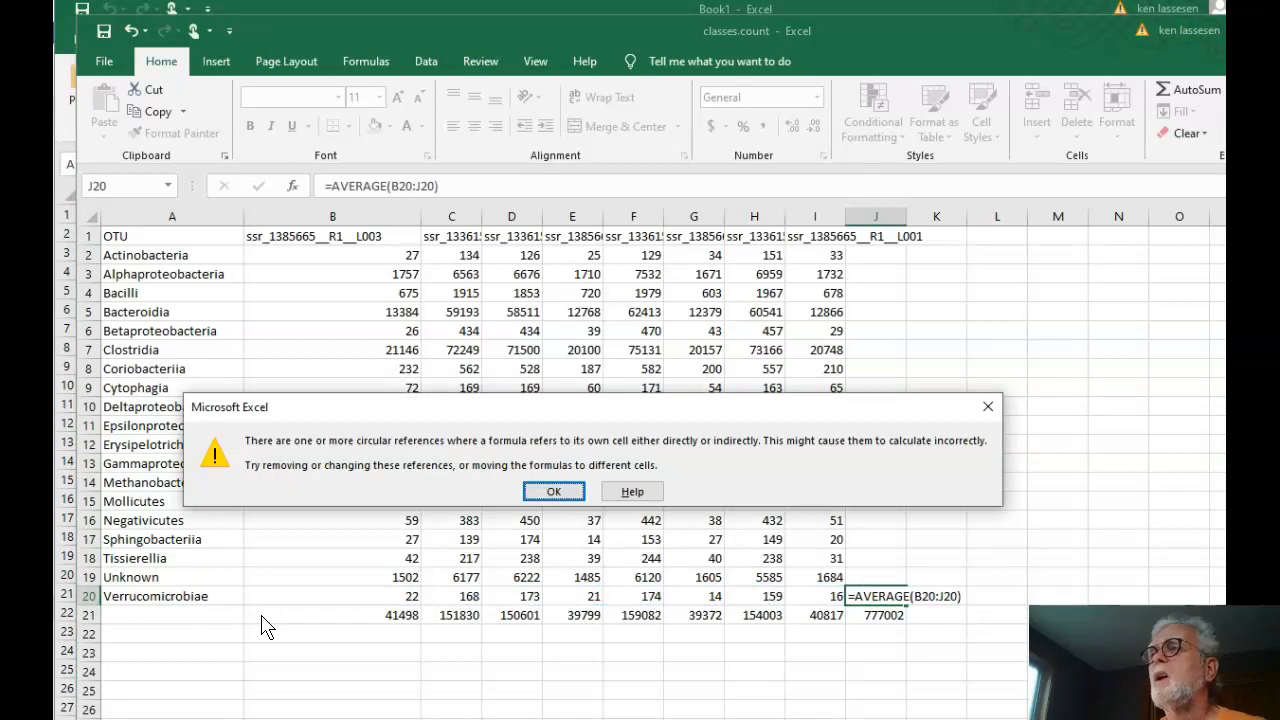
key(Return)
key(Up)
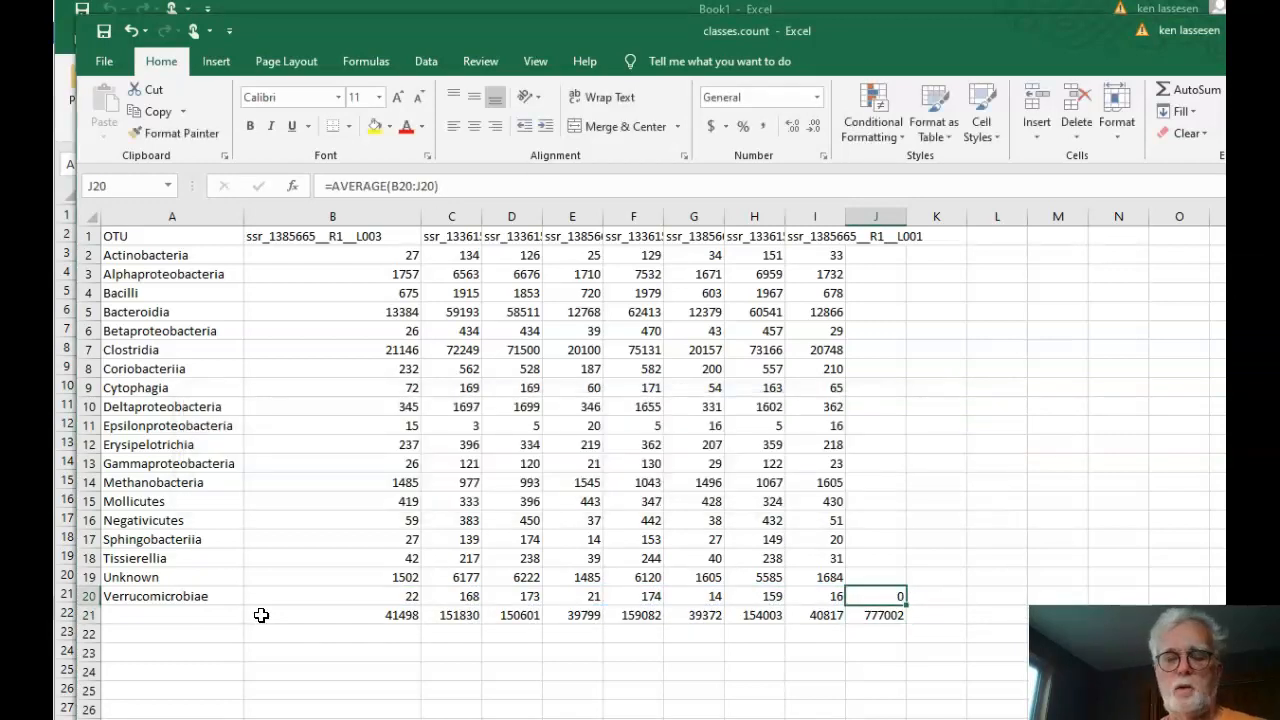
Enter =SUM(B20:I20) in cell J20 to total the Verrucomicrobiae row.
text(=Sum()
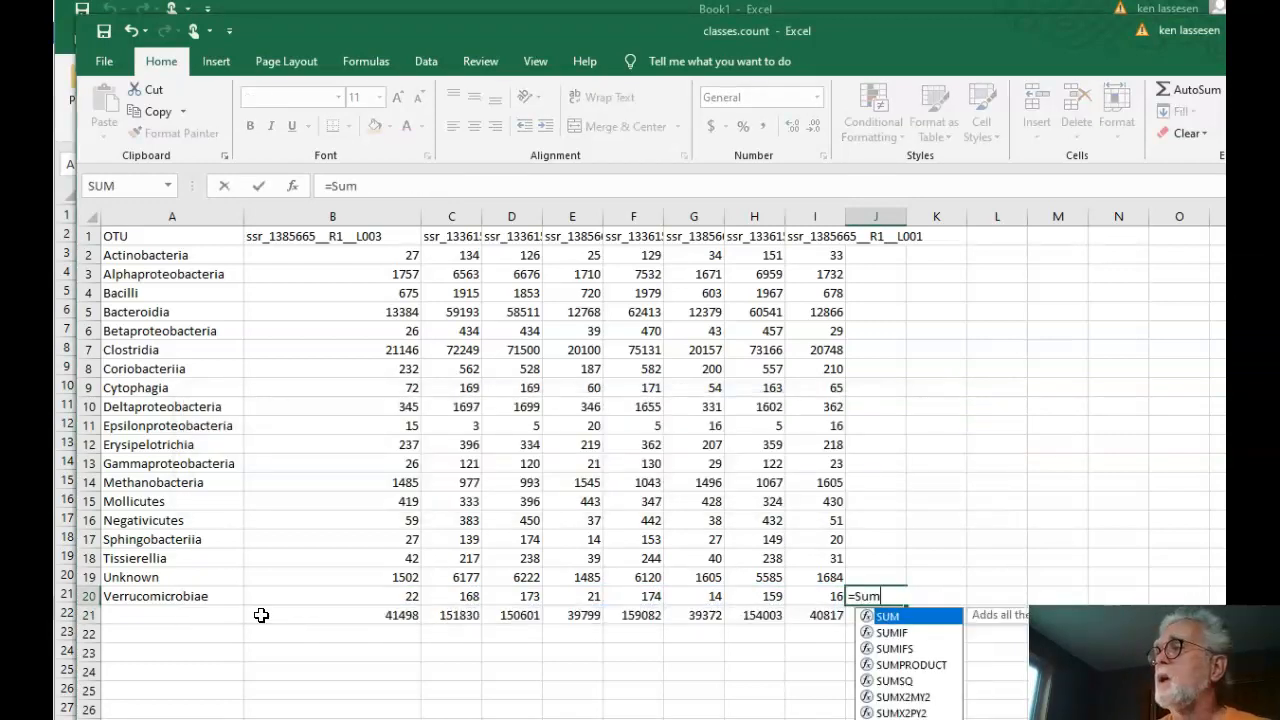
key(Left)
key(shift+Left)
key(shift+Left)
key(shift+Left)
key(shift+Left)
key(shift+Left)
key(shift+Left)
key(shift+Left)
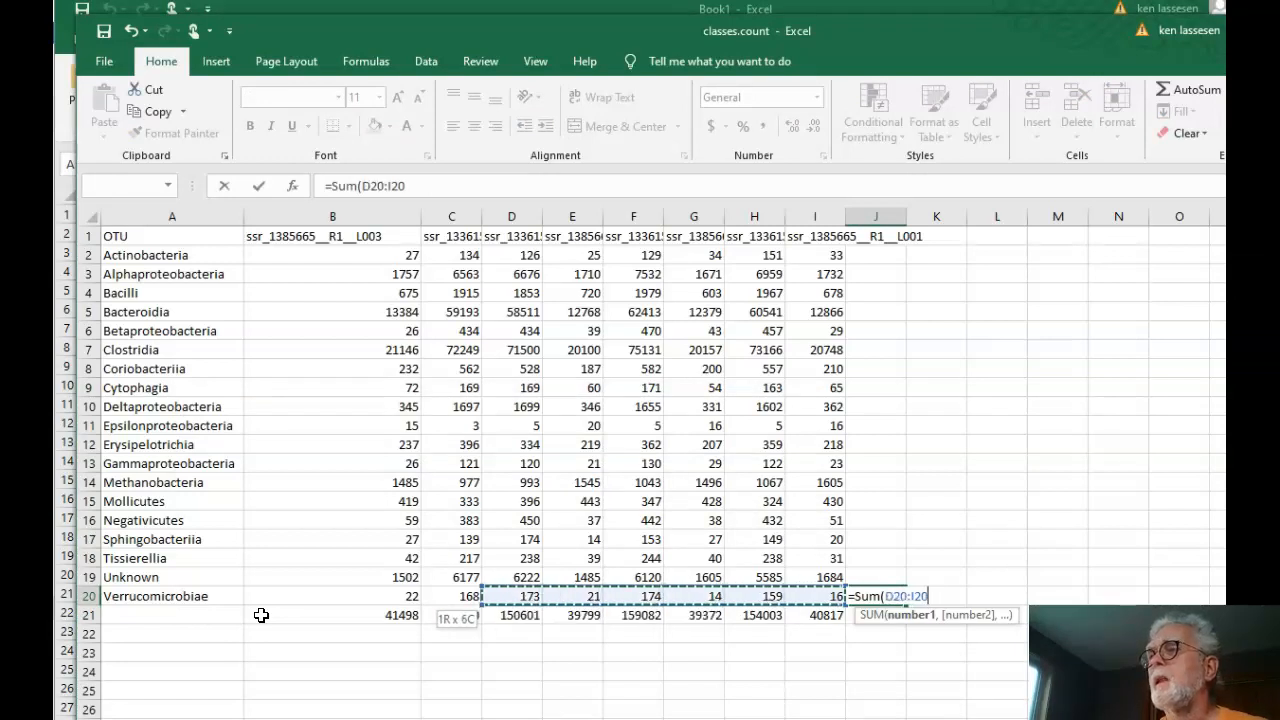
text(_)
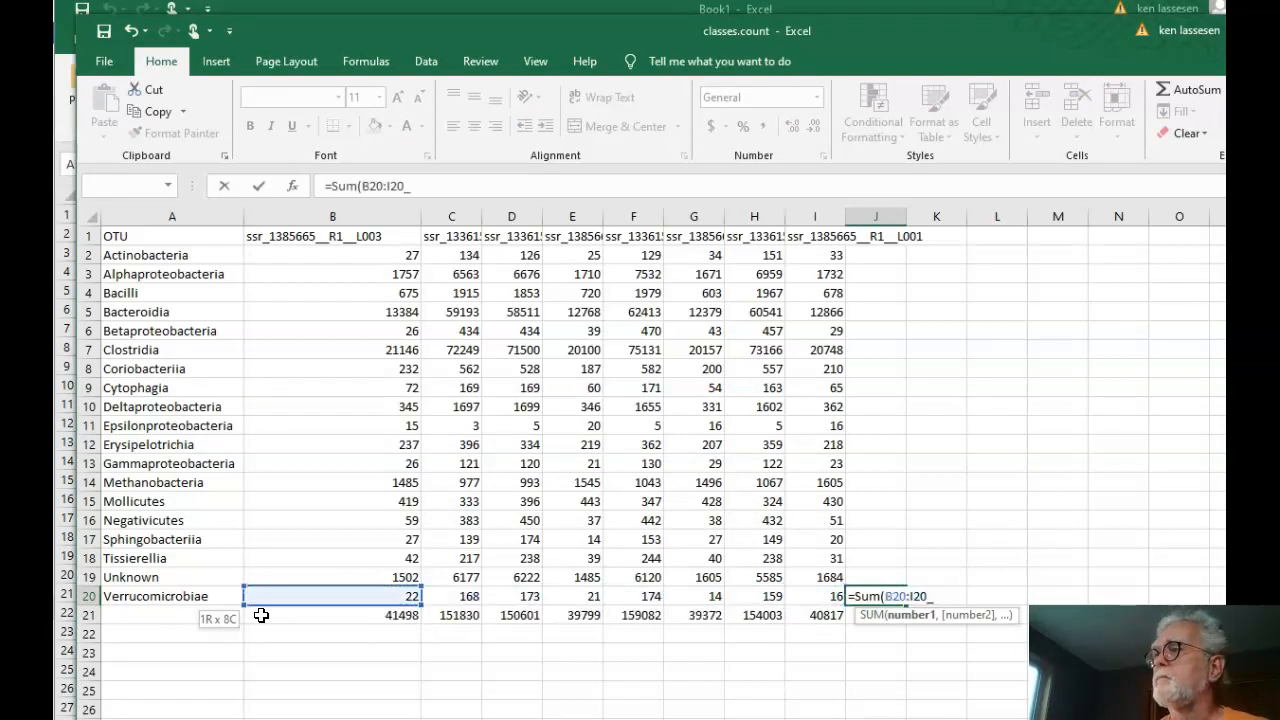
key(BackSpace)
text())
key(Return)
Copy the row sum formula from J21 into cells J2 through J19 to total every remaining class.
key(Up)
key(Down)
key(ctrl+c)
key(Up)
key(Up)
key(shift+Up)
key(shift+Up)
key(shift+Up)
key(shift+Up)
key(shift+Up)
key(shift+Up)
key(shift+Up)
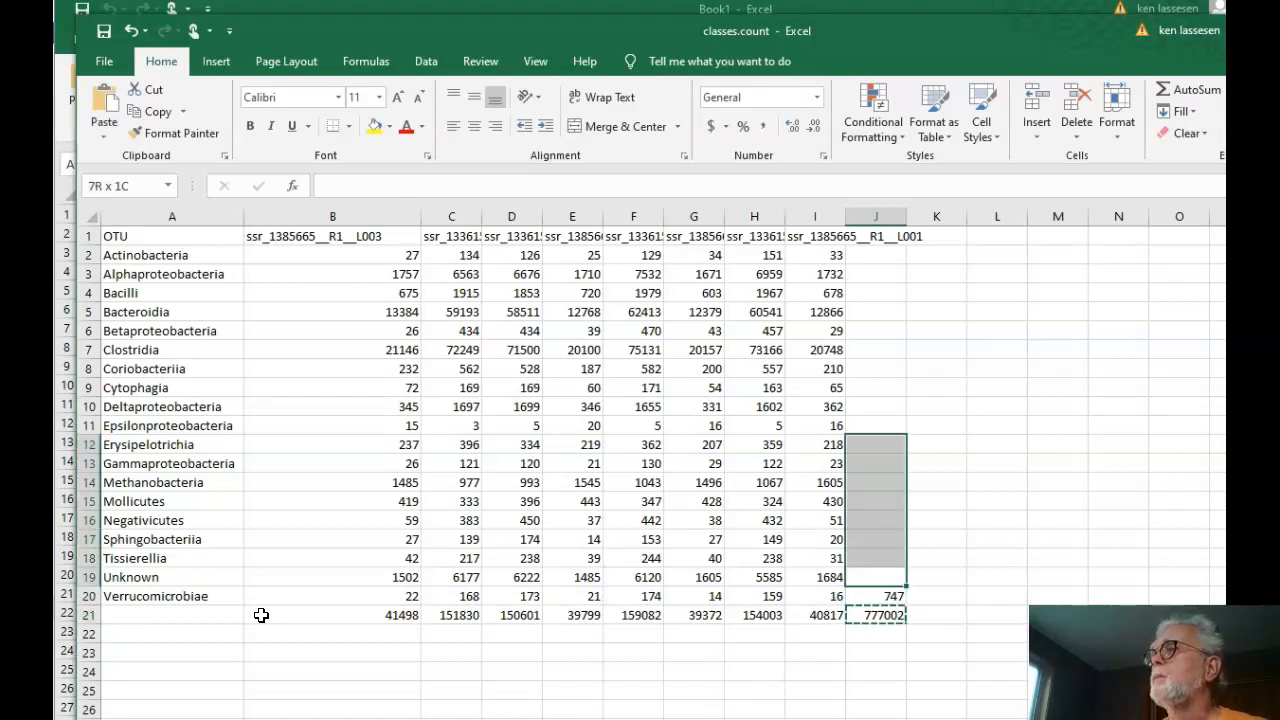
key(shift+Up)
key(shift+Up)
key(shift+Up)
key(shift+Up)
key(shift+Up)
key(shift+Up)
key(shift+Up)
key(shift+Up)
key(shift+Up)
key(shift+Up)
key(shift+Up)
key(shift+Down)
key(ctrl+v)
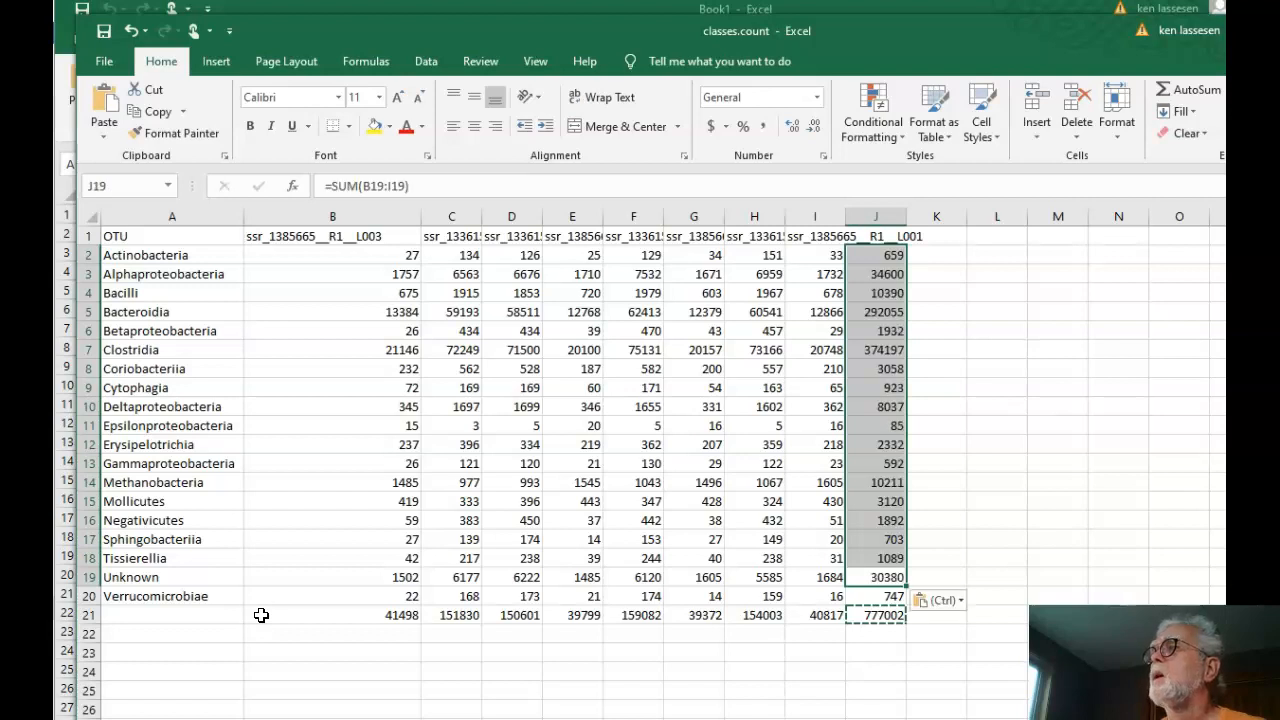
Define the name Total for the grand total cell J21.
key(Right)
key(Down)
key(Down)
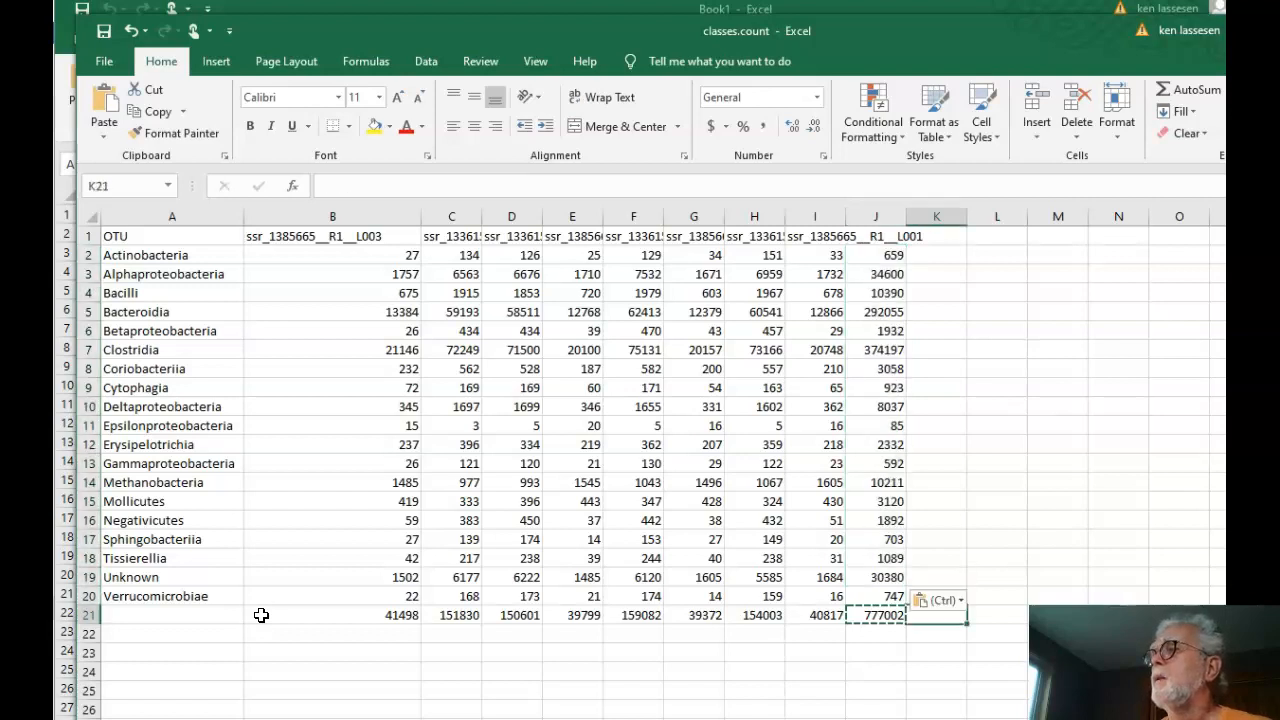
key(Left)
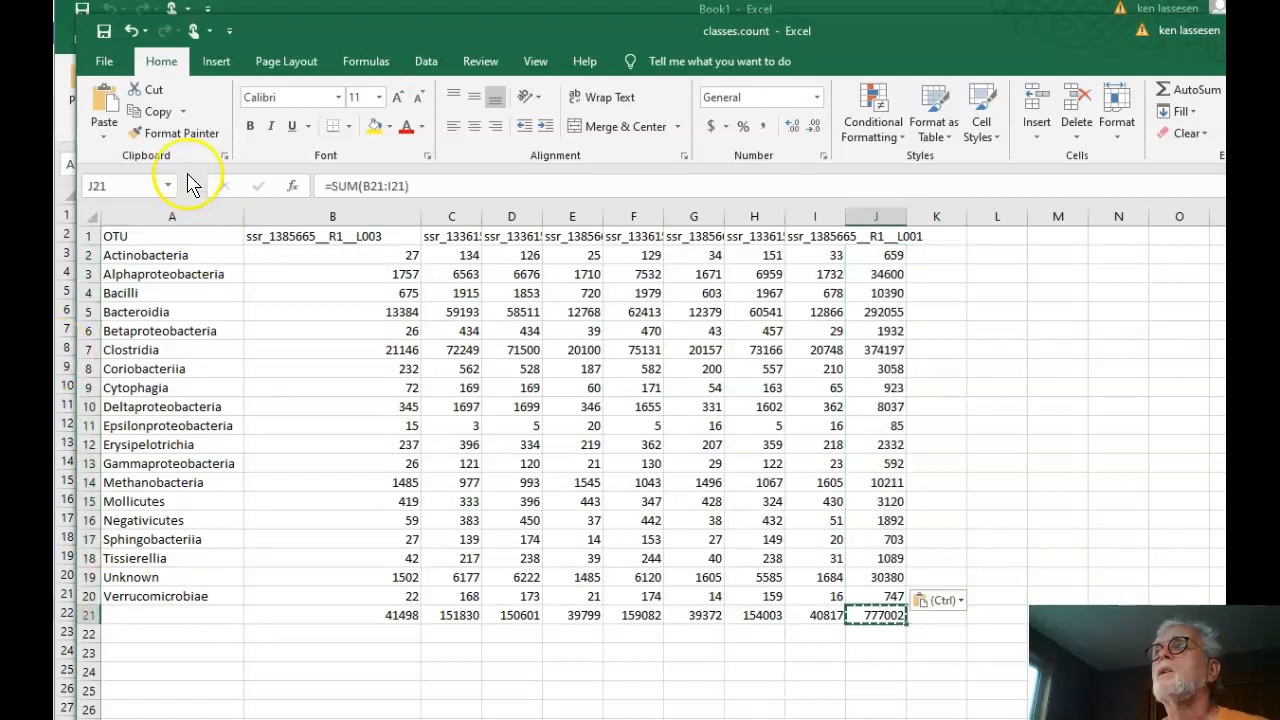
click(218, 63)
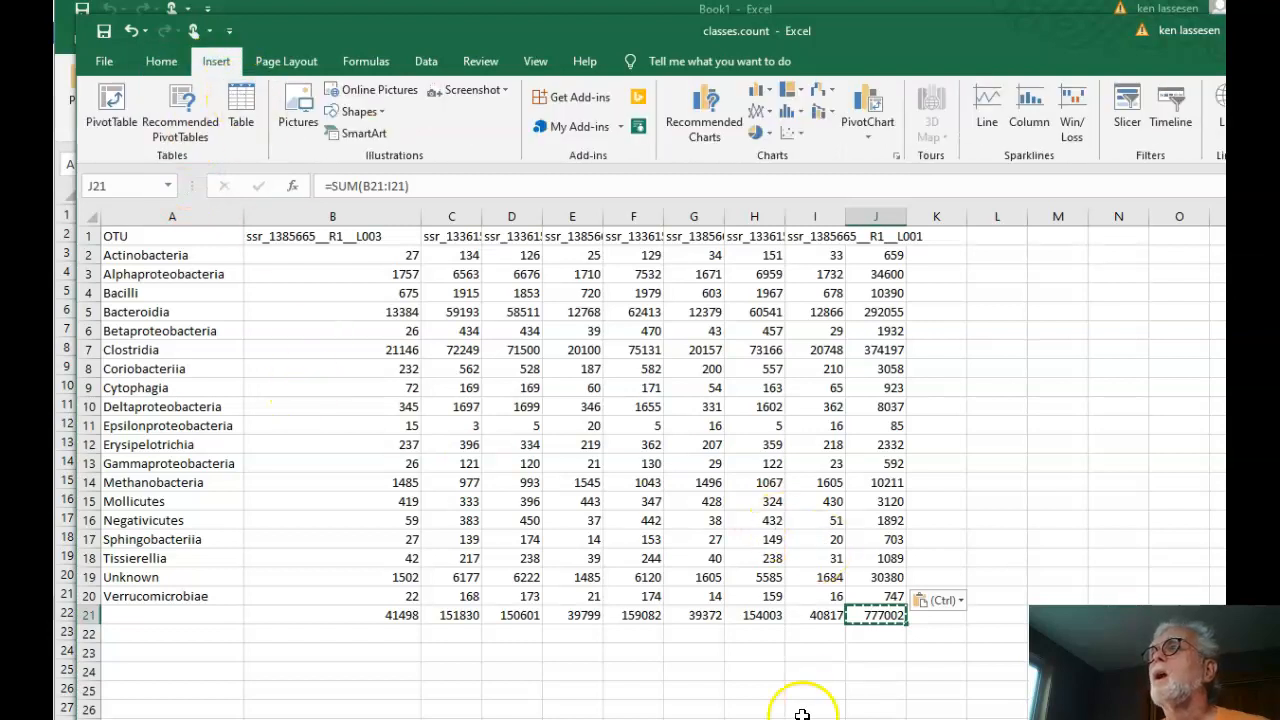
click(882, 622)
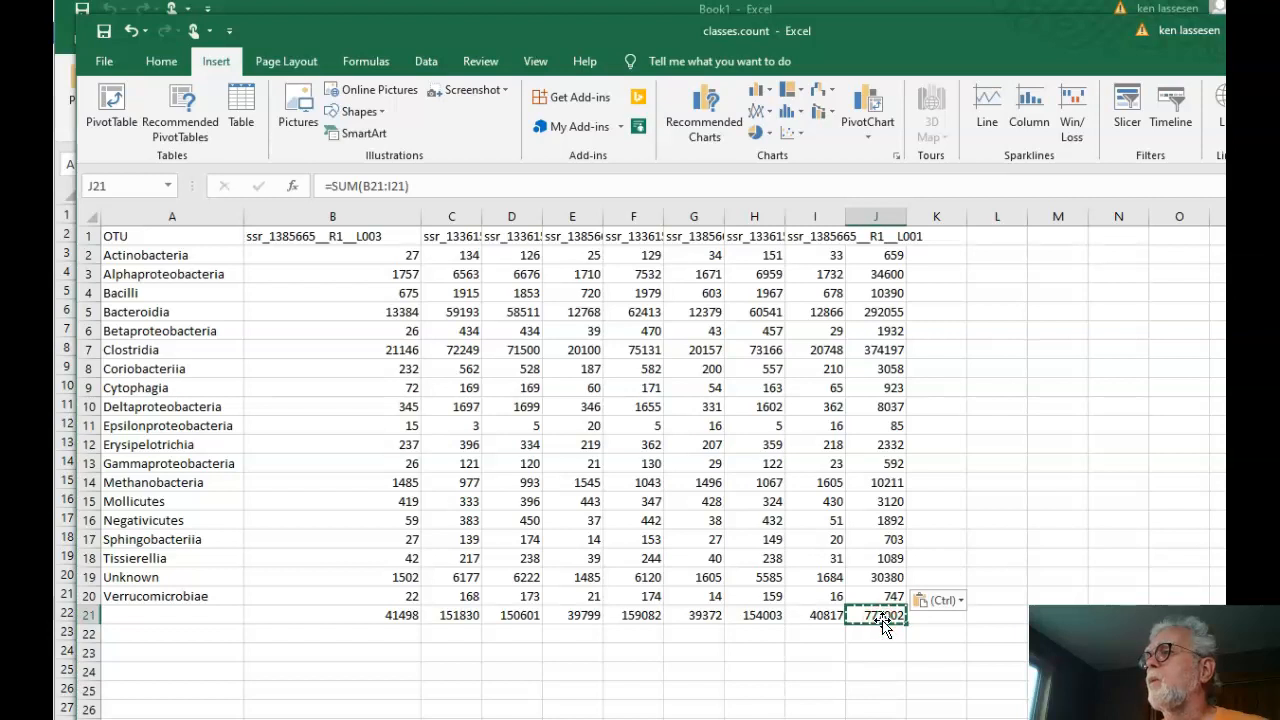
right_click(882, 616)
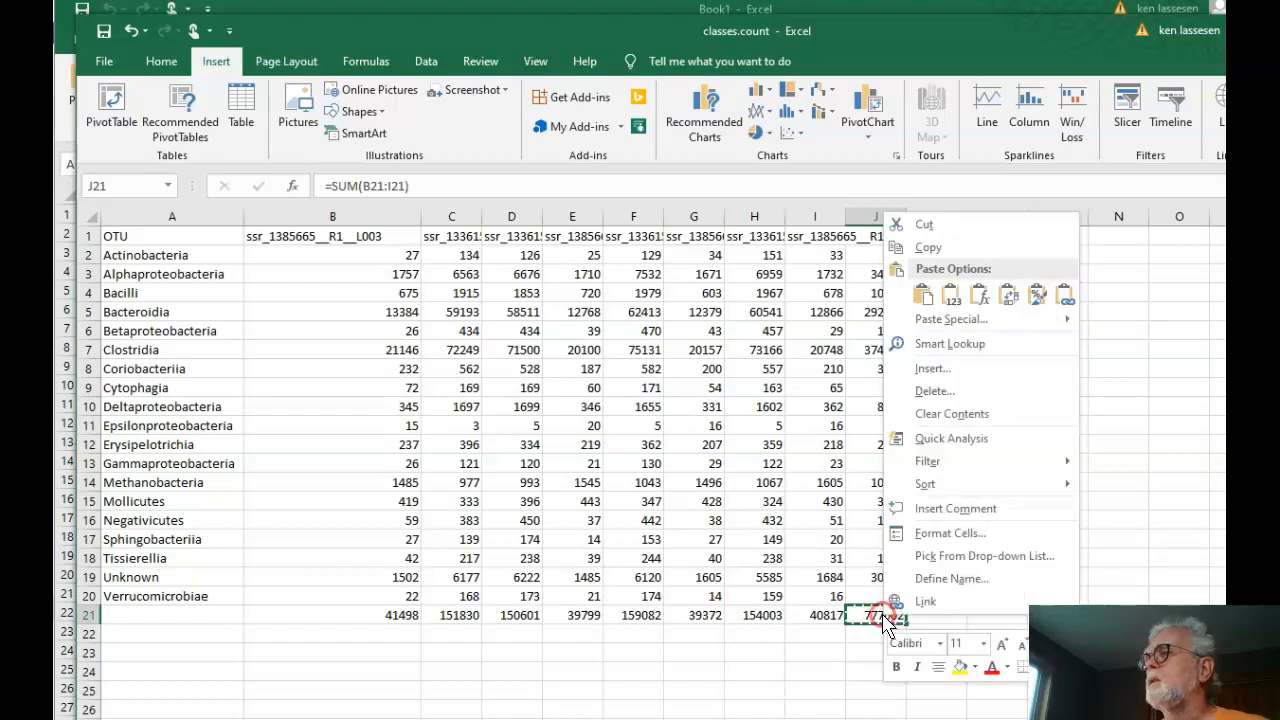
click(951, 578)
text(Total)
key(Return)
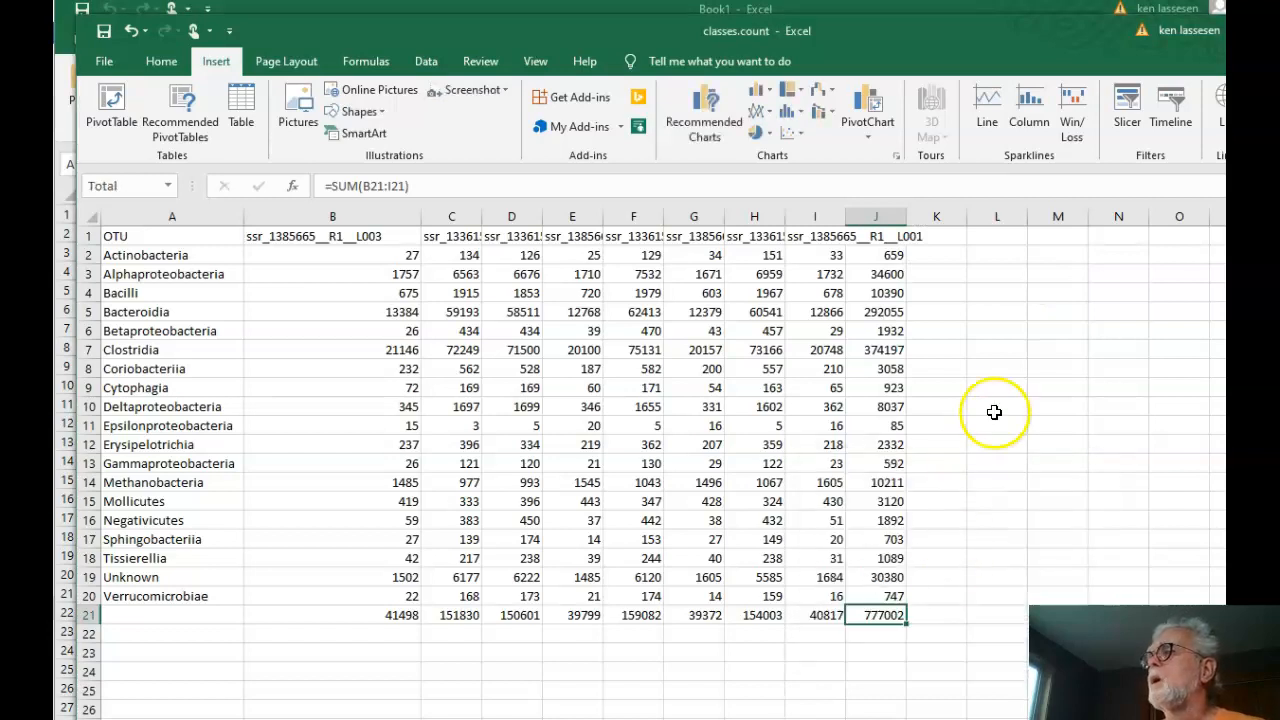
Enter =J2/Total in cell K2 to calculate the Actinobacteria share of the grand total.
click(932, 258)
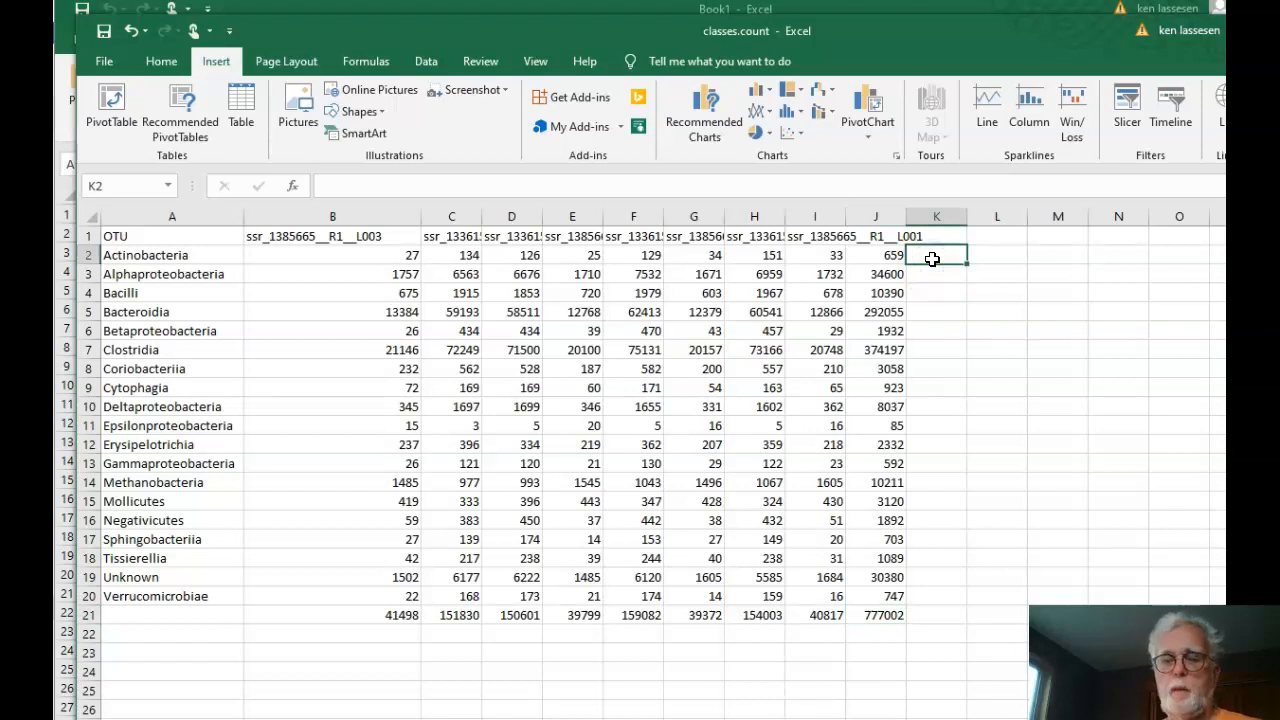
text(=)
key(Left)
text(/)
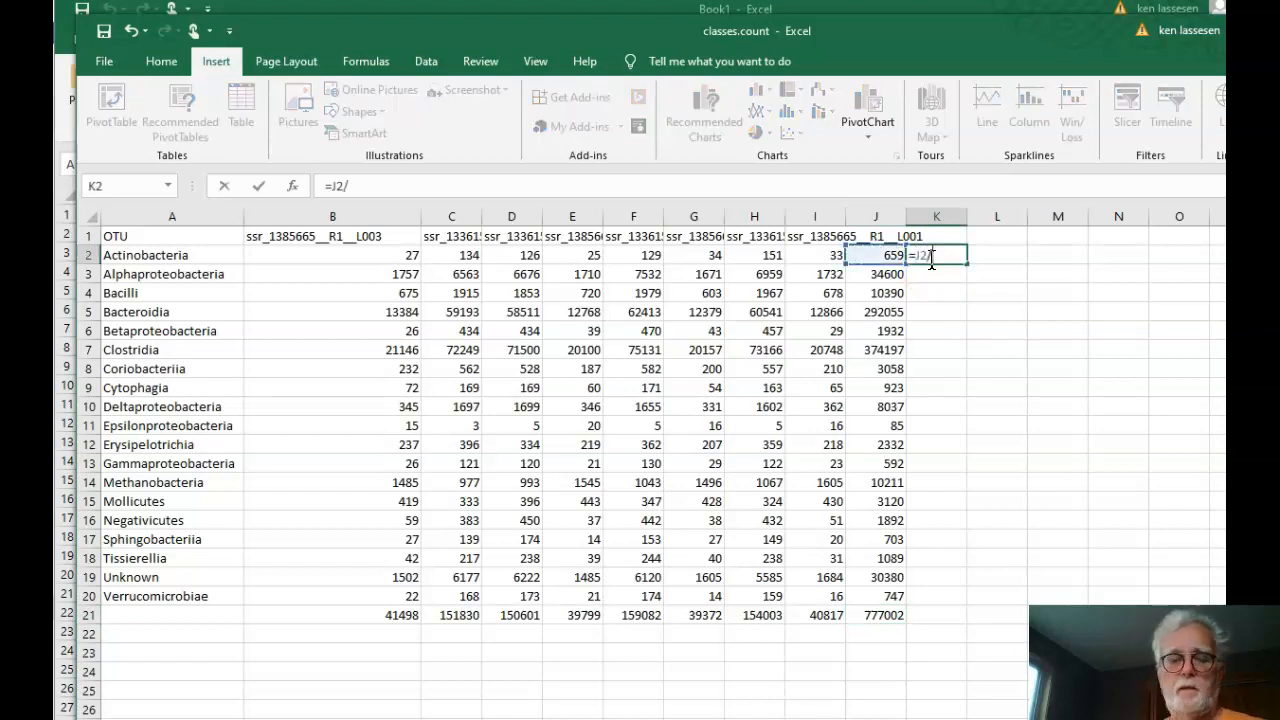
text(Tot)
key(Tab)
key(Return)
Copy the share formula from K2 into cells K3 through K20 for the remaining classes.
click(932, 258)
key(ctrl+c)
key(Down)
key(shift+Down)
key(shift+Down)
key(shift+Down)
key(shift+Down)
key(shift+Down)
key(shift+Down)
key(shift+Down)
key(shift+Down)
key(shift+Down)
key(shift+Down)
key(shift+Down)
key(shift+Down)
key(shift+Down)
key(shift+Down)
key(shift+Down)
key(shift+Down)
key(shift+Down)
key(shift+Down)
key(shift+Up)
key(ctrl+v)
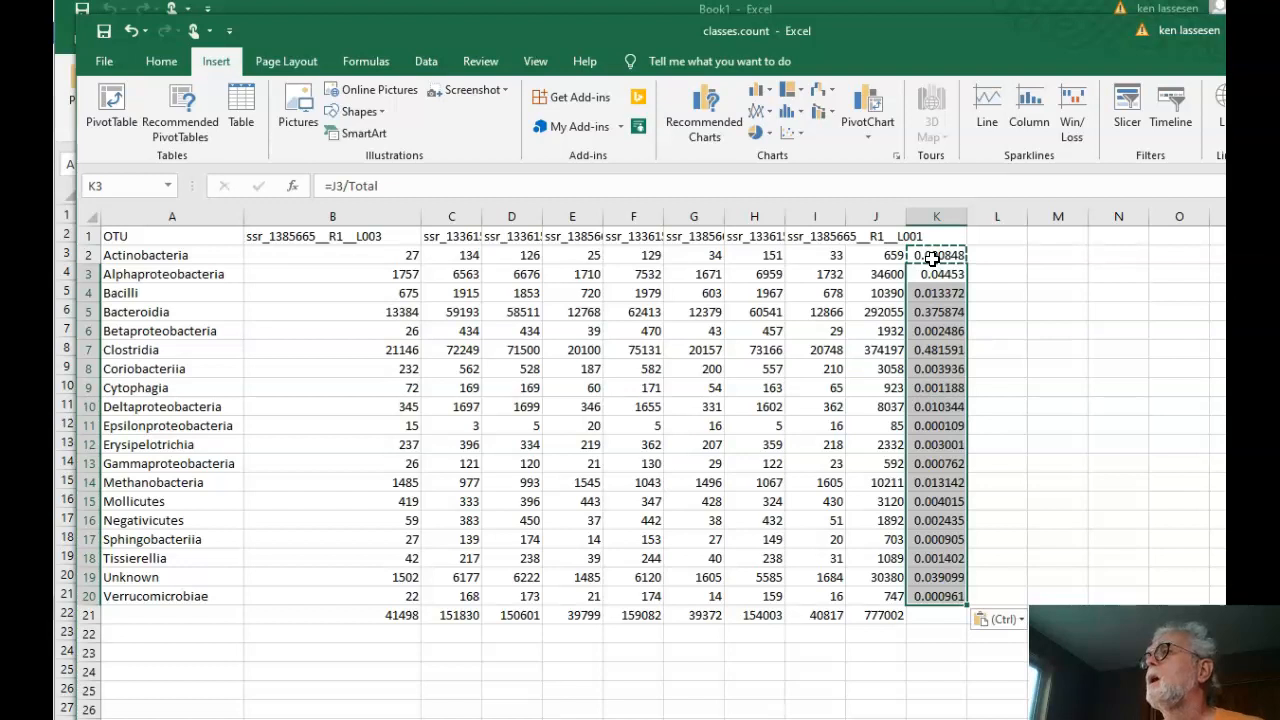
Format column K as percentages with three decimal places.
click(937, 216)
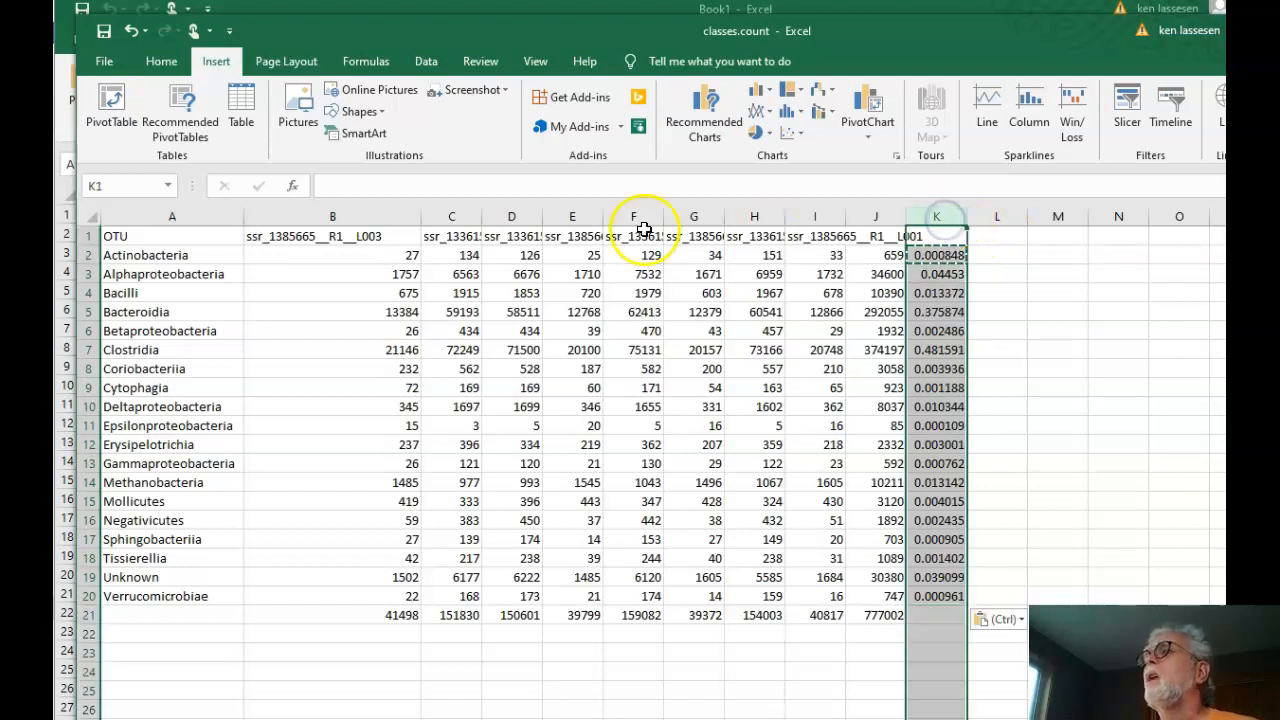
click(163, 64)
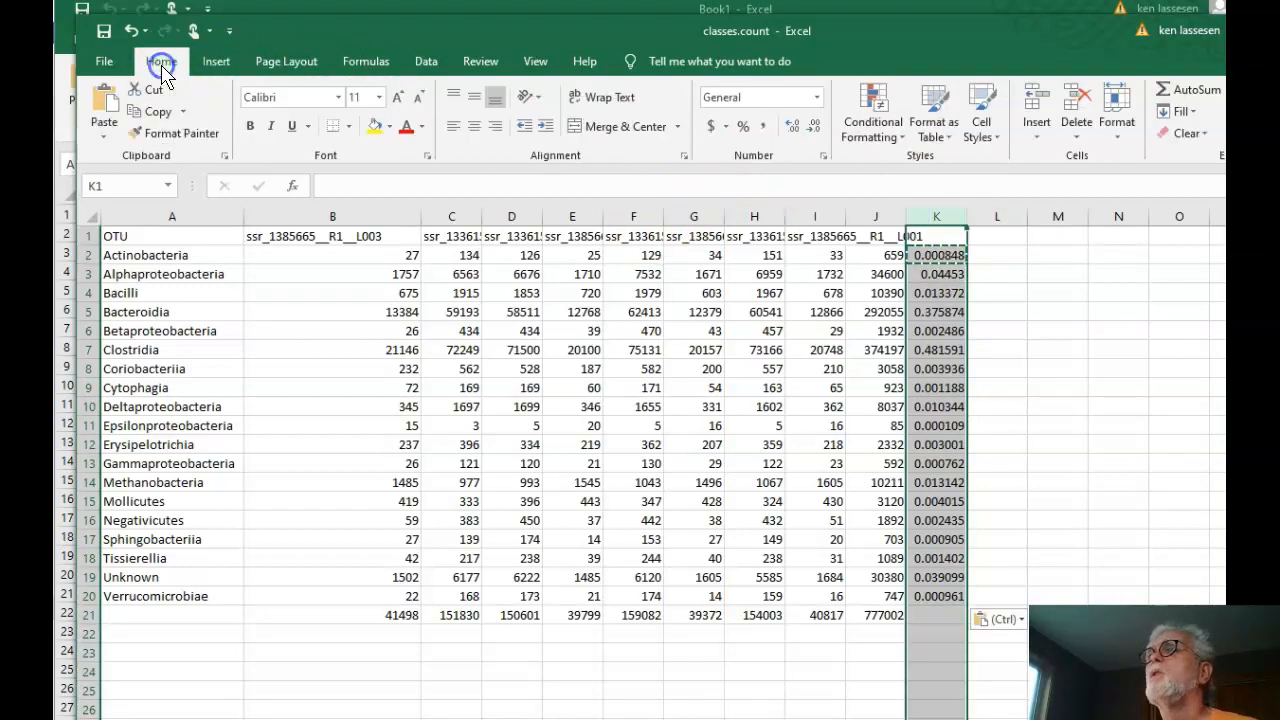
click(745, 132)
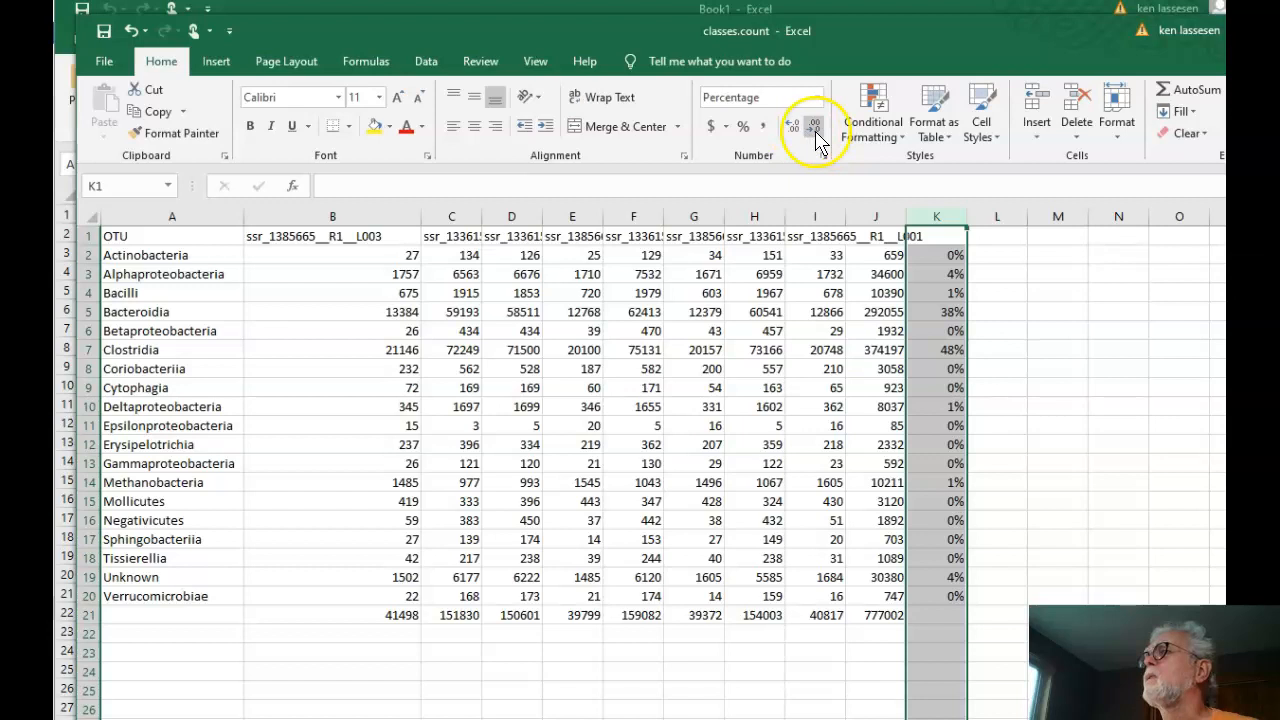
click(796, 130)
click(796, 130)
click(796, 130)
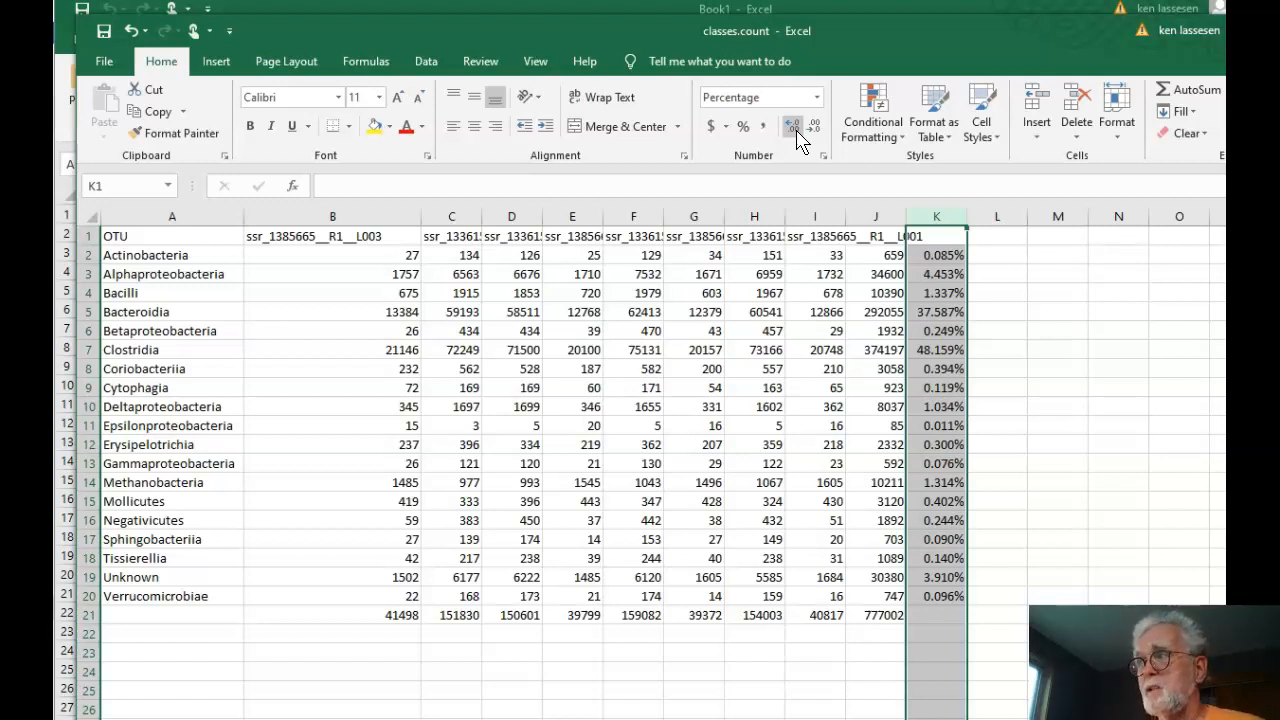
click(946, 582)
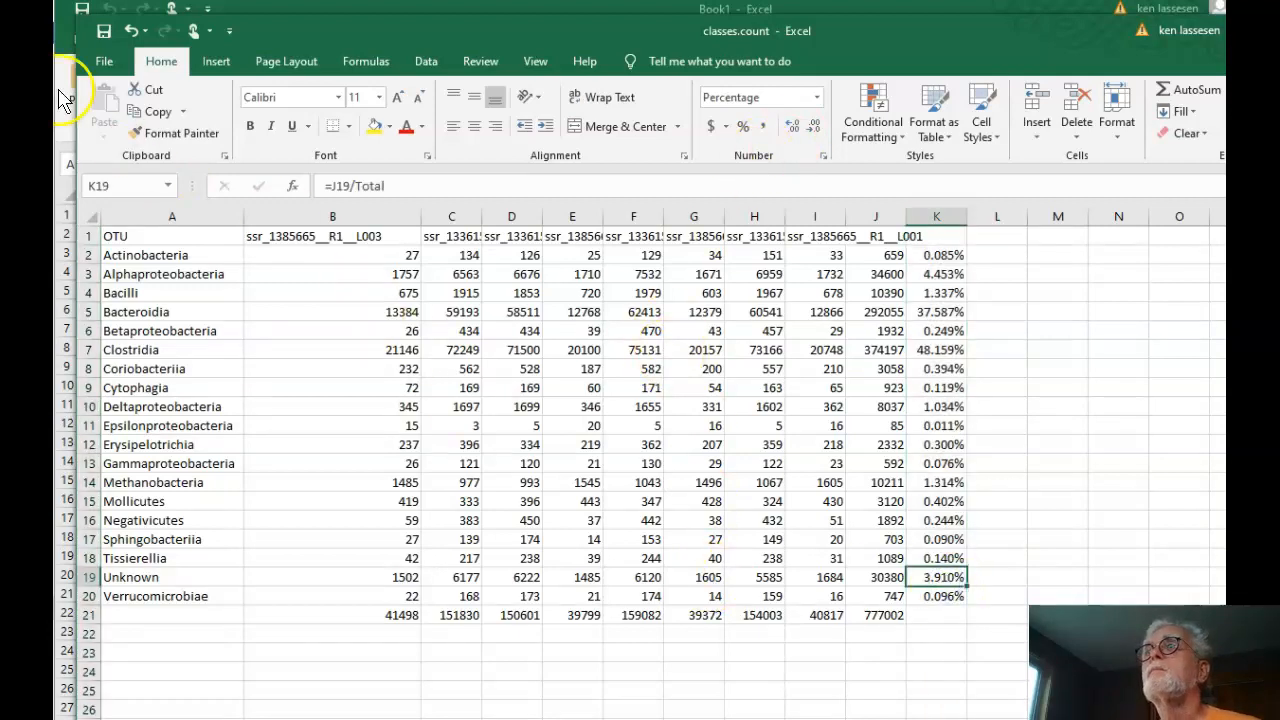
Open the species.count text file from the Walkthru Web folder and import it as delimited data with General column format.
click(108, 63)
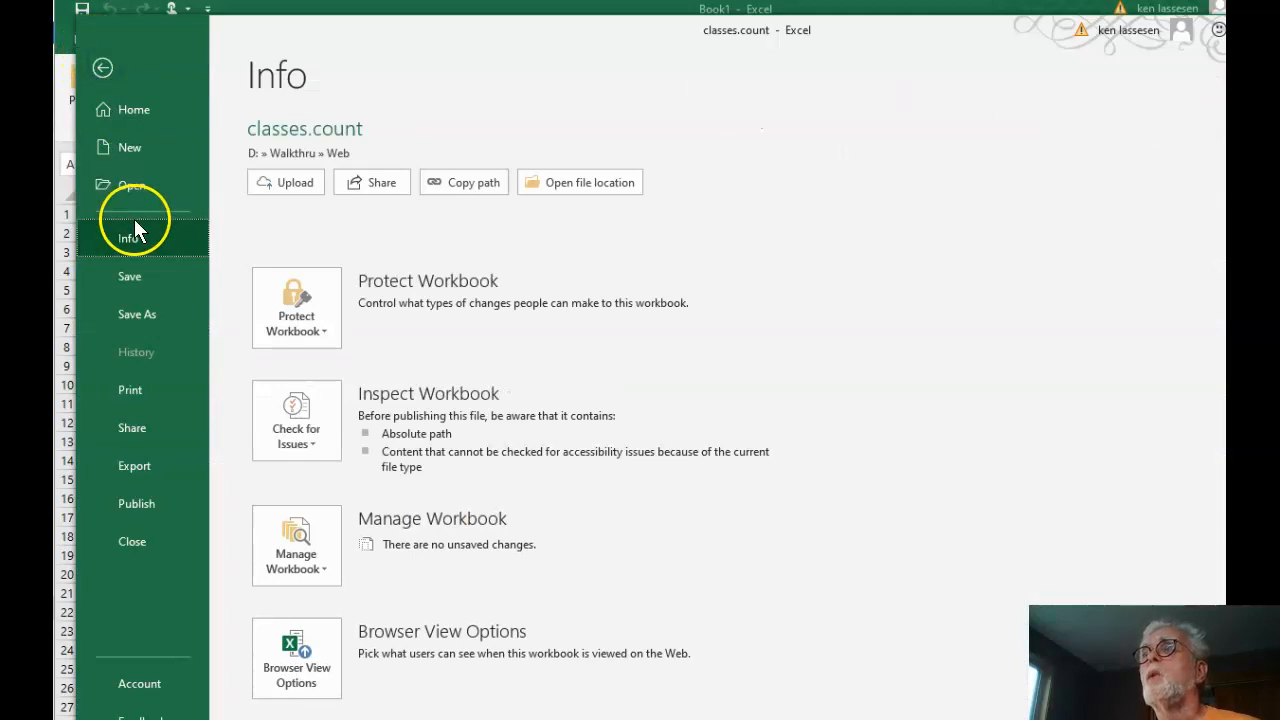
click(147, 185)
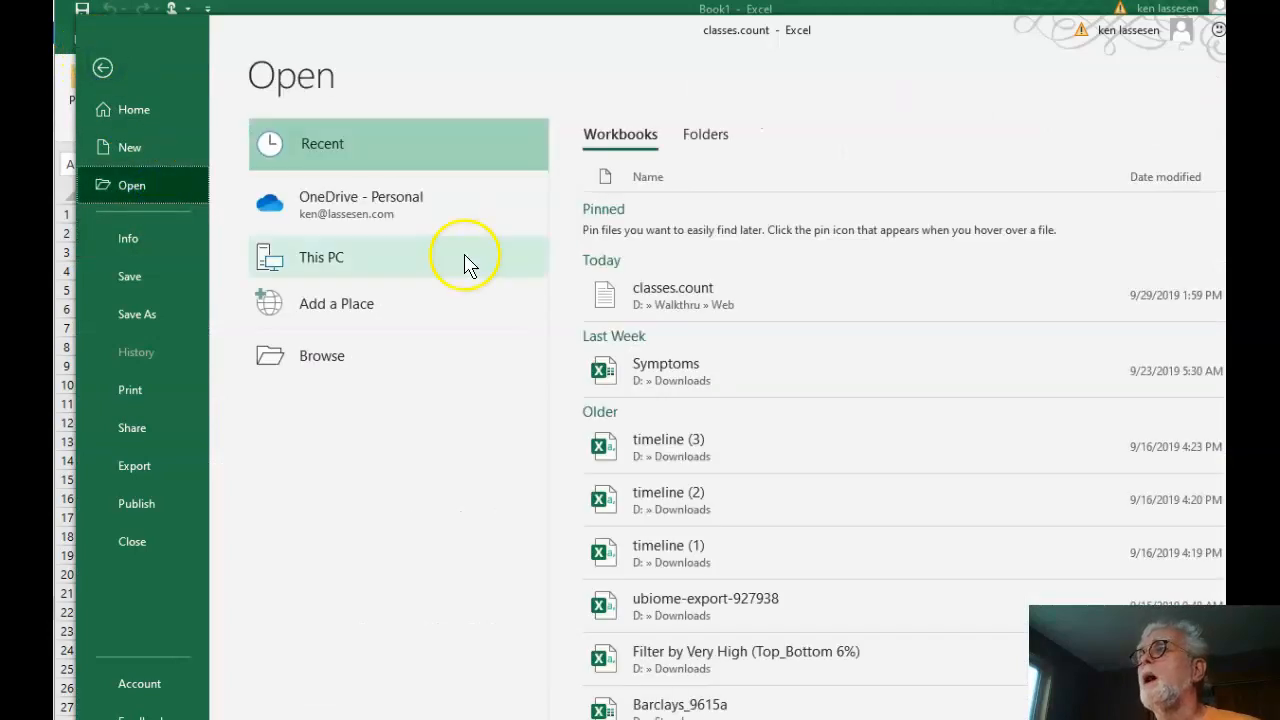
click(320, 365)
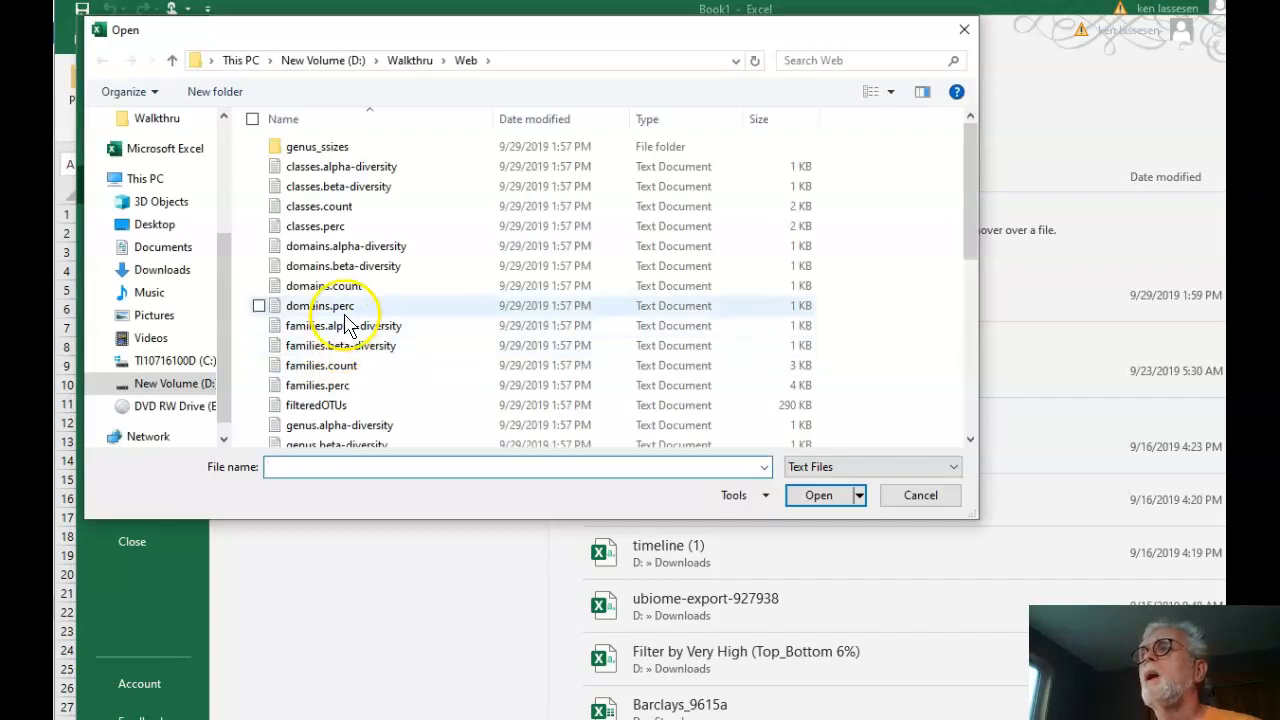
scroll(345, 316, down, 3)
scroll(345, 316, down, 2)
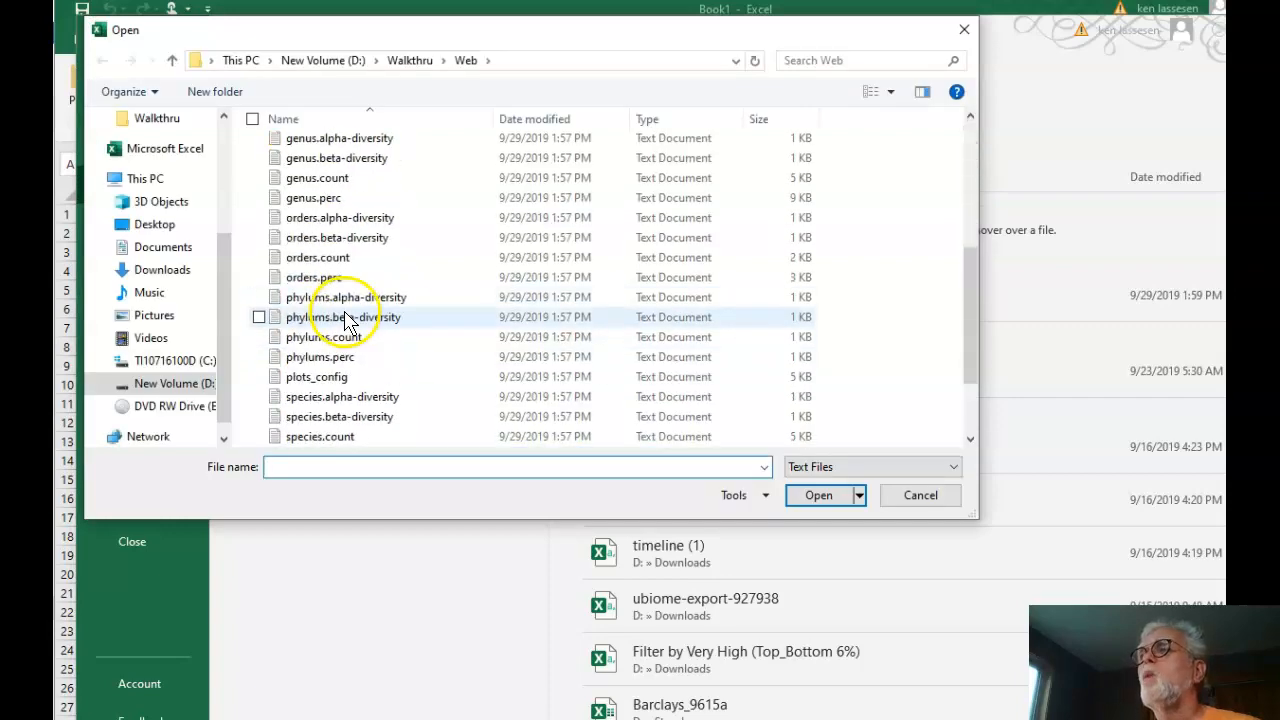
double_click(322, 440)
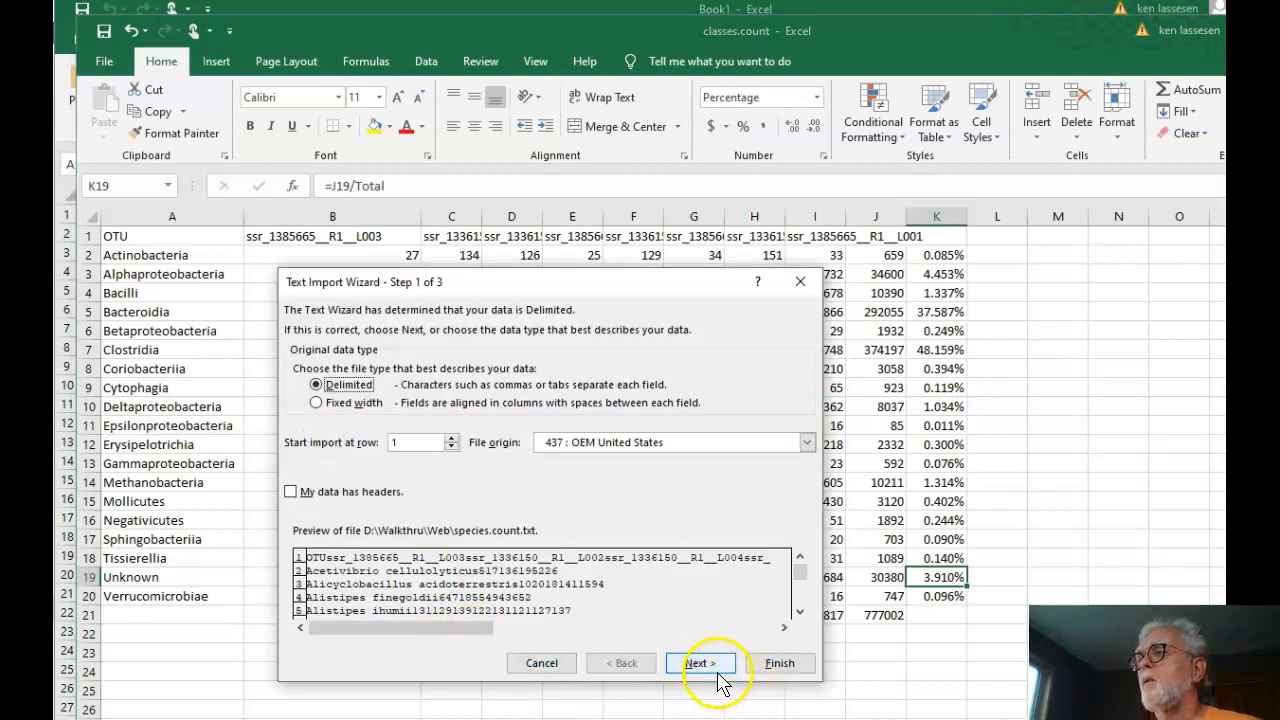
click(700, 663)
click(700, 663)
click(777, 664)
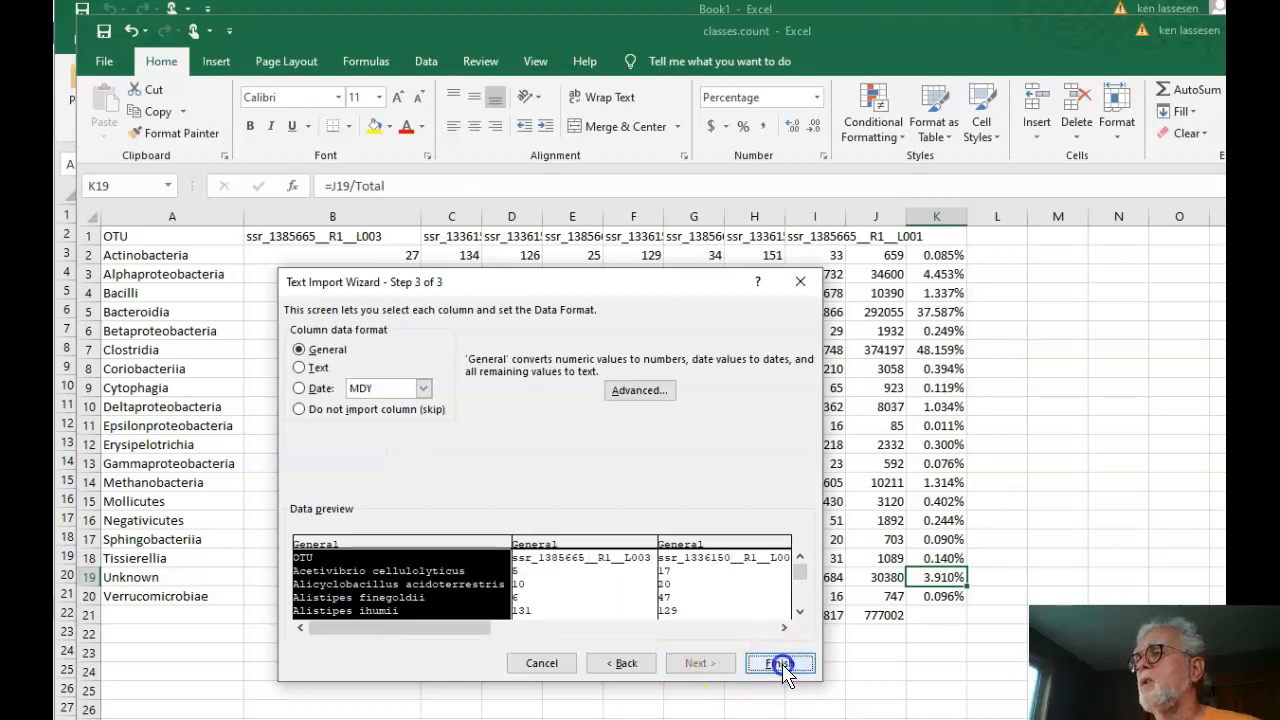
Enter =SUM(B2:B94) in cell B95, below the last species row, to total the first sample's counts.
scroll(810, 525, down, 13)
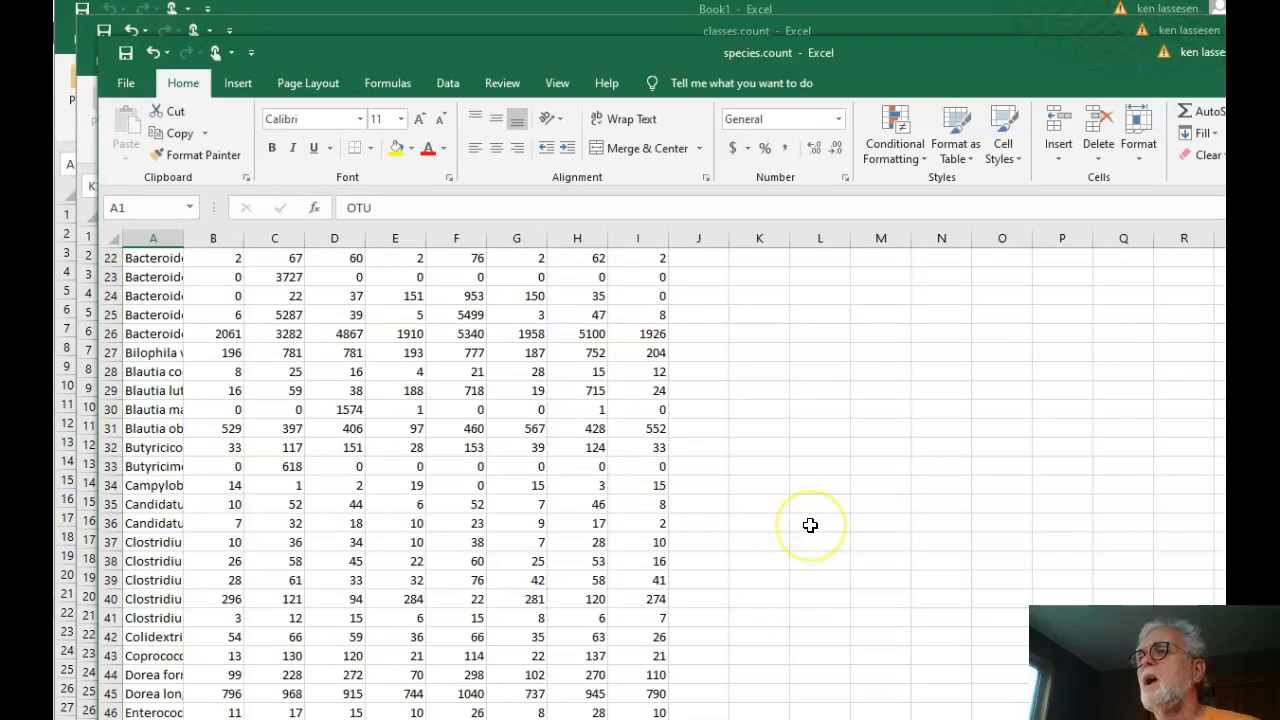
scroll(810, 525, down, 15)
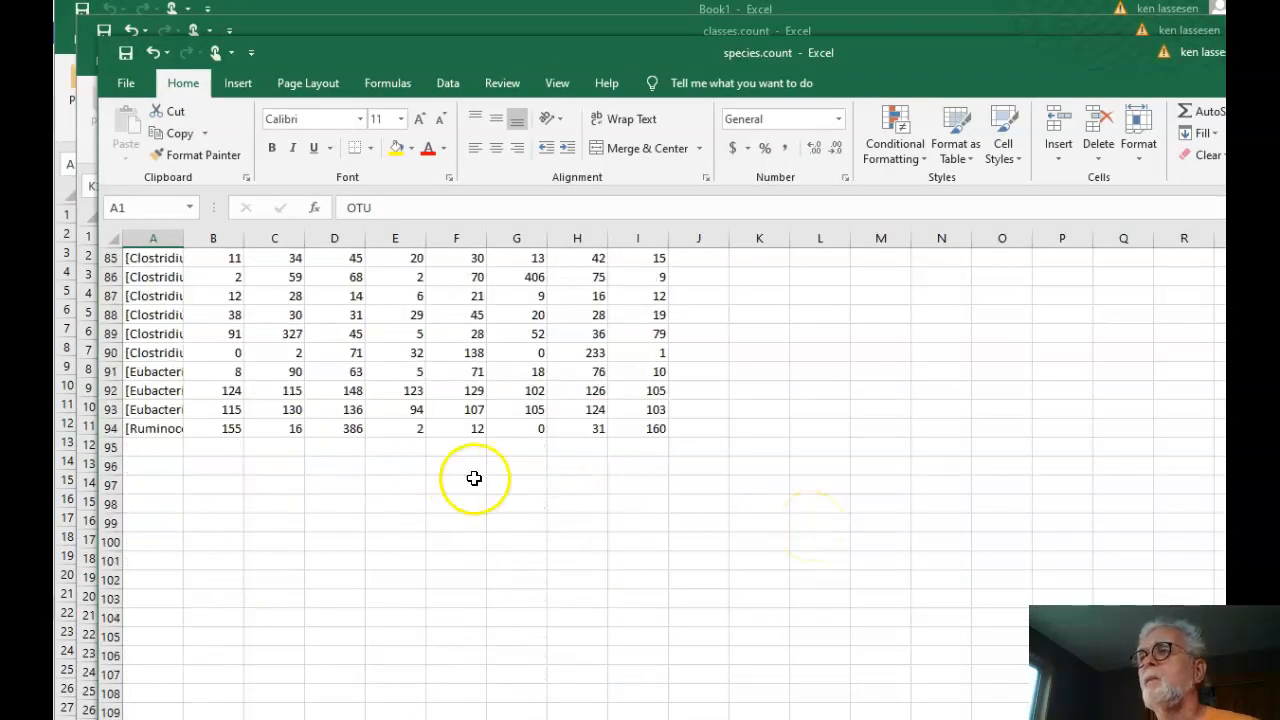
double_click(215, 448)
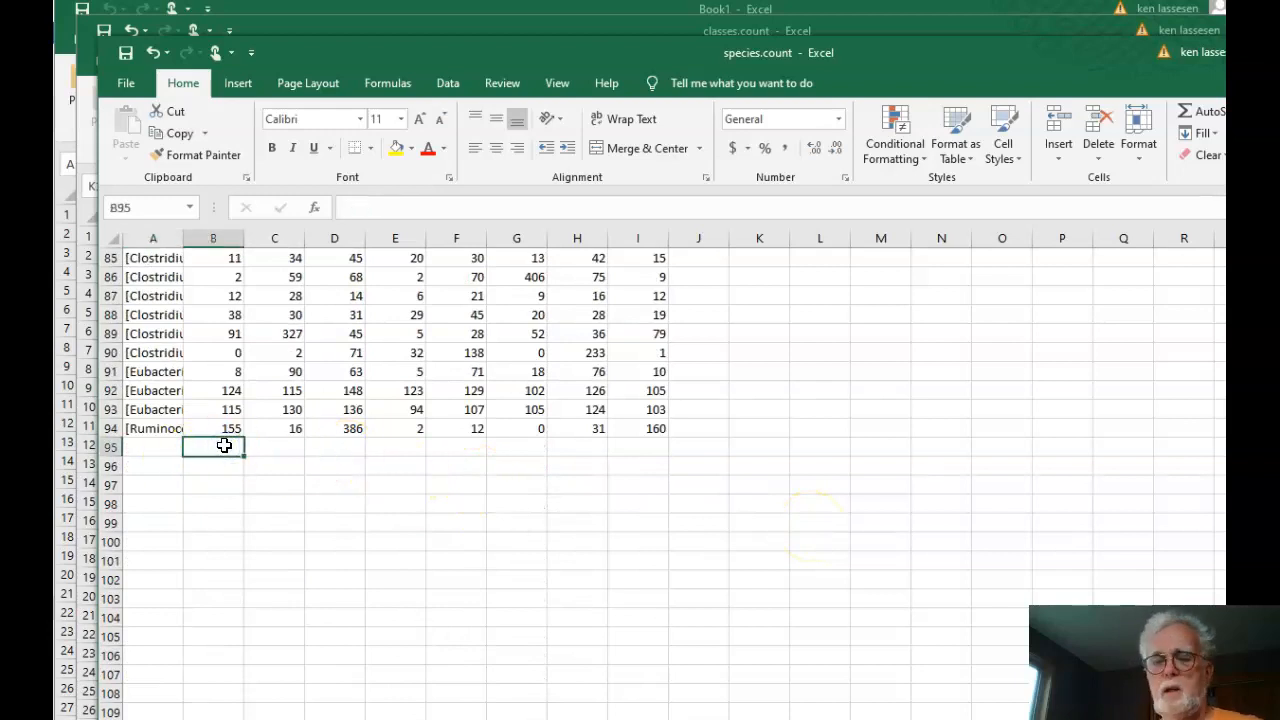
text(=Su)
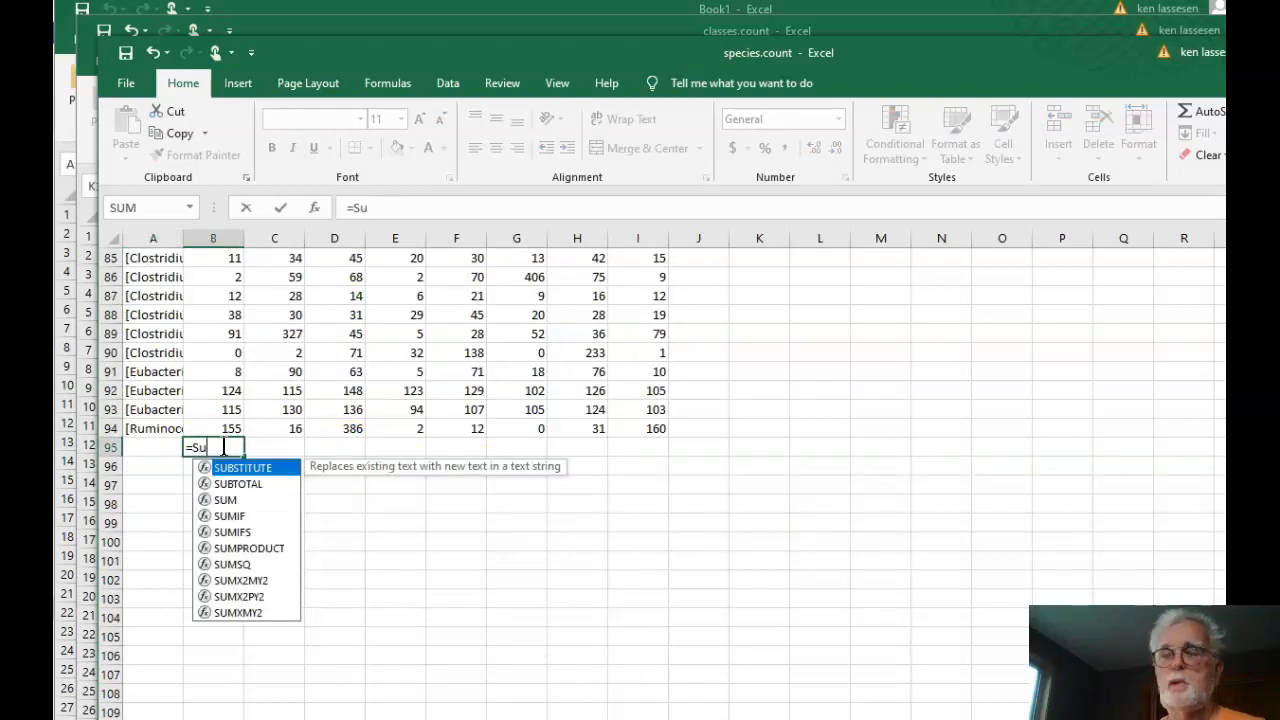
text(m()
key(Up)
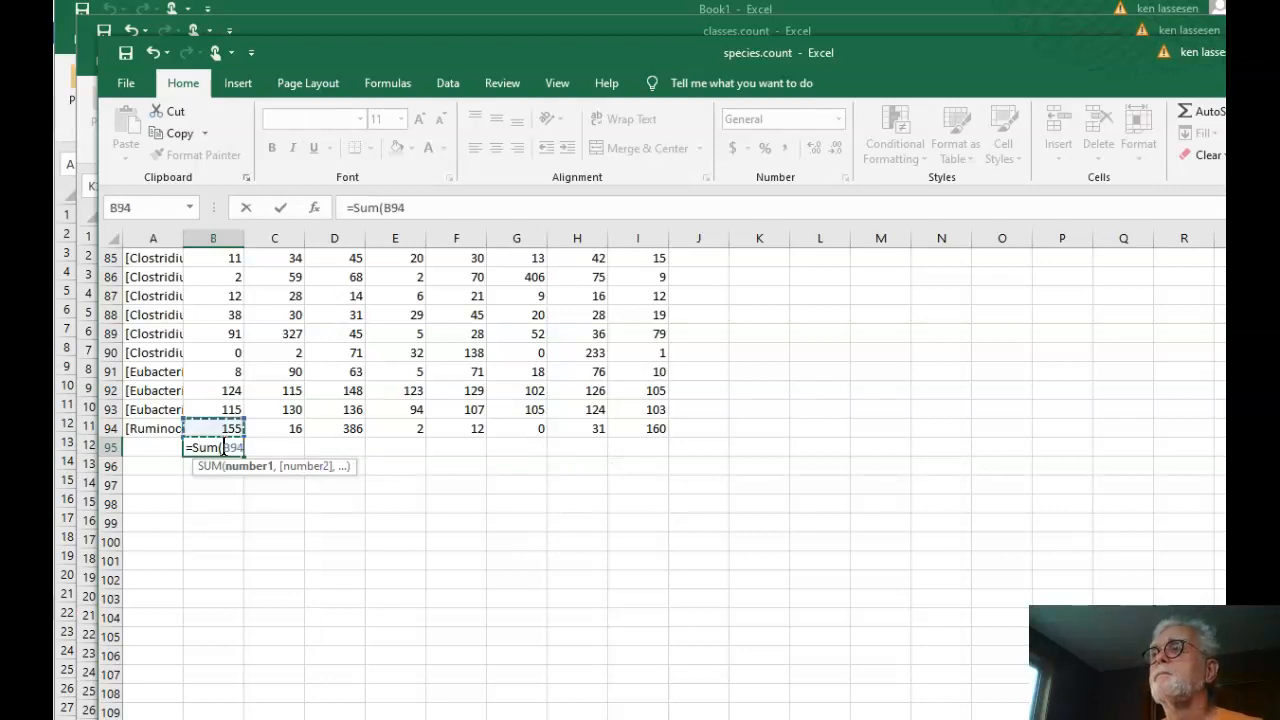
key(shift+Left)
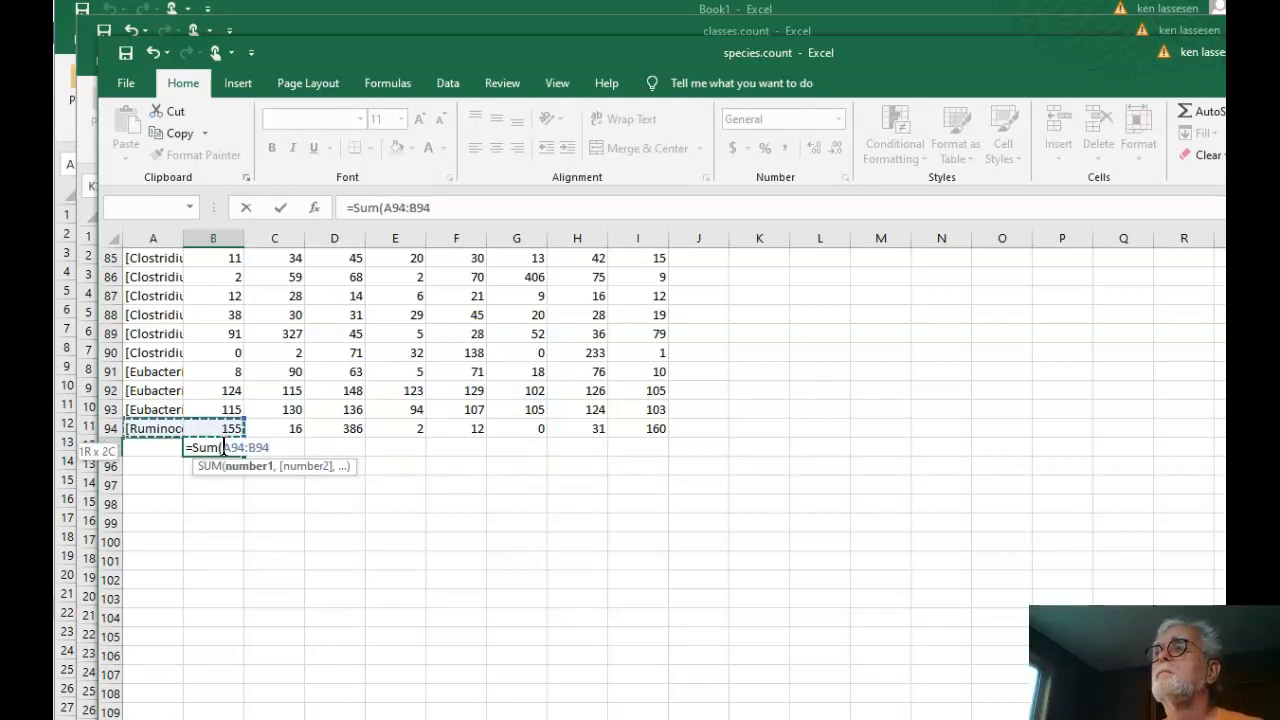
key(shift+Right)
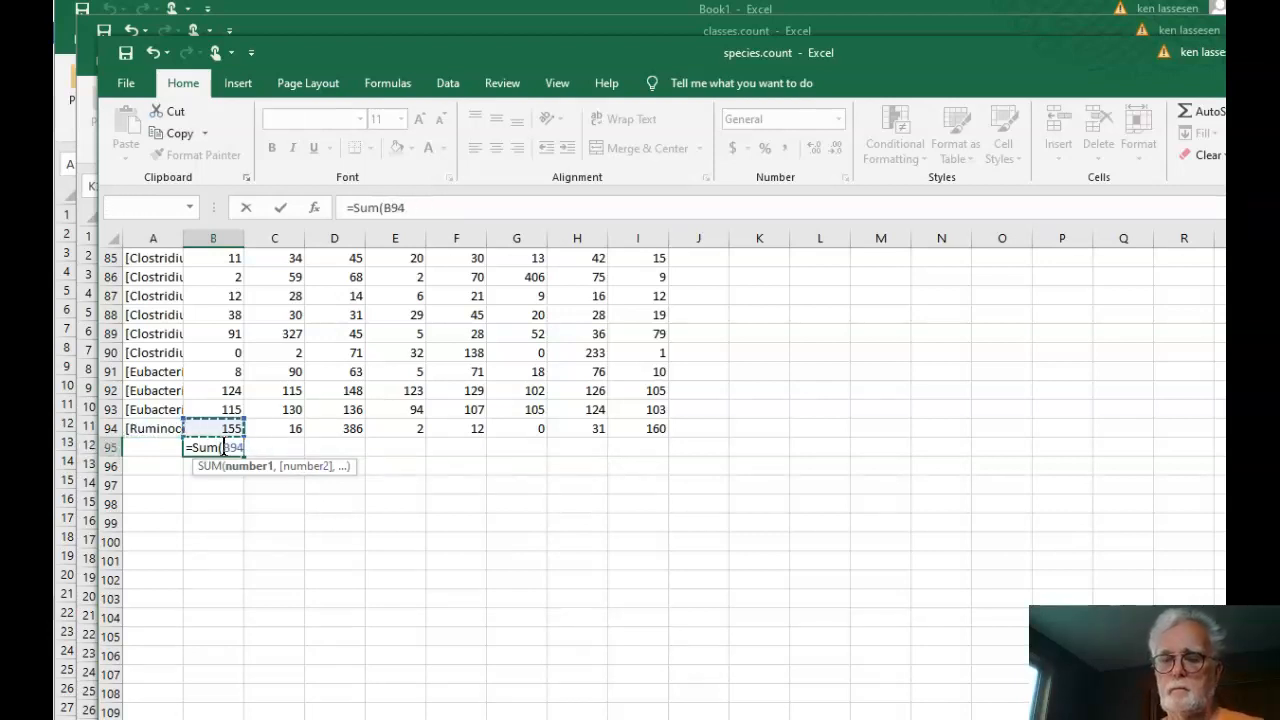
key(shift+Up)
key(shift+Left)
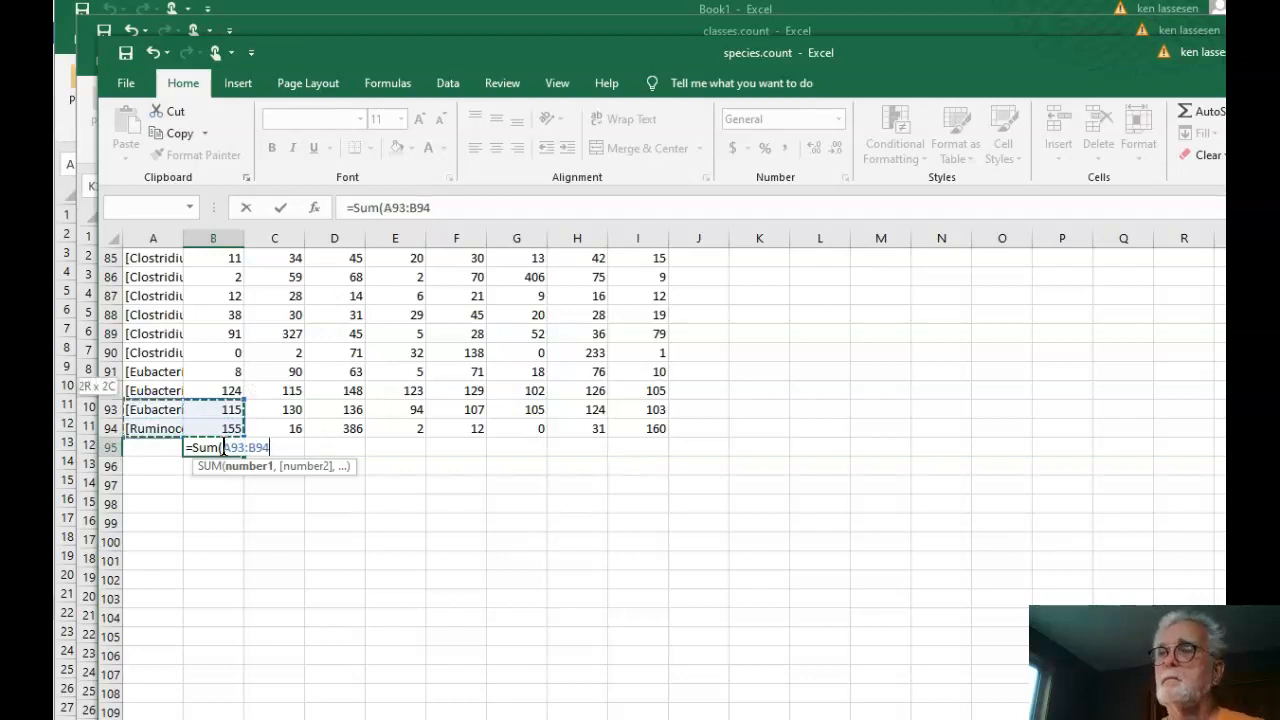
key(shift+Up)
key(shift+Right)
key(shift+Up)
key(shift+Up)
key(shift+Up)
key(shift+Up)
key(shift+Up)
key(shift+Up)
key(shift+Up)
key(shift+Up)
key(shift+Up)
key(shift+Up)
key(shift+Up)
key(shift+Up)
key(shift+Up)
key(shift+Up)
key(shift+Up)
key(shift+Up)
key(shift+Up)
key(shift+Up)
key(shift+Up)
key(shift+Up)
key(shift+Up)
key(shift+Up)
key(shift+Up)
key(shift+Up)
key(shift+Up)
key(shift+Up)
key(shift+Up)
key(shift+Up)
key(shift+Up)
key(shift+Up)
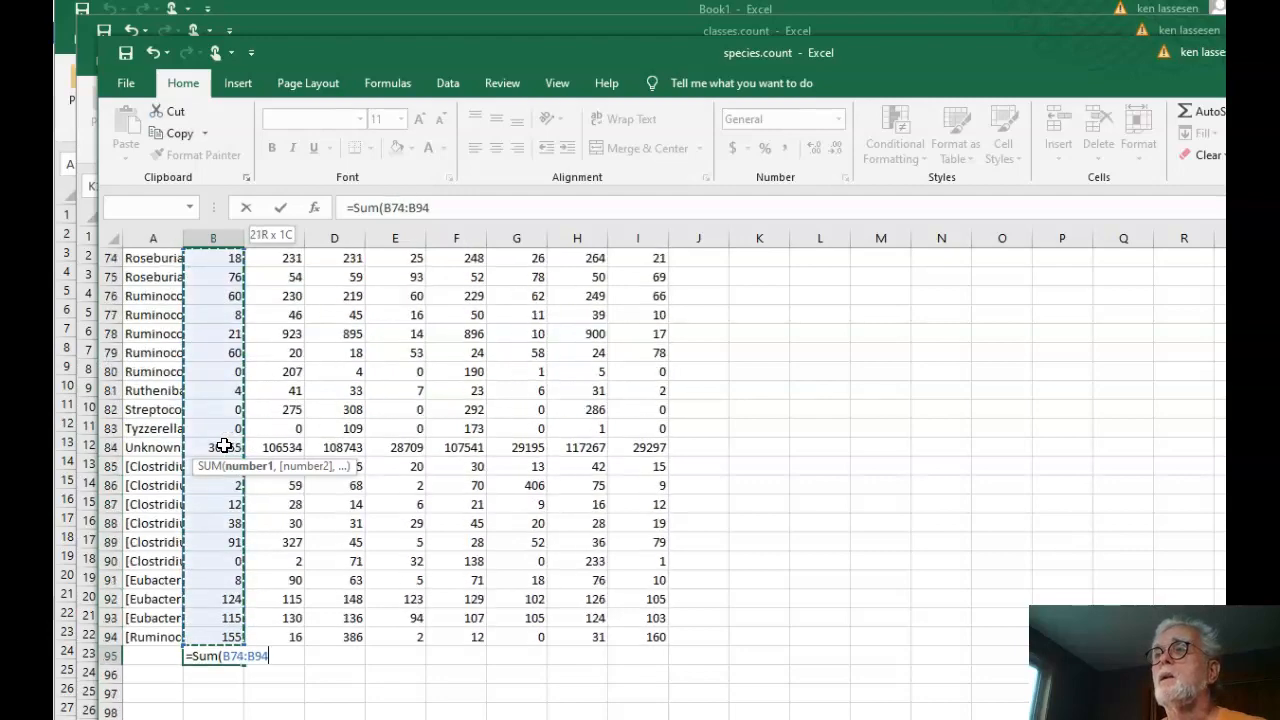
key(shift+Up)
key(shift+Up)
key(shift+Up)
key(shift+Up)
key(shift+Up)
key(shift+Up)
key(shift+Up)
key(shift+Up)
key(shift+Up)
key(shift+Up)
key(shift+Up)
key(shift+Up)
key(shift+Up)
key(shift+Up)
key(shift+Up)
key(shift+Up)
key(shift+Up)
key(shift+Up)
key(shift+Up)
key(shift+Up)
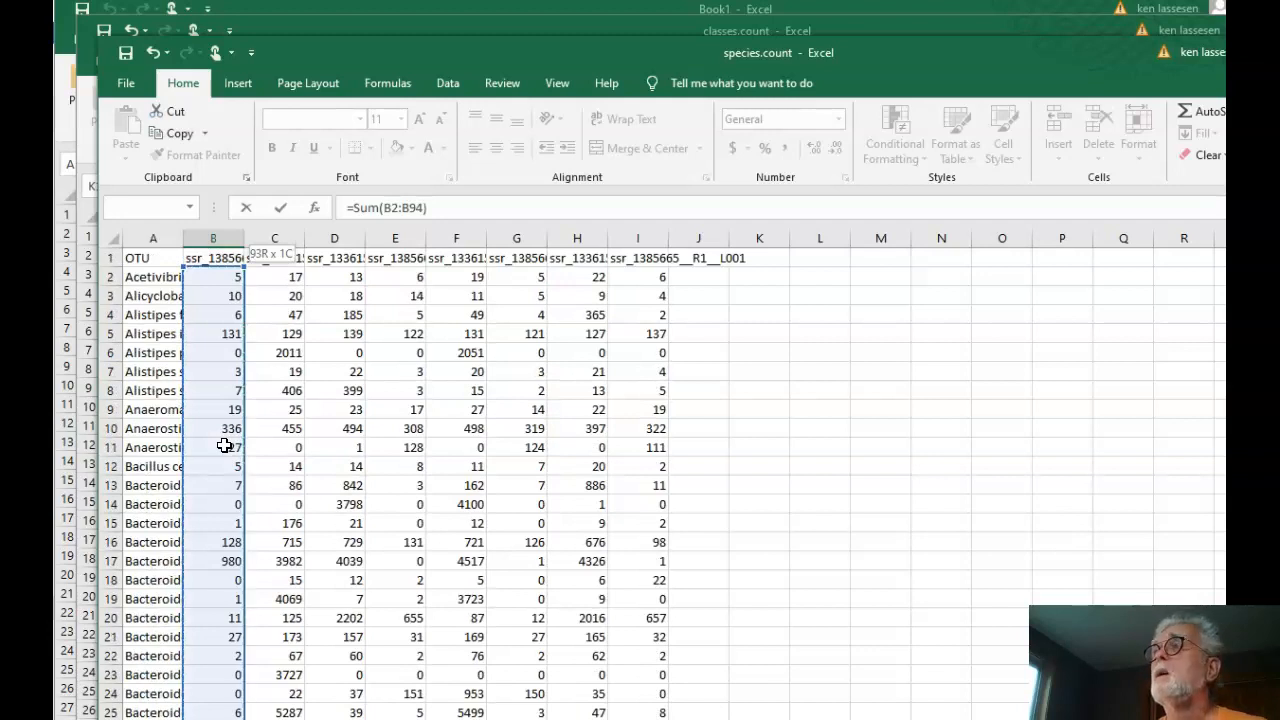
key(Return)
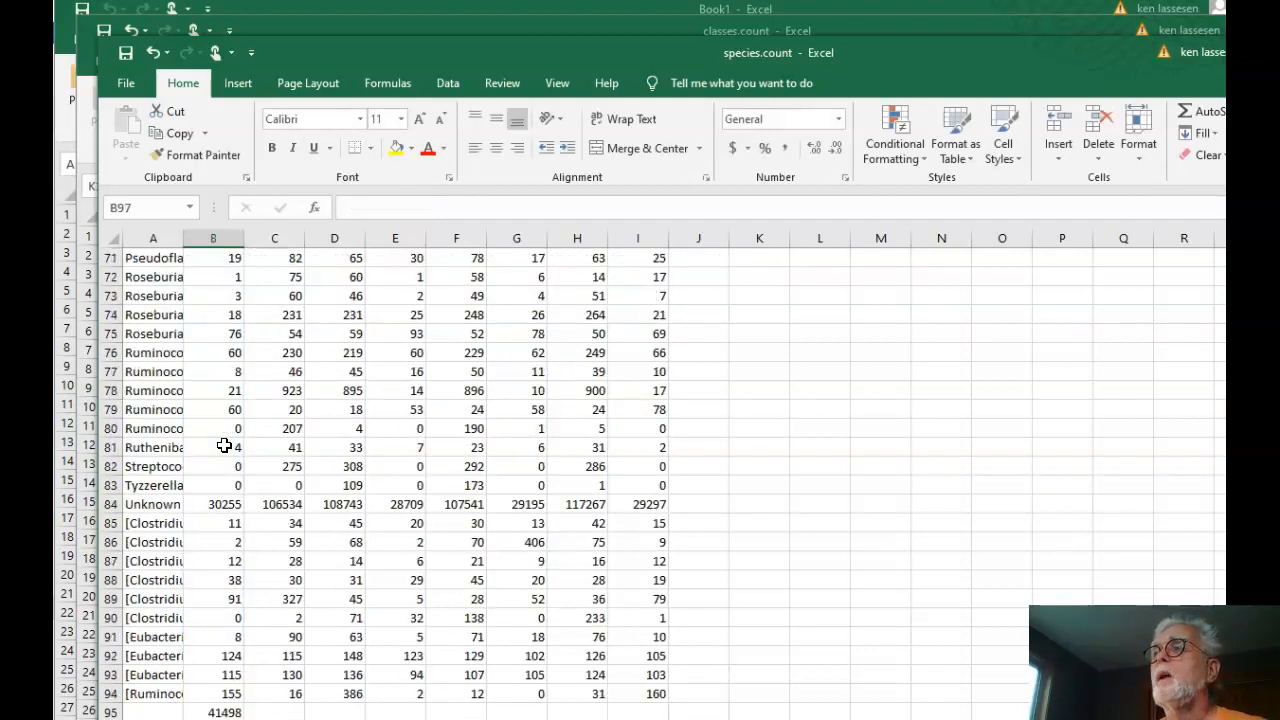
Copy the column sum from B95 into cells C95 through I95 to total the other samples.
key(Up)
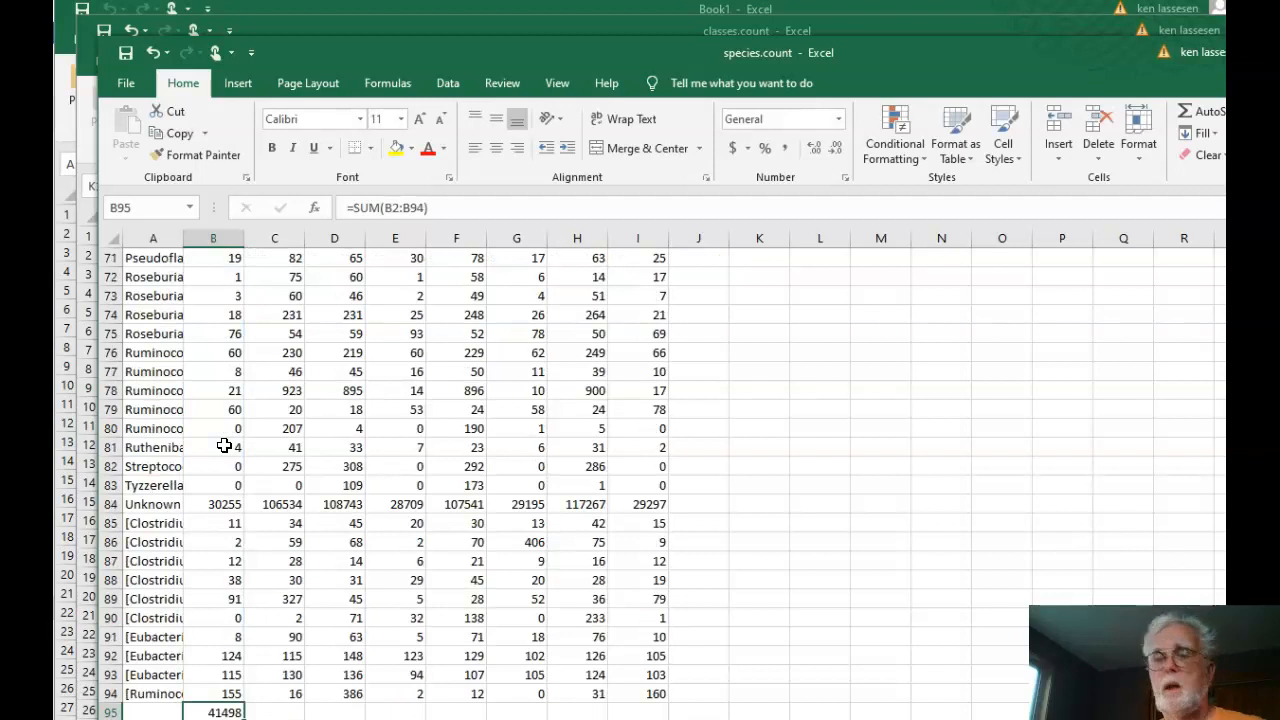
key(ctrl+c)
key(Right)
key(ctrl+v)
key(Right)
key(ctrl+v)
key(Right)
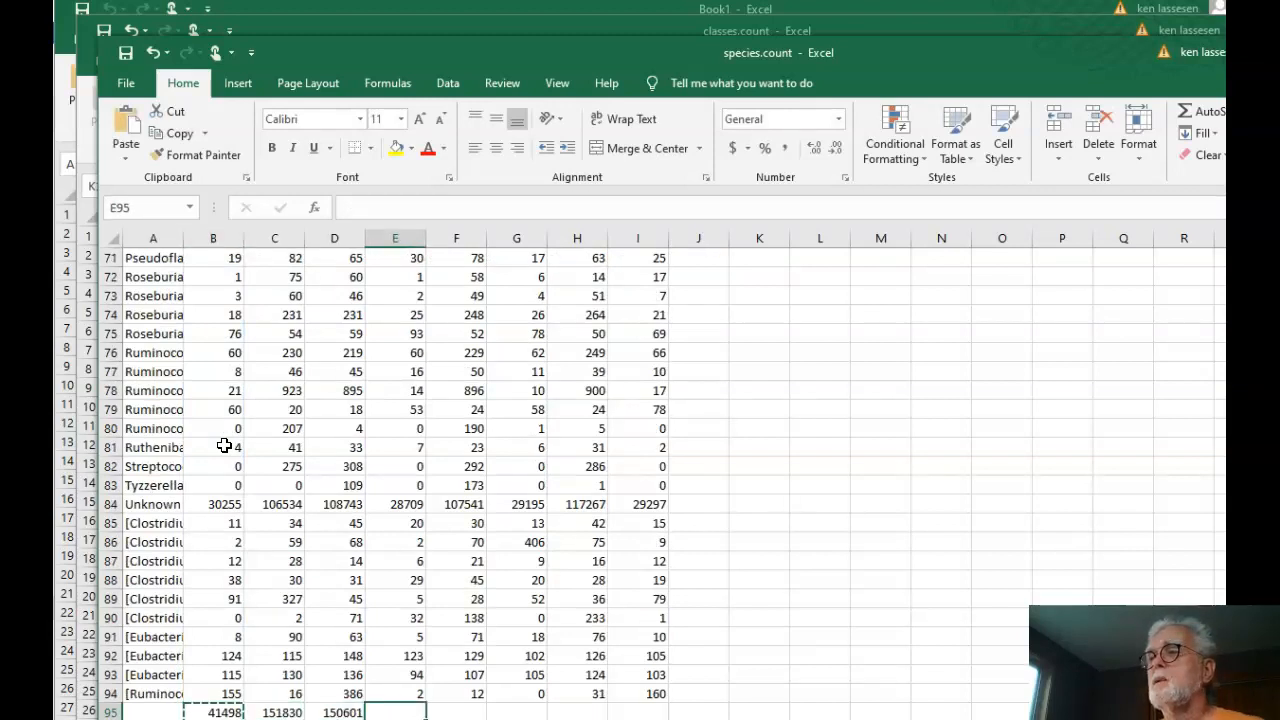
key(ctrl+v)
key(Right)
key(ctrl+v)
key(Right)
key(ctrl+v)
key(Right)
key(ctrl+v)
key(Right)
key(ctrl+v)
Enter =SUM(B95:I95) in cell J95 to add up the totals of all samples.
key(Right)
text(=Sum()
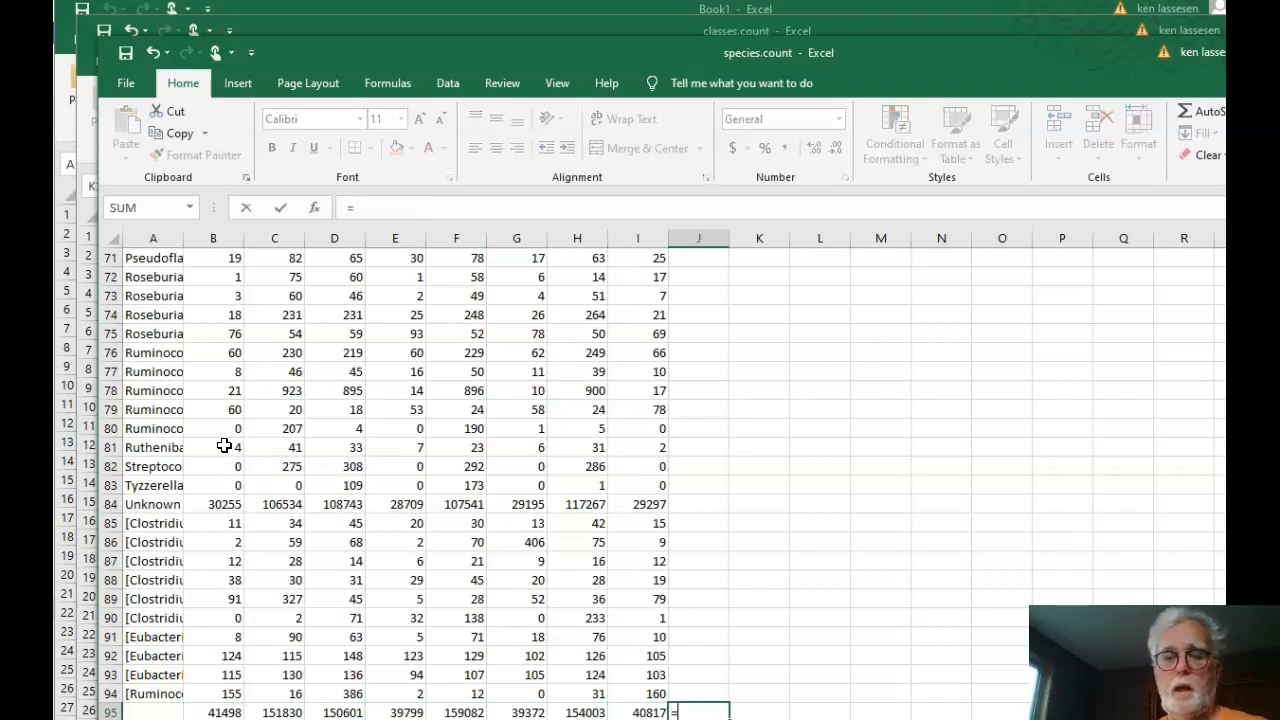
key(Left)
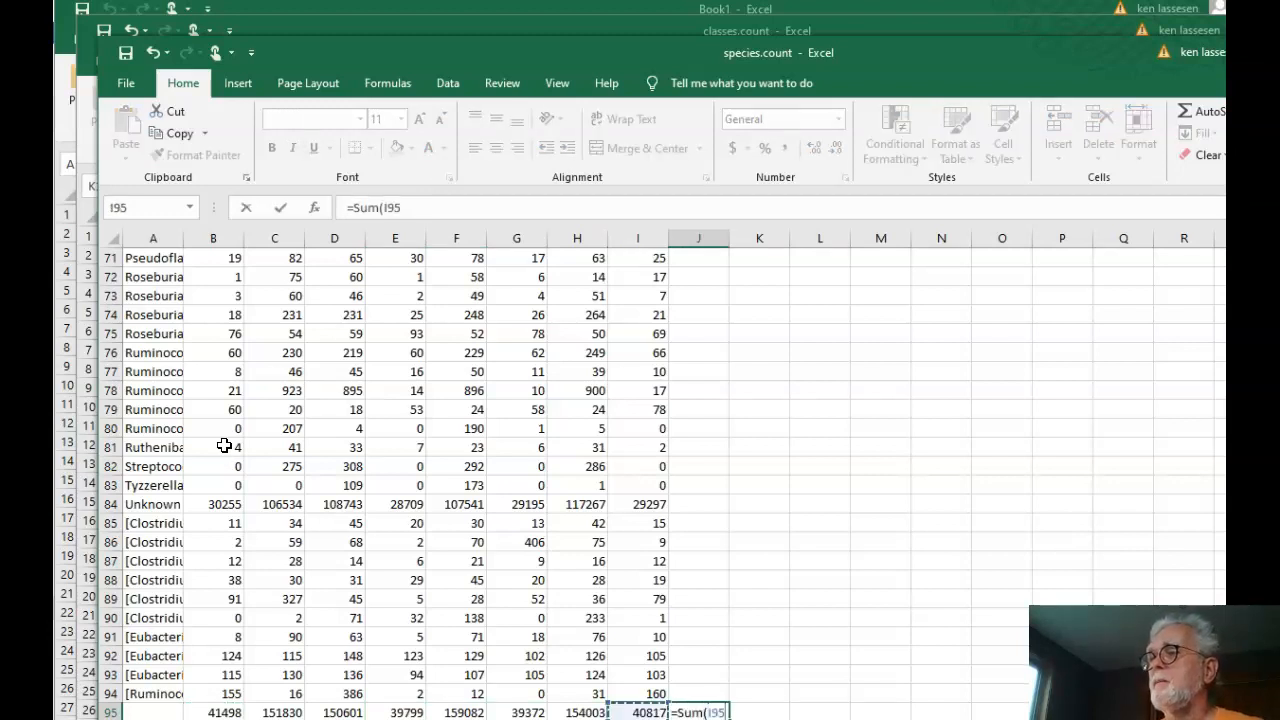
key(shift+Left)
key(shift+Left)
key(shift+Left)
key(shift+Left)
key(shift+Left)
key(shift+Left)
key(shift+Left)
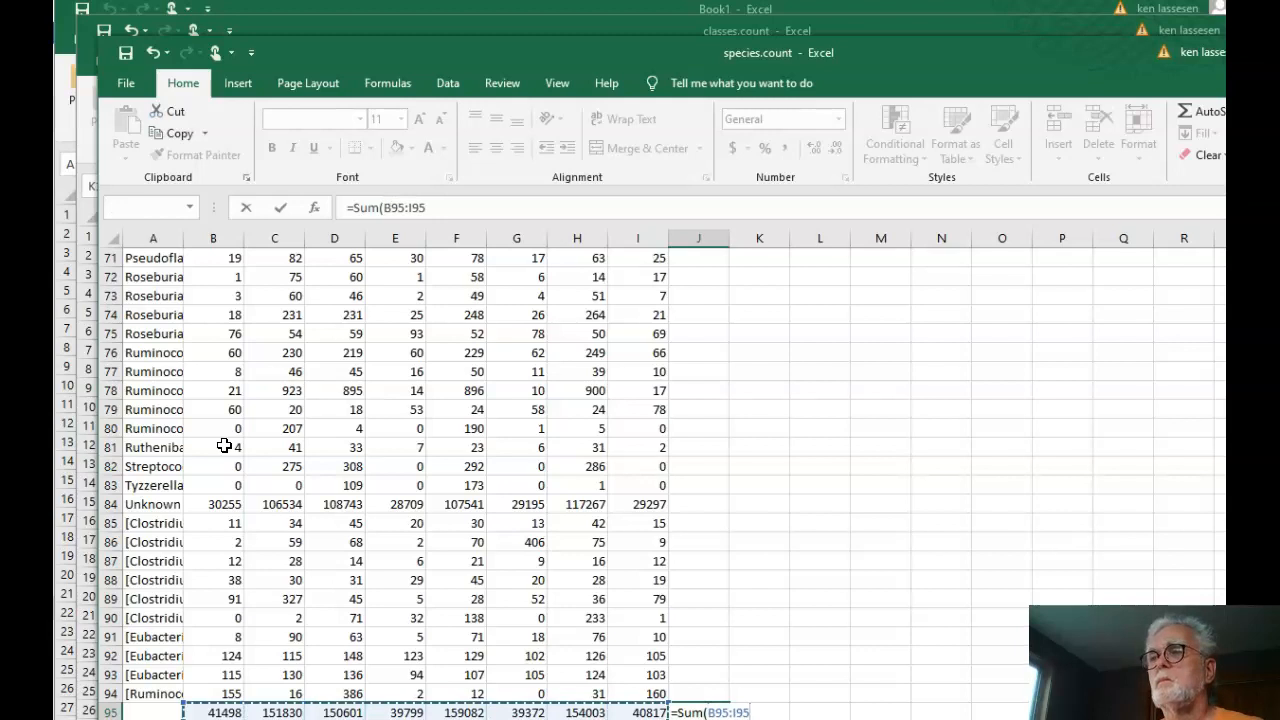
text())
key(ctrl+Return)
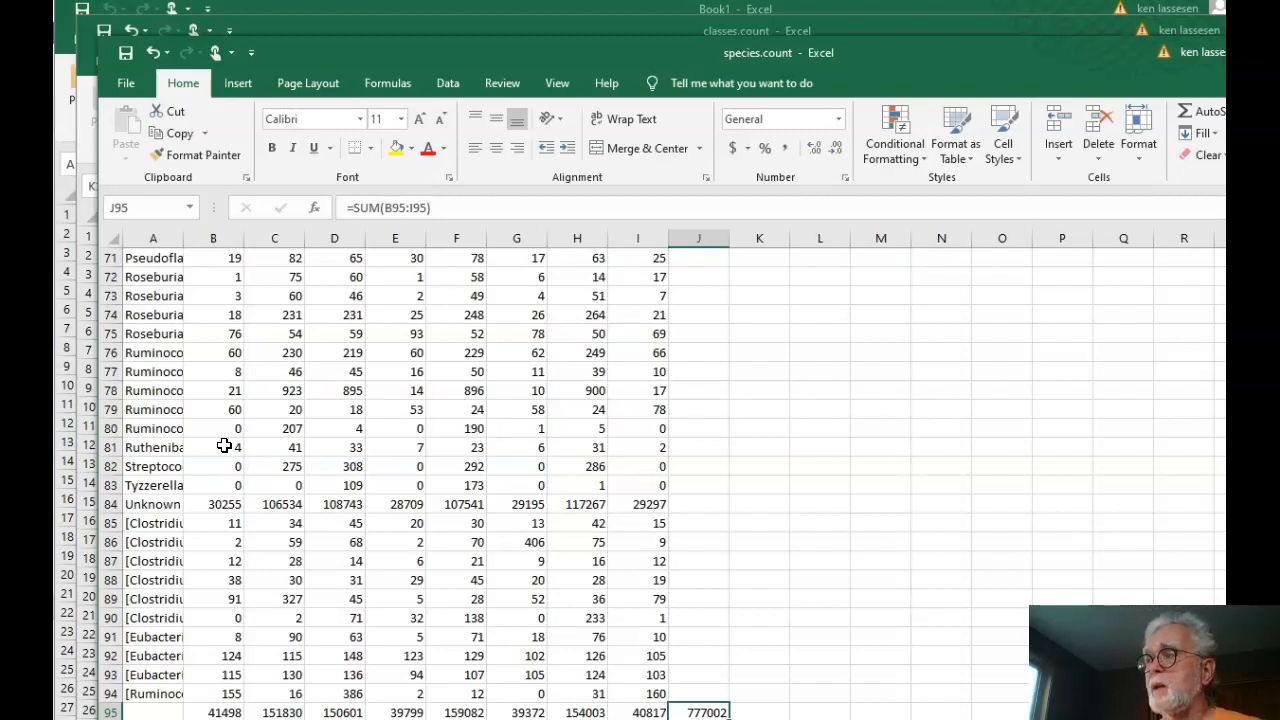
Copy the row sum from J95 into J2 through J94 to total each species across all samples.
key(ctrl+c)
key(Up)
key(shift+Up)
key(shift+Up)
key(shift+Up)
key(shift+Up)
key(shift+Up)
key(shift+Up)
key(shift+Up)
key(shift+Up)
key(shift+Up)
key(shift+Up)
key(shift+Up)
key(shift+Up)
key(shift+Up)
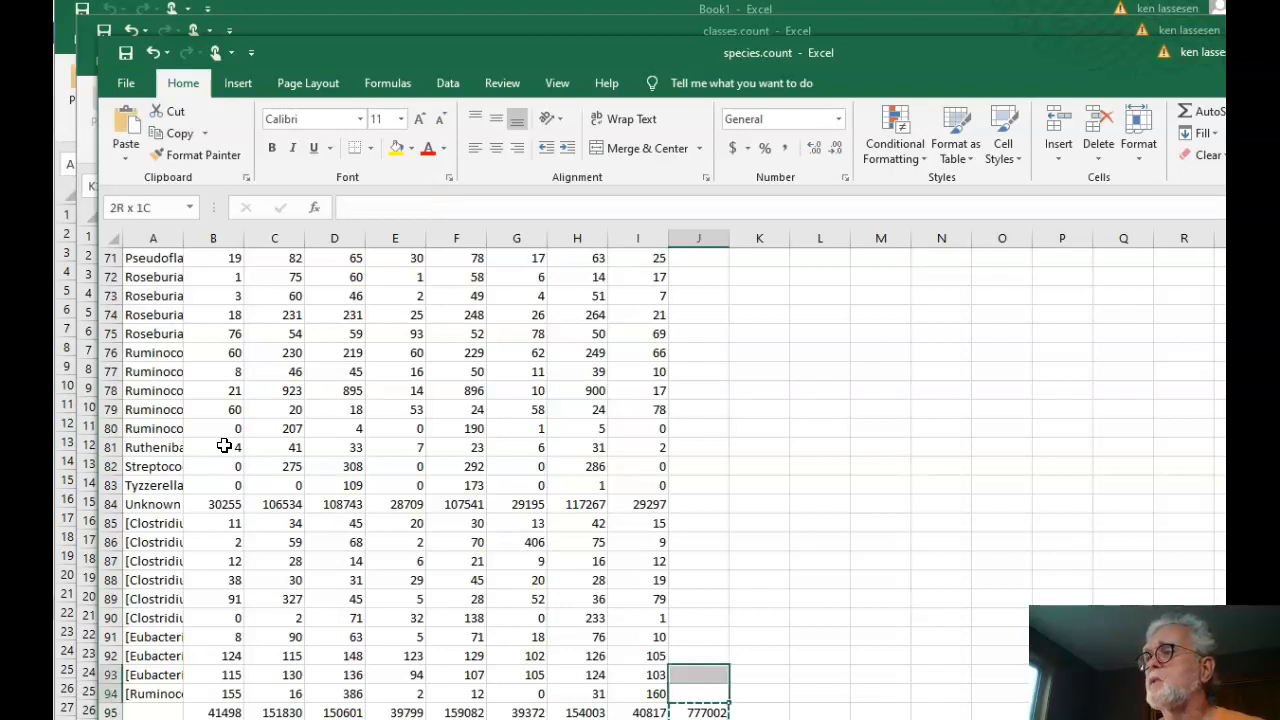
key(shift+Up)
key(shift+Up)
key(shift+Up)
key(shift+Up)
key(shift+Up)
key(shift+Up)
key(shift+Up)
key(shift+Up)
key(shift+Up)
key(shift+Up)
key(shift+Up)
key(shift+Up)
key(shift+Up)
key(shift+Up)
key(shift+Up)
key(shift+Up)
key(shift+Up)
key(shift+Up)
key(shift+Up)
key(shift+Up)
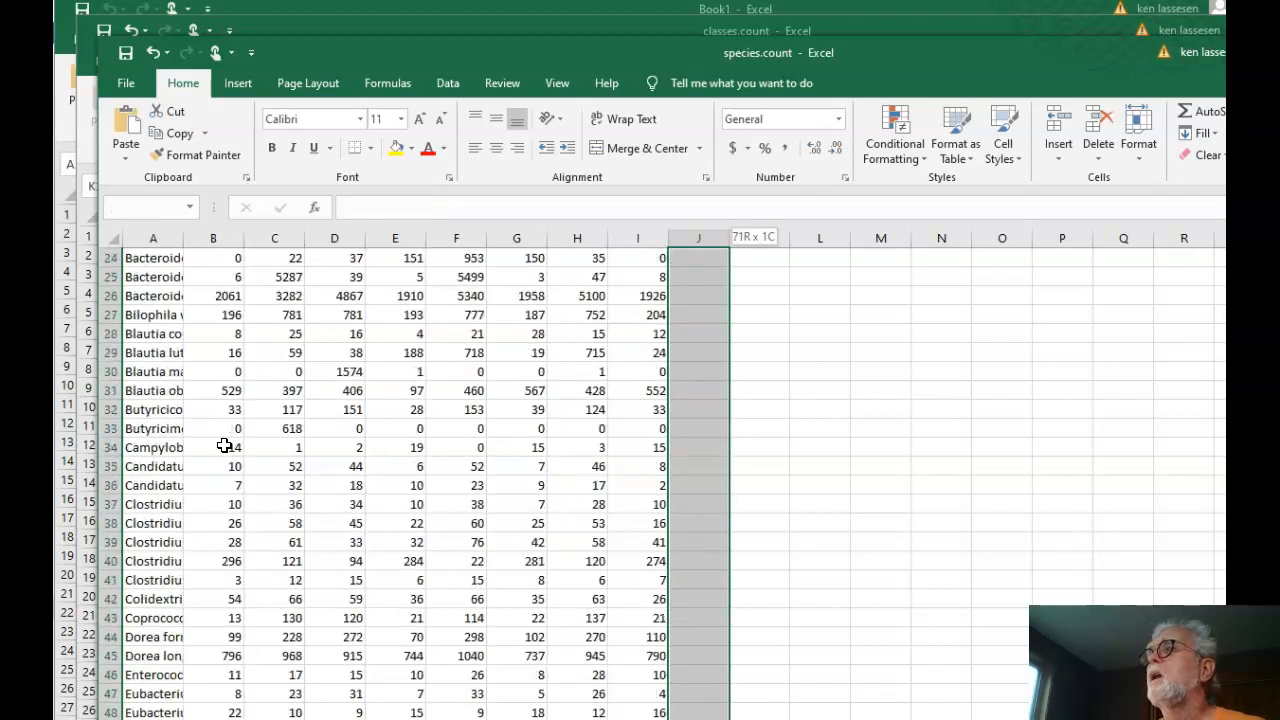
key(shift+Up)
key(shift+Up)
key(shift+Down)
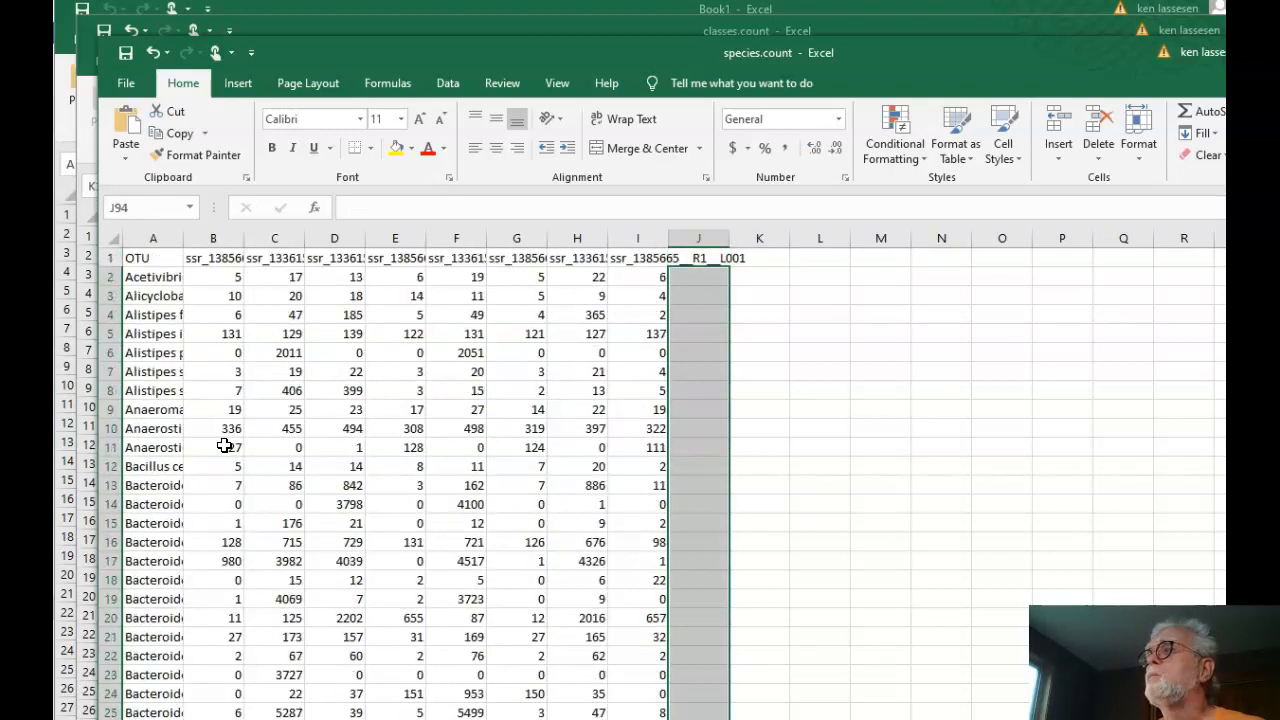
key(ctrl+v)
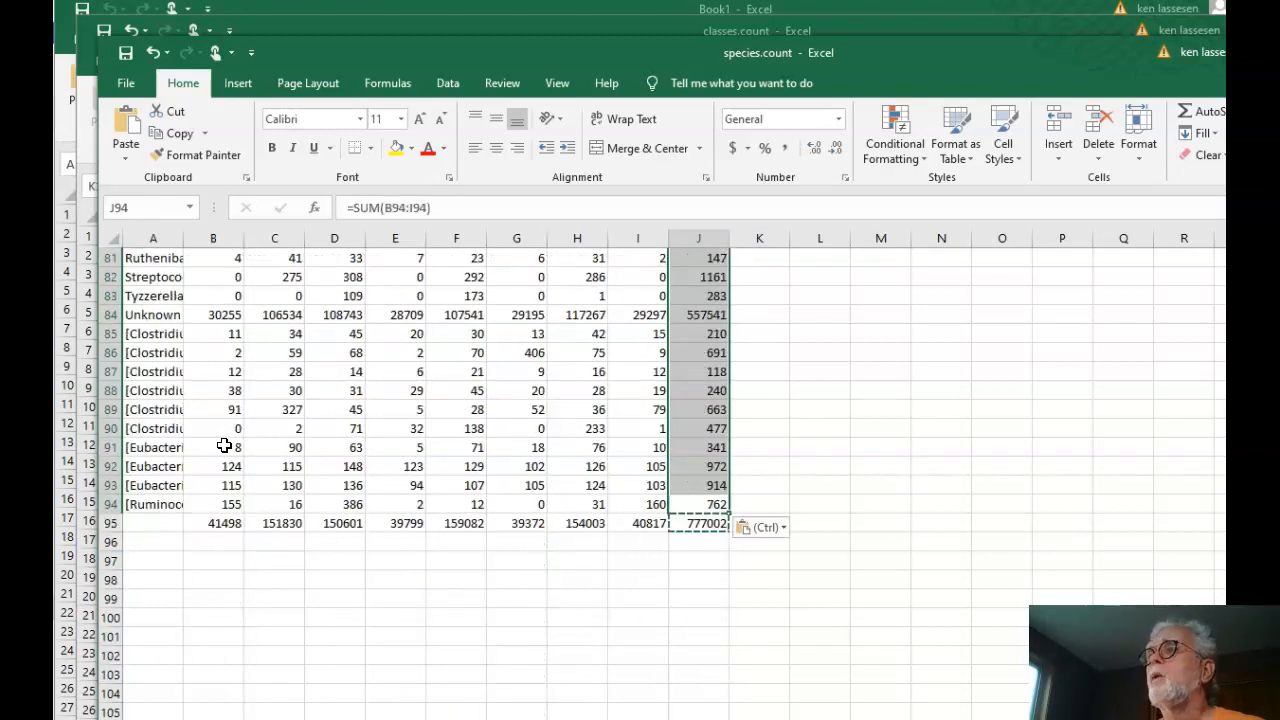
Define the workbook-scoped name SpeciesTotal for the grand total in cell J95.
key(Right)
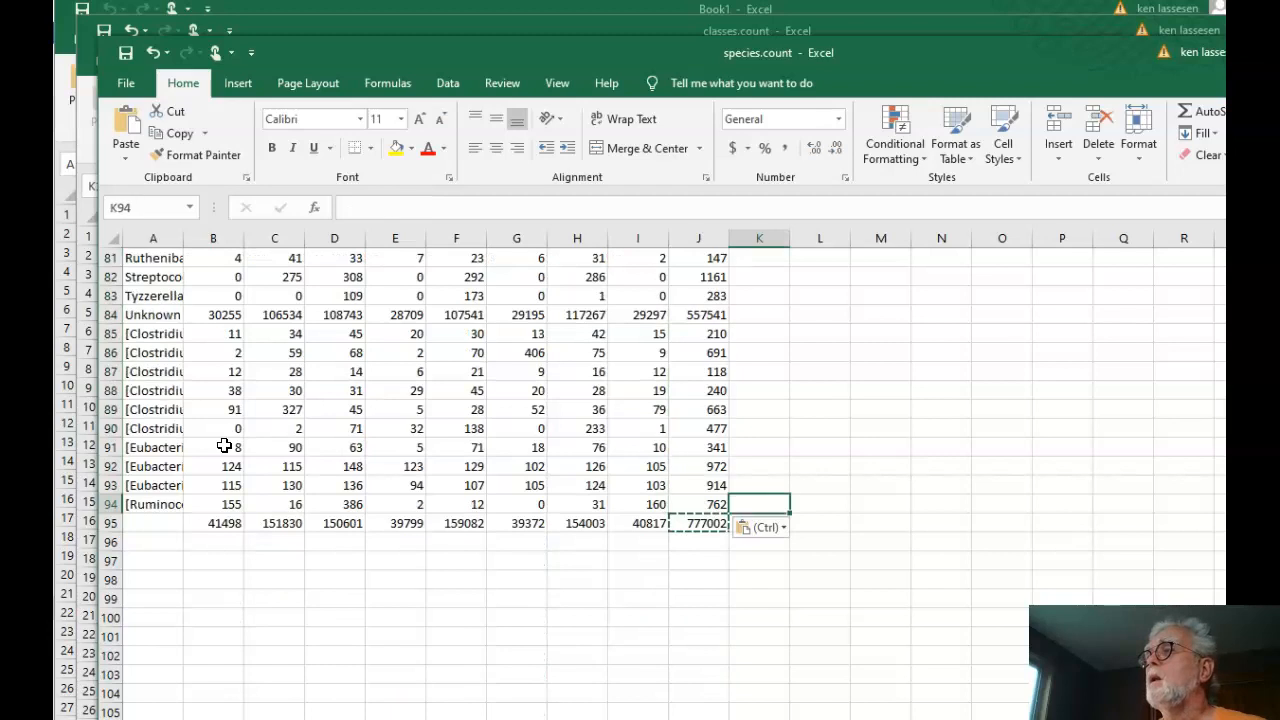
key(Down)
key(Left)
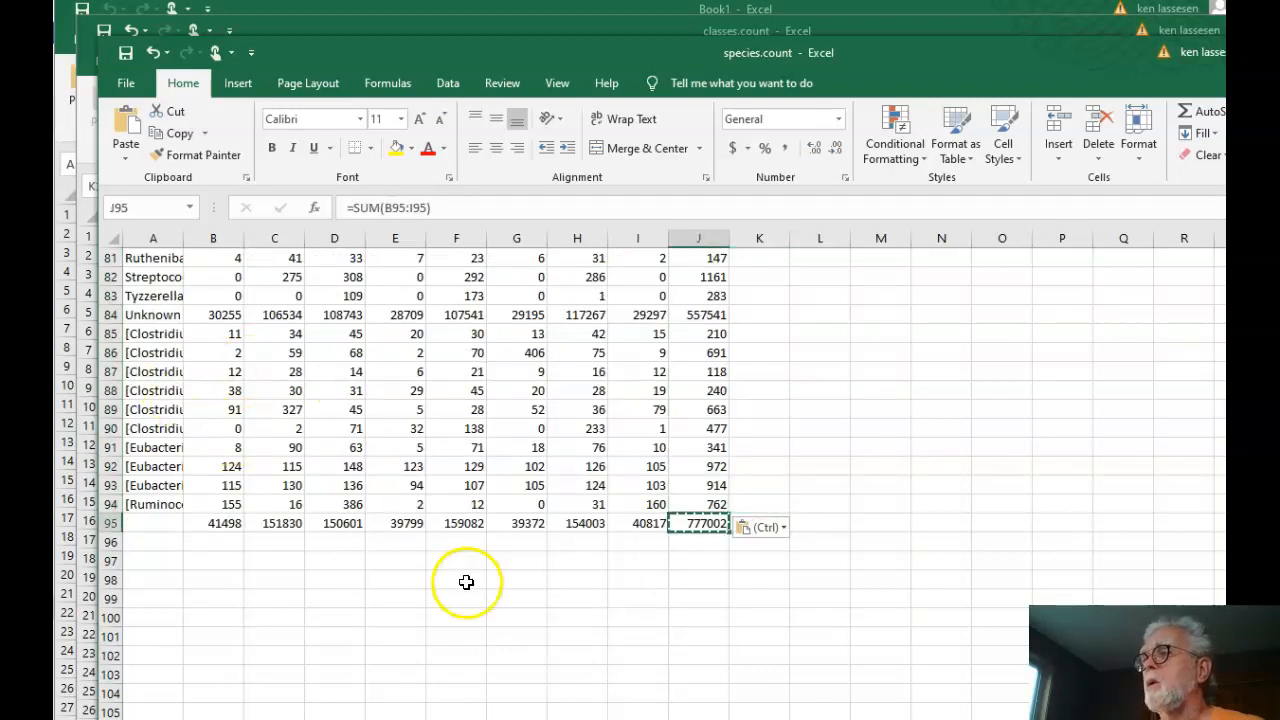
click(514, 596)
click(718, 528)
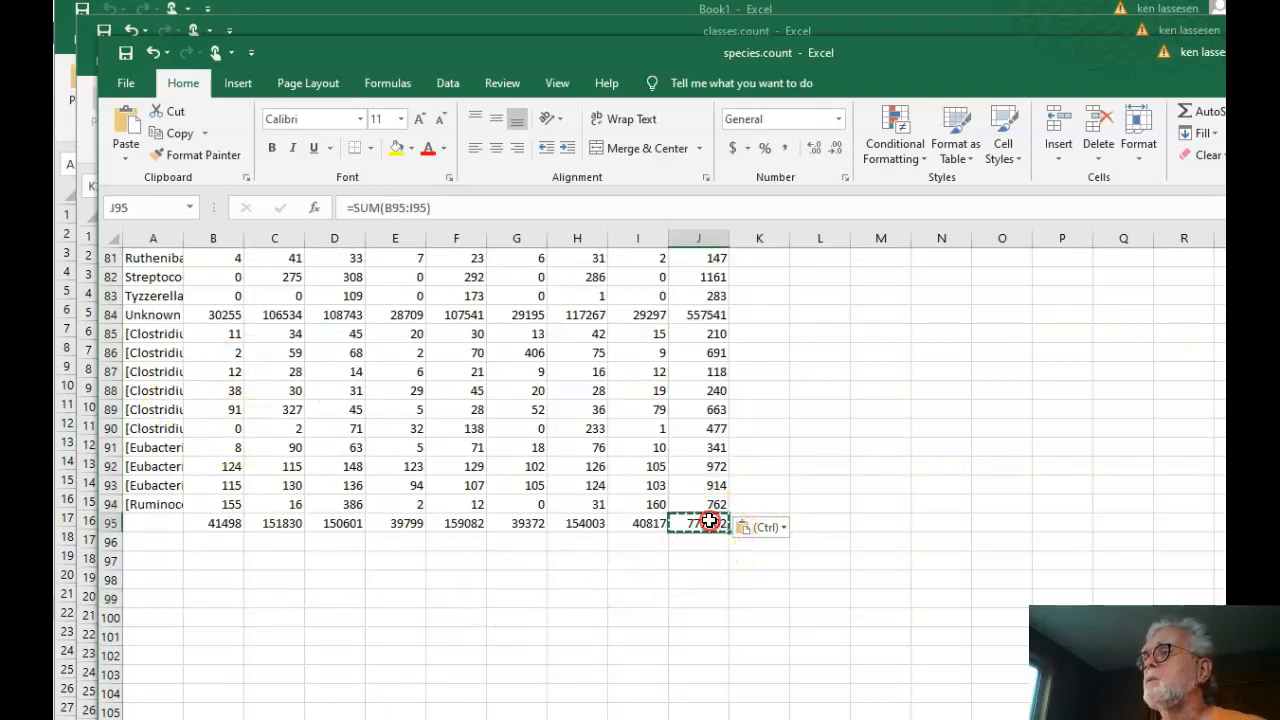
right_click(711, 528)
click(775, 484)
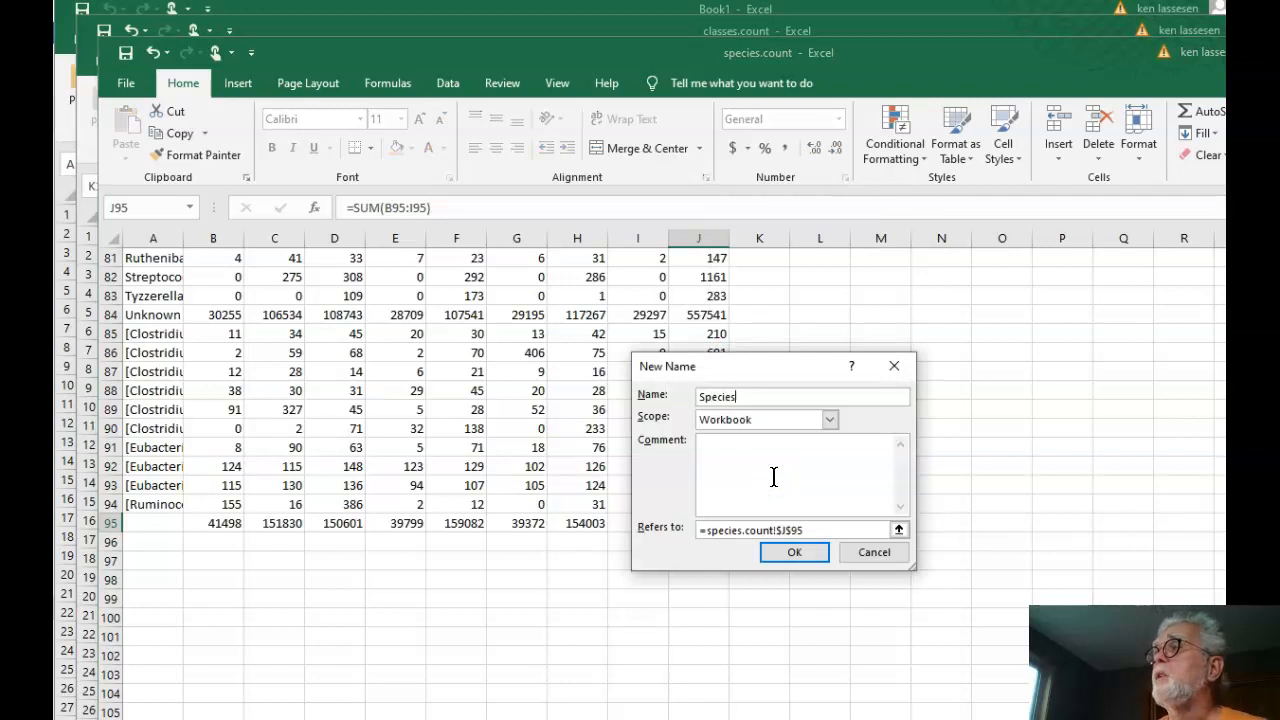
key(Return)
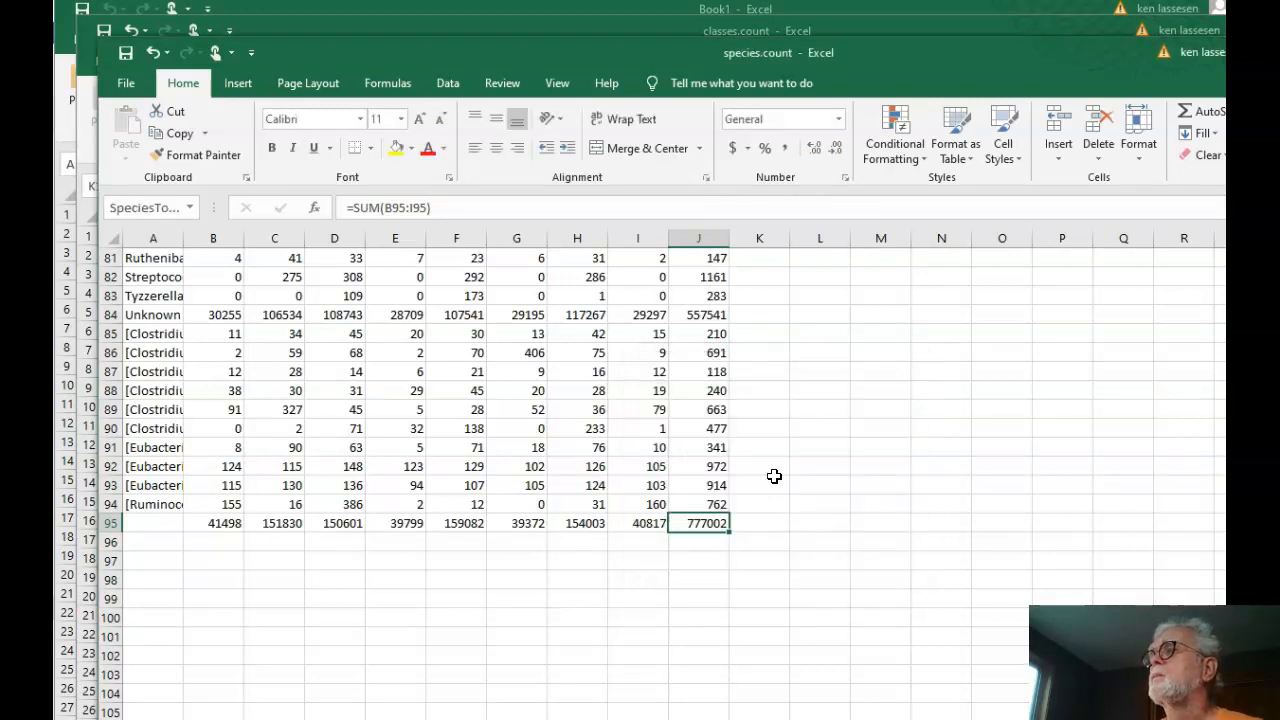
Enter =J94/SpeciesTotal in cell K94 to calculate the last species' share of the grand total.
click(753, 507)
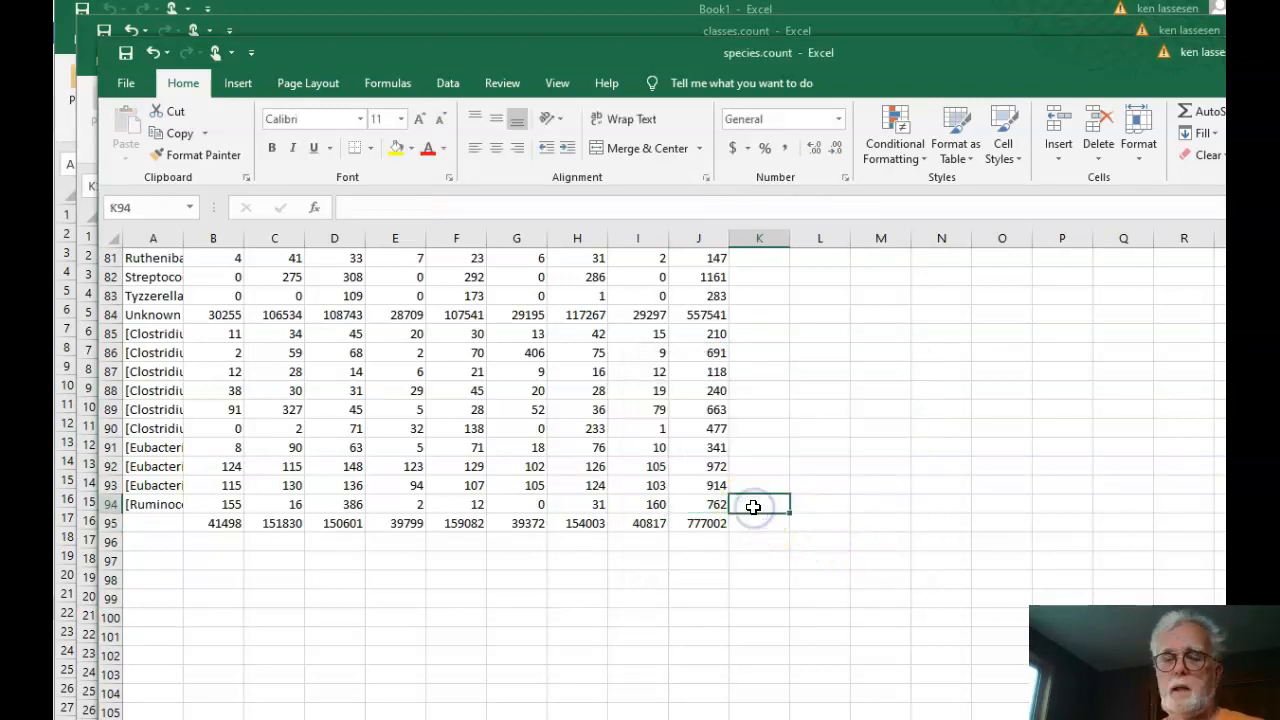
text(=)
key(Left)
text(/)
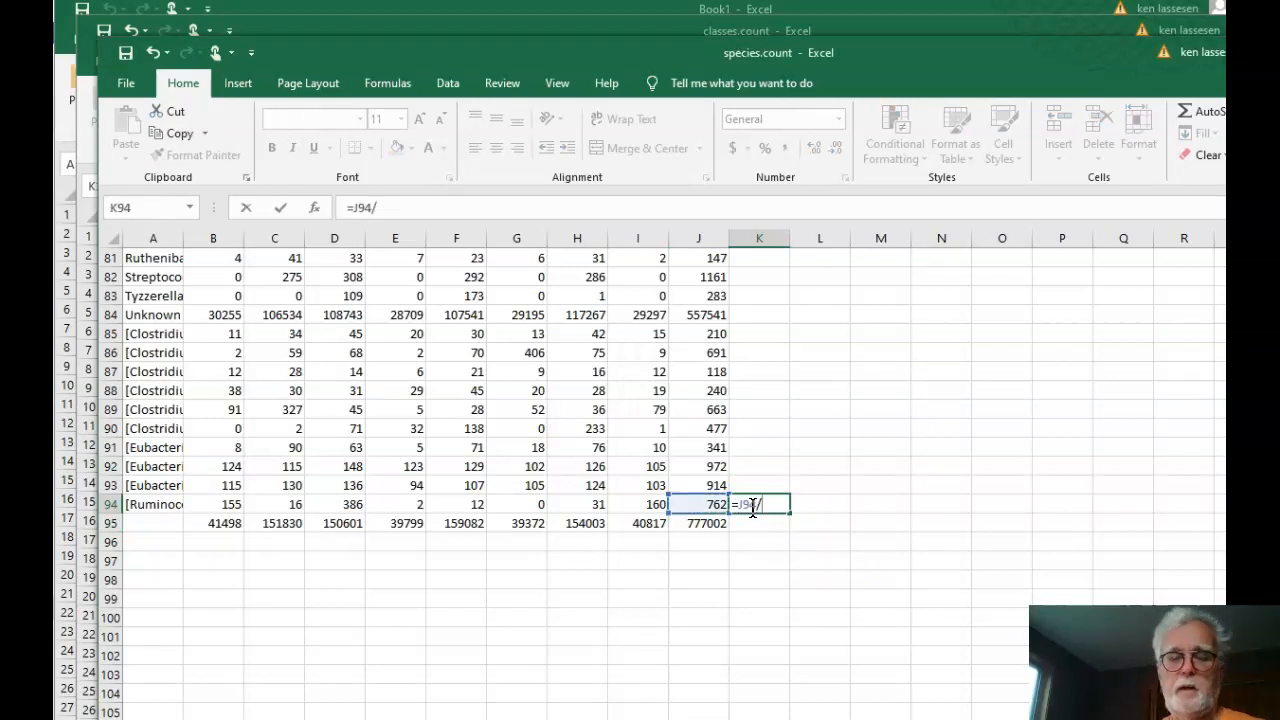
text(Spe)
key(Tab)
key(ctrl+Return)
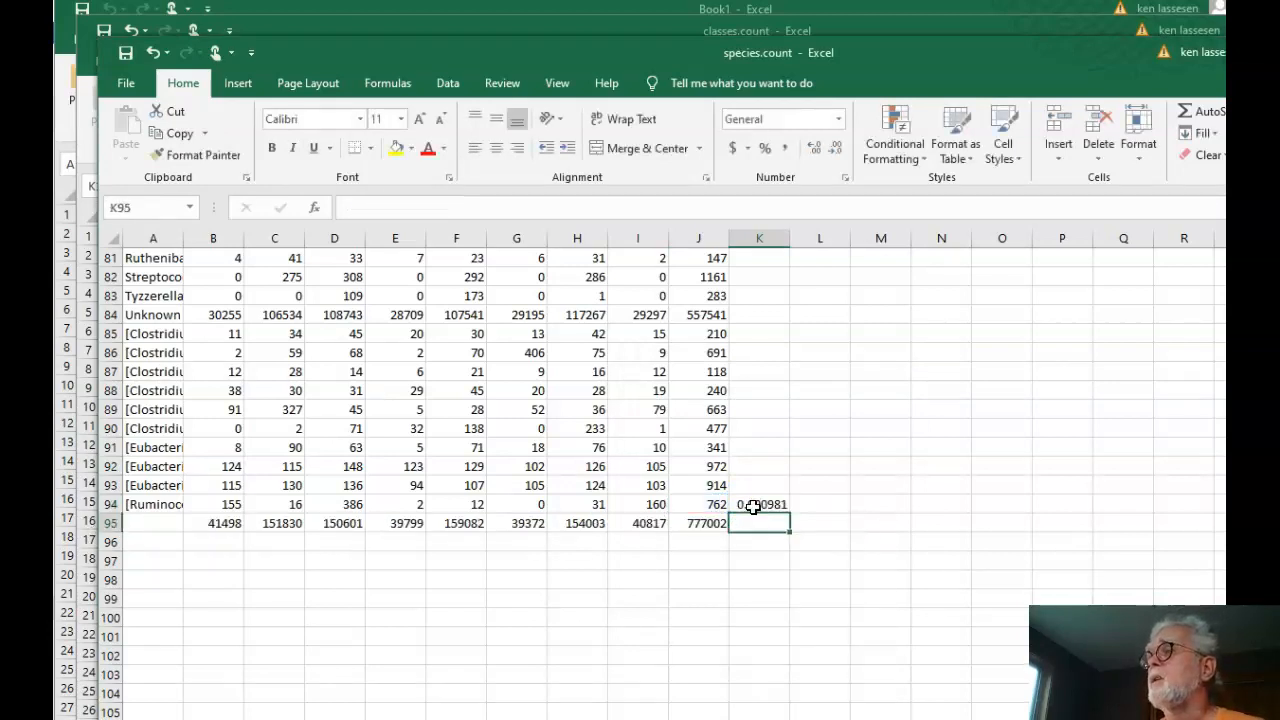
Copy the share formula from K94 into the species rows above it in column K.
key(shift+Up)
key(shift+Up)
key(shift+Up)
key(shift+Up)
key(shift+Up)
key(shift+Up)
key(shift+Up)
key(shift+Up)
key(shift+Up)
key(shift+Up)
key(shift+Up)
key(shift+Up)
key(shift+Up)
key(shift+Up)
key(shift+Up)
key(shift+Up)
key(shift+Up)
key(shift+Up)
key(shift+Up)
key(shift+Up)
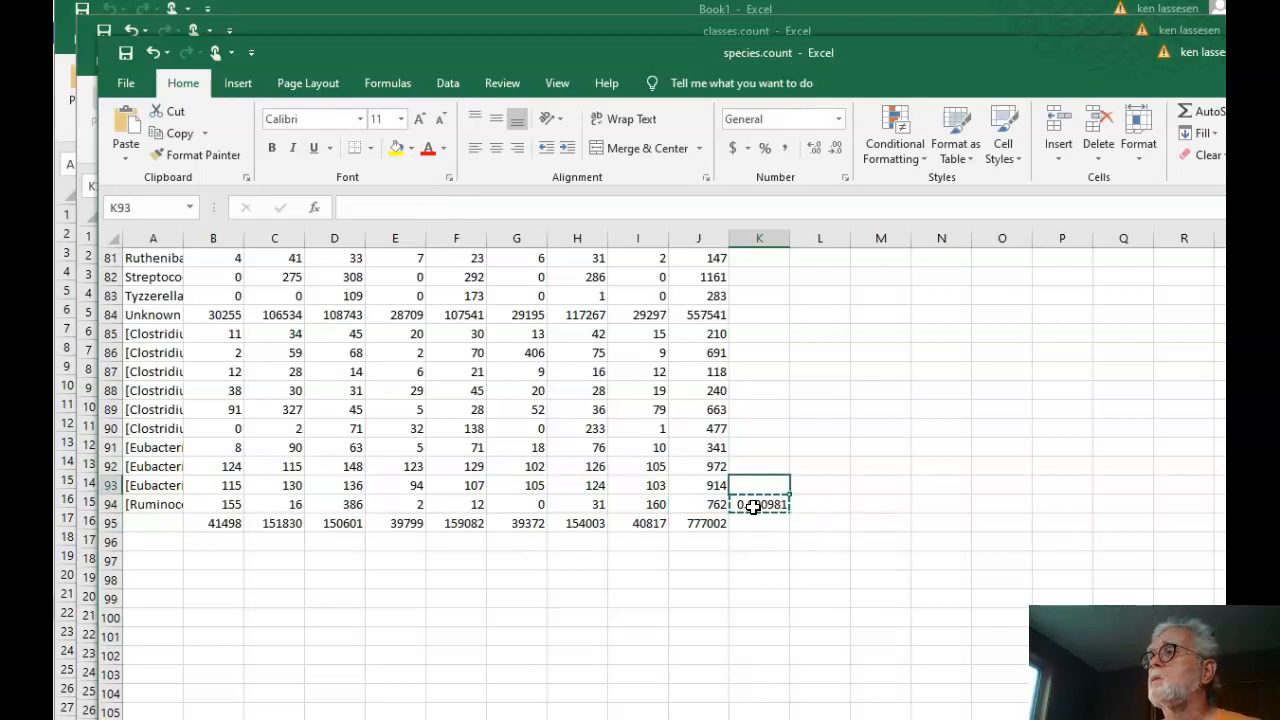
key(shift+Up)
key(shift+Up)
key(shift+Up)
key(shift+Up)
key(shift+Up)
key(shift+Up)
key(shift+Up)
key(shift+Up)
key(shift+Up)
key(shift+Up)
key(shift+Up)
key(shift+Up)
key(shift+Up)
key(shift+Up)
key(shift+Up)
key(shift+Up)
key(shift+Up)
key(shift+Up)
key(shift+Up)
key(shift+Up)
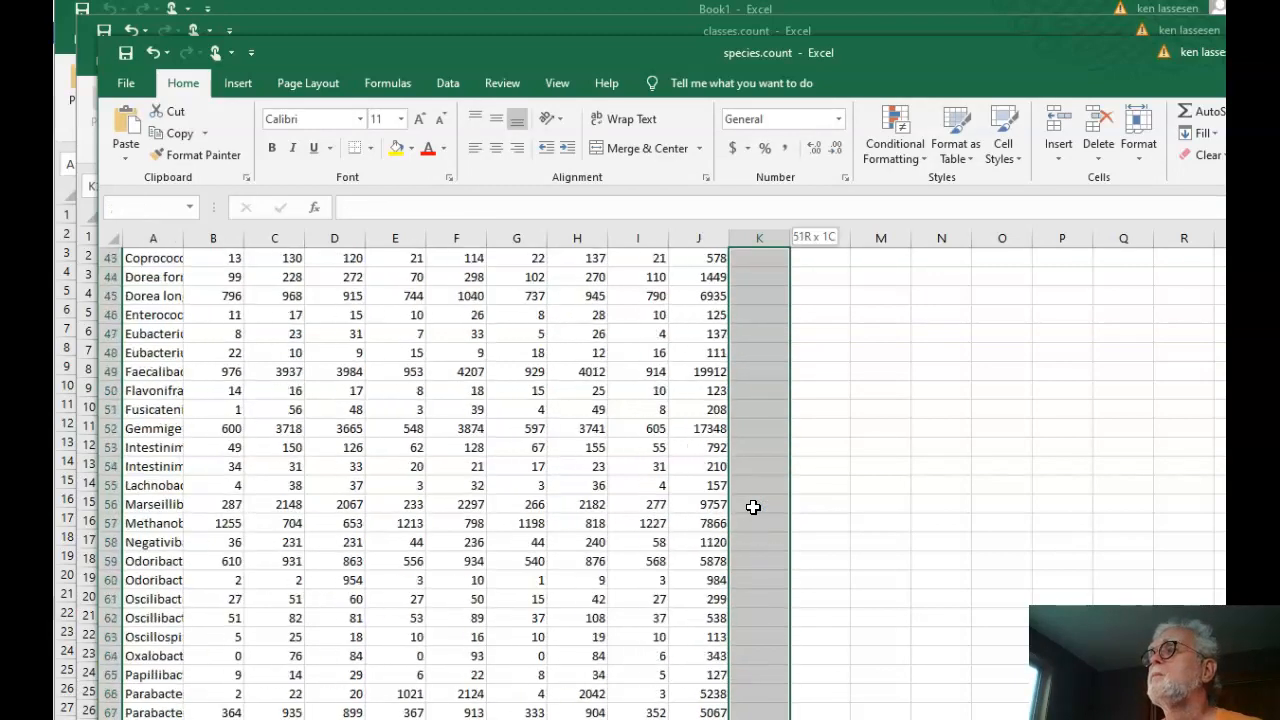
key(shift+Down)
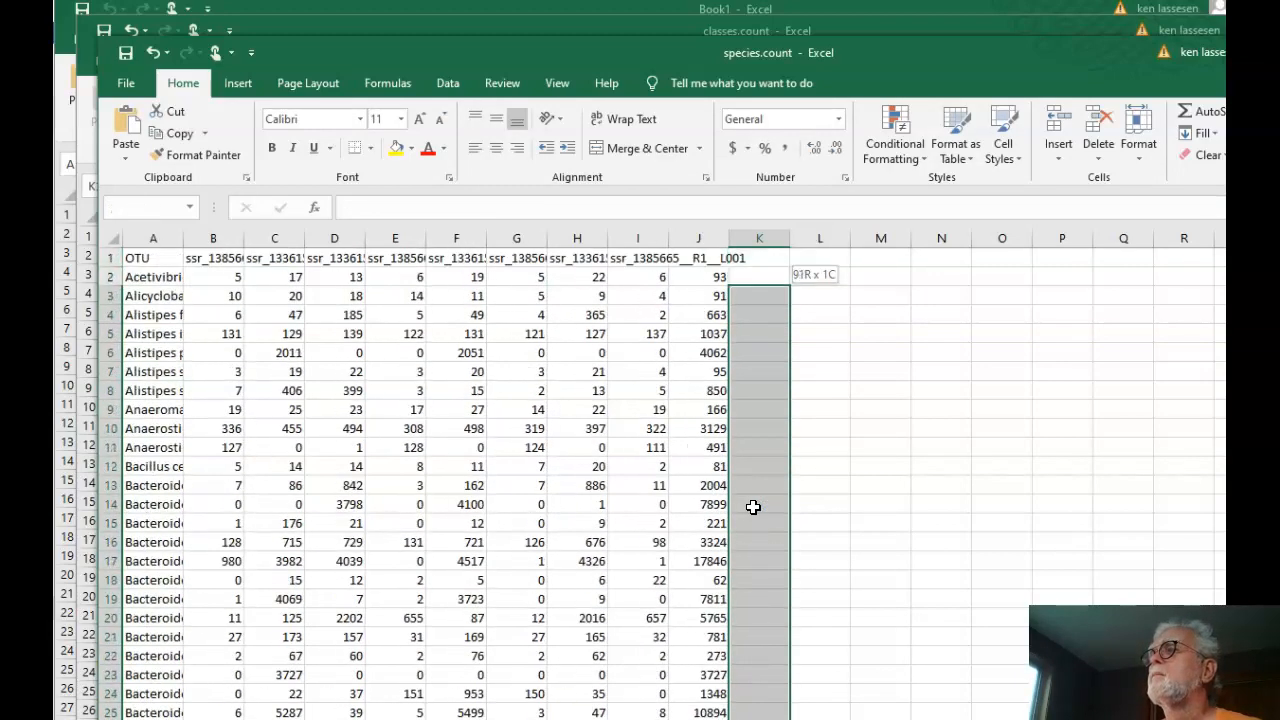
key(ctrl+v)
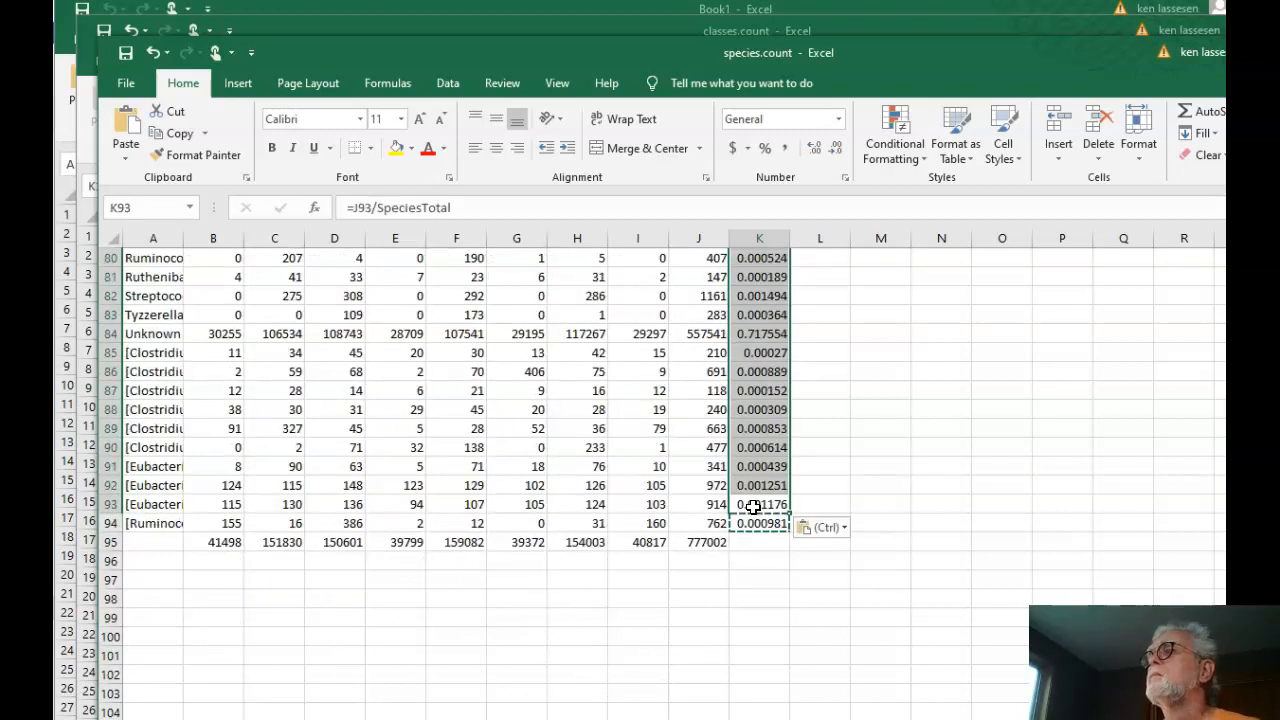
click(826, 527)
Format column K as percentages with two decimal places.
scroll(888, 482, up, 7)
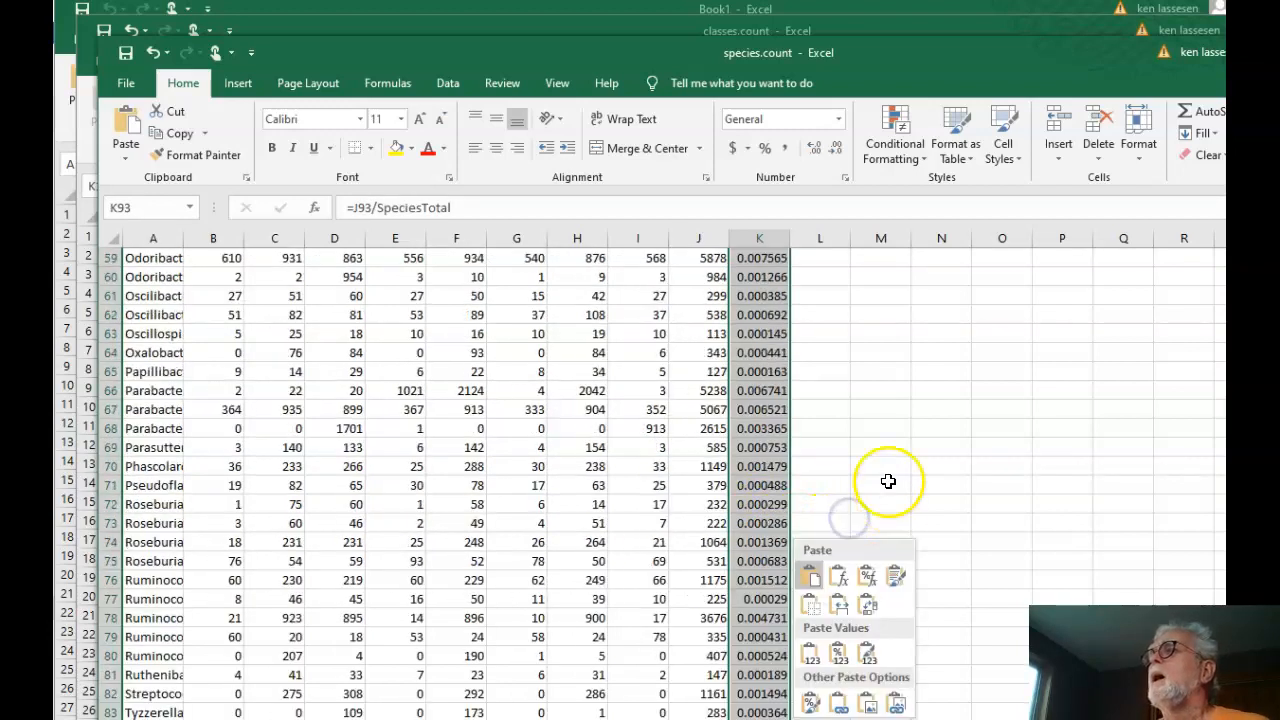
click(762, 240)
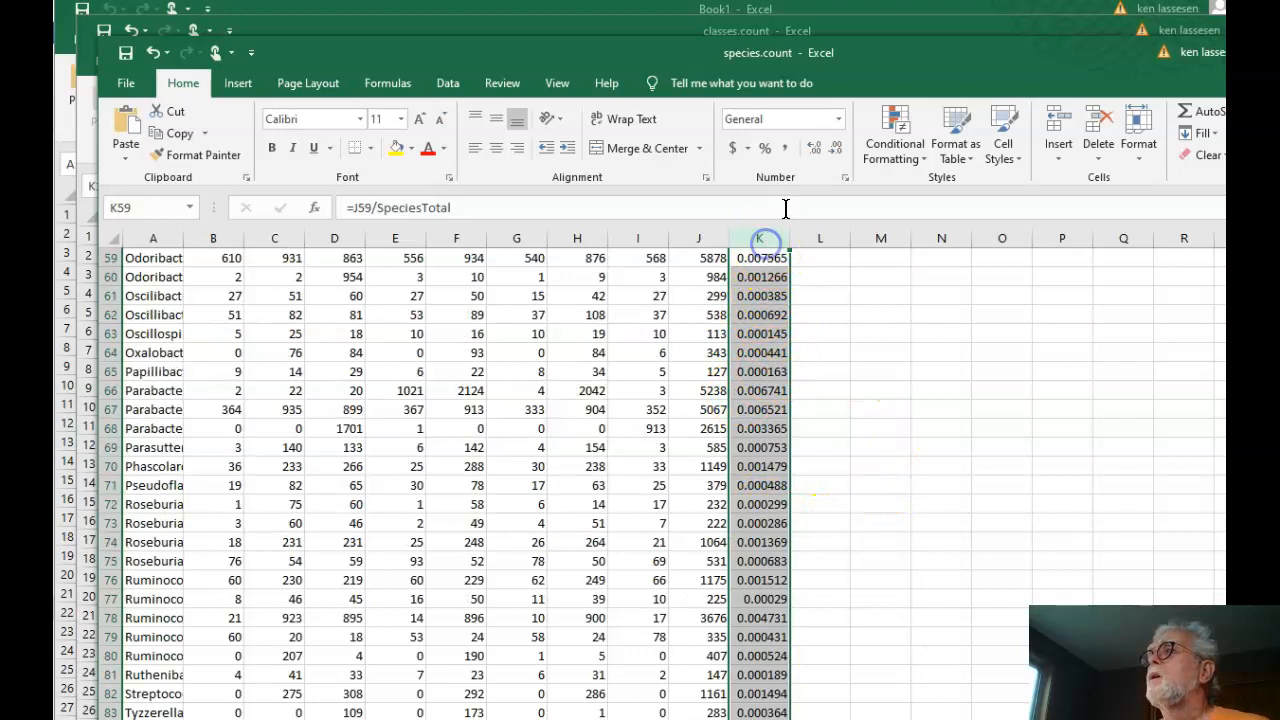
click(765, 148)
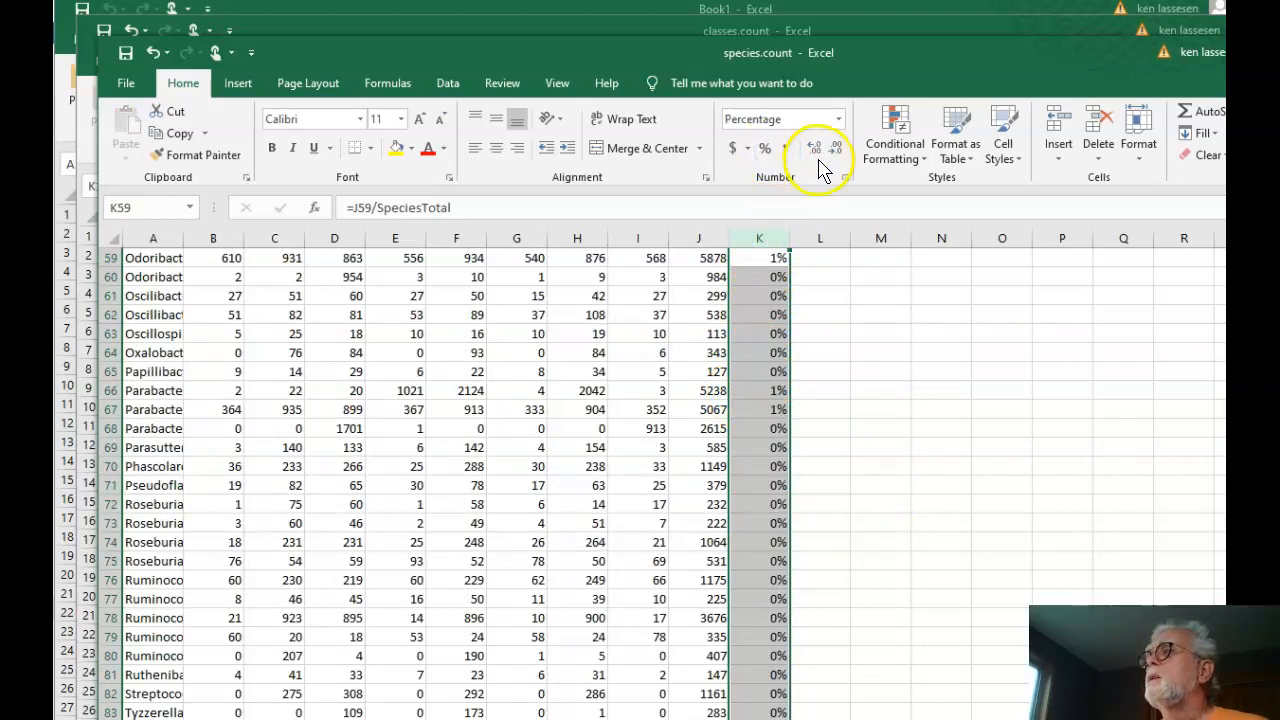
click(816, 152)
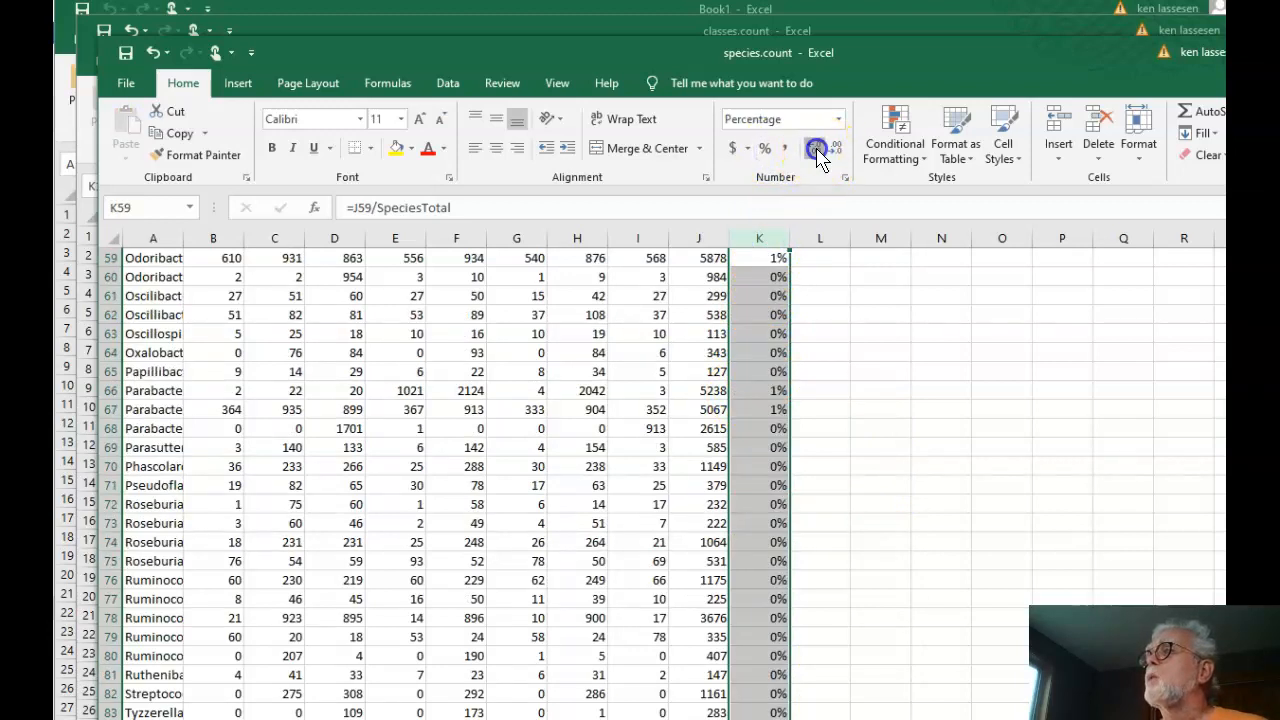
click(816, 152)
click(882, 314)
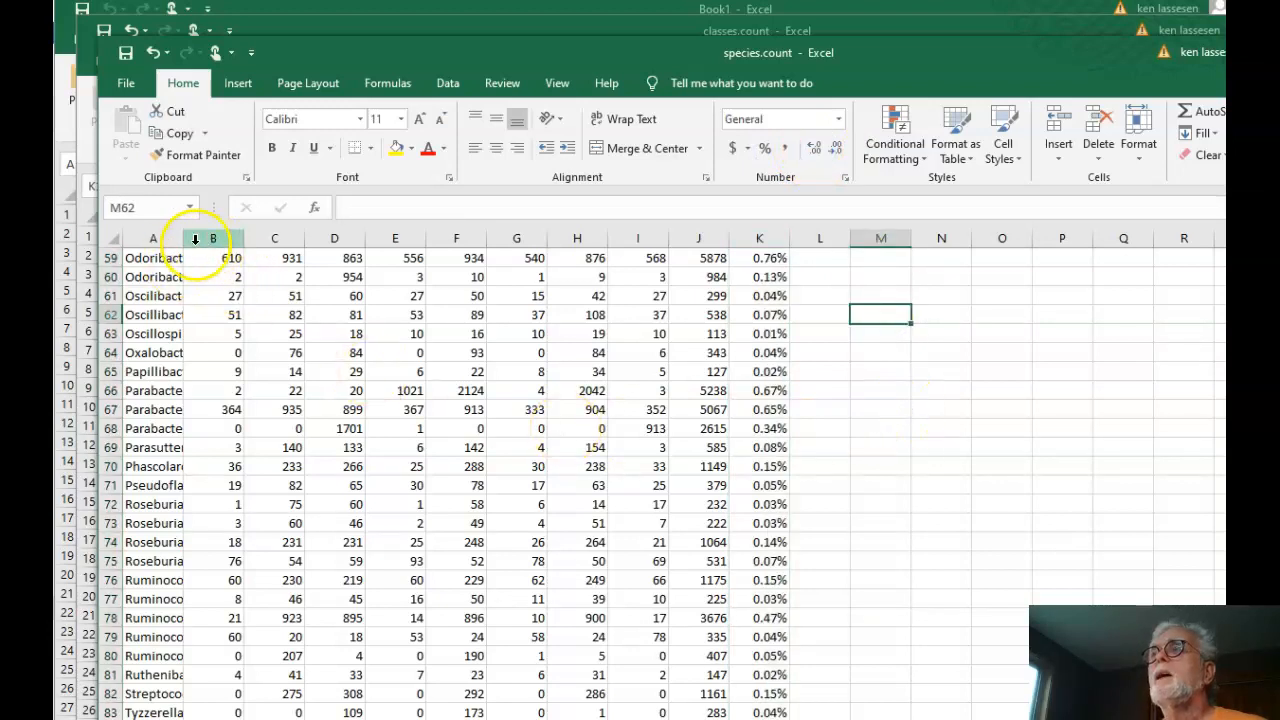
Widen column A to fit the full species names and check the percentage of the Unknown row.
drag(183, 242, 350, 249)
scroll(1029, 416, down, 5)
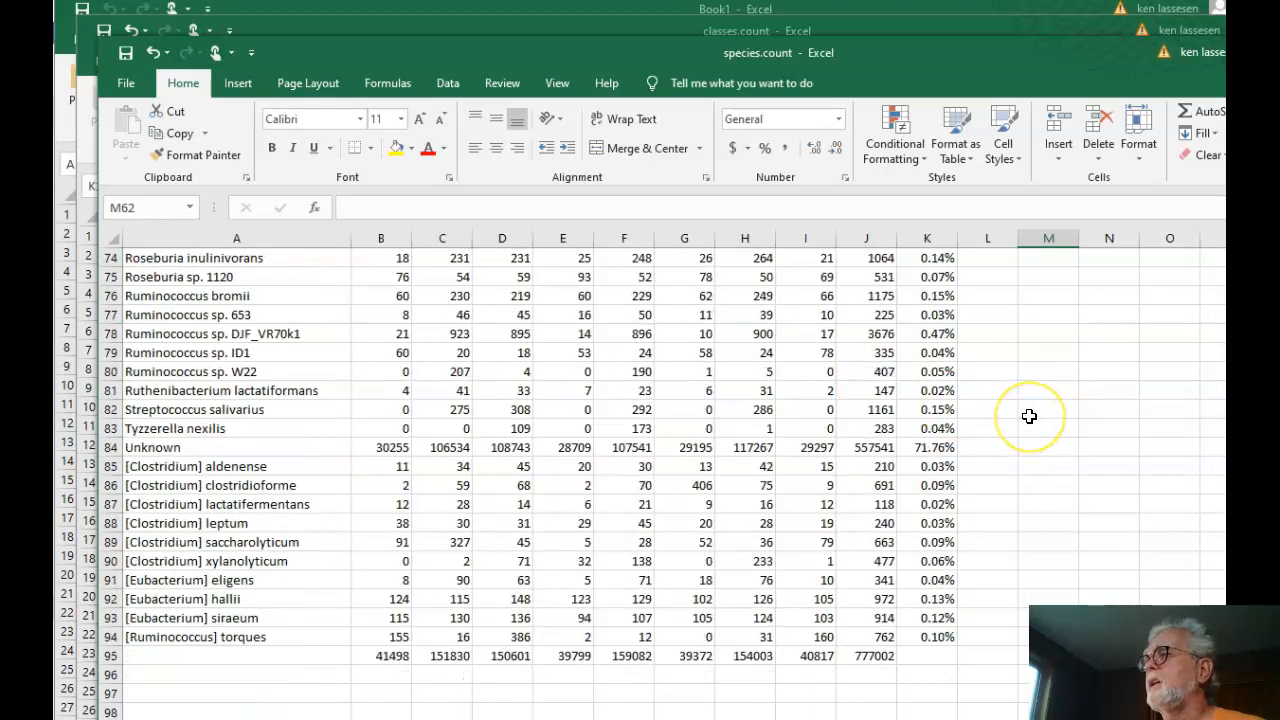
click(940, 448)
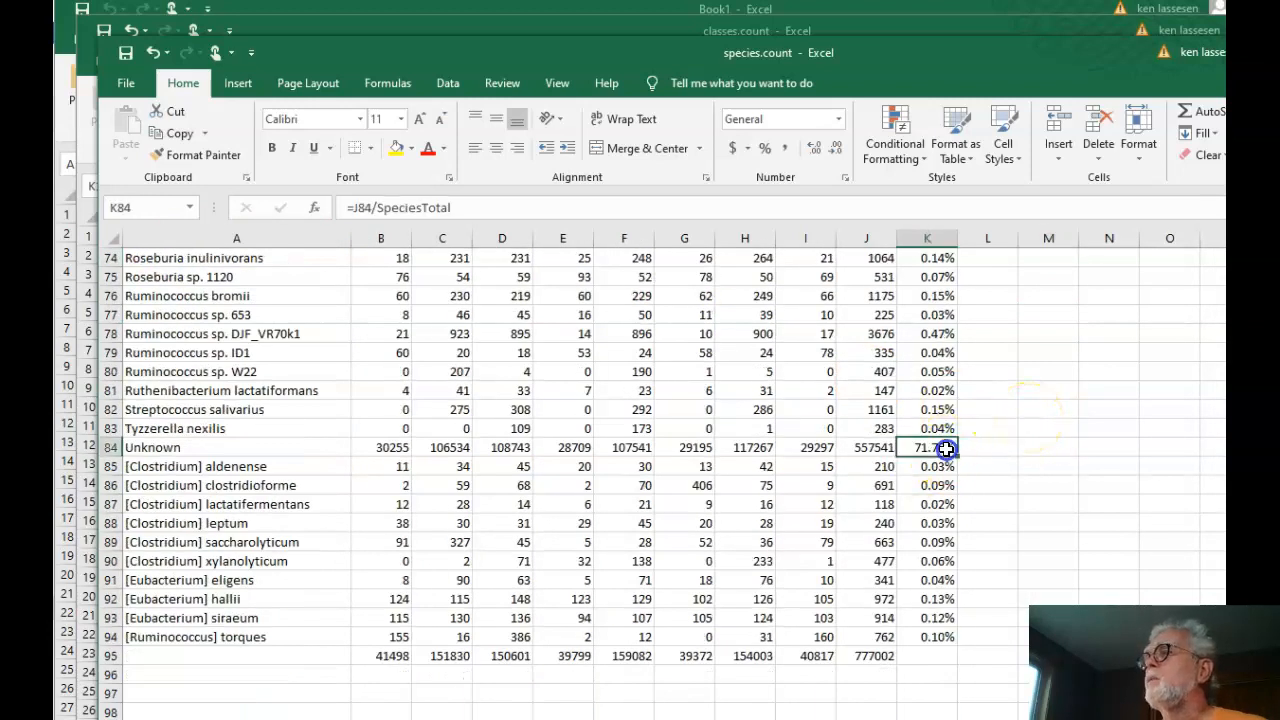
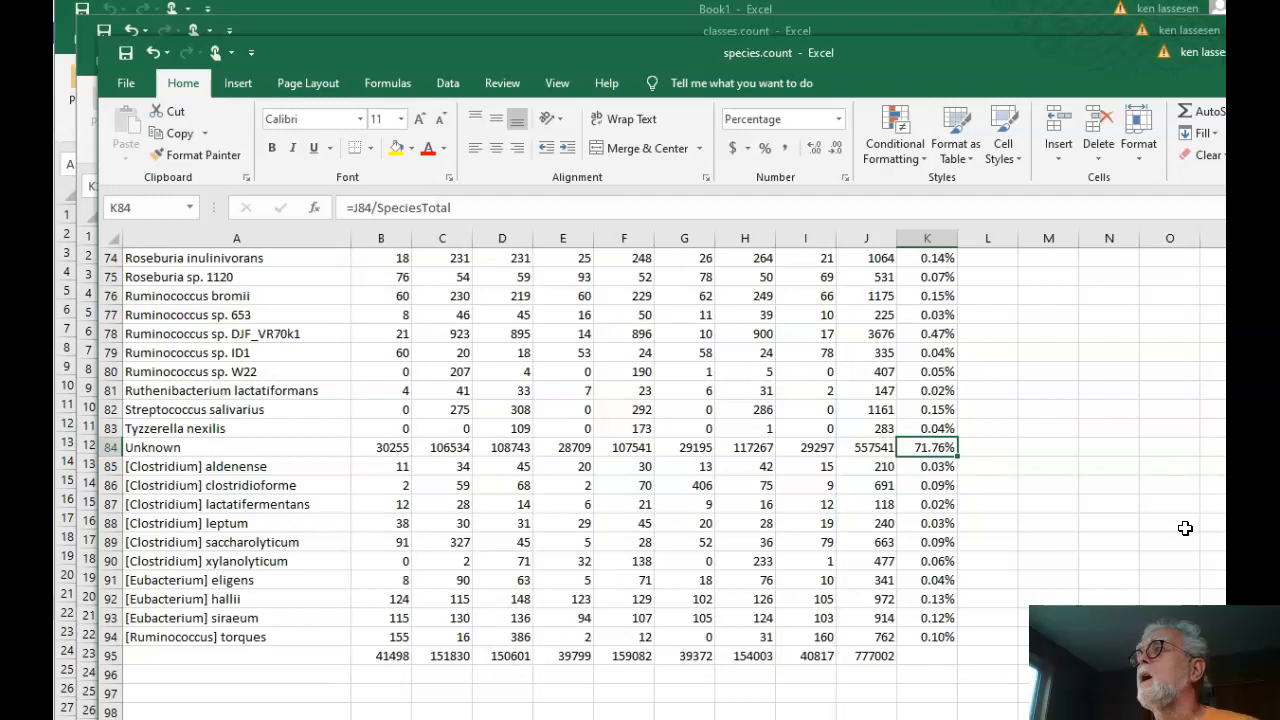
Switch to the classes.count workbook and import the genus.count text file from the Walkthru Web folder as delimited data.
click(1026, 27)
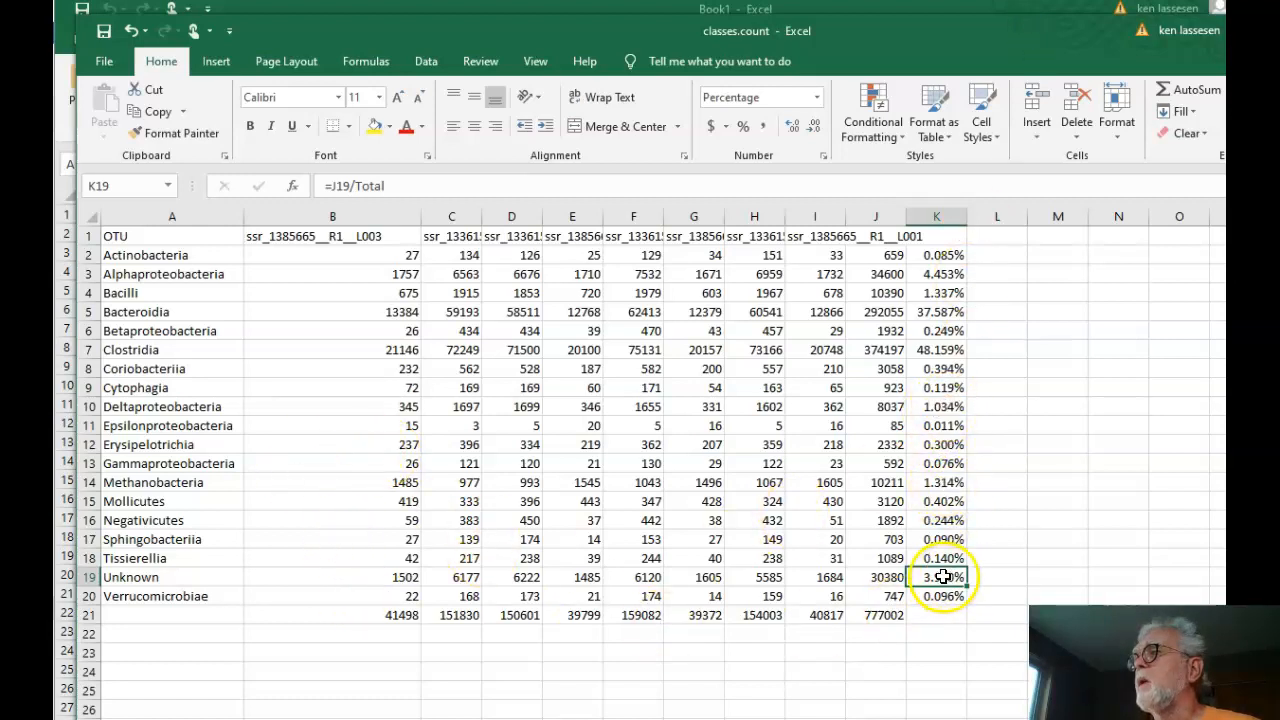
click(101, 63)
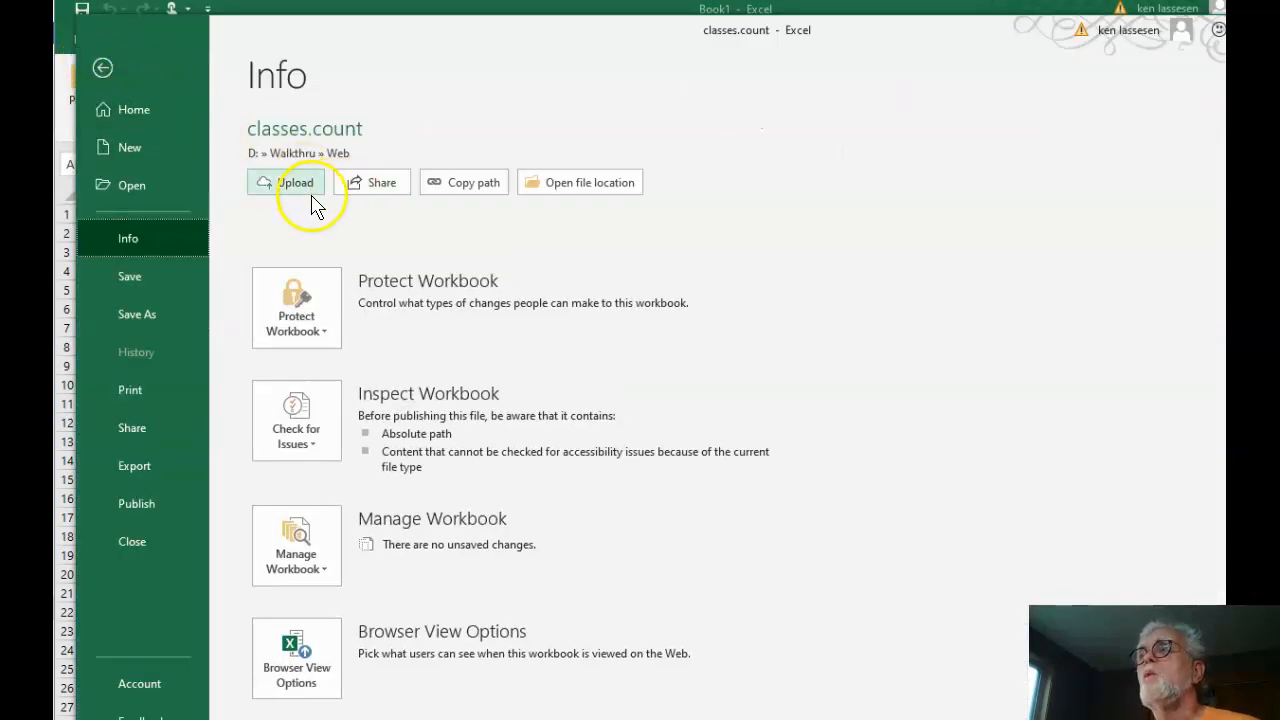
click(134, 187)
click(309, 358)
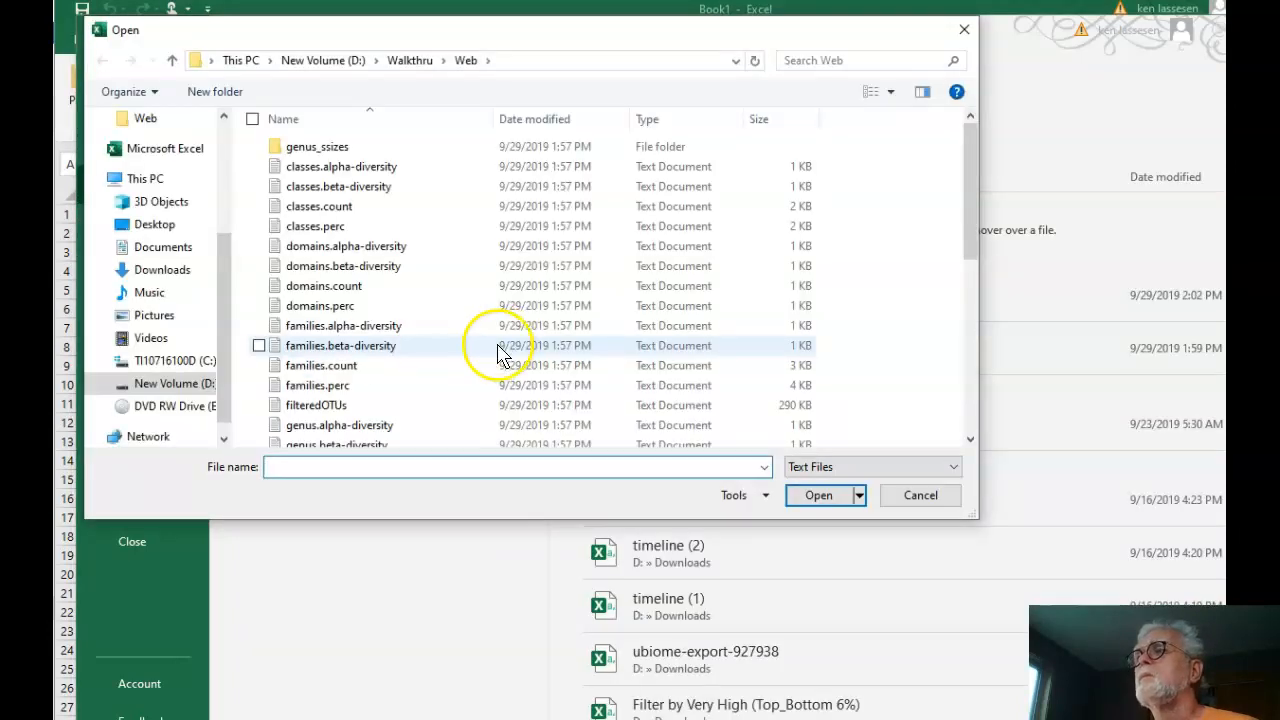
scroll(500, 360, down, 2)
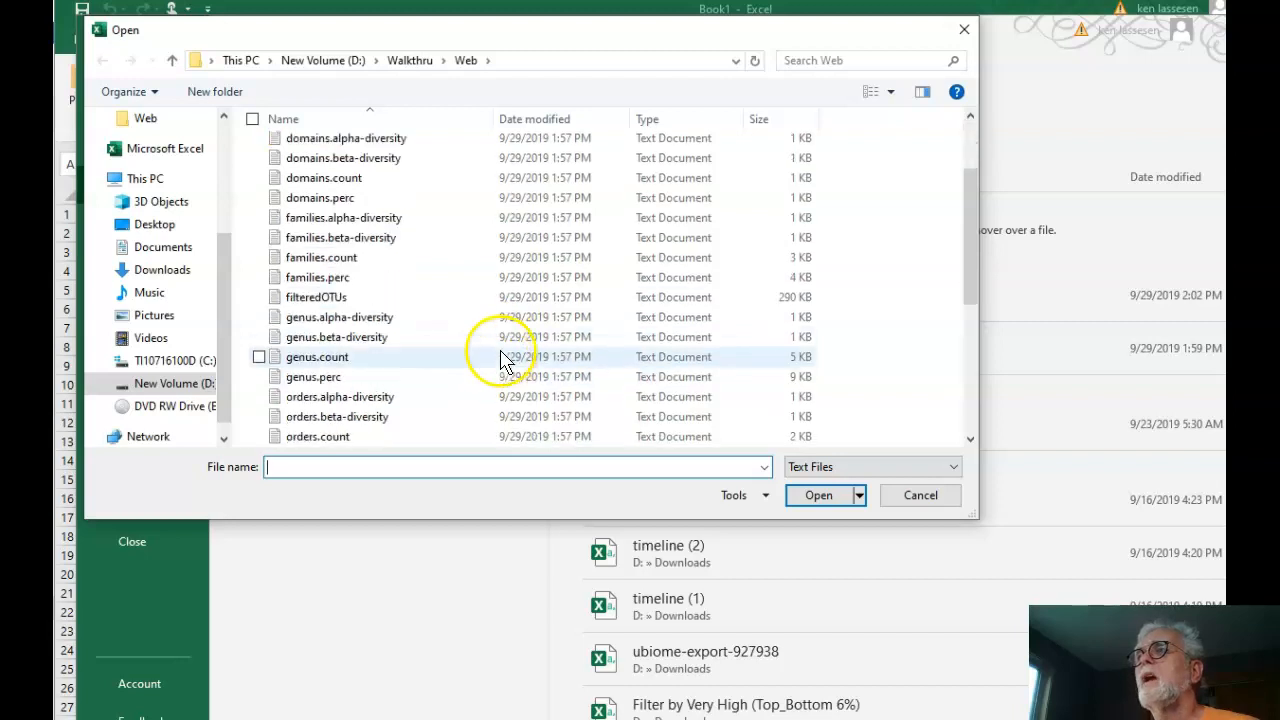
click(343, 366)
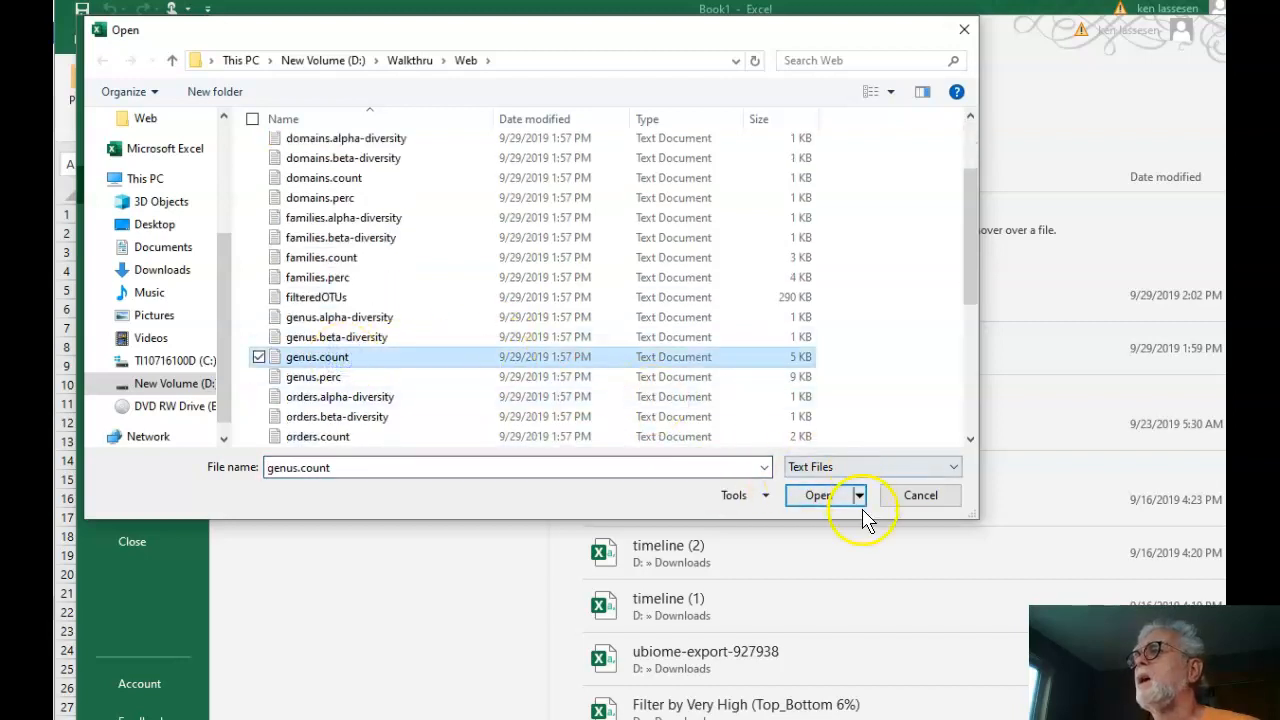
click(818, 495)
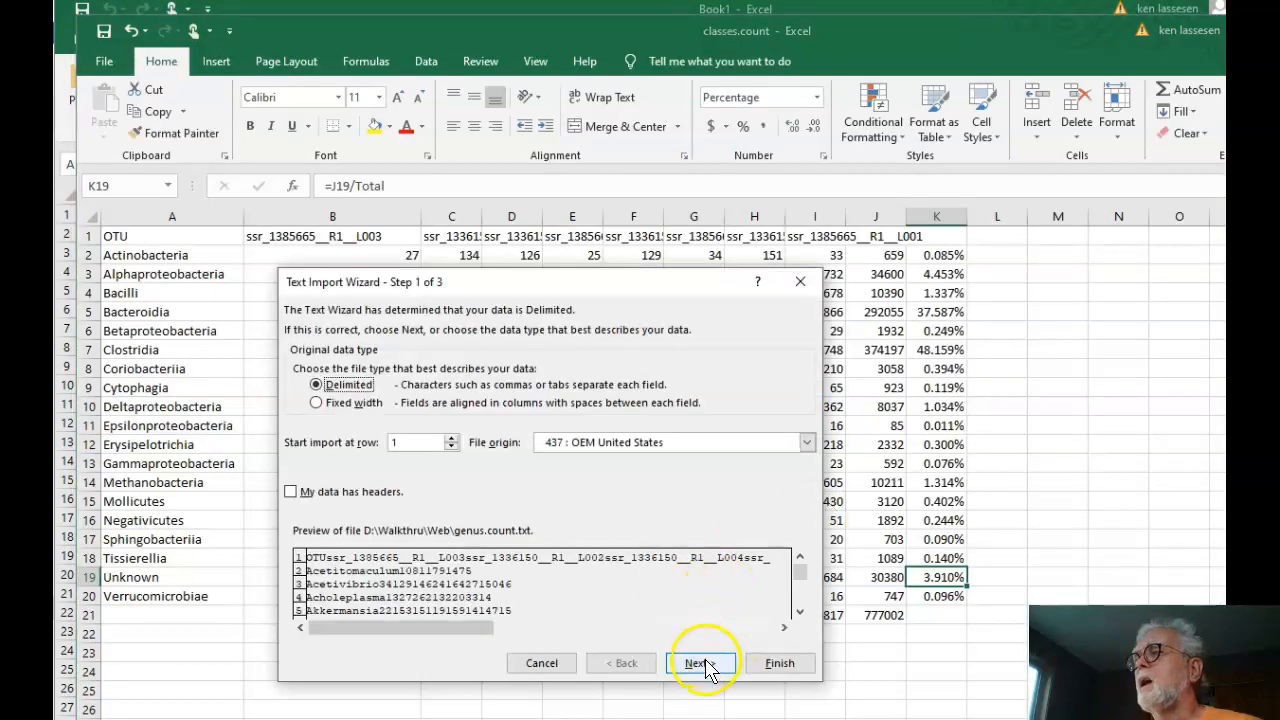
click(778, 663)
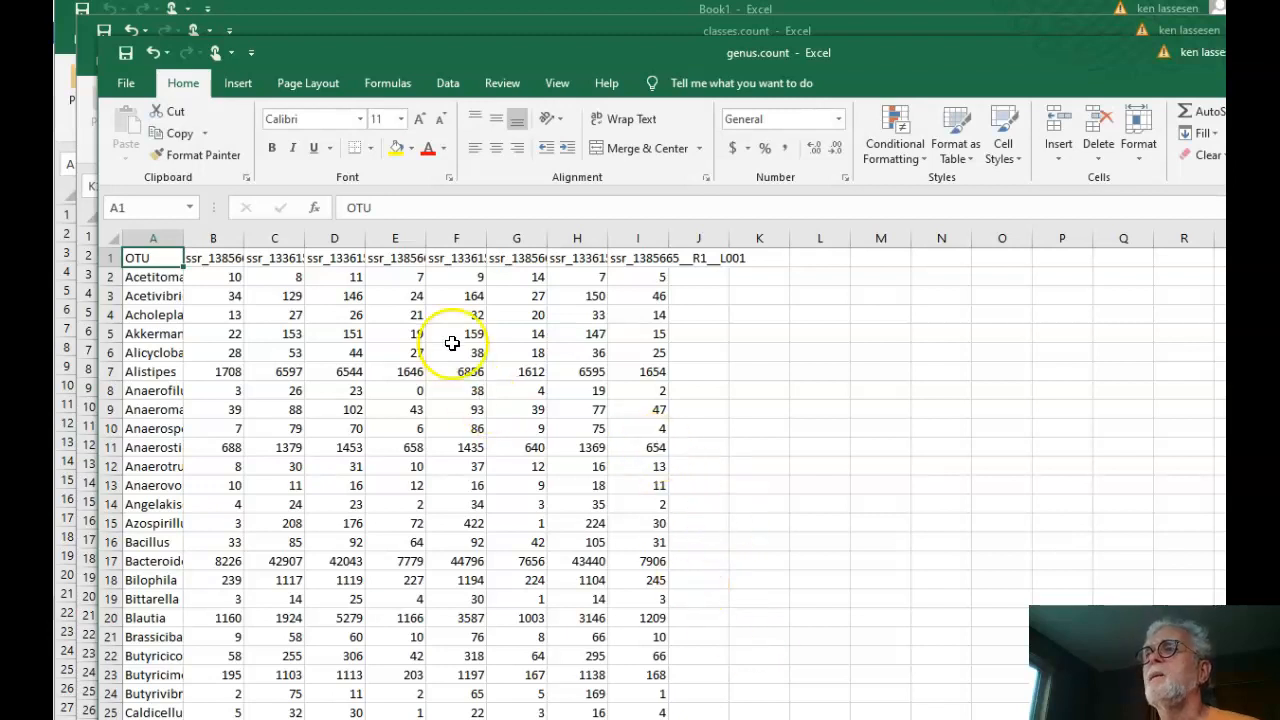
Total the first sample's genus counts in B111 by summing B2:B110.
scroll(290, 298, down, 2)
scroll(290, 298, down, 20)
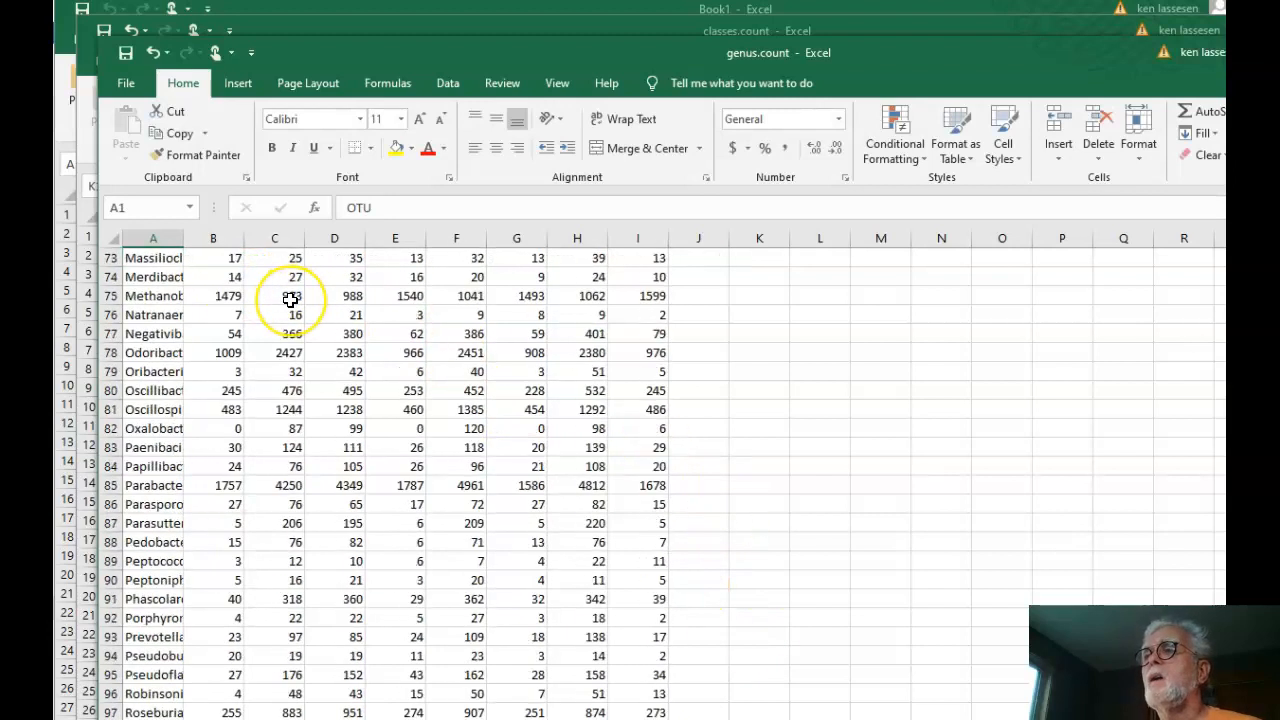
scroll(290, 298, up, 3)
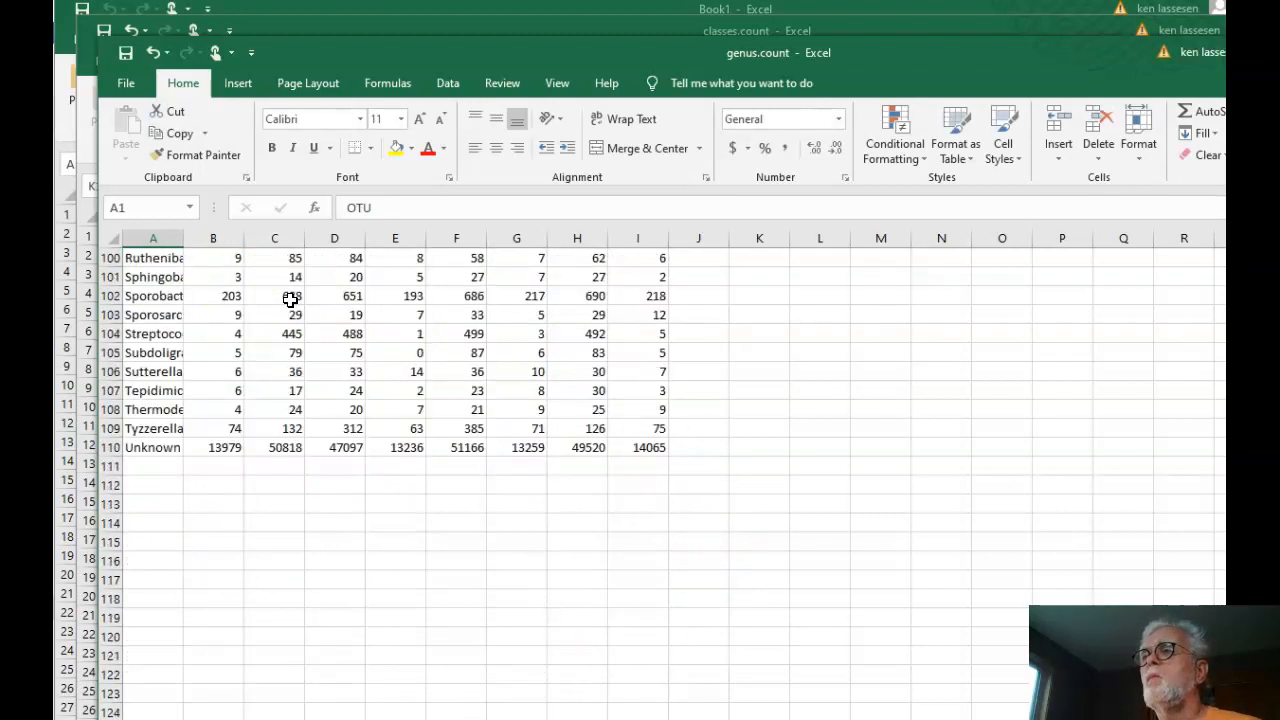
click(228, 466)
text(=S)
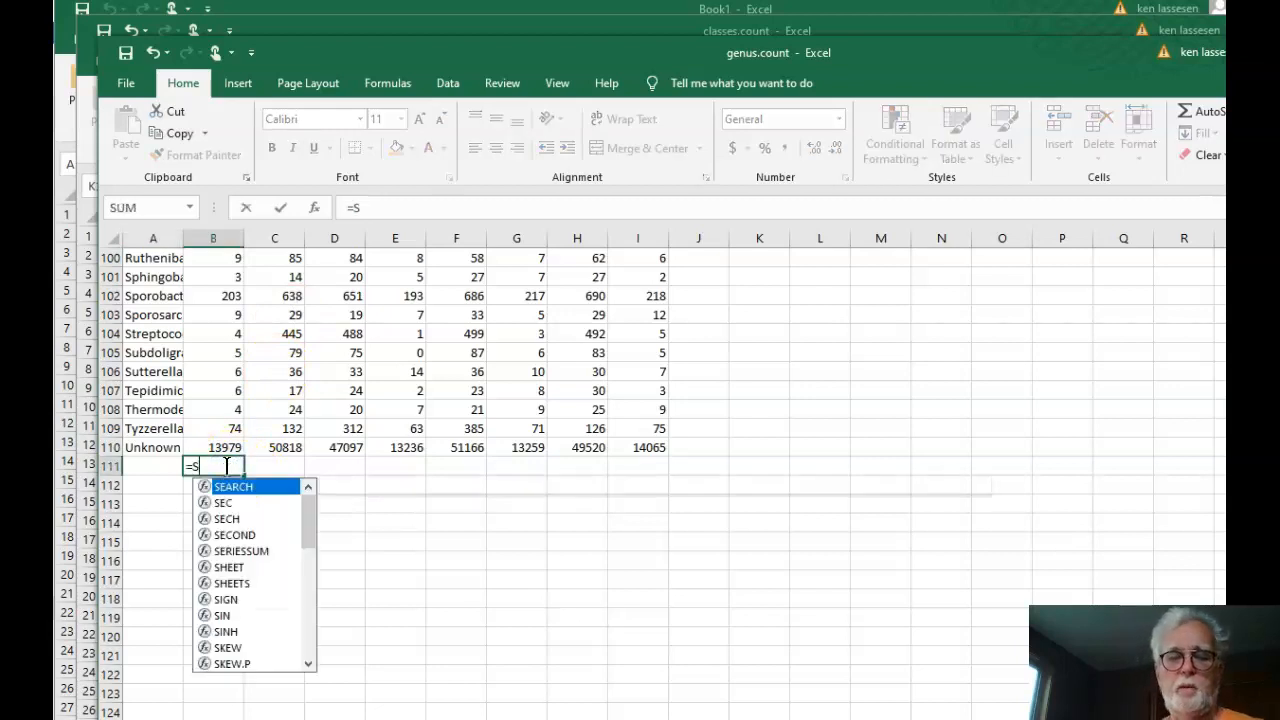
text(um()
key(Up)
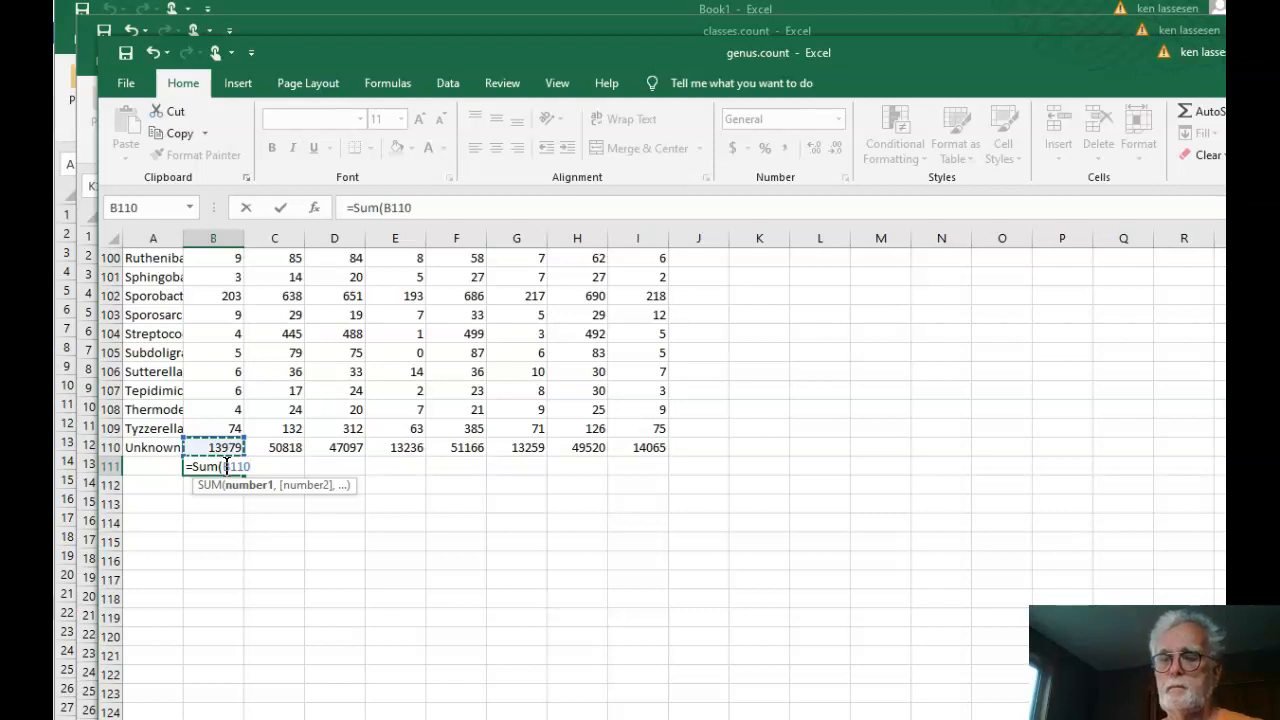
key(ctrl+shift+Up)
key(shift+Down)
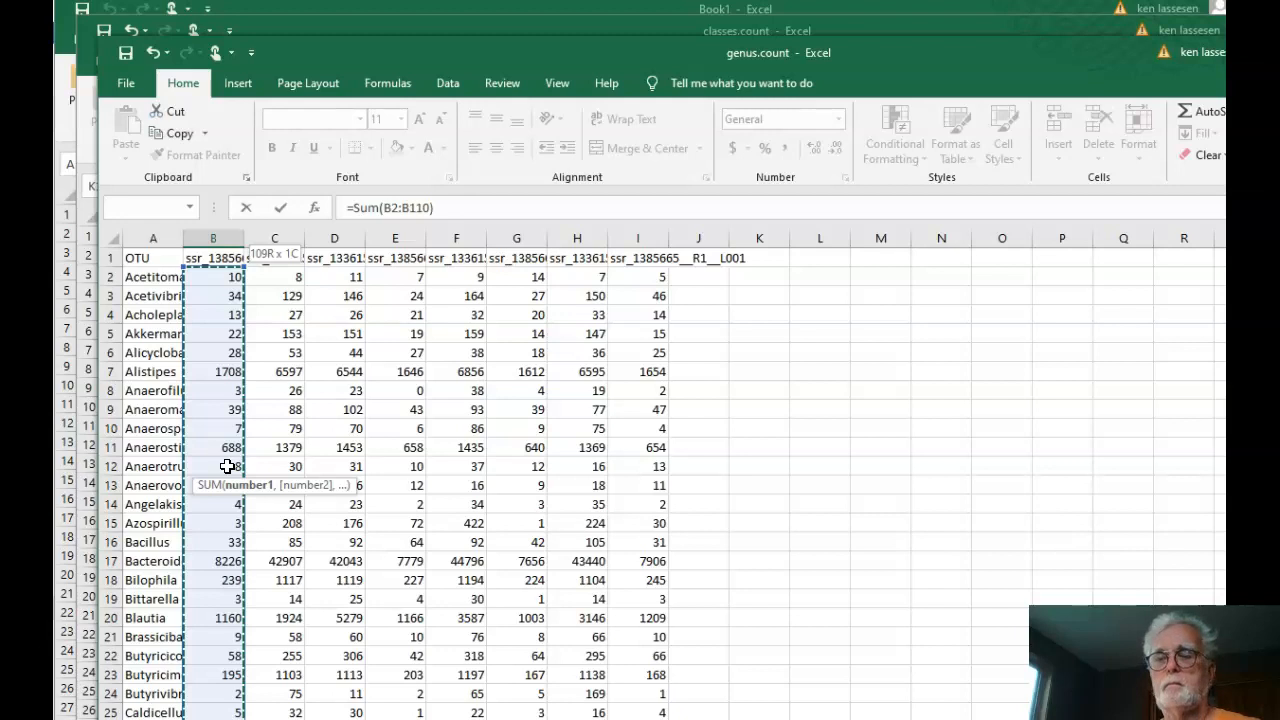
key(Return)
key(Down)
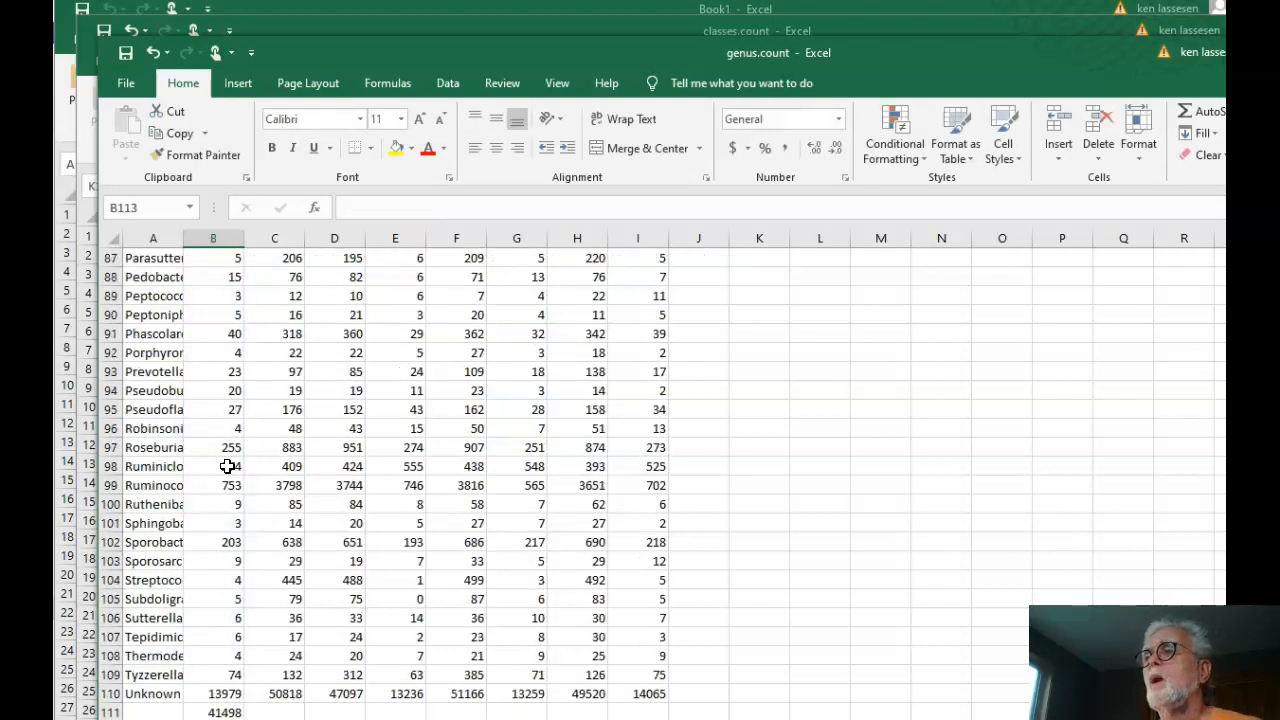
Copy the total formula from B111 across the remaining sample columns, C111 through I111.
key(Up)
key(ctrl+c)
key(shift+Right)
key(shift+Right)
key(shift+Right)
key(shift+Right)
key(shift+Right)
key(shift+Right)
key(shift+Right)
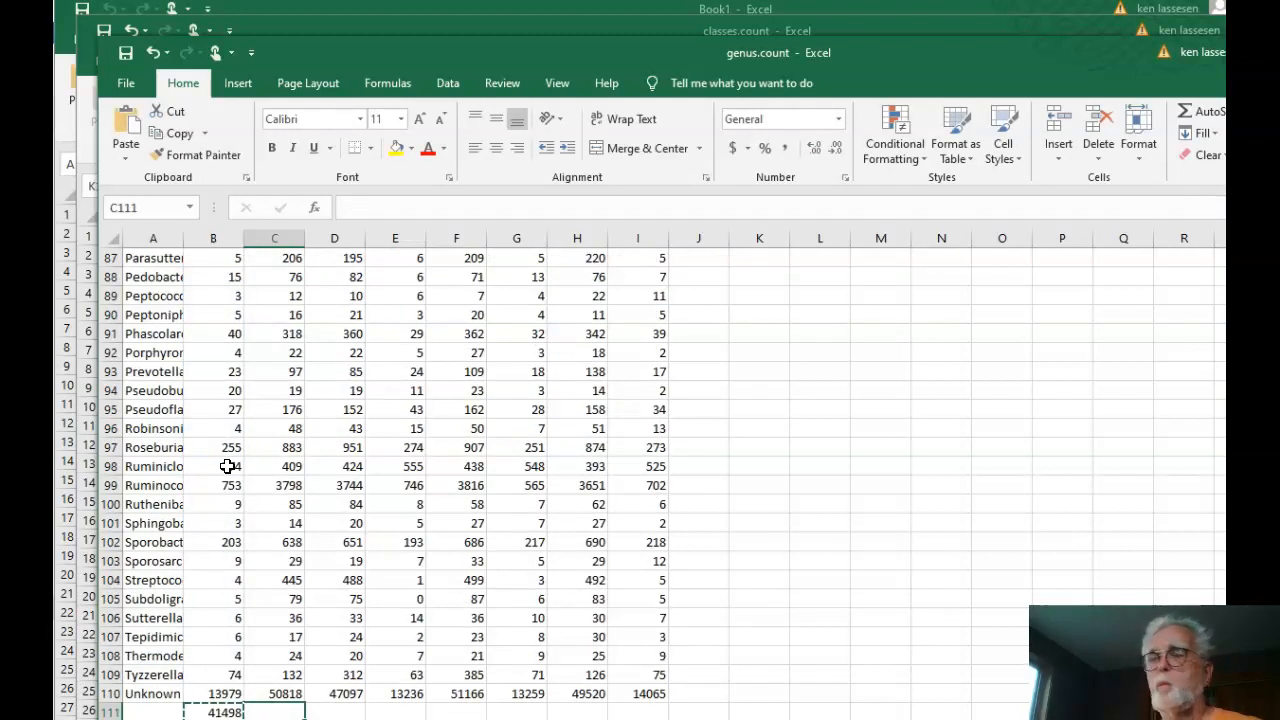
key(ctrl+v)
Enter a grand total in J111 that sums the sample totals B111:I111.
key(Up)
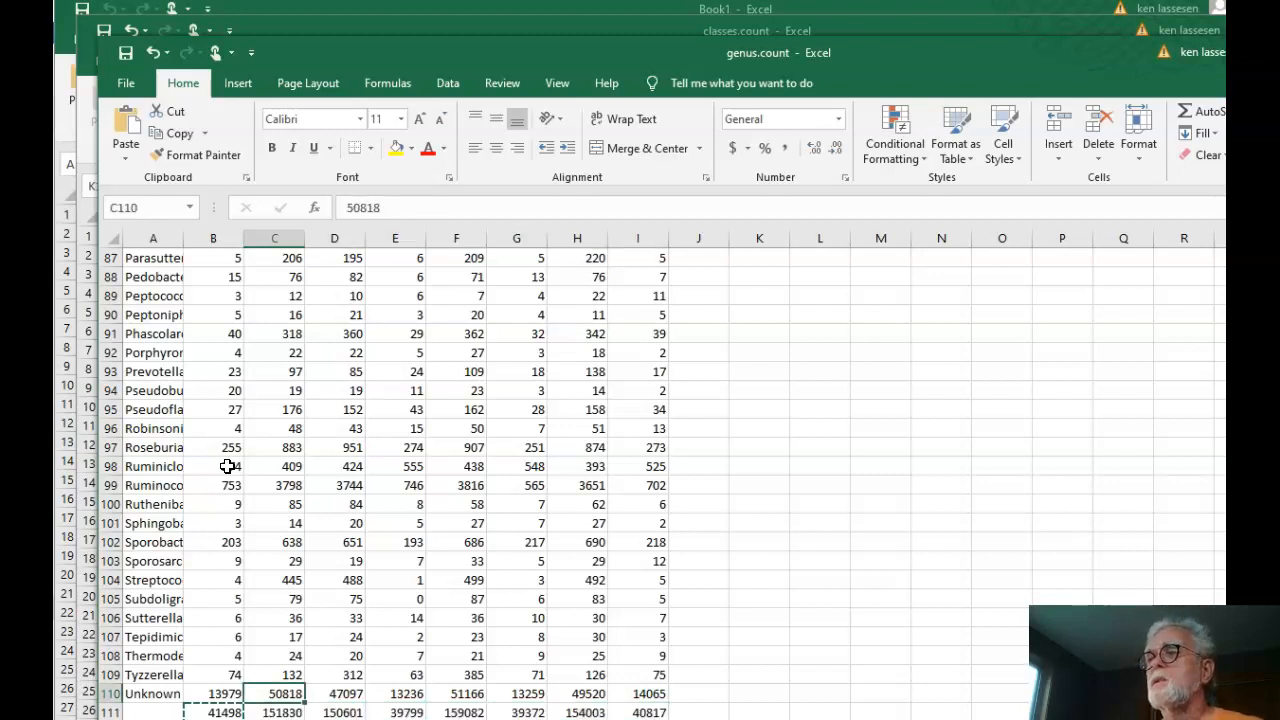
key(Down)
key(Right)
key(Right)
key(Right)
key(Right)
key(Right)
key(Right)
key(Right)
key(Right)
key(Right)
key(Right)
key(Right)
key(Right)
key(Left)
key(Left)
key(Left)
key(Left)
key(Left)
text(=S)
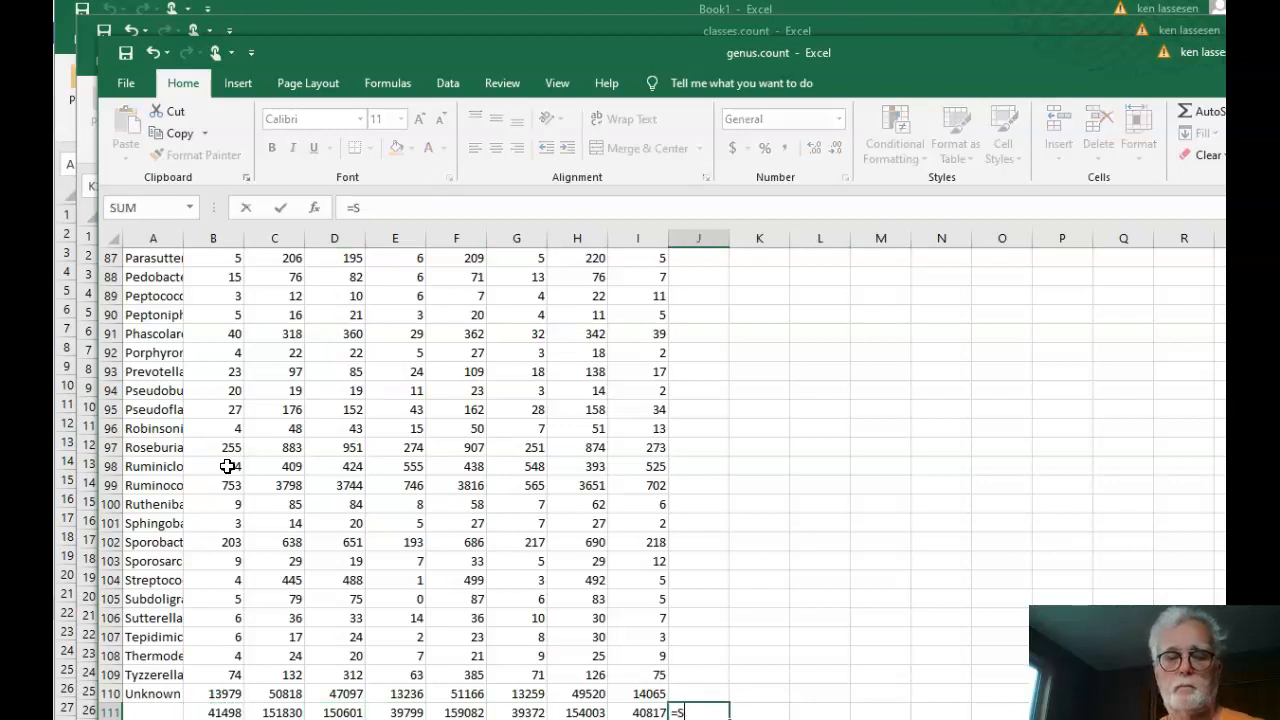
text(um()
key(Left)
key(shift+Left)
key(shift+Left)
key(shift+Left)
key(shift+Left)
key(shift+Left)
key(shift+Left)
key(shift+Left)
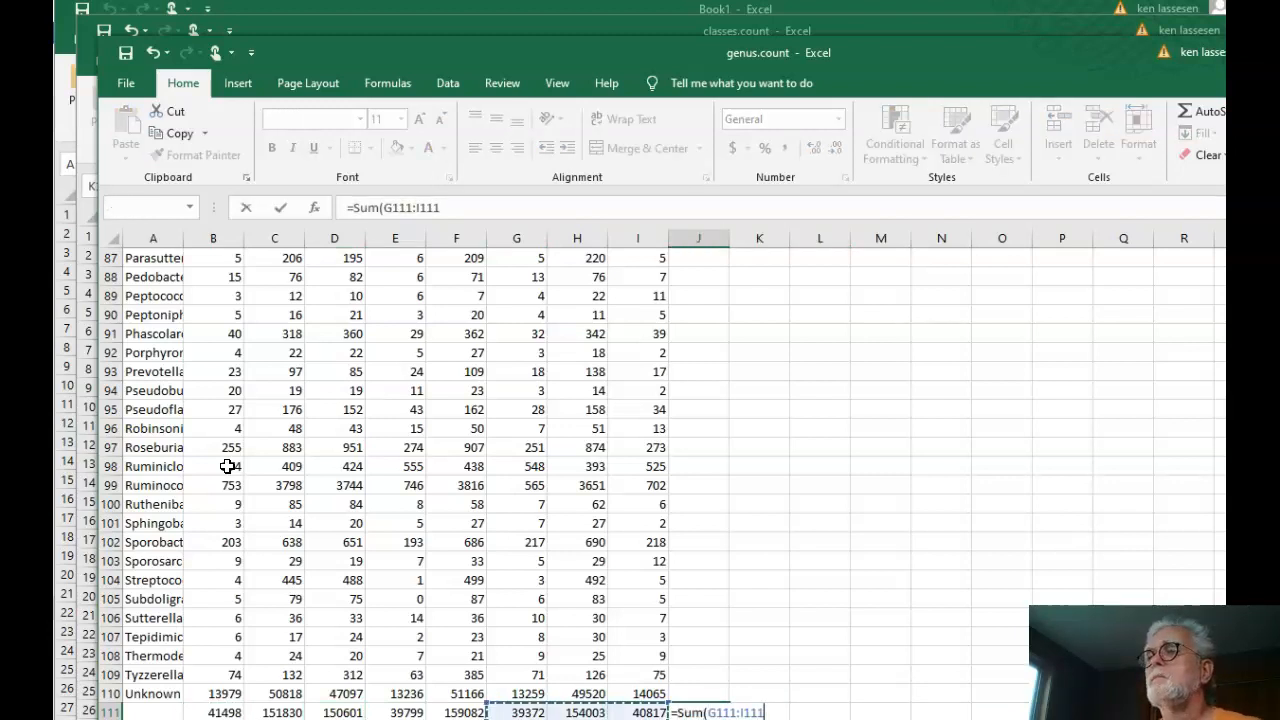
key(Return)
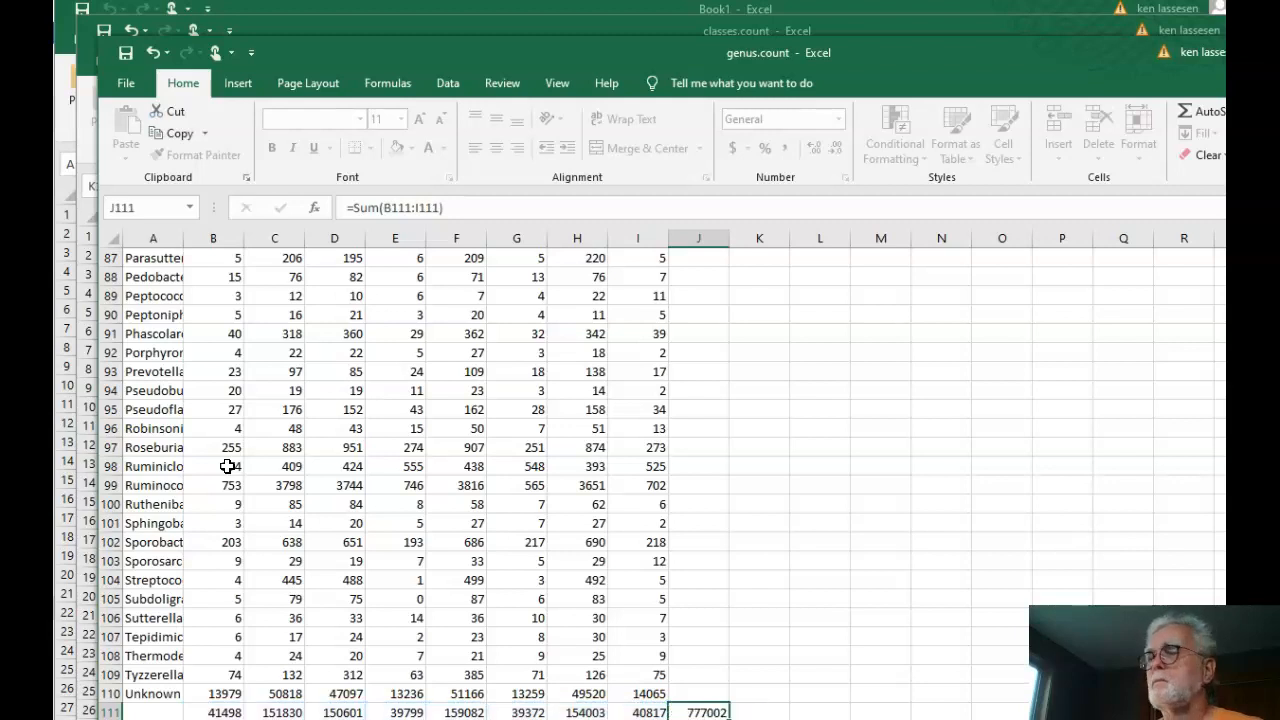
Copy the sum formula from J111 into J2:J110 to total every genus row.
key(Up)
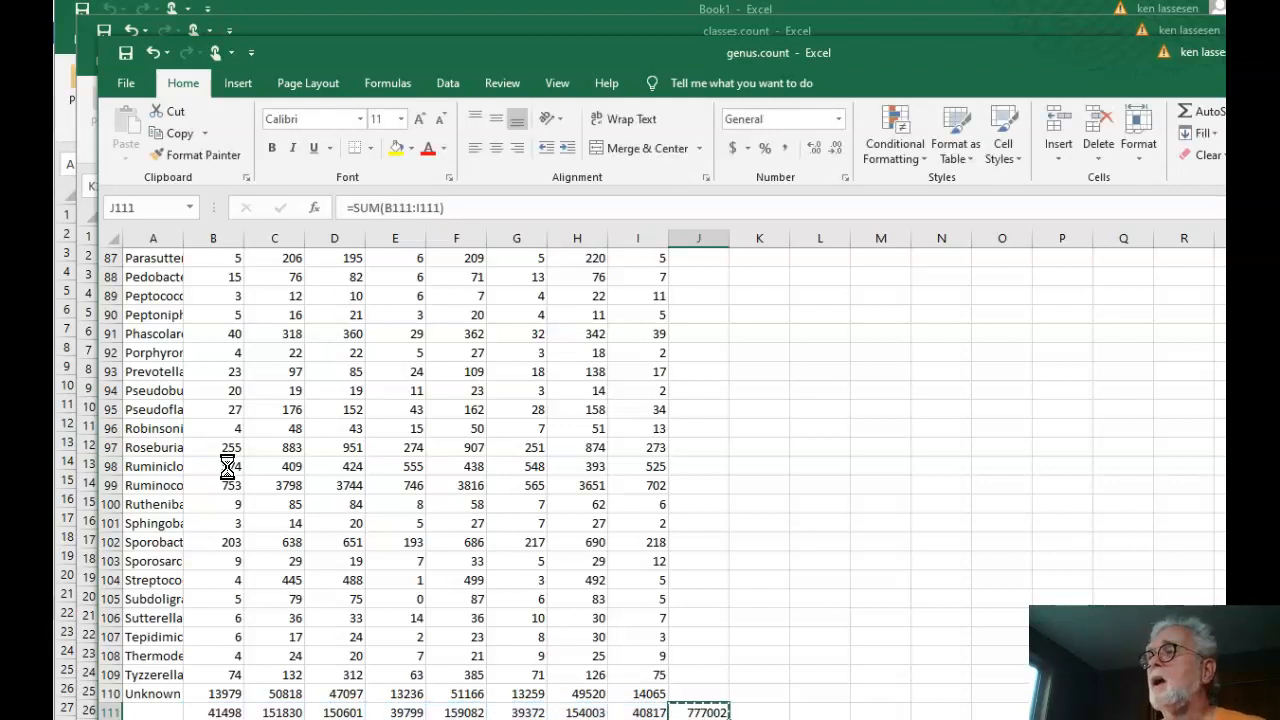
key(Up)
key(shift+Up)
key(shift+Up)
key(shift+Up)
key(shift+Up)
key(shift+Up)
key(shift+Up)
key(shift+Up)
key(shift+Up)
key(shift+Up)
key(shift+Up)
key(shift+Up)
key(shift+Up)
key(shift+Up)
key(shift+Up)
key(shift+Up)
key(shift+Up)
key(shift+Up)
key(shift+Up)
key(shift+Up)
key(shift+Up)
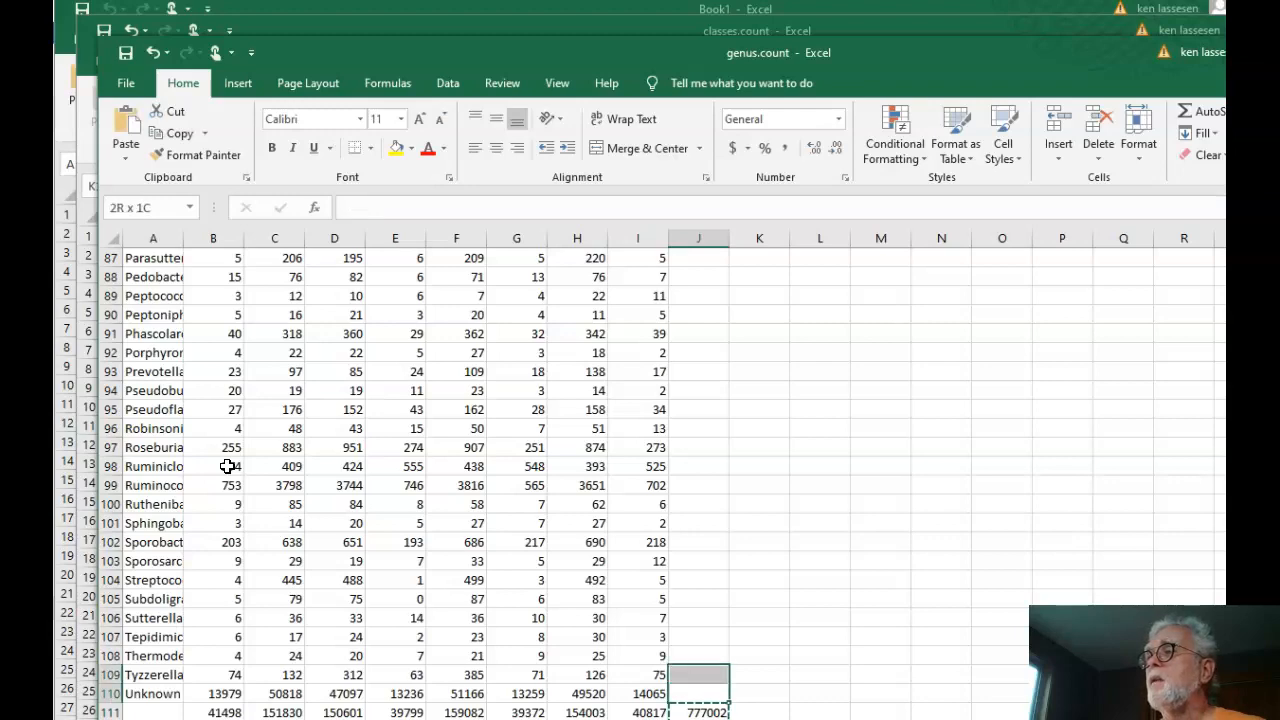
key(shift+Up)
key(shift+Up)
key(shift+Up)
key(shift+Up)
key(shift+Up)
key(shift+Up)
key(shift+Up)
key(shift+Up)
key(shift+Up)
key(shift+Up)
key(shift+Up)
key(shift+Up)
key(shift+Up)
key(shift+Up)
key(shift+Up)
key(shift+Up)
key(shift+Up)
key(shift+Up)
key(shift+Up)
key(shift+Up)
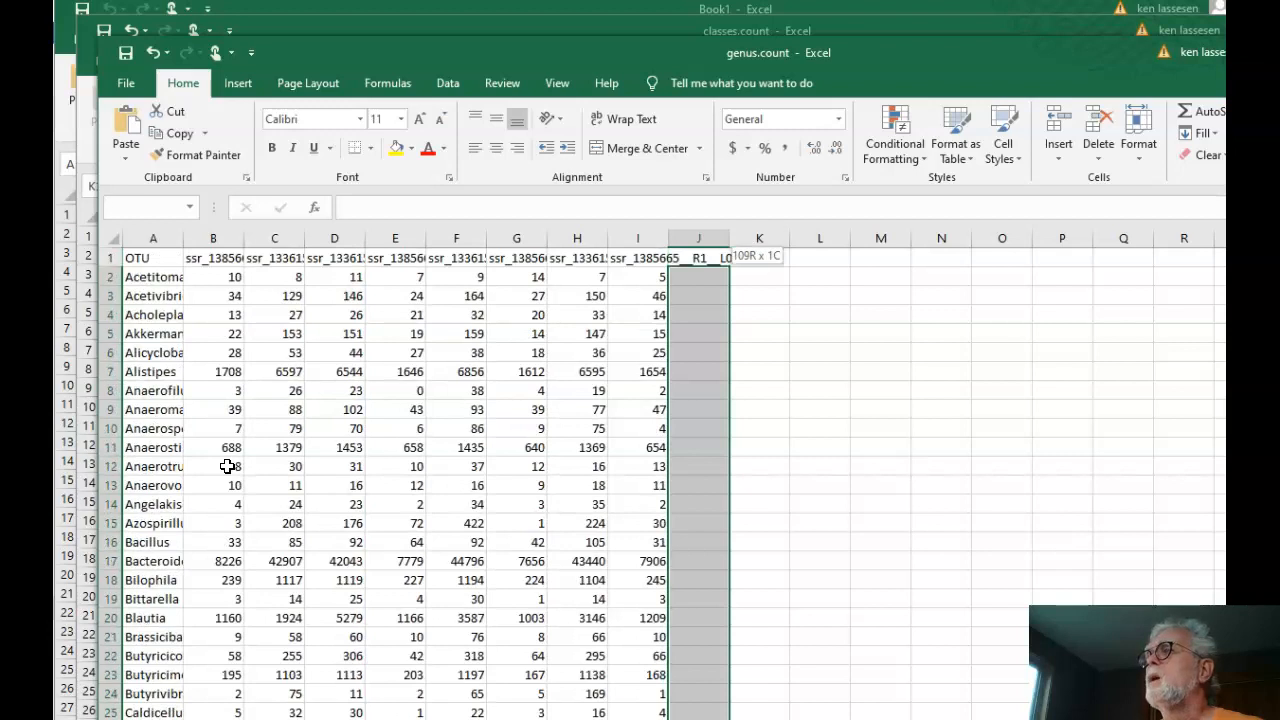
key(ctrl+v)
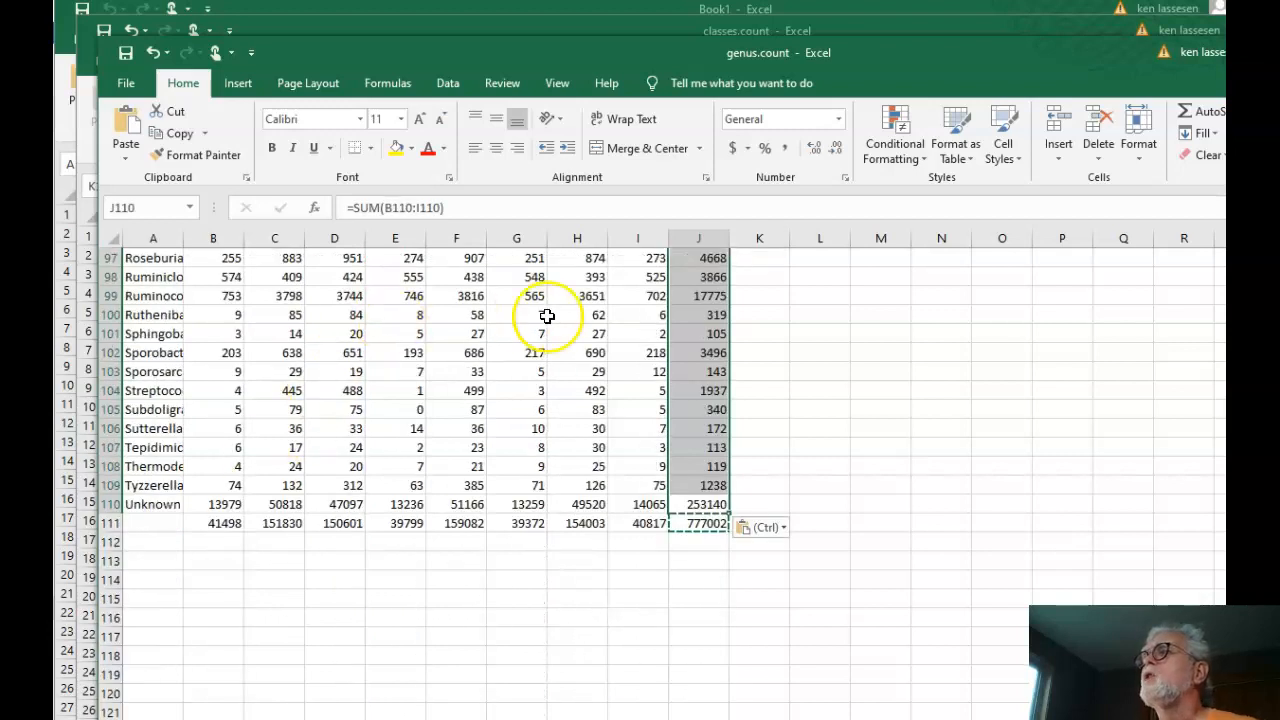
Format the genus row totals in J2:J110 as percentages without decimals.
click(762, 150)
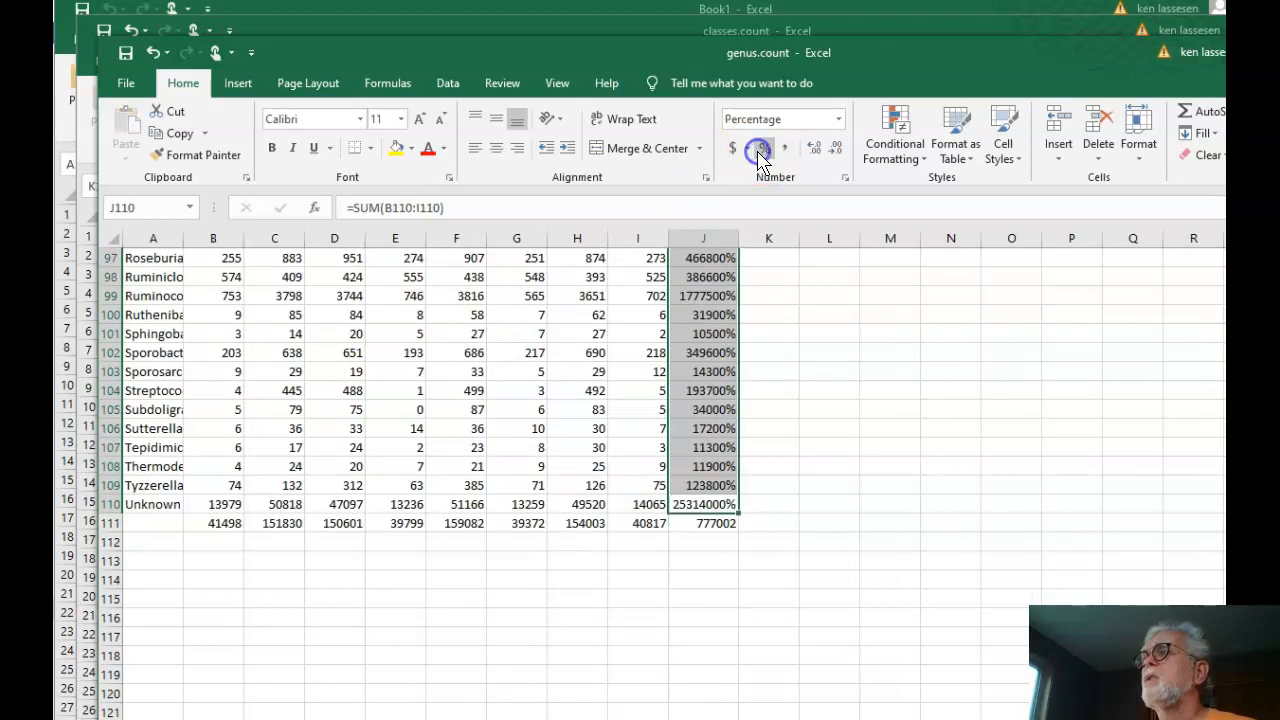
click(815, 152)
click(815, 152)
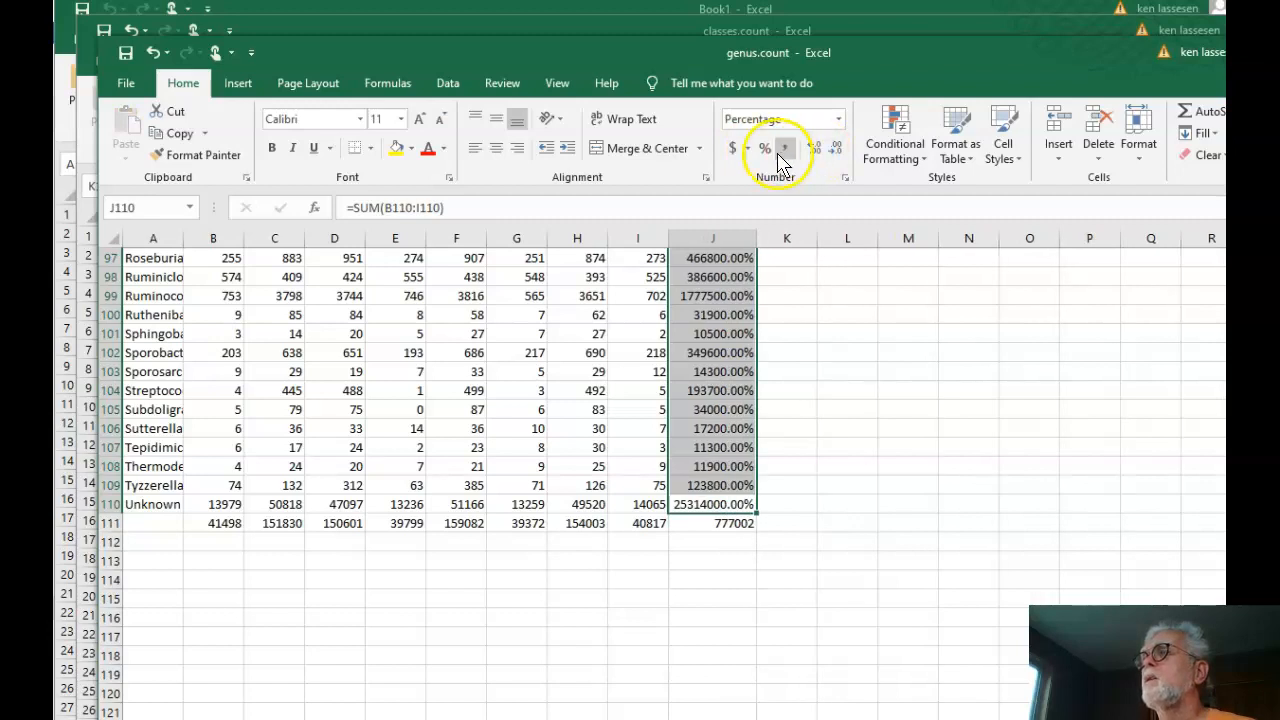
click(766, 151)
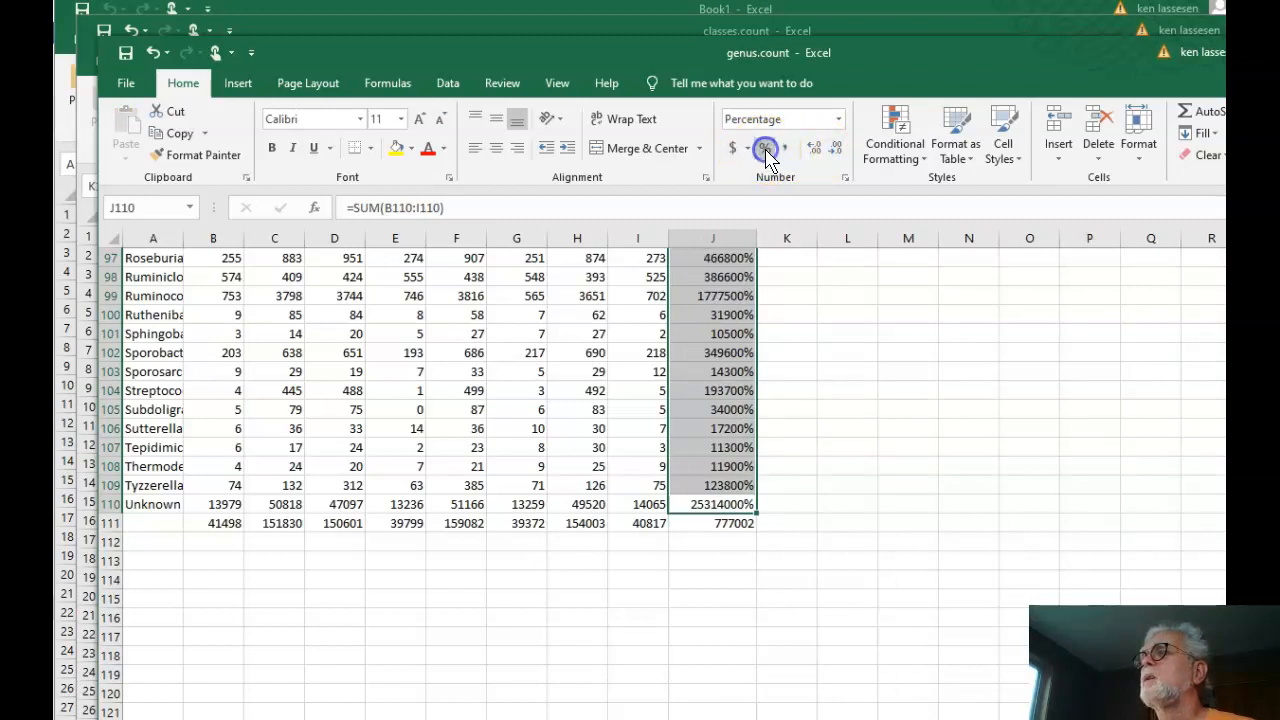
Define the workbook name genusTotal for the grand total in J111.
click(733, 523)
right_click(729, 528)
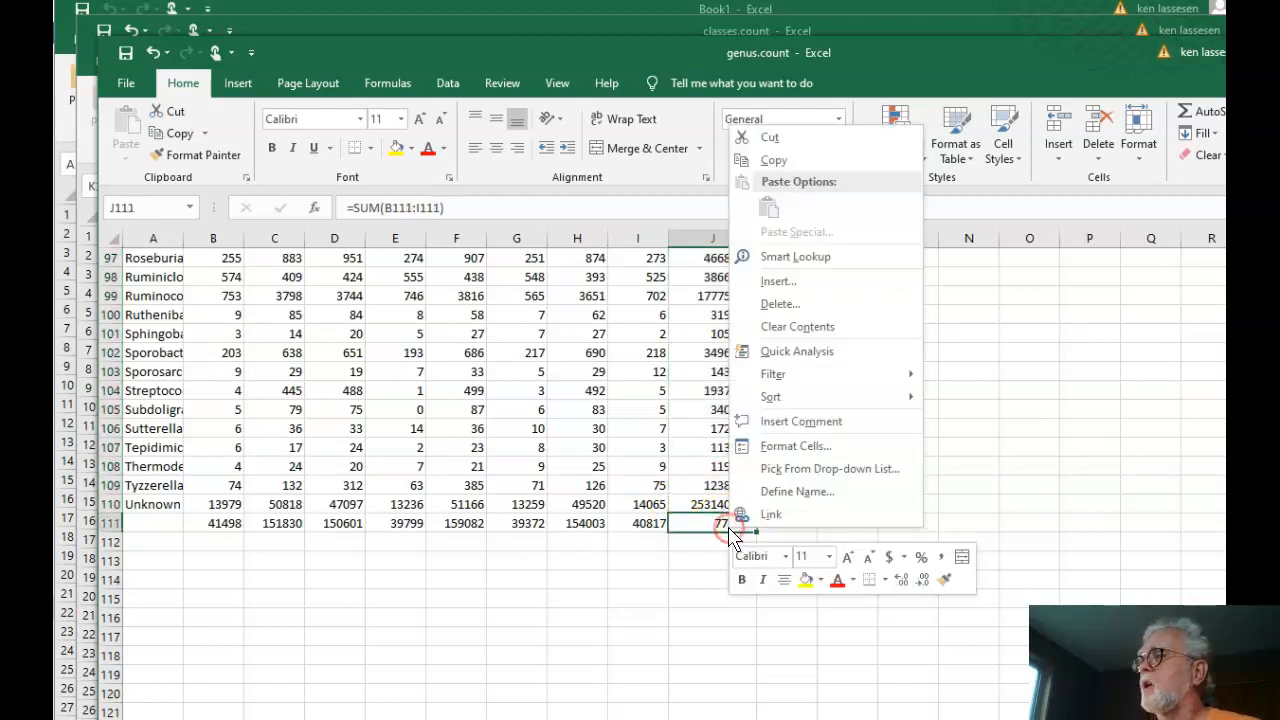
click(778, 493)
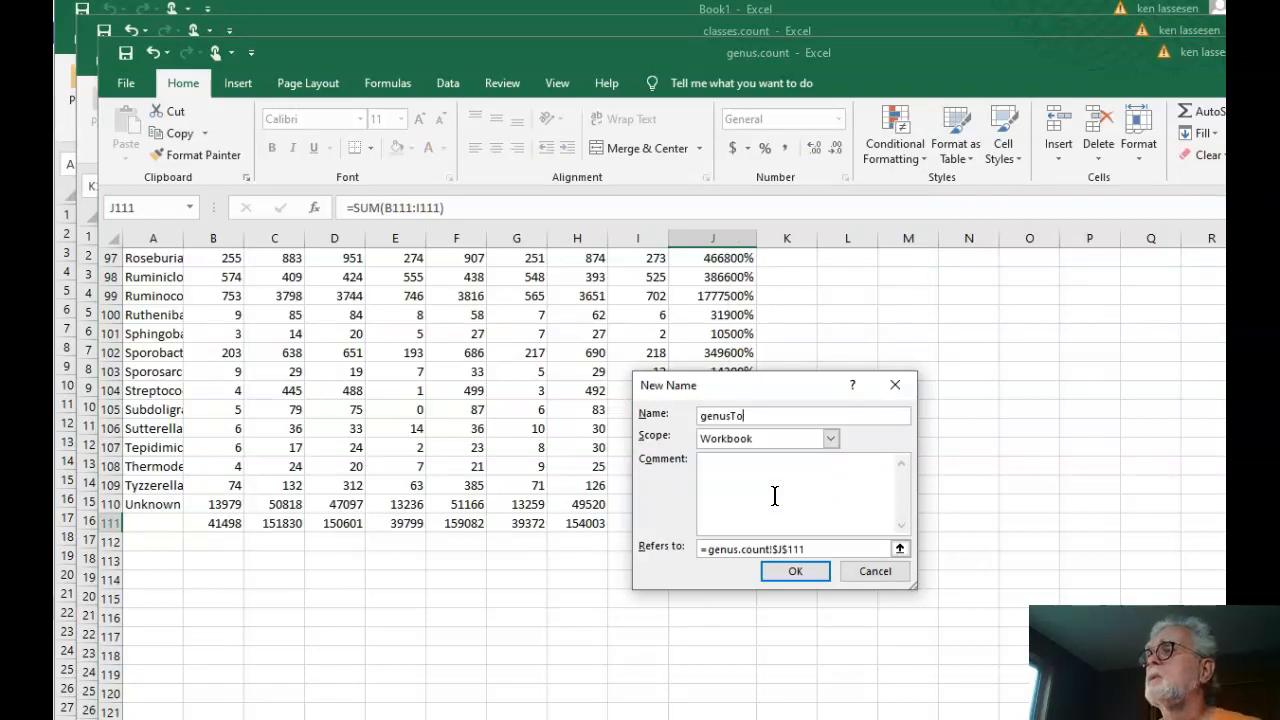
key(Return)
key(Up)
text(=)
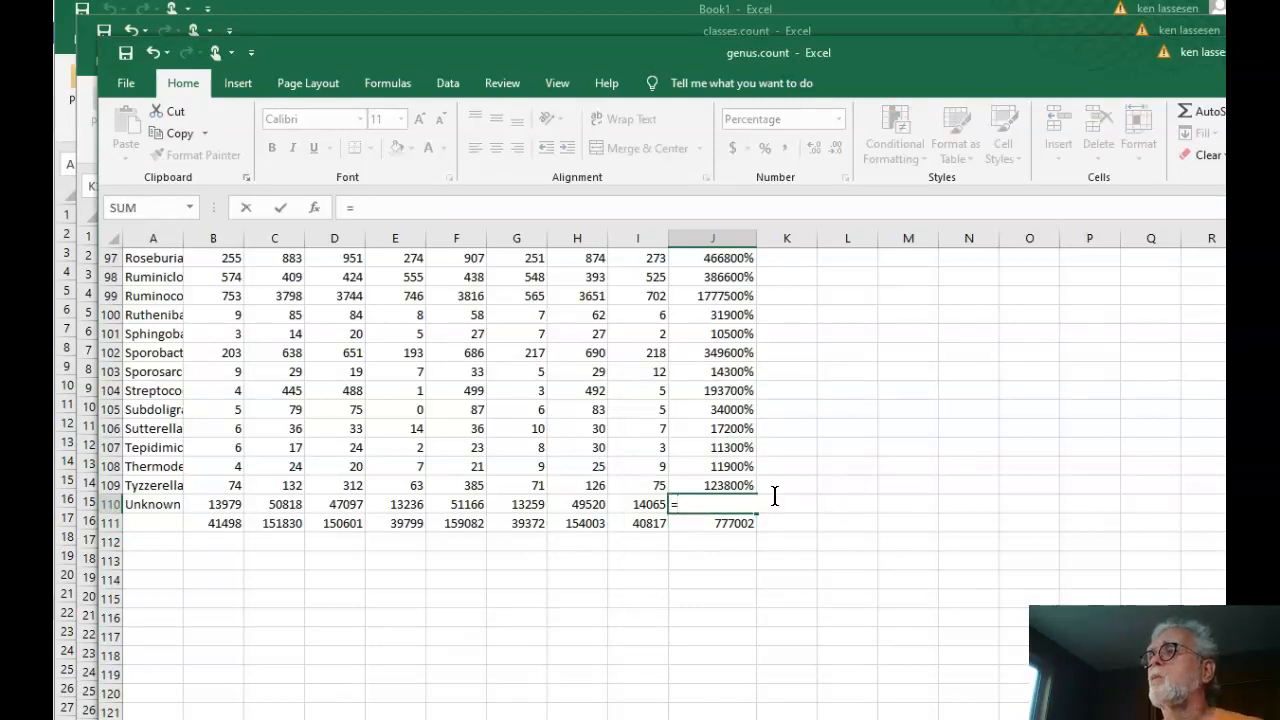
key(Escape)
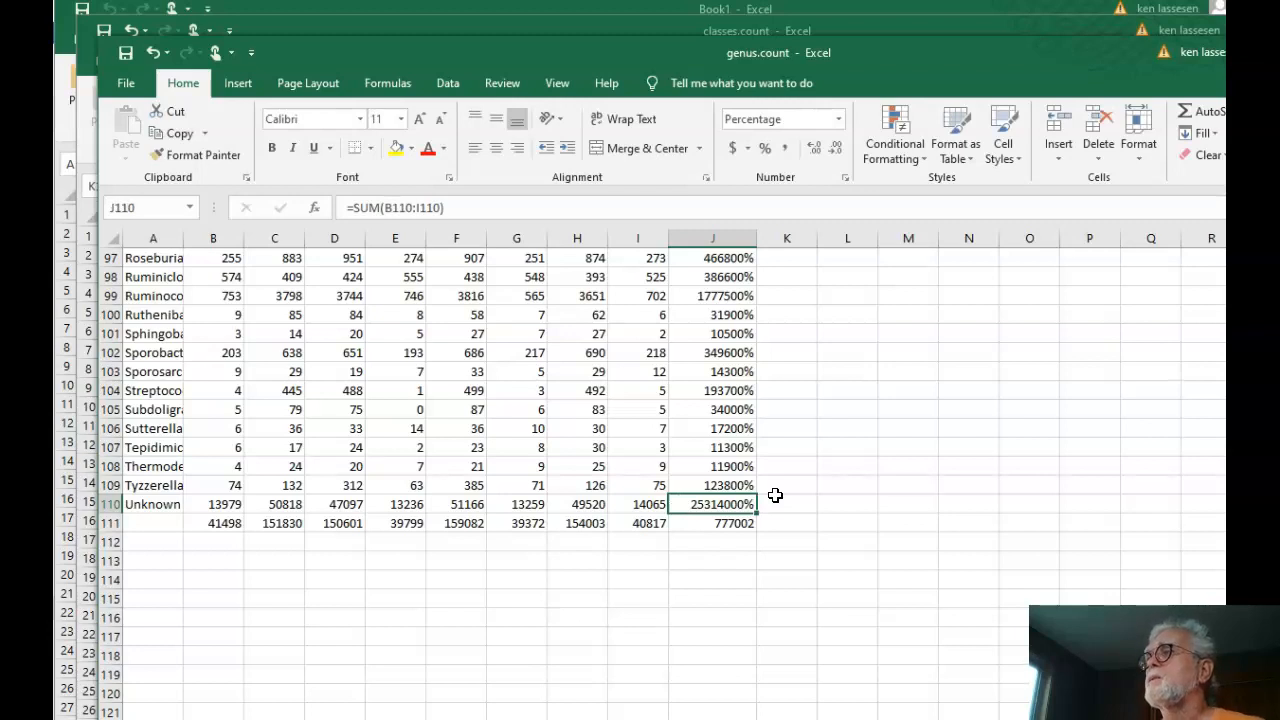
Set the number format of the whole column J to Number.
click(745, 238)
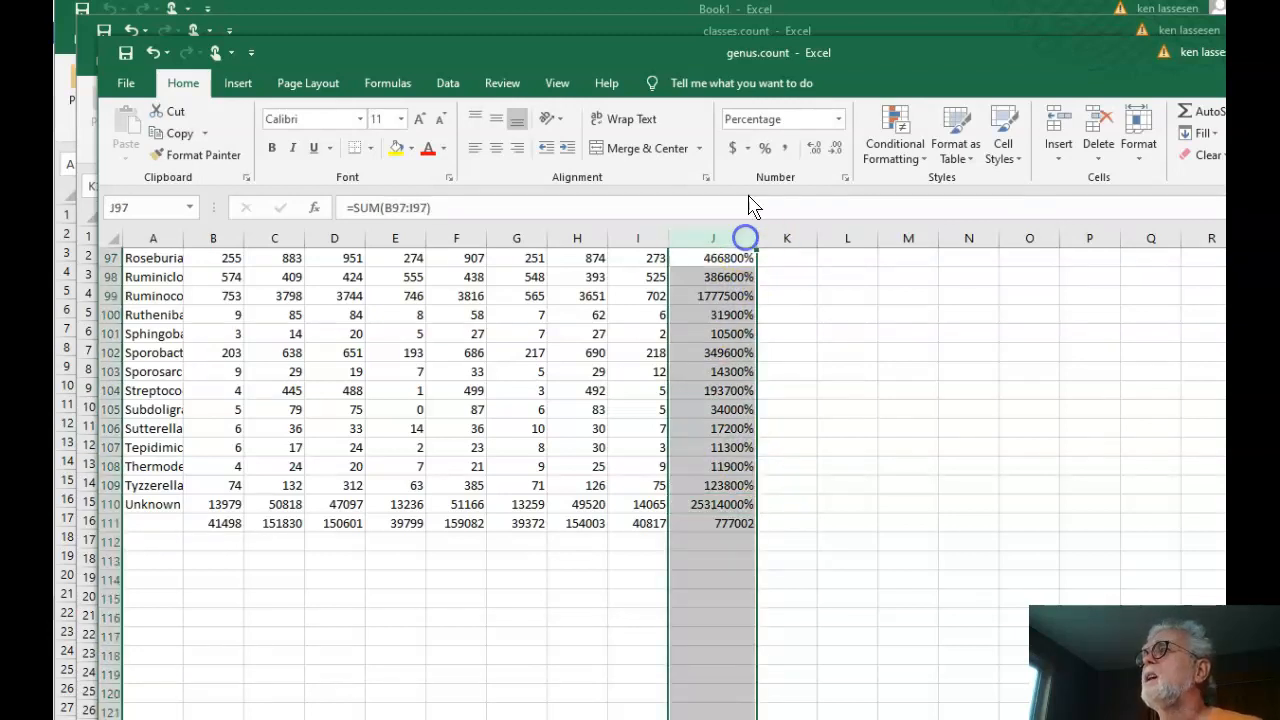
click(838, 119)
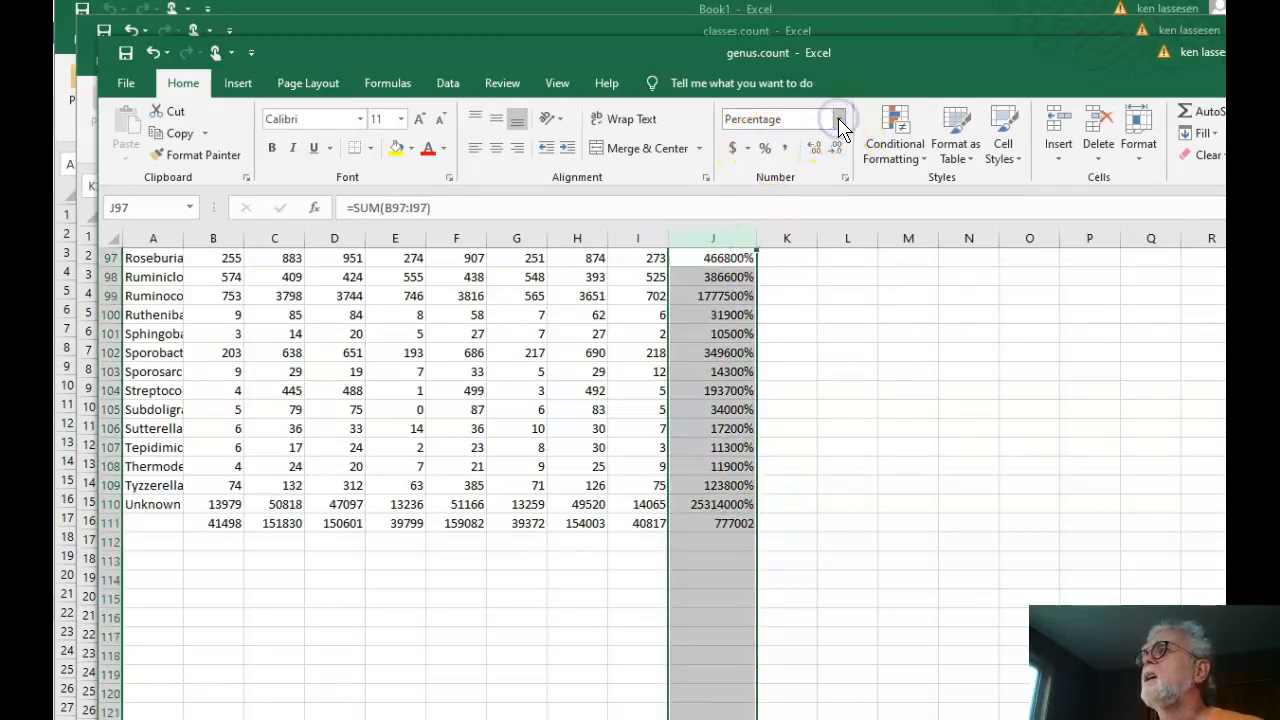
click(838, 119)
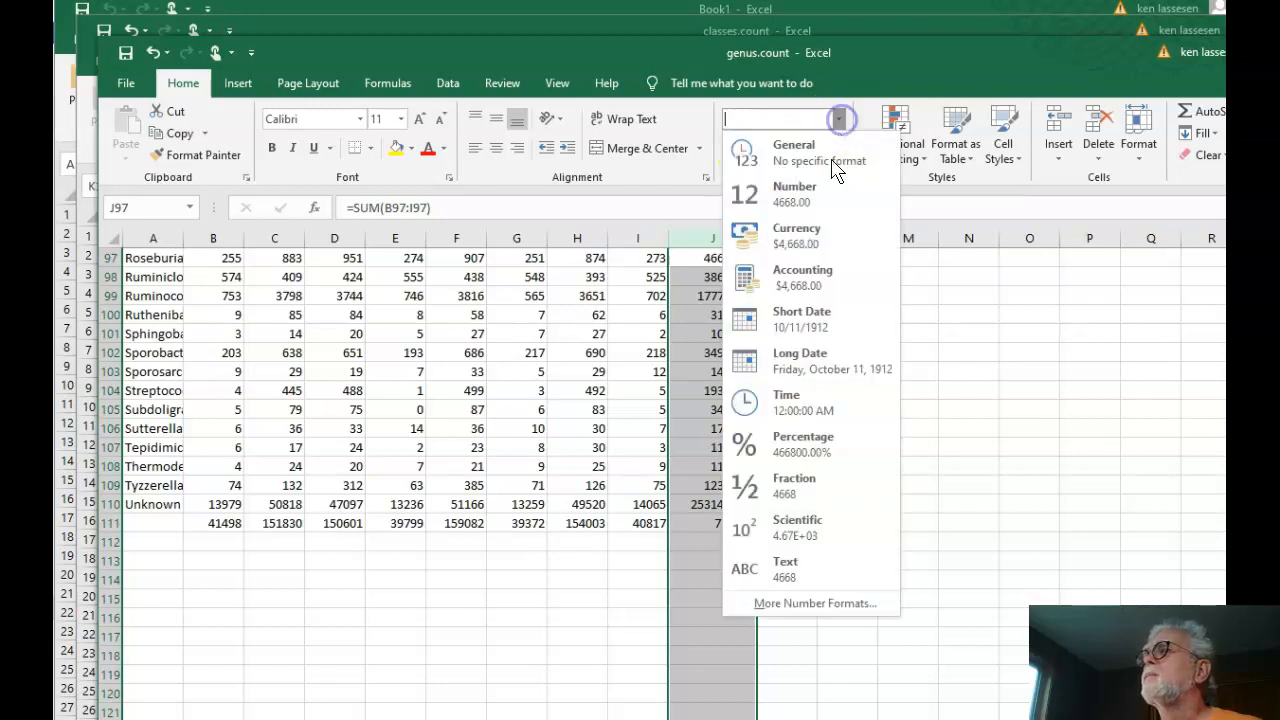
click(800, 195)
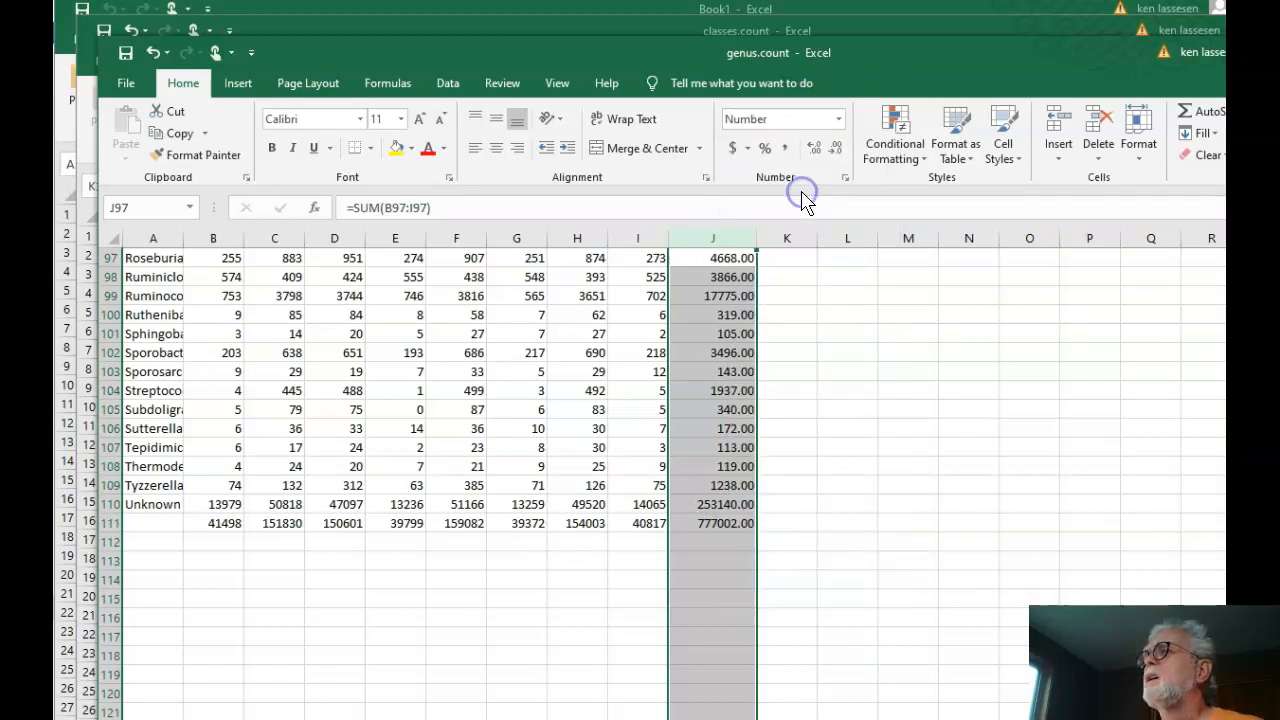
Calculate the Unknown row's share in K110 with the formula =J110/genusTotal.
click(777, 487)
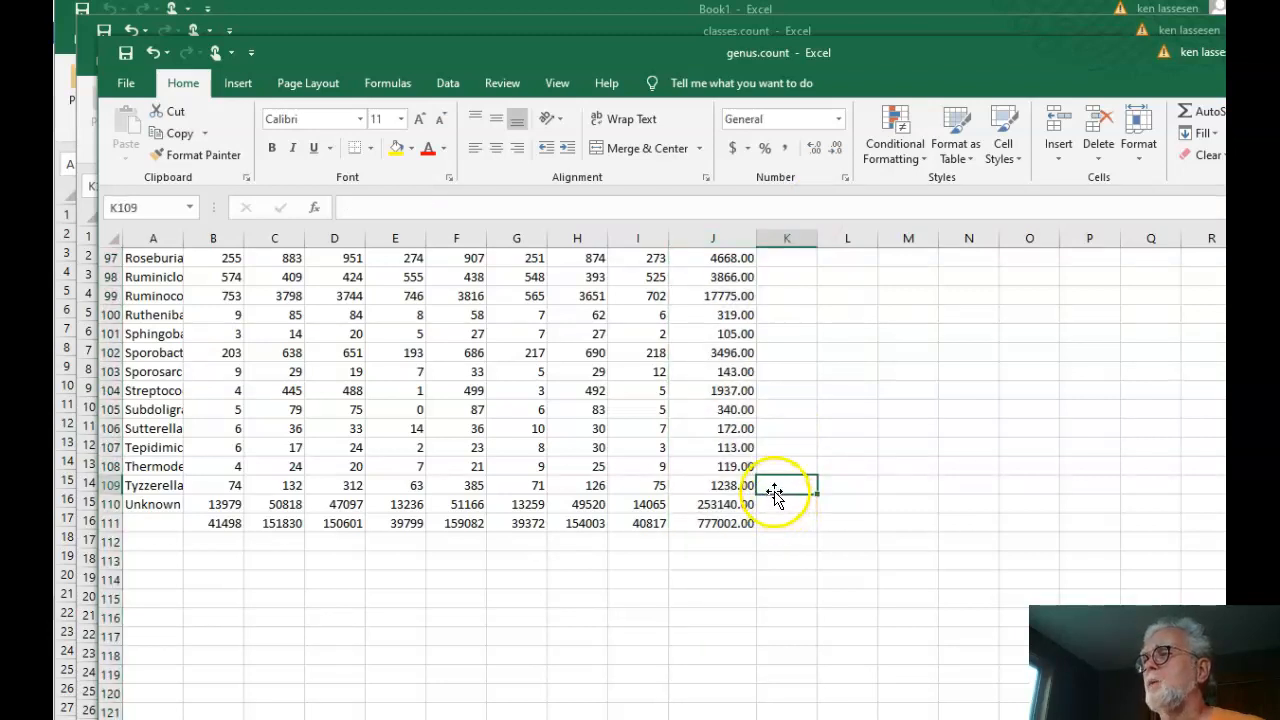
click(785, 508)
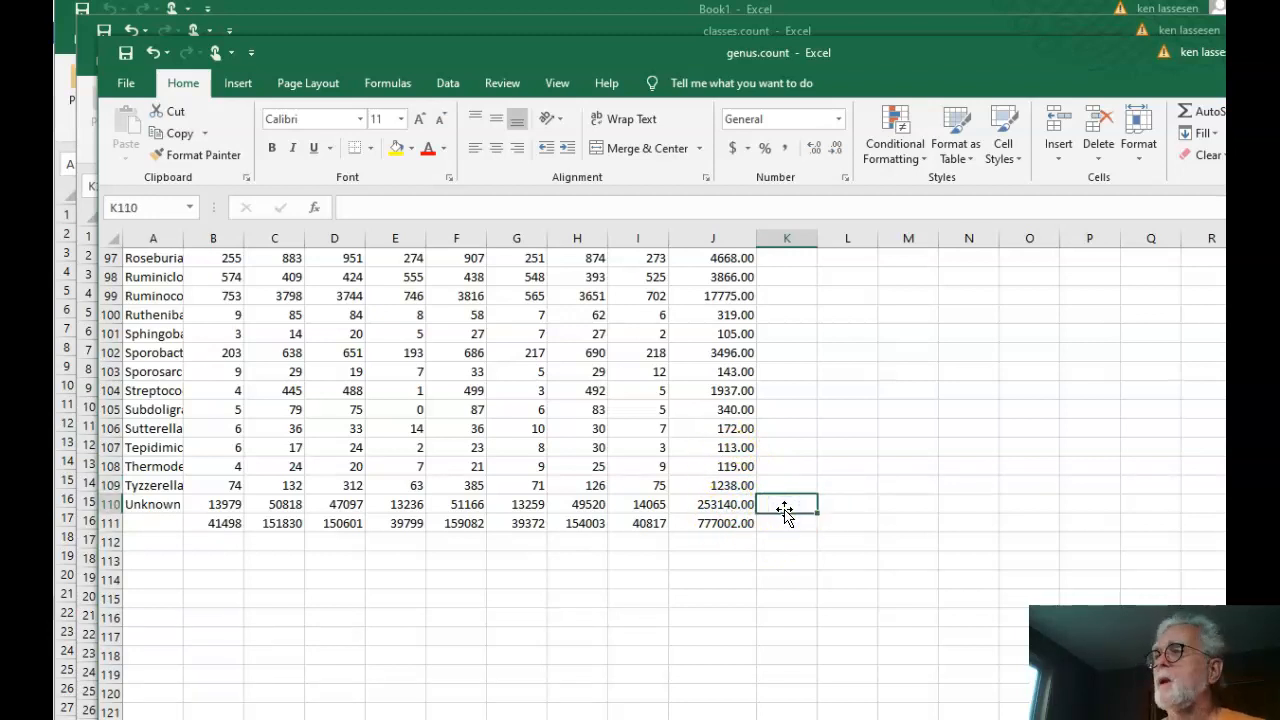
text(=)
key(Left)
text(/)
key(Down)
key(Left)
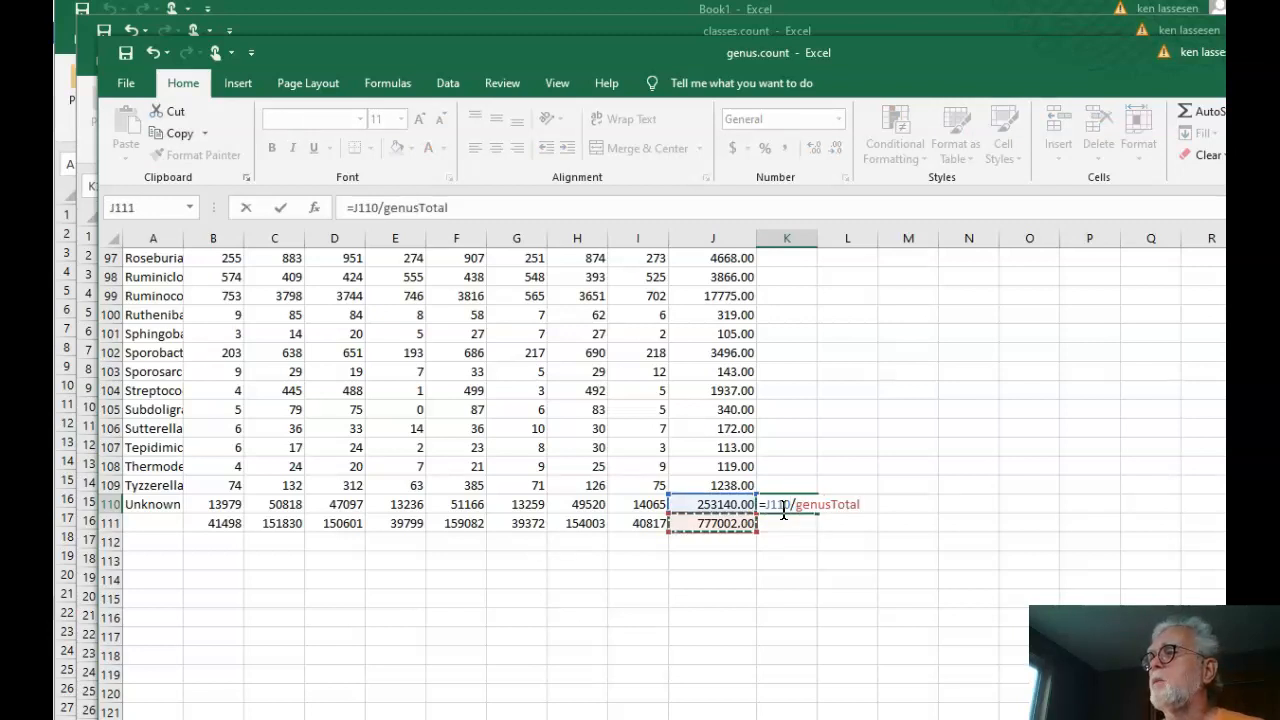
key(ctrl+Return)
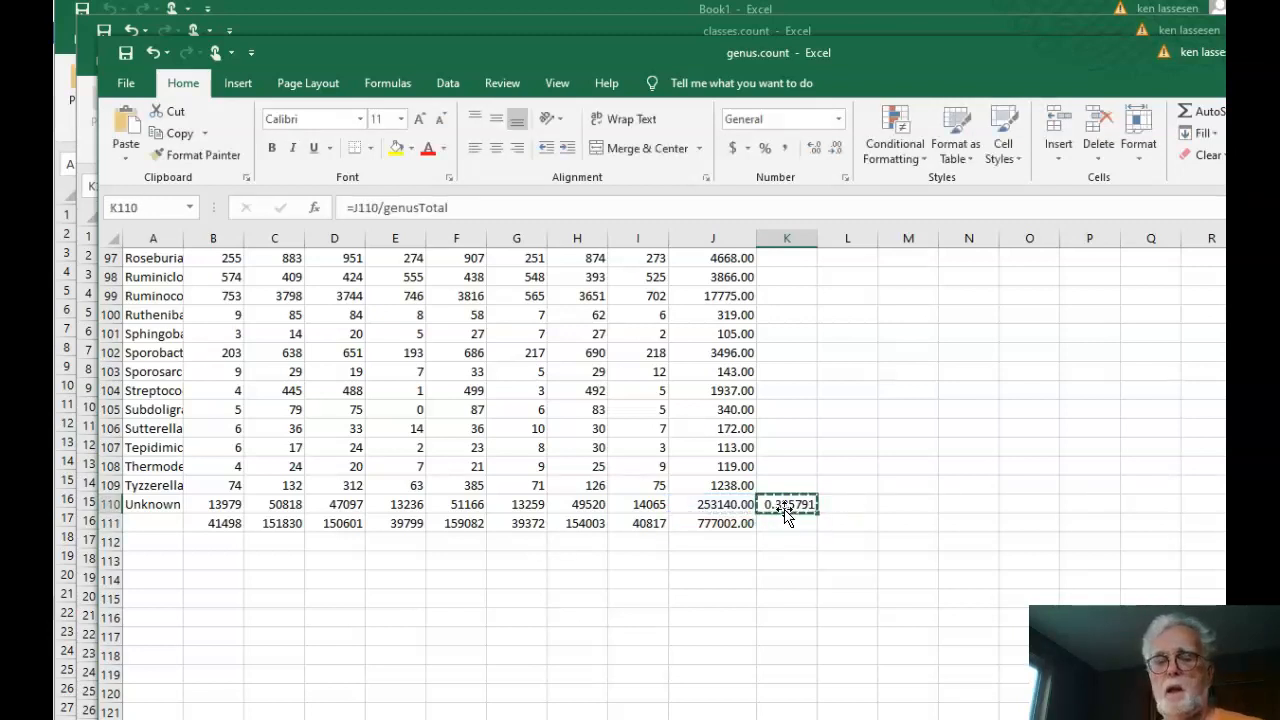
Copy the share formula from K110 into column K for all the genus rows above, ending at K109.
key(shift+Up)
key(shift+Up)
key(shift+Up)
key(shift+Up)
key(shift+Up)
key(shift+Up)
key(shift+Up)
key(shift+Up)
key(shift+Up)
key(shift+Up)
key(shift+Up)
key(shift+Up)
key(shift+Up)
key(shift+Up)
key(shift+Up)
key(shift+Up)
key(shift+Up)
key(shift+Up)
key(shift+Up)
key(shift+Up)
key(shift+Up)
key(shift+Up)
key(shift+Up)
key(shift+Up)
key(shift+Up)
key(shift+Up)
key(shift+Up)
key(shift+Up)
key(shift+Up)
key(shift+Up)
key(shift+Up)
key(shift+Up)
key(shift+Up)
key(shift+Up)
key(shift+Up)
key(shift+Up)
key(shift+Up)
key(shift+Up)
key(shift+Up)
key(shift+Up)
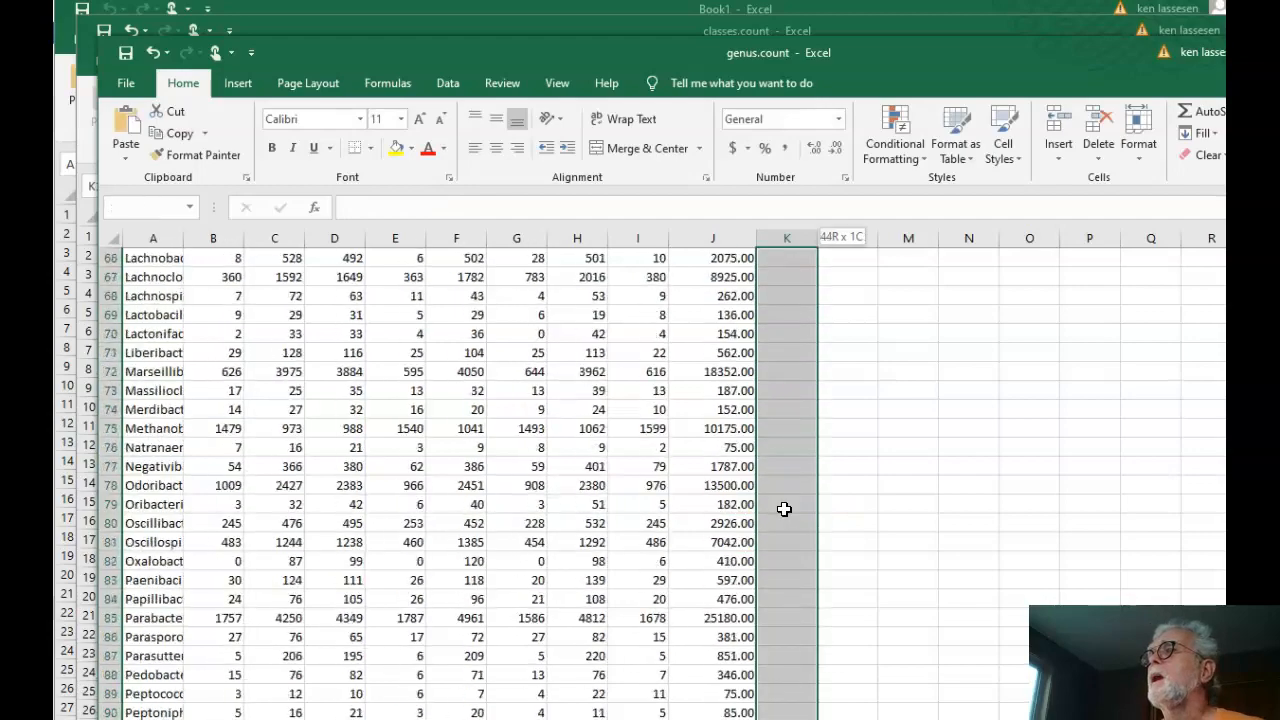
key(shift+Up)
key(shift+Up)
key(shift+Up)
key(shift+Up)
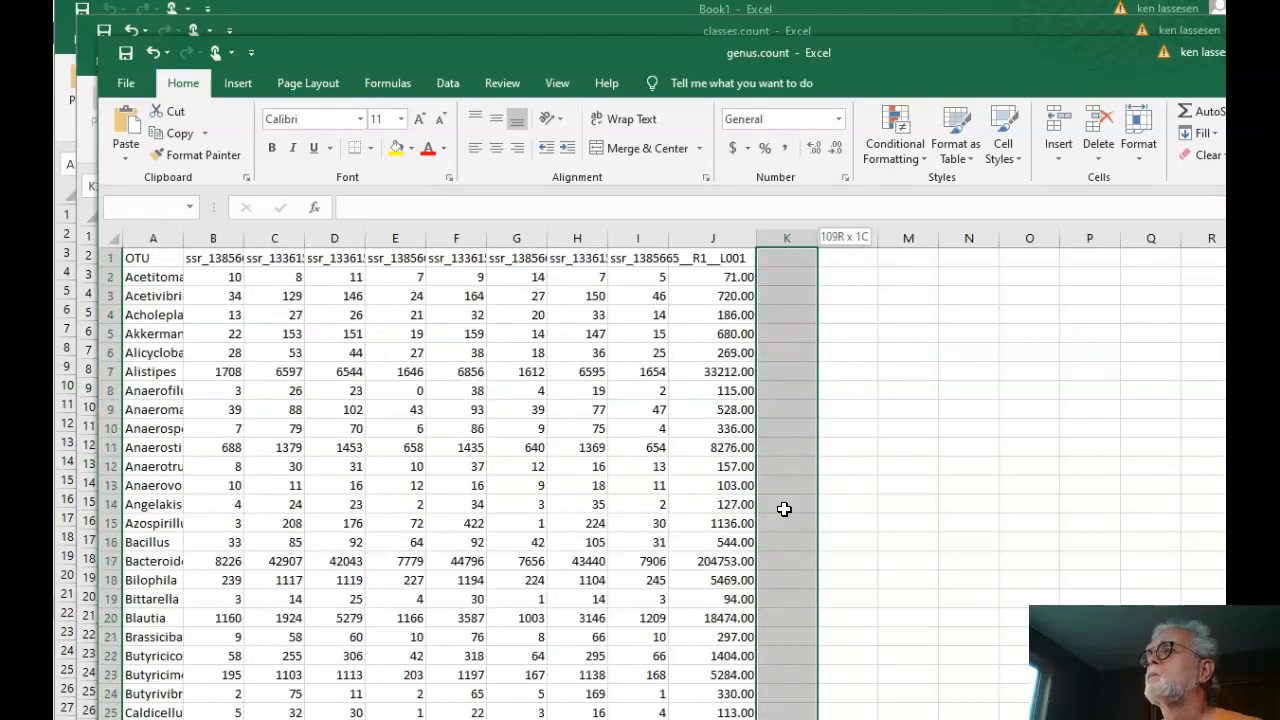
key(ctrl+v)
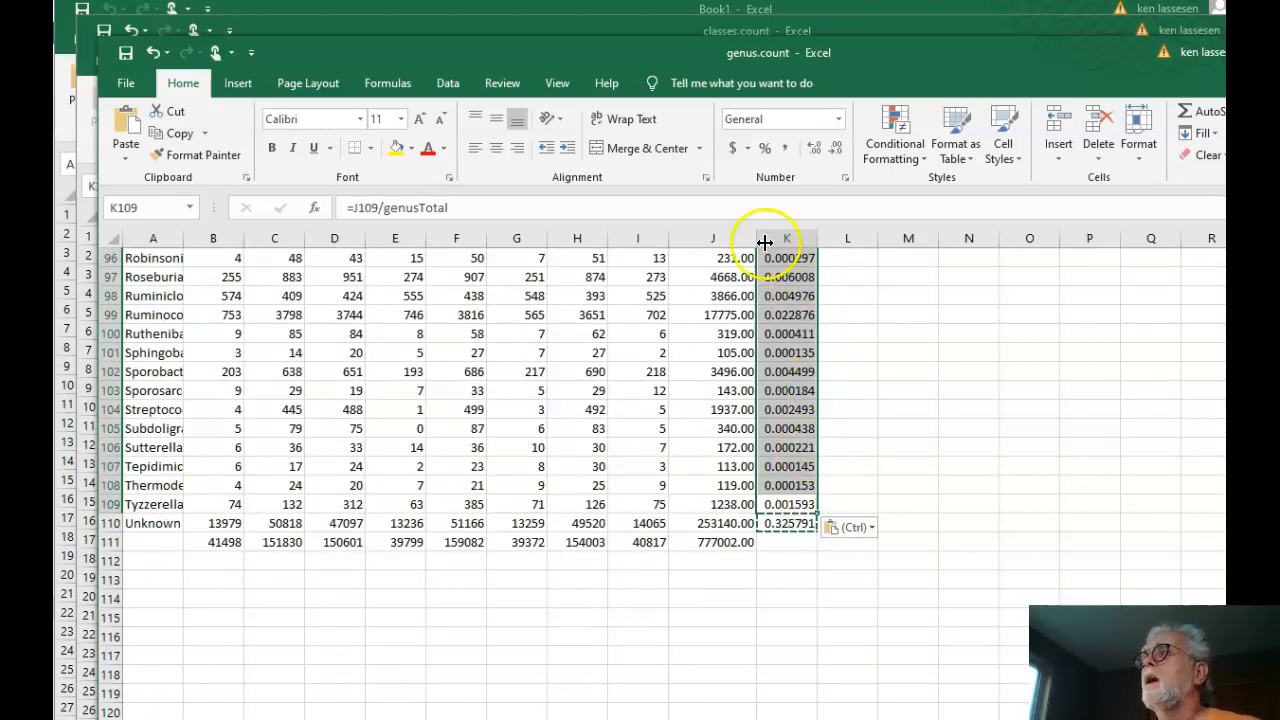
Format the genus shares in column K down to K109 as percentages with three decimals.
click(768, 150)
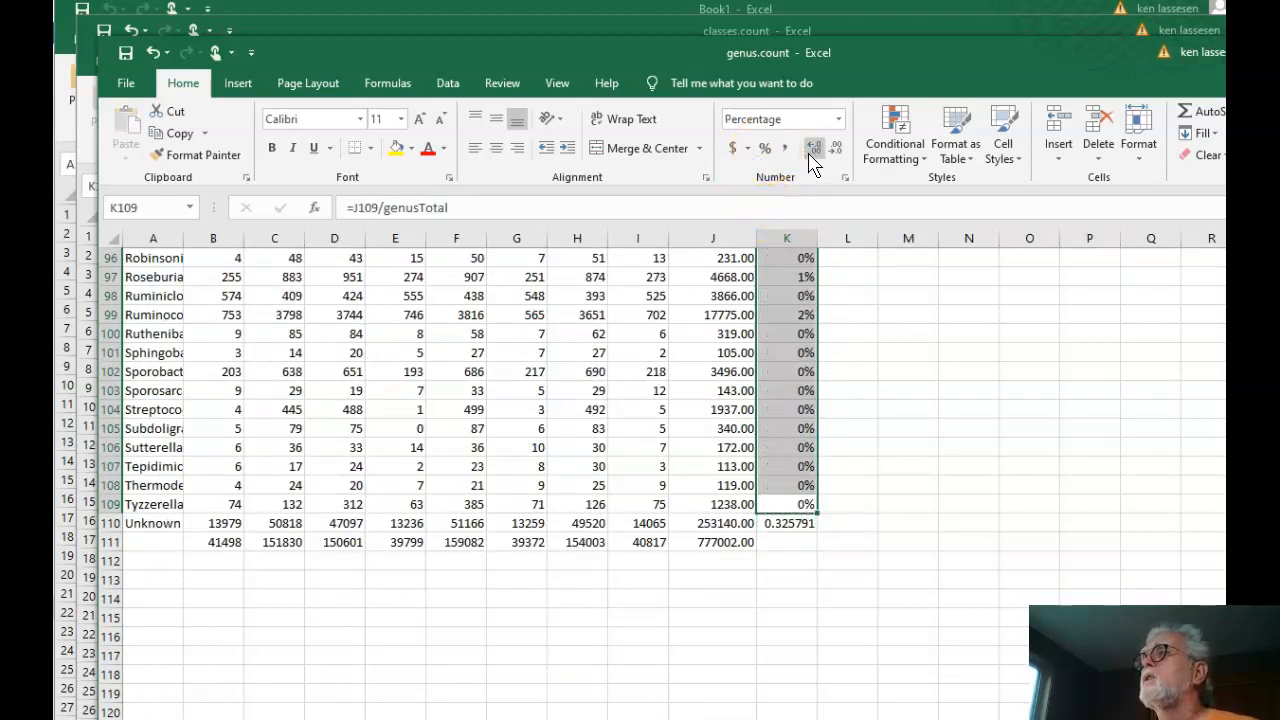
click(813, 152)
click(813, 152)
click(813, 152)
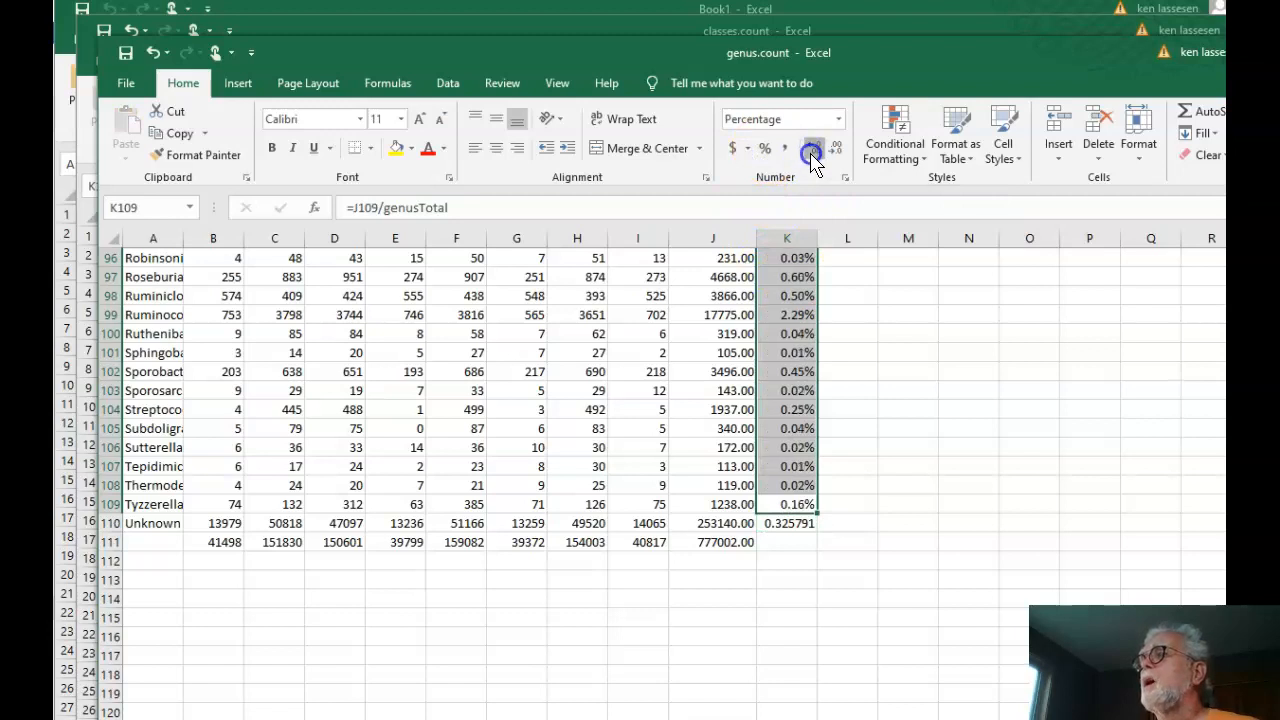
click(906, 414)
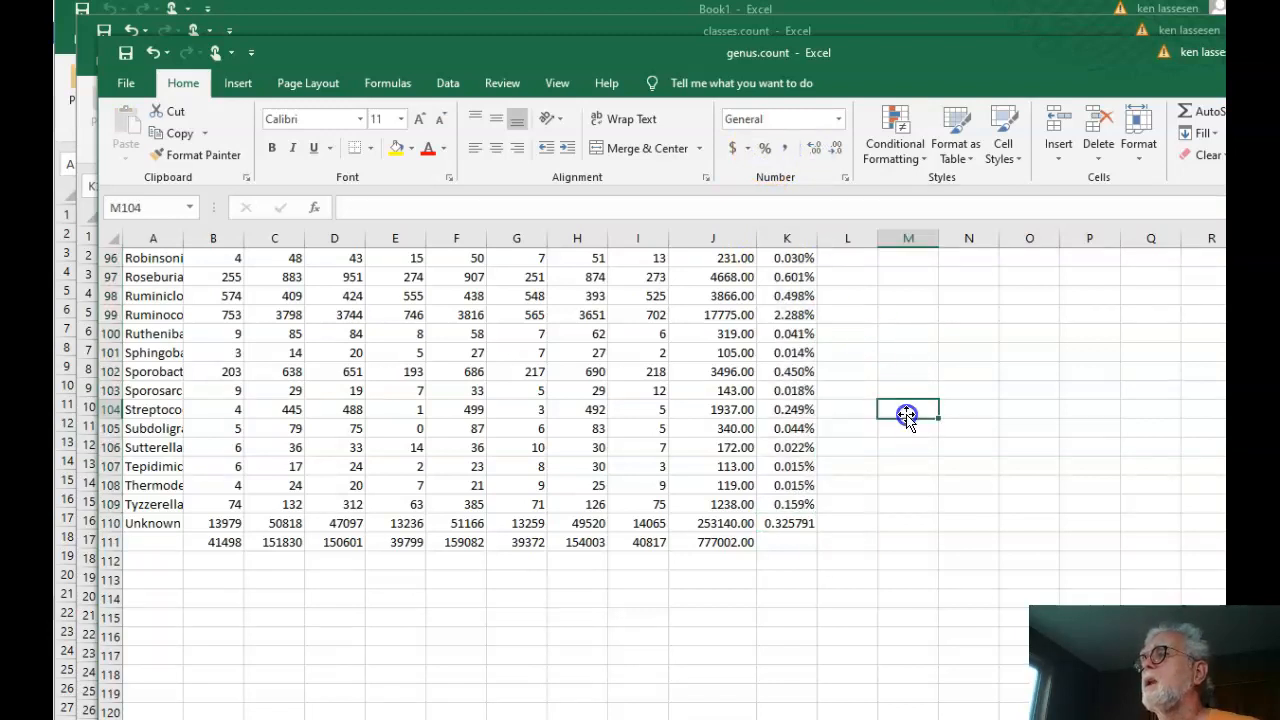
Format the Unknown row's share in K110 as a percentage with two decimals.
click(803, 524)
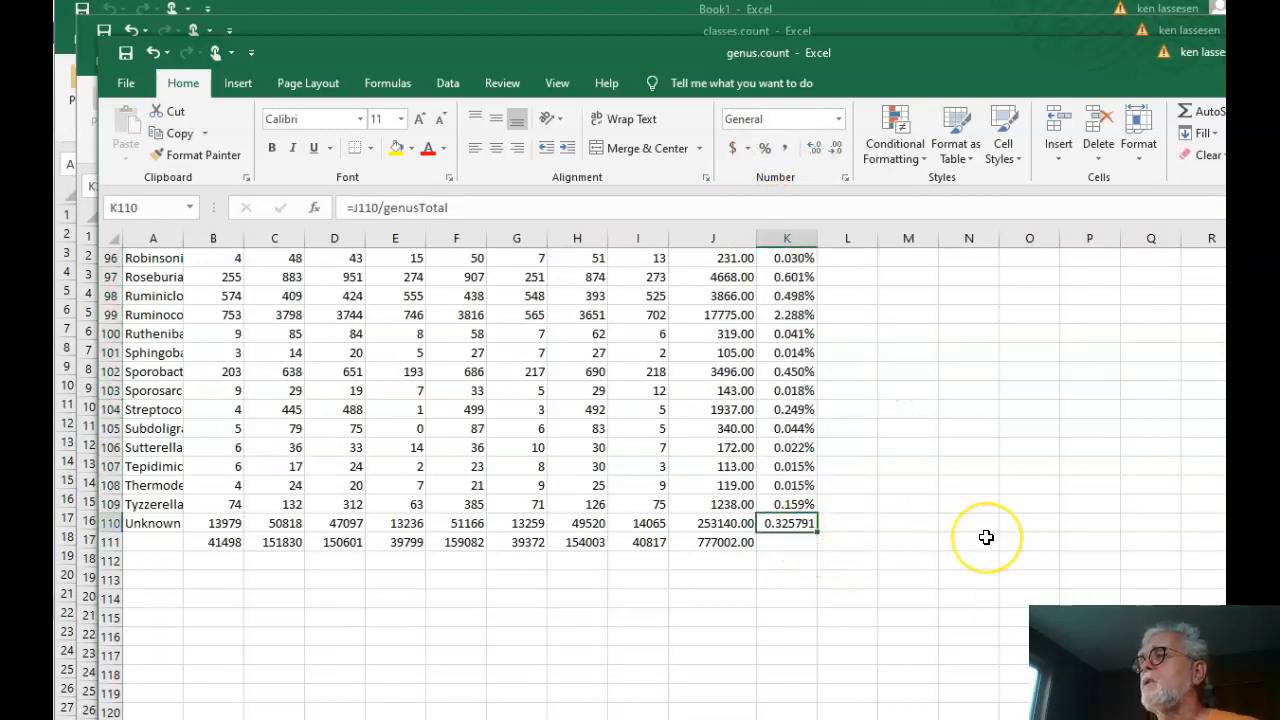
click(765, 148)
click(814, 149)
click(814, 149)
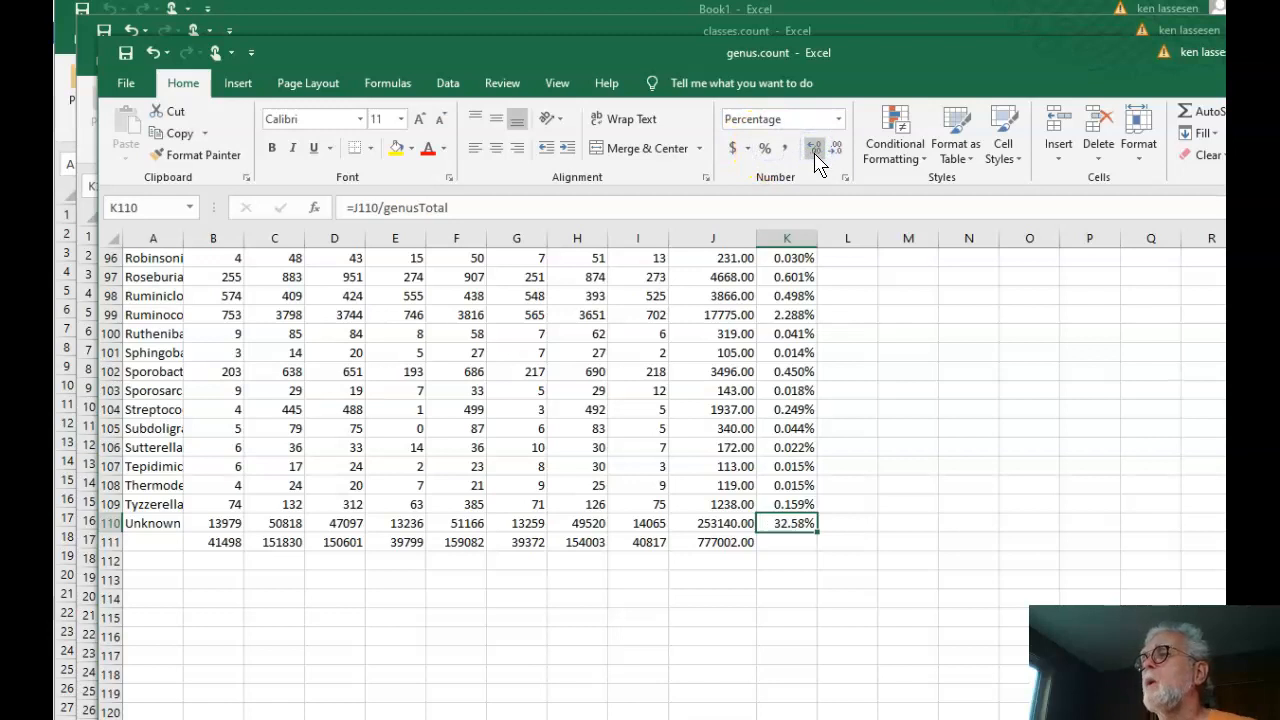